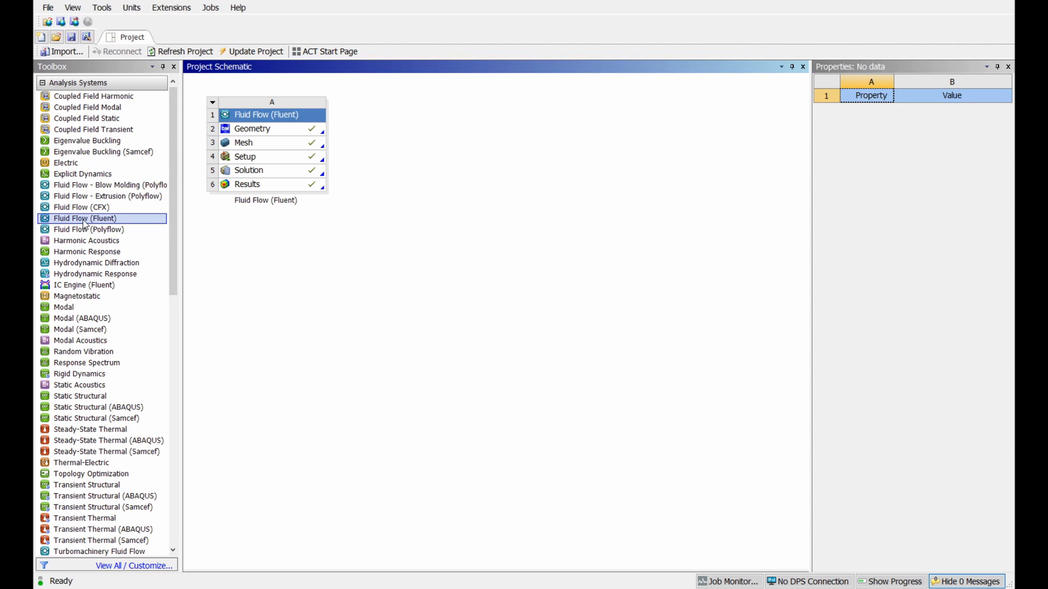
# Step: Add a second Fluid Flow (Fluent) system to the project schematic and start its geometry with the XY plane viewed face-on
pyautogui.moveTo(85, 221); pyautogui.dragTo(436, 173)
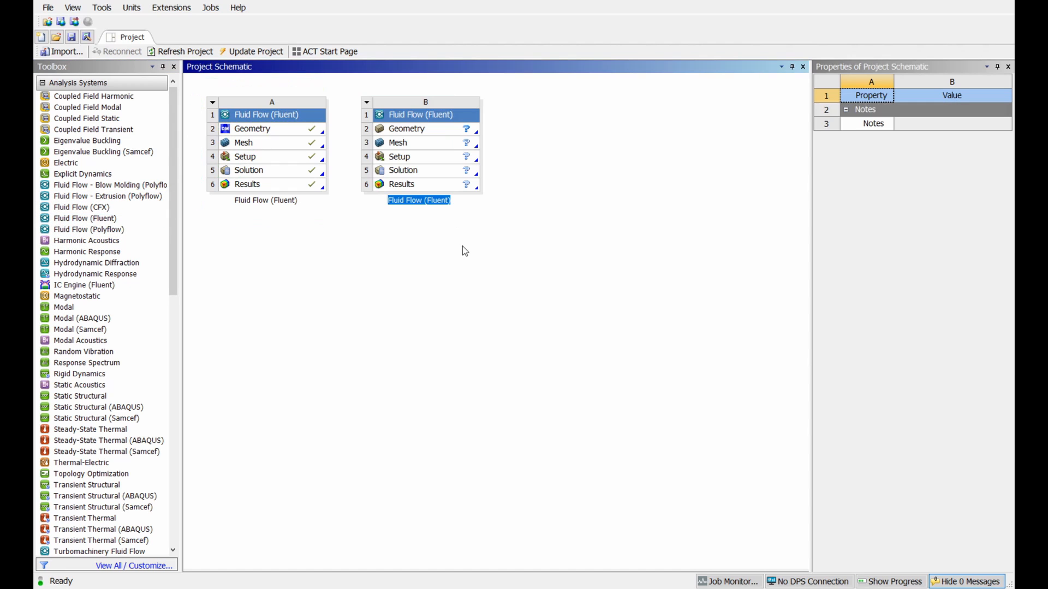
pyautogui.click(422, 131)
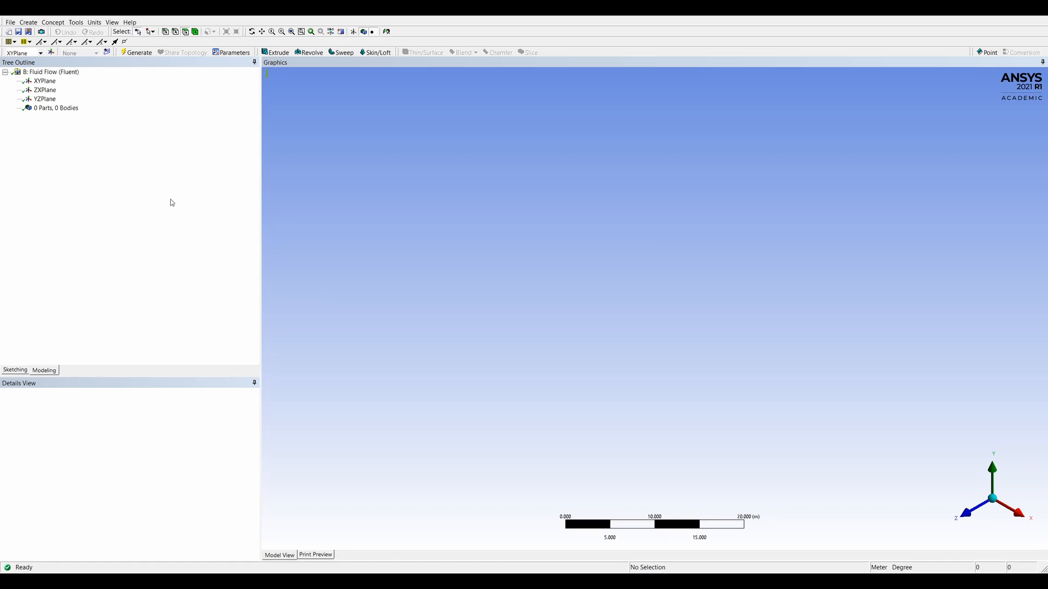
pyautogui.click(43, 83)
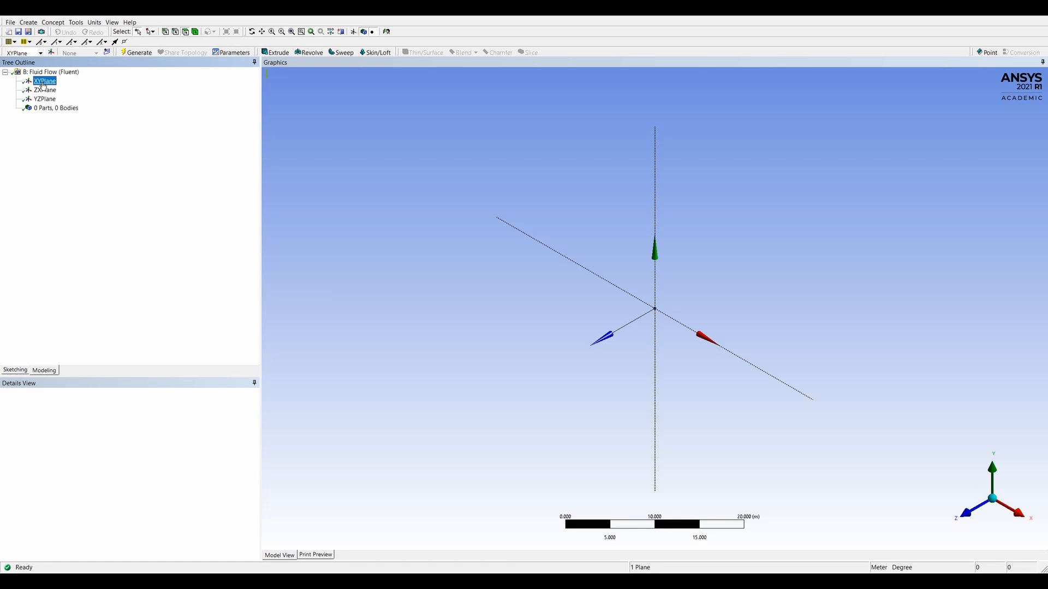
pyautogui.click(965, 516)
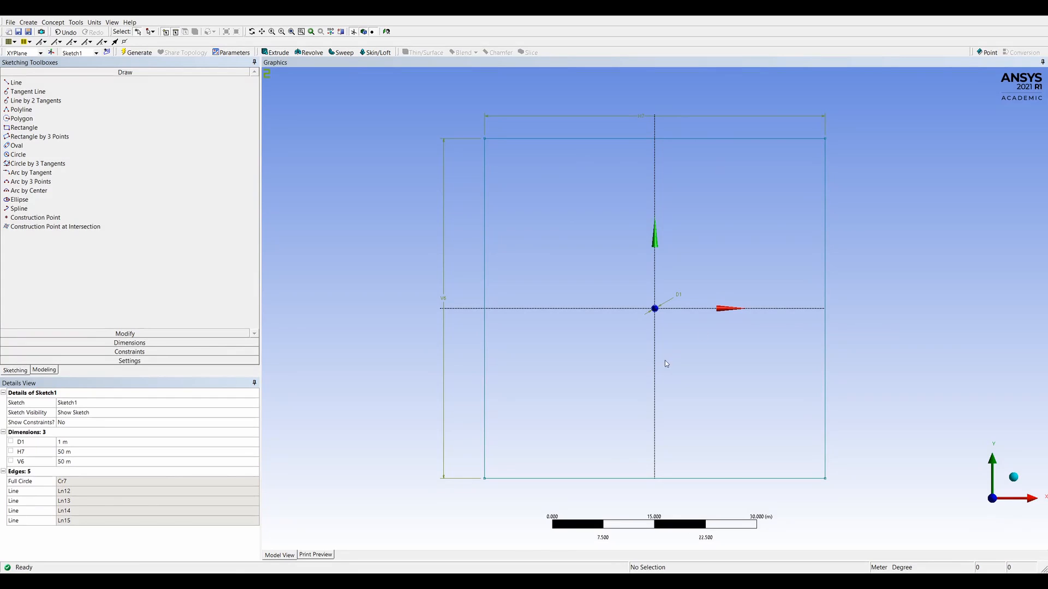
# Step: Create a surface body from the XY-plane sketch of the 50 m square with the 1 m circle at its centre
pyautogui.scroll(5, 663, 322)
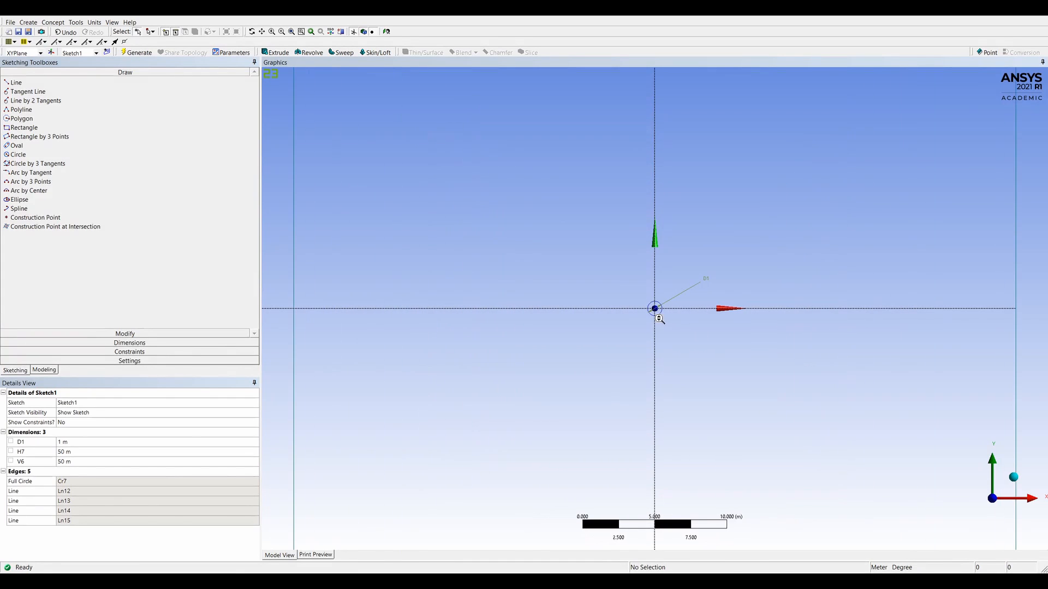
pyautogui.scroll(-5, 657, 313)
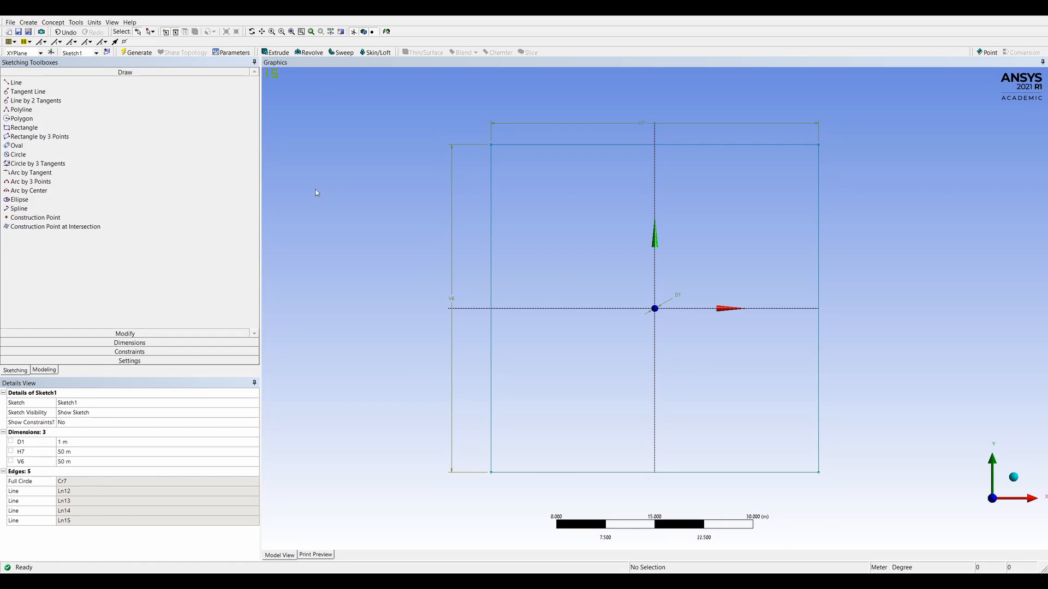
pyautogui.click(44, 370)
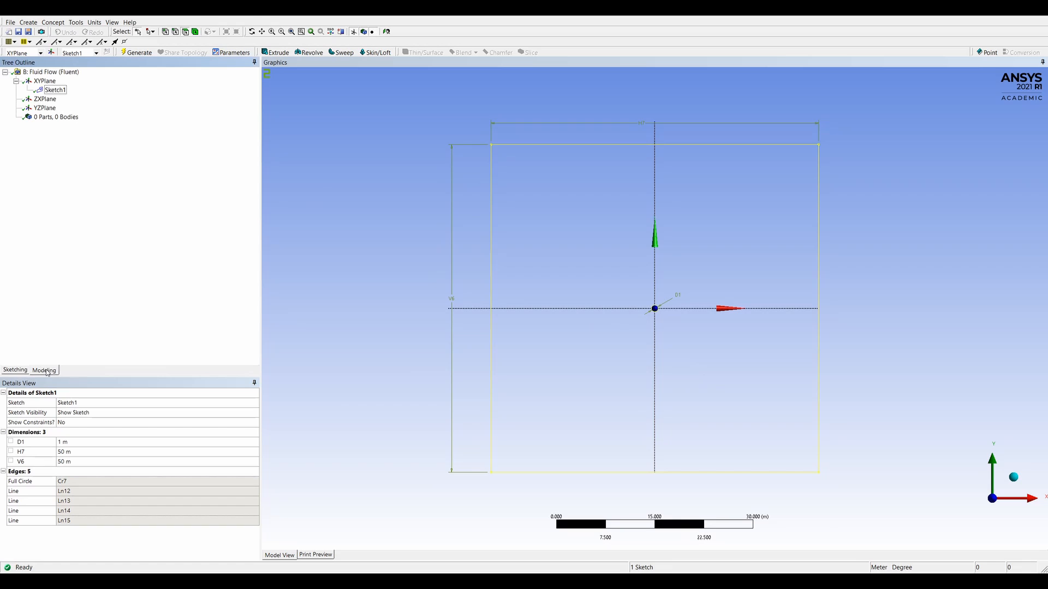
pyautogui.click(55, 91)
pyautogui.click(61, 23)
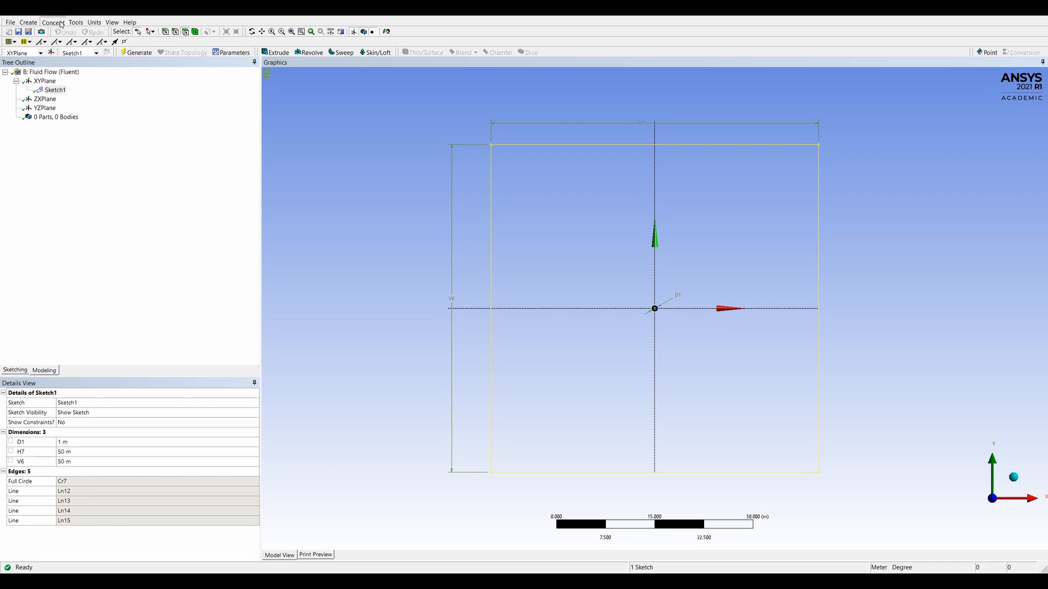
pyautogui.click(77, 83)
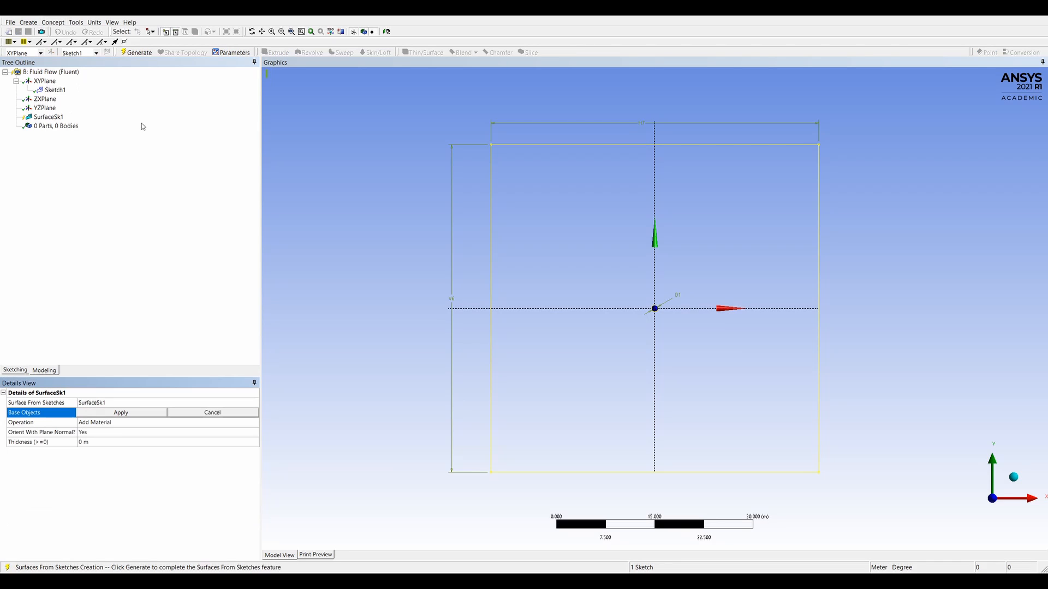
pyautogui.click(110, 414)
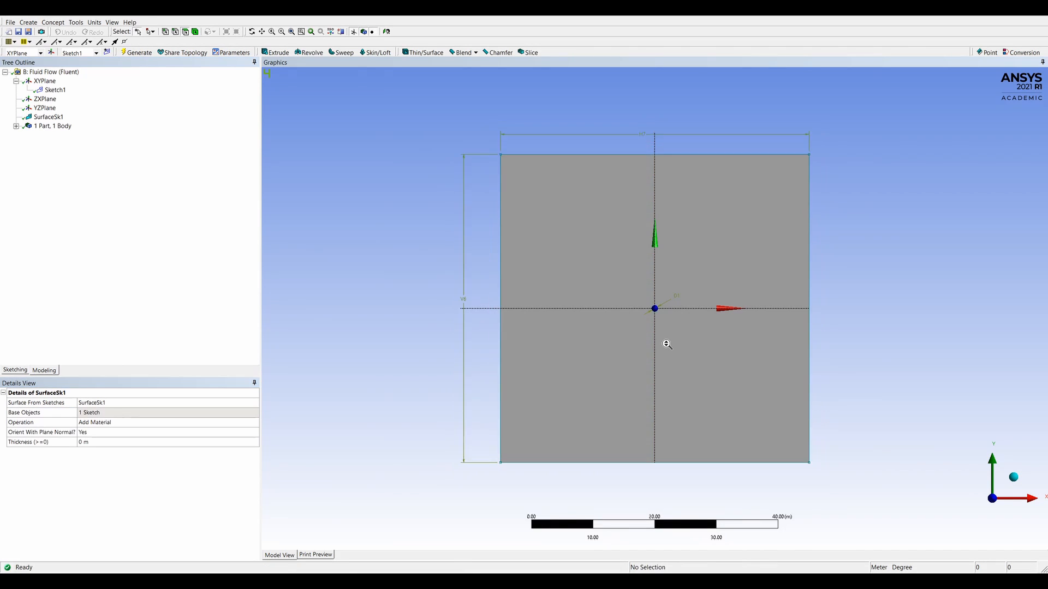
pyautogui.scroll(1, 667, 344)
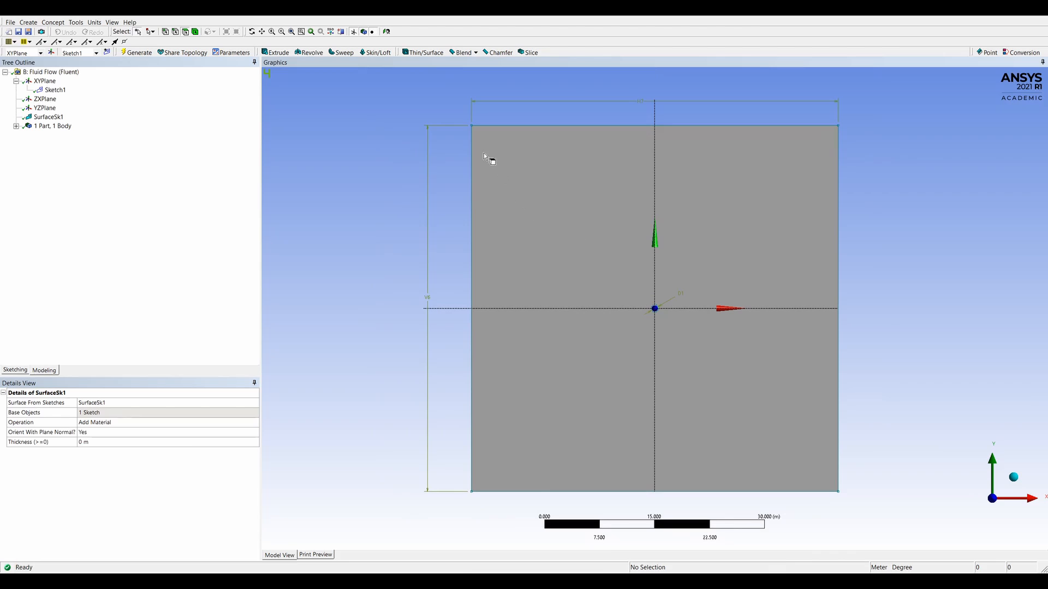
pyautogui.scroll(-1, 663, 336)
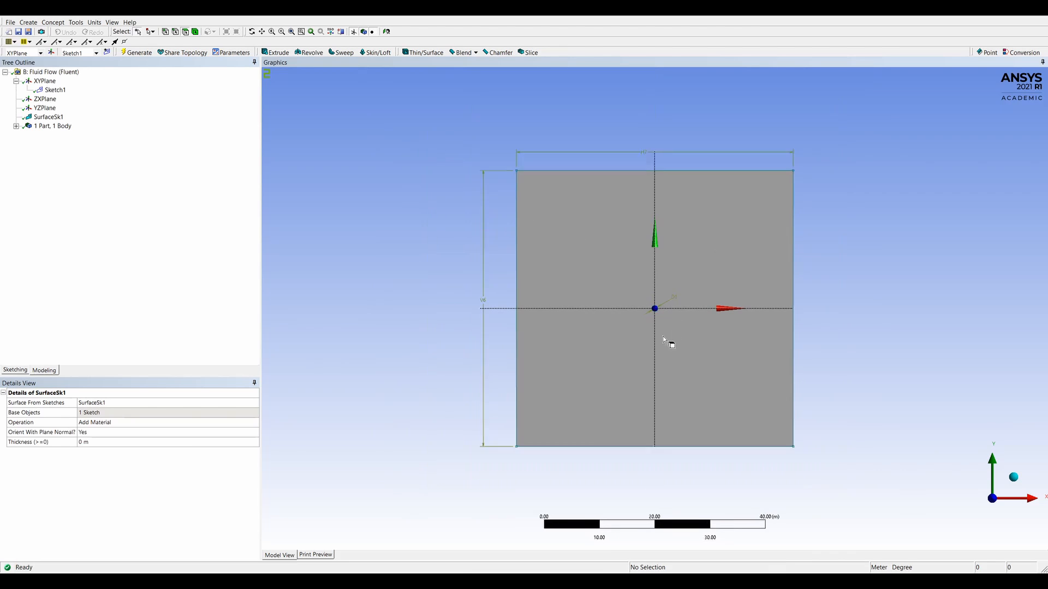
pyautogui.scroll(6, 663, 336)
pyautogui.scroll(-2, 658, 324)
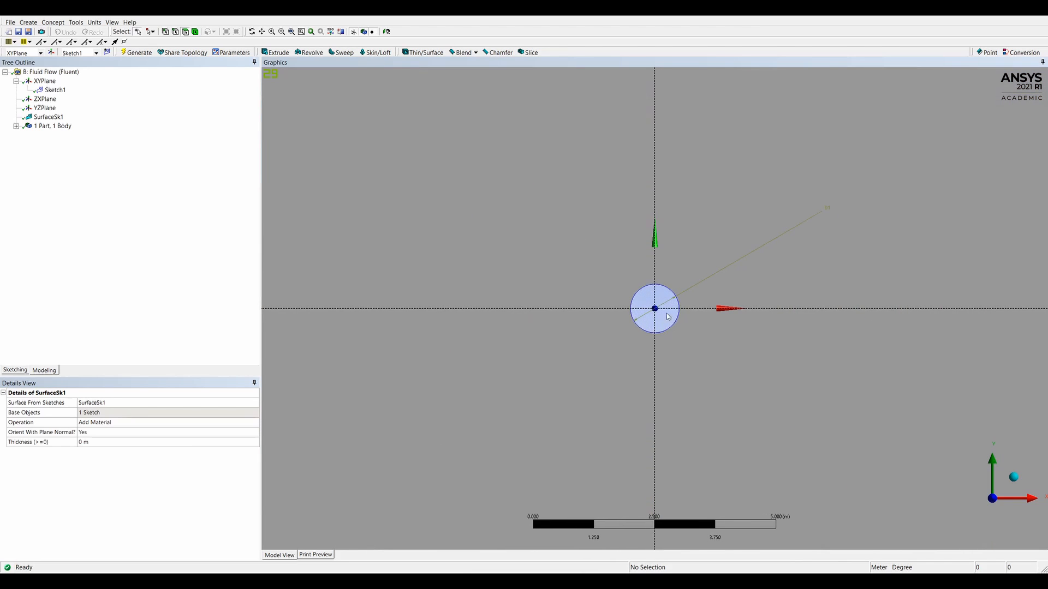
pyautogui.scroll(-3, 655, 319)
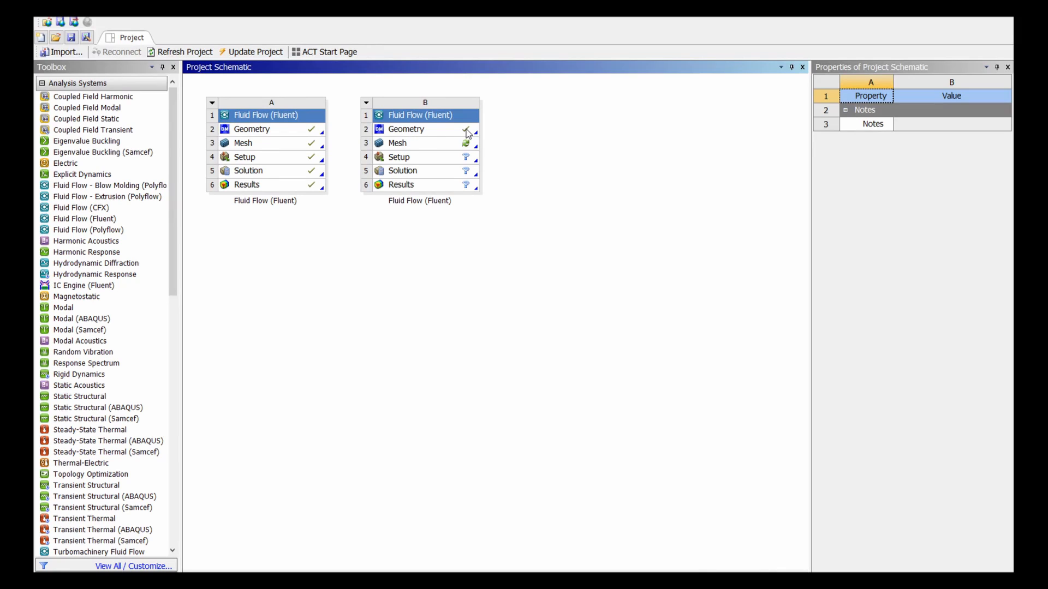
# Step: Open the mesh of the second Fluid Flow (Fluent) system
pyautogui.click(404, 148)
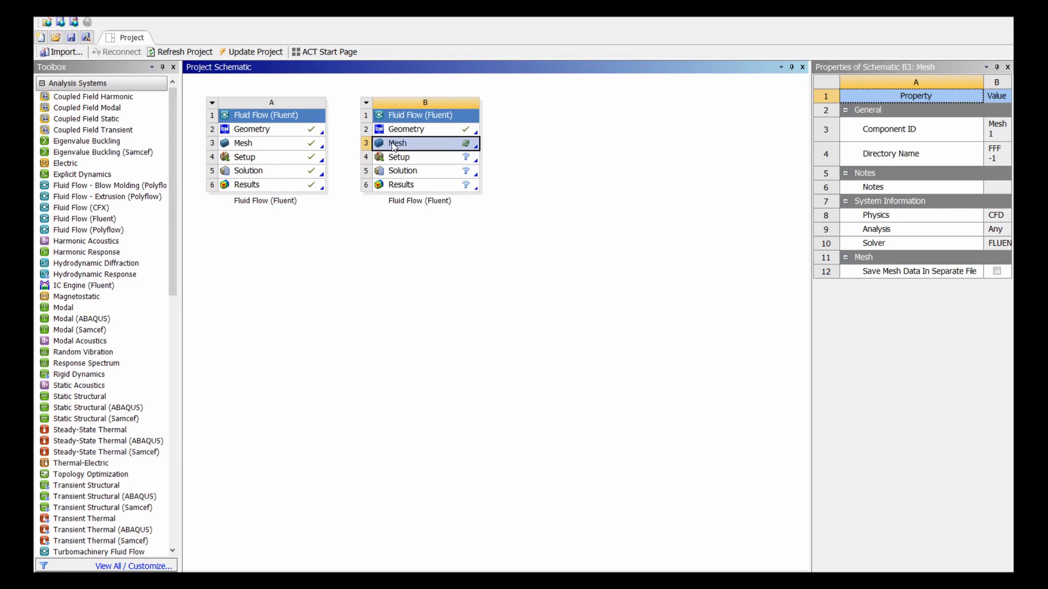
pyautogui.doubleClick(394, 144)
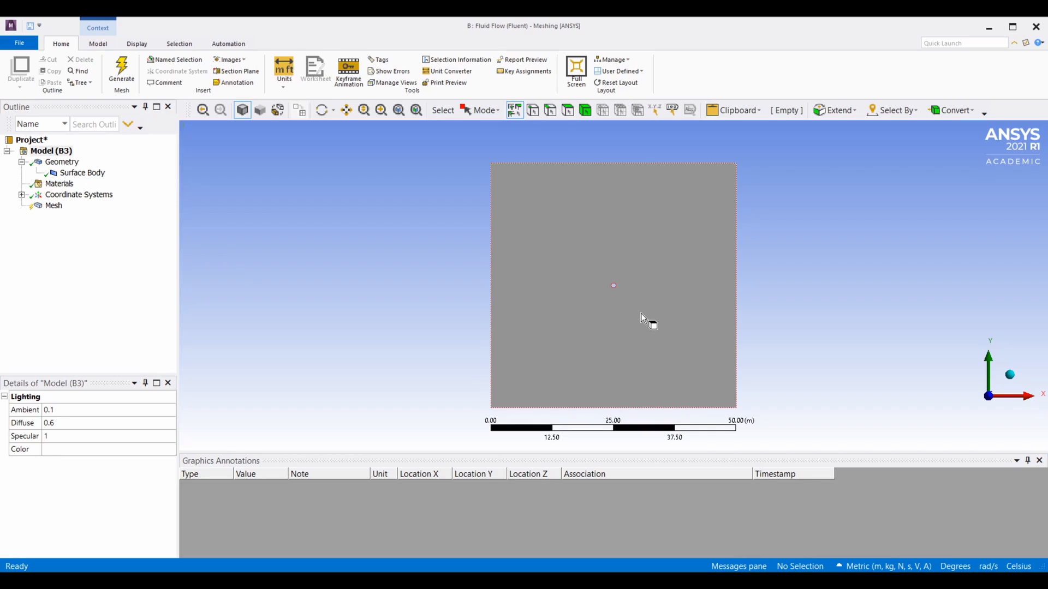
pyautogui.moveTo(640, 314); pyautogui.dragTo(756, 348, button='middle')
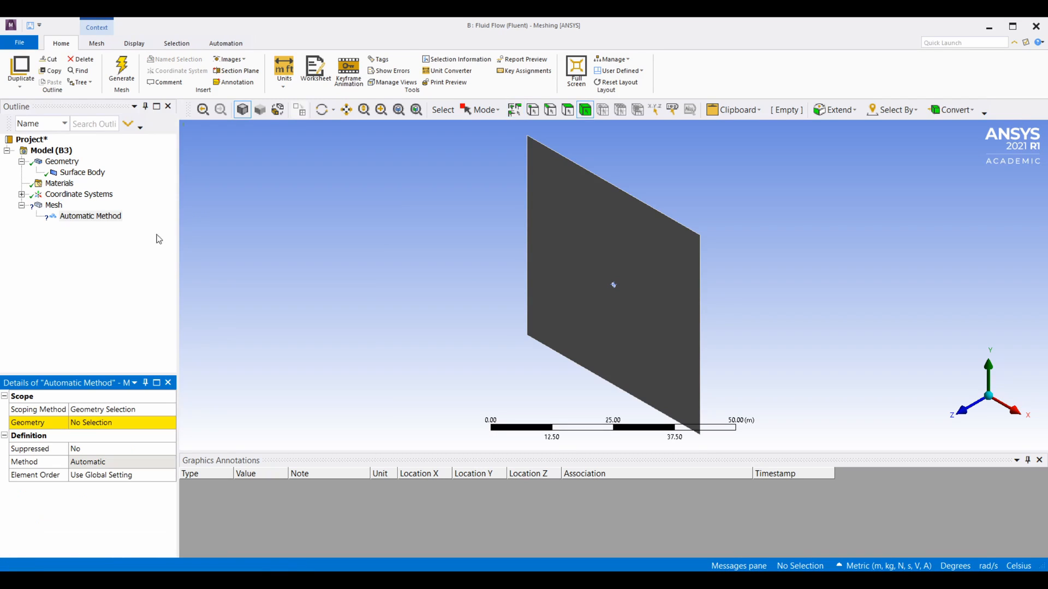
# Step: Set the surface body's mesh method to Triangles and generate the mesh
pyautogui.click(90, 219)
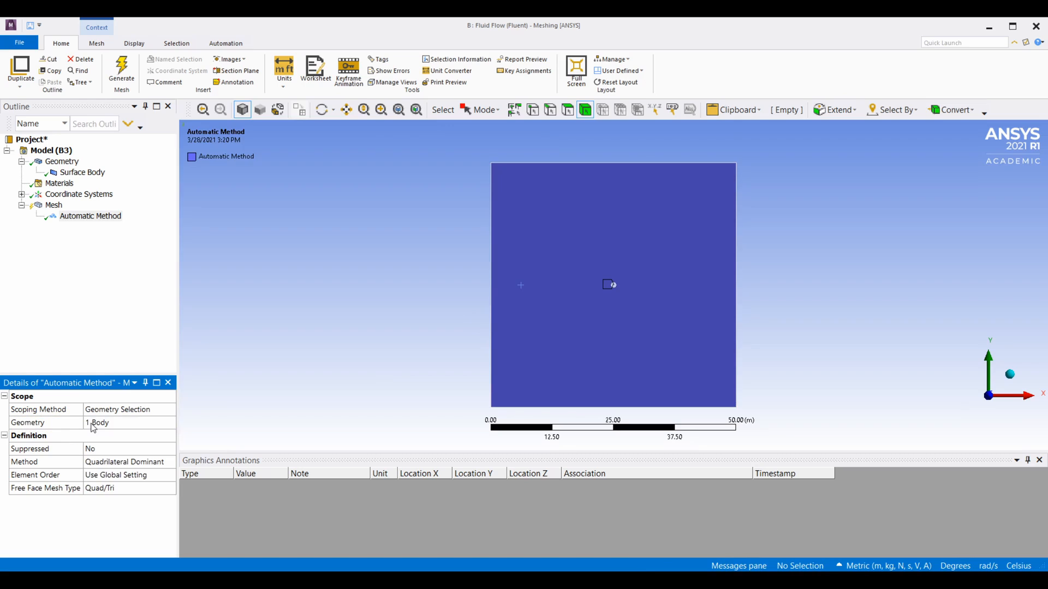
pyautogui.click(123, 461)
pyautogui.click(109, 475)
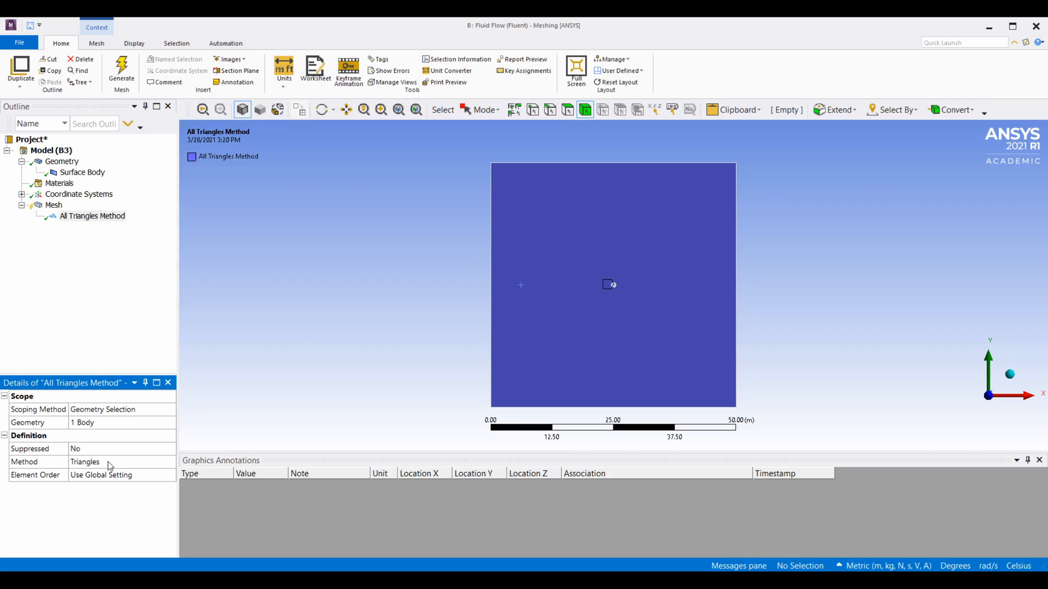
pyautogui.click(125, 63)
# Step: Add a mesh sizing to the circular hole's edge with a 0.005 m element size and Hard behavior
pyautogui.rightClick(53, 205)
pyautogui.click(180, 229)
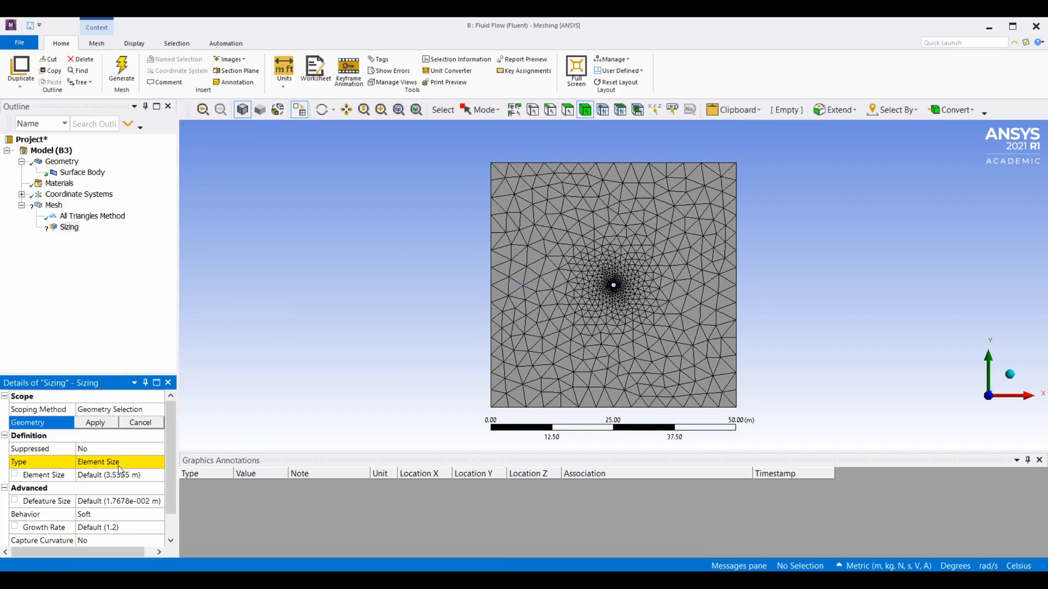
pyautogui.scroll(10, 614, 288)
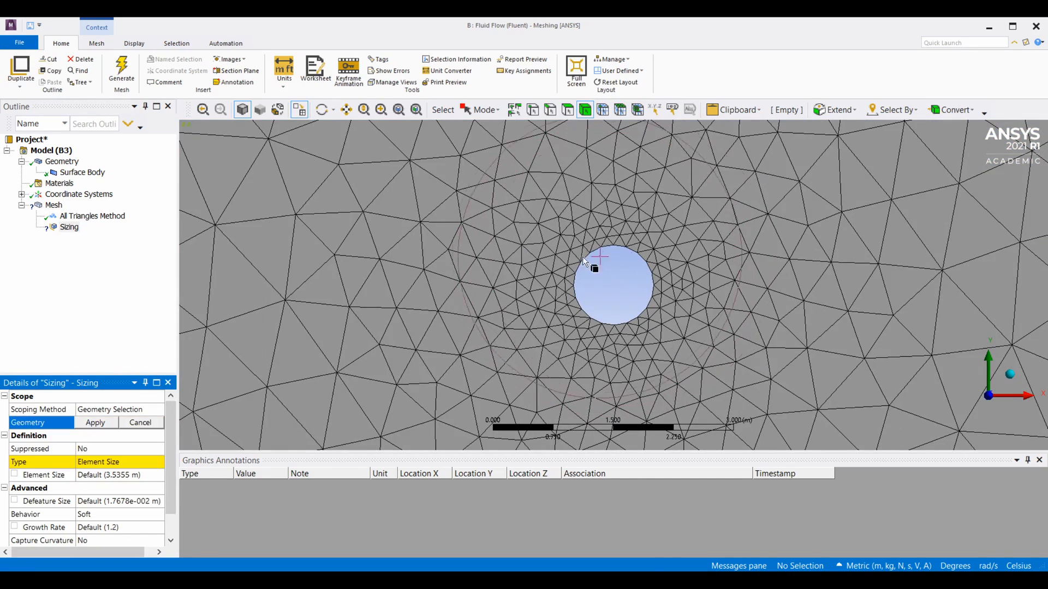
pyautogui.hotkey('ctrl', 'e')
pyautogui.click(583, 257)
pyautogui.click(95, 423)
pyautogui.click(119, 474)
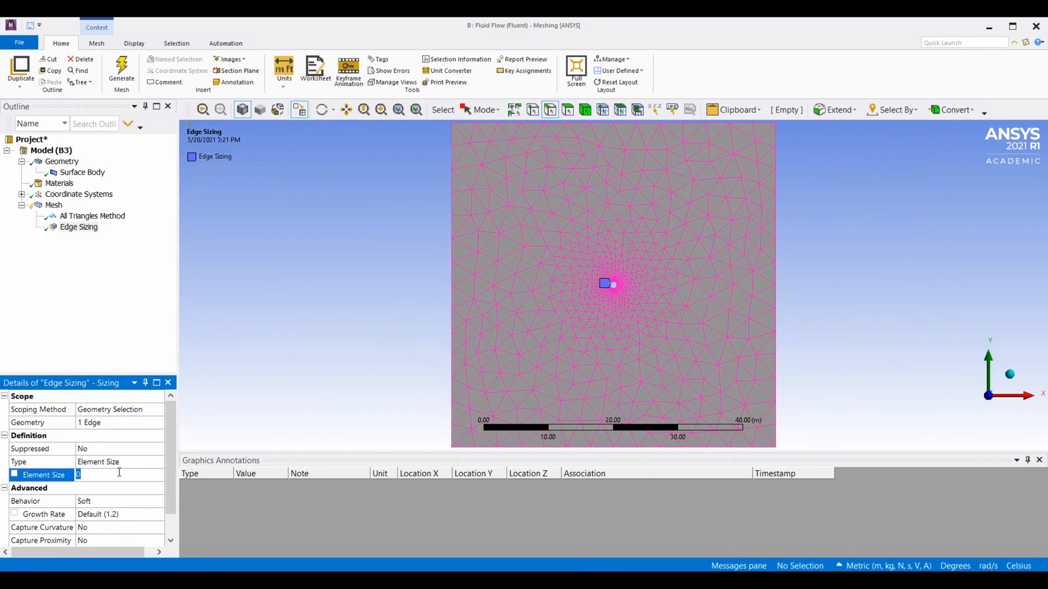
pyautogui.write('0.005')
pyautogui.press('Return')
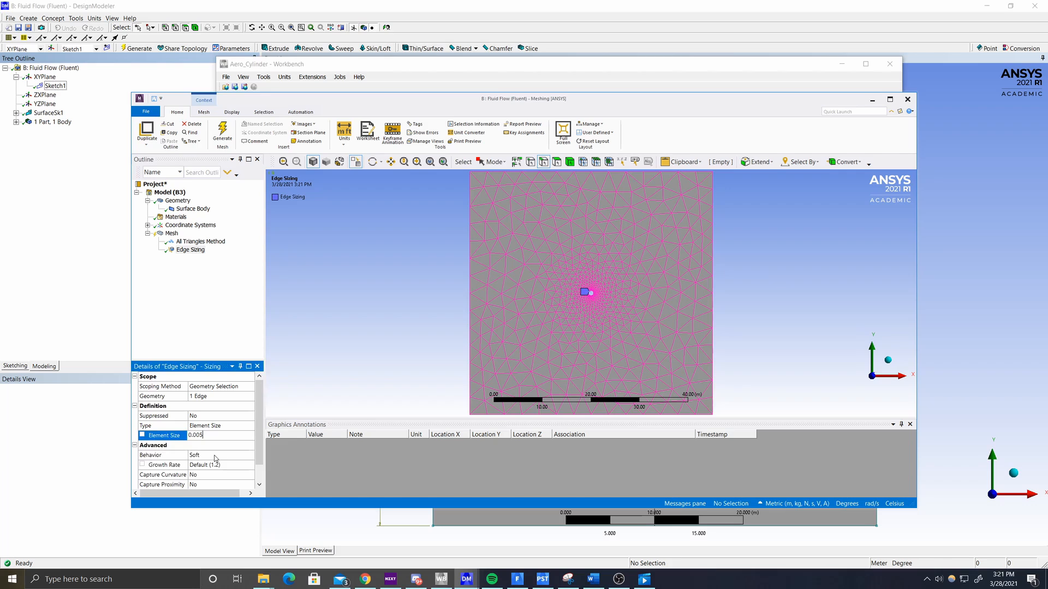
pyautogui.doubleClick(216, 456)
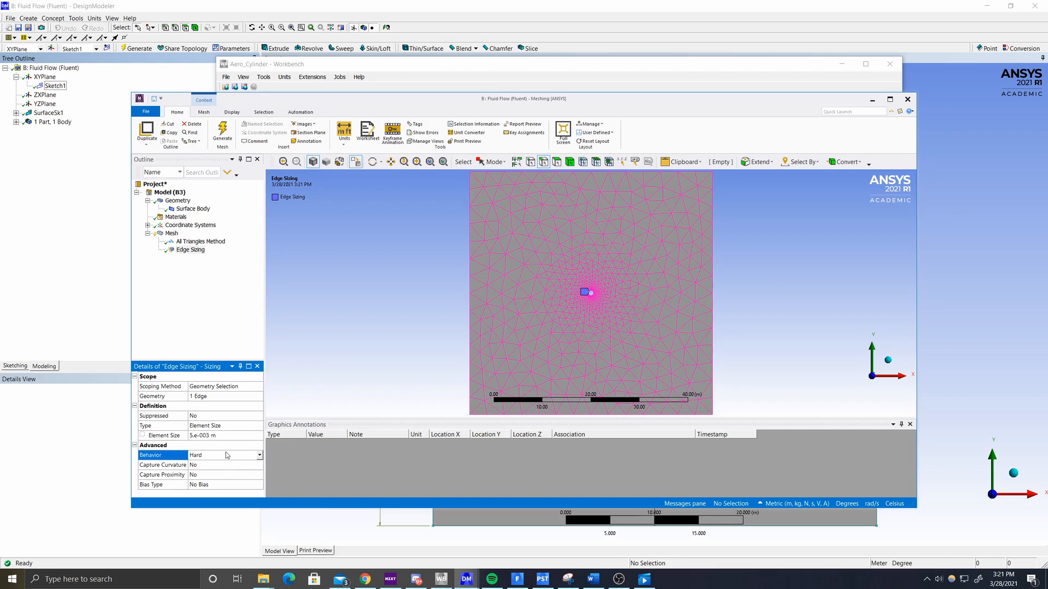
# Step: Regenerate the mesh with the edge sizing and check the elements around the circular hole
pyautogui.scroll(-1, 401, 309)
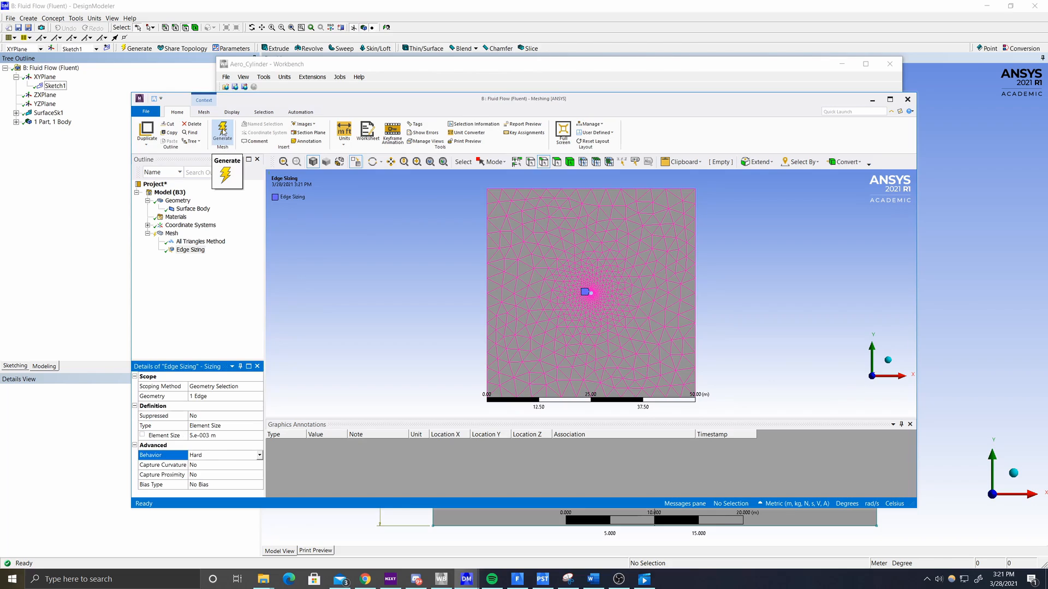
pyautogui.click(224, 132)
pyautogui.scroll(12, 604, 301)
pyautogui.rightClick(174, 234)
pyautogui.click(289, 242)
pyautogui.click(162, 398)
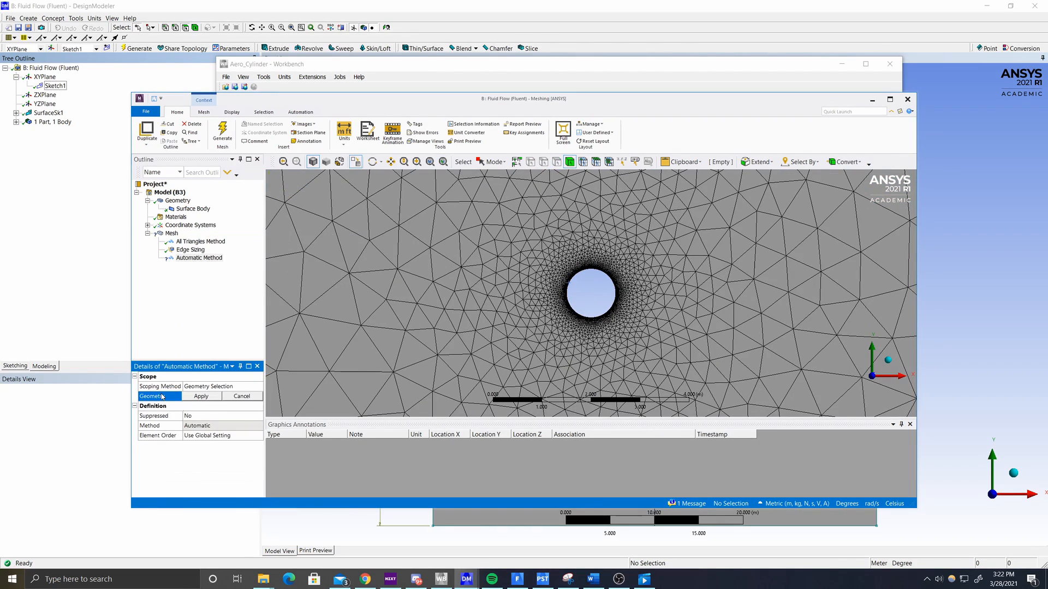
pyautogui.rightClick(198, 257)
pyautogui.click(224, 405)
pyautogui.click(519, 331)
# Step: Insert an inflation into the mesh and scope it to the square domain's face
pyautogui.rightClick(167, 234)
pyautogui.moveTo(199, 242)
pyautogui.click(287, 351)
pyautogui.scroll(-3, 357, 345)
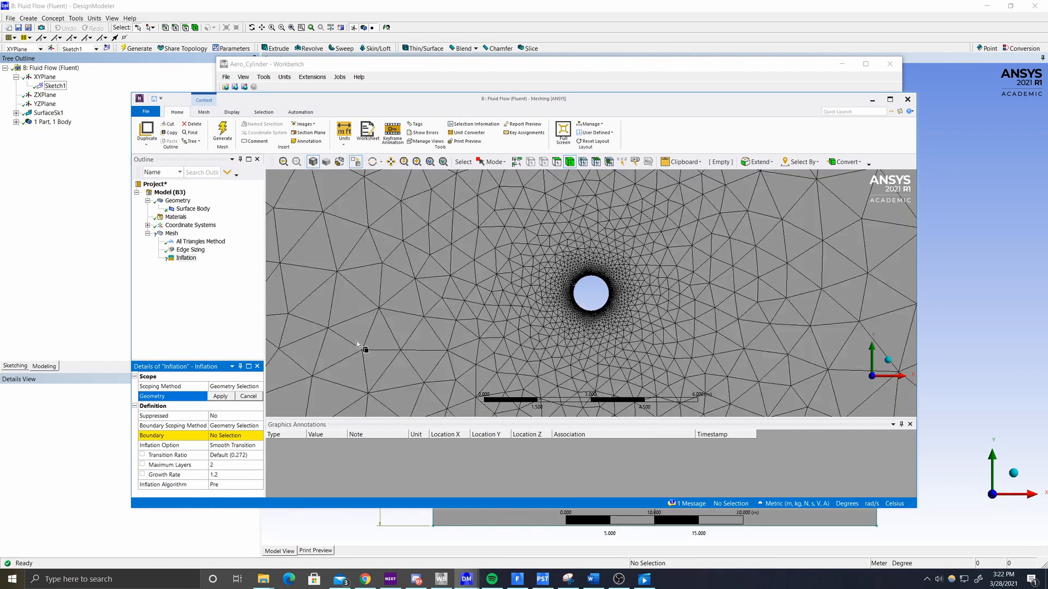
pyautogui.scroll(-5, 358, 345)
pyautogui.click(498, 276)
pyautogui.click(221, 397)
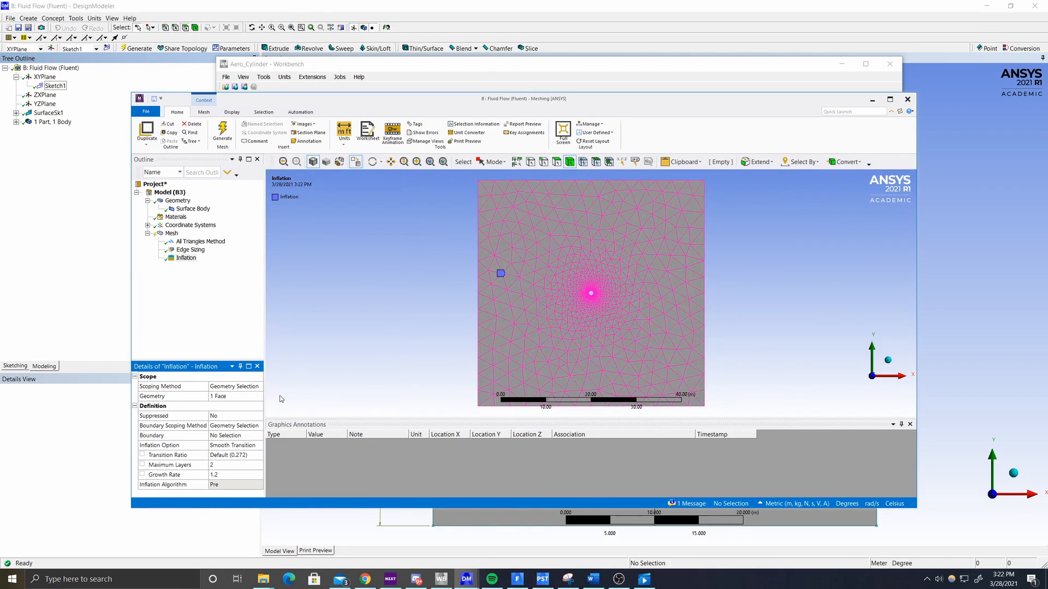
pyautogui.click(234, 397)
pyautogui.click(225, 398)
# Step: Assign the circular hole's edge as the boundary of the inflation
pyautogui.click(229, 426)
pyautogui.scroll(10, 600, 290)
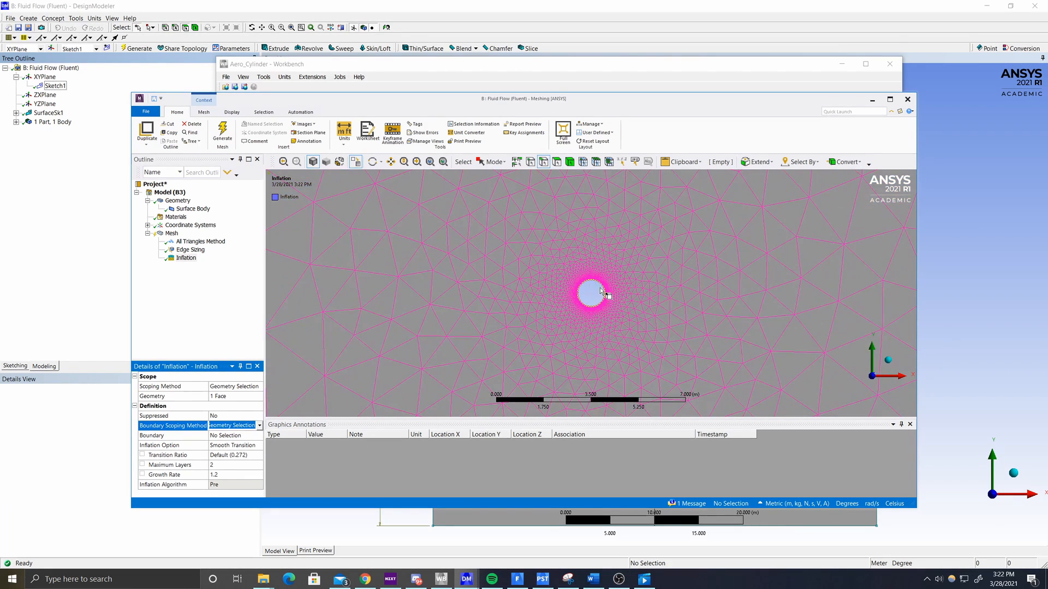
pyautogui.click(601, 289)
pyautogui.click(238, 435)
pyautogui.click(222, 435)
pyautogui.scroll(-8, 538, 331)
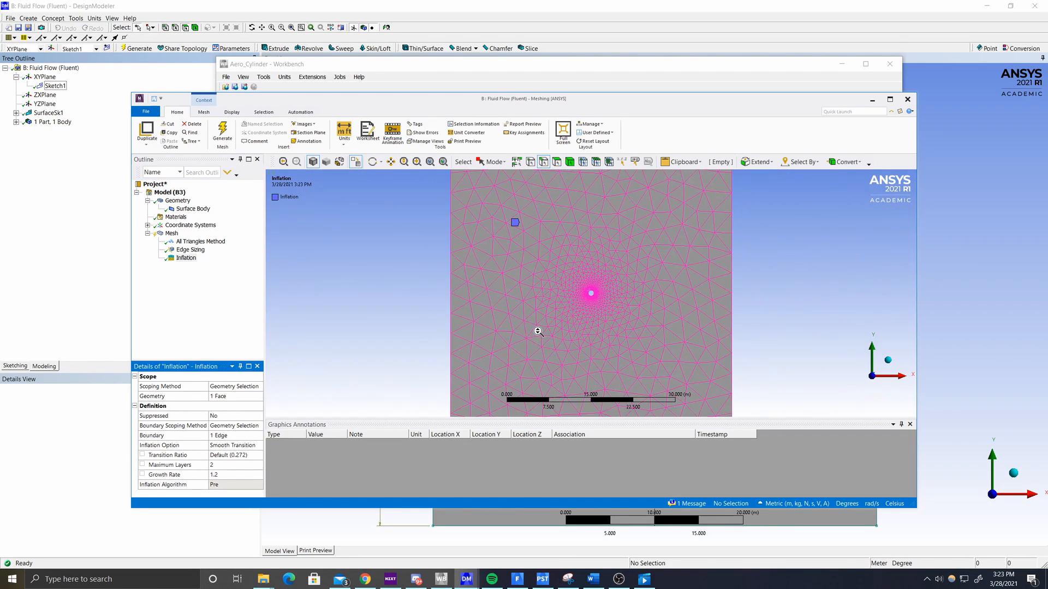
# Step: Set the inflation to First Layer Thickness with a 0.02 m first layer height, 100 maximum layers and a 2.5 growth rate
pyautogui.click(235, 446)
pyautogui.click(258, 446)
pyautogui.click(248, 461)
pyautogui.click(235, 456)
pyautogui.write('0.02')
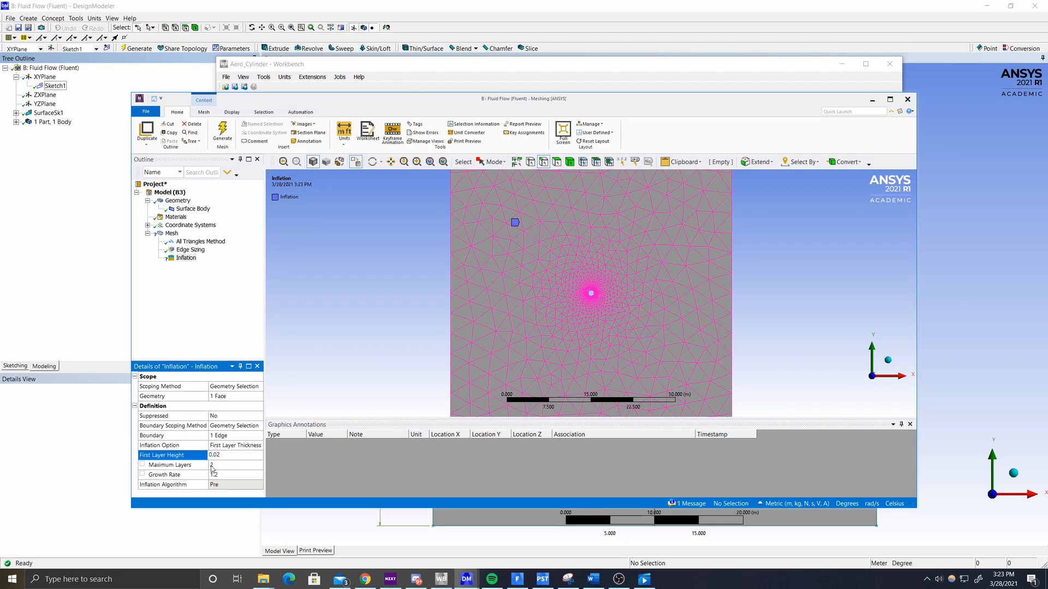
pyautogui.click(211, 465)
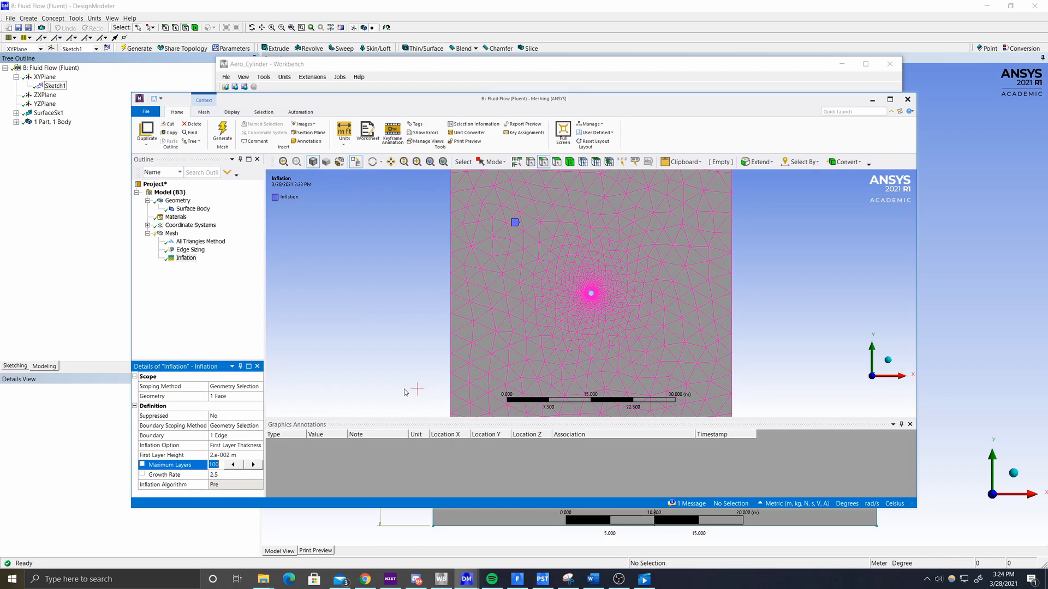
# Step: Generate the mesh with the inflation layers and inspect them around the circular hole
pyautogui.click(222, 131)
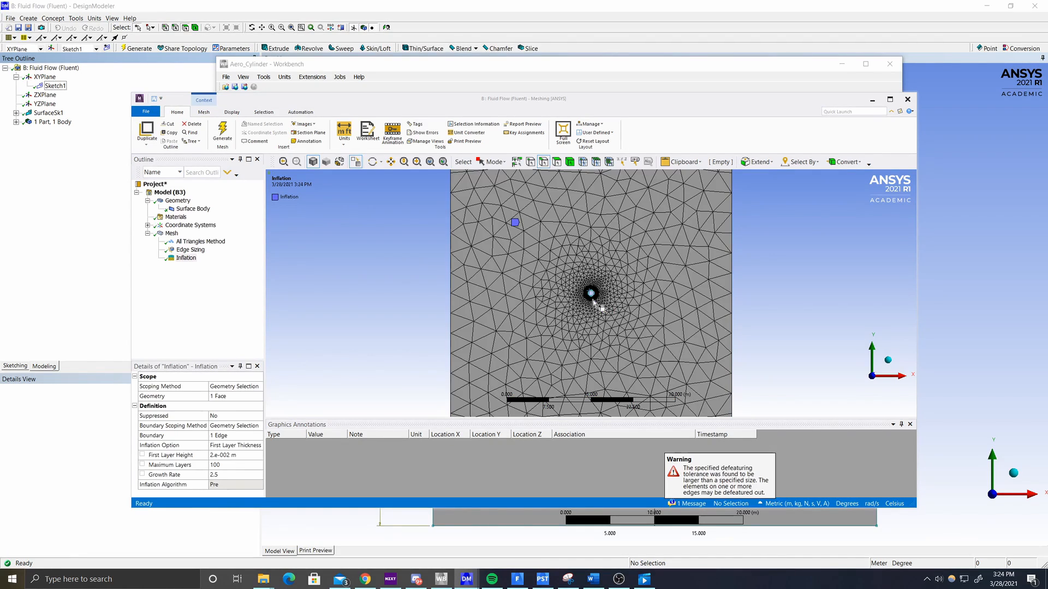
pyautogui.scroll(10, 594, 300)
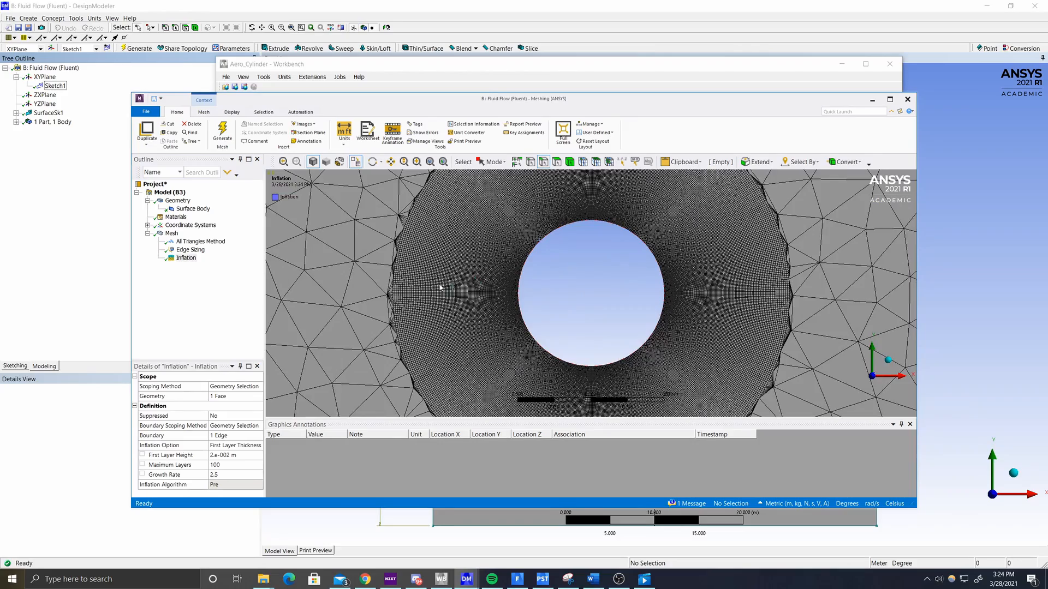
pyautogui.scroll(3, 528, 287)
pyautogui.scroll(-6, 584, 280)
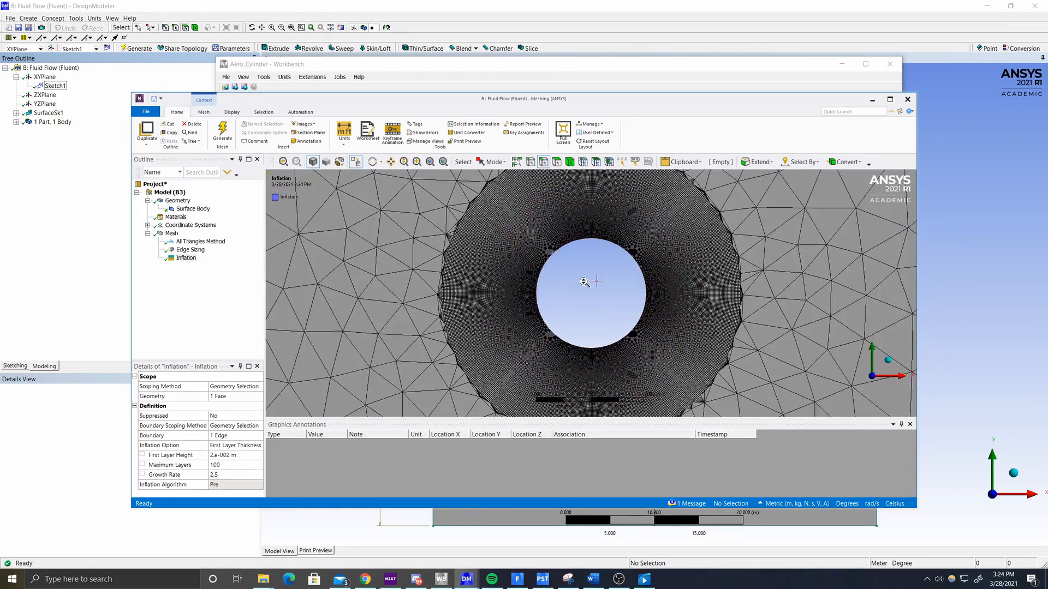
# Step: Examine how the mesh coarsens from the inflation layers around the hole out to the full square domain
pyautogui.scroll(-8, 584, 280)
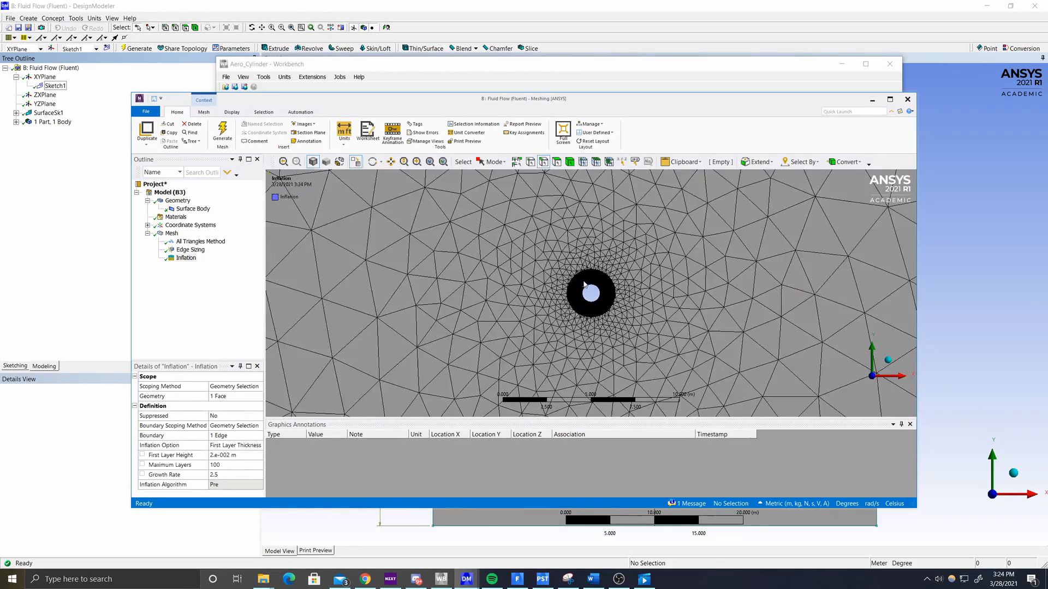
pyautogui.scroll(-3, 654, 293)
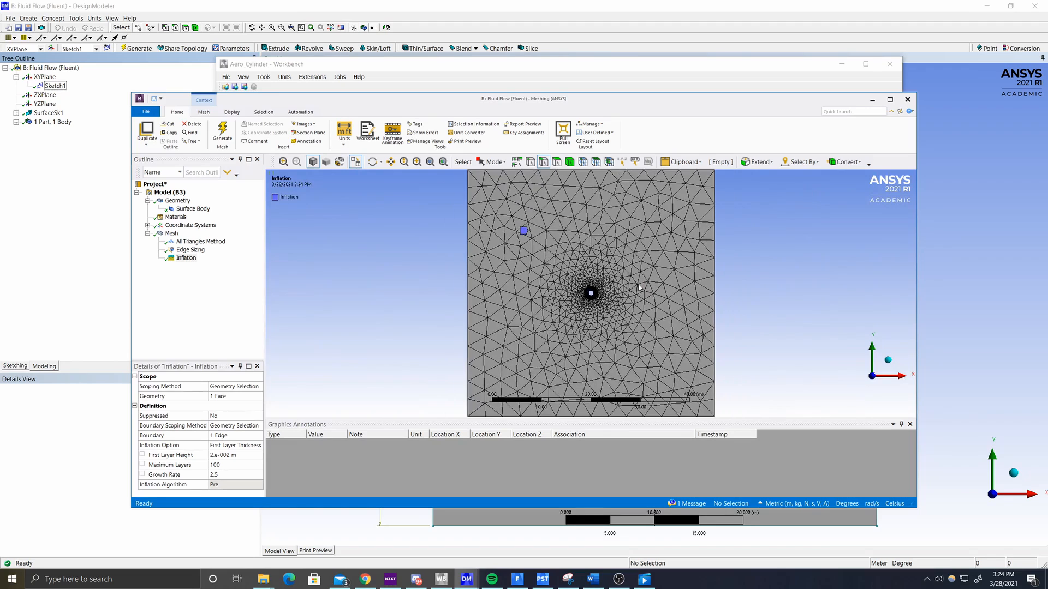
pyautogui.scroll(1, 636, 286)
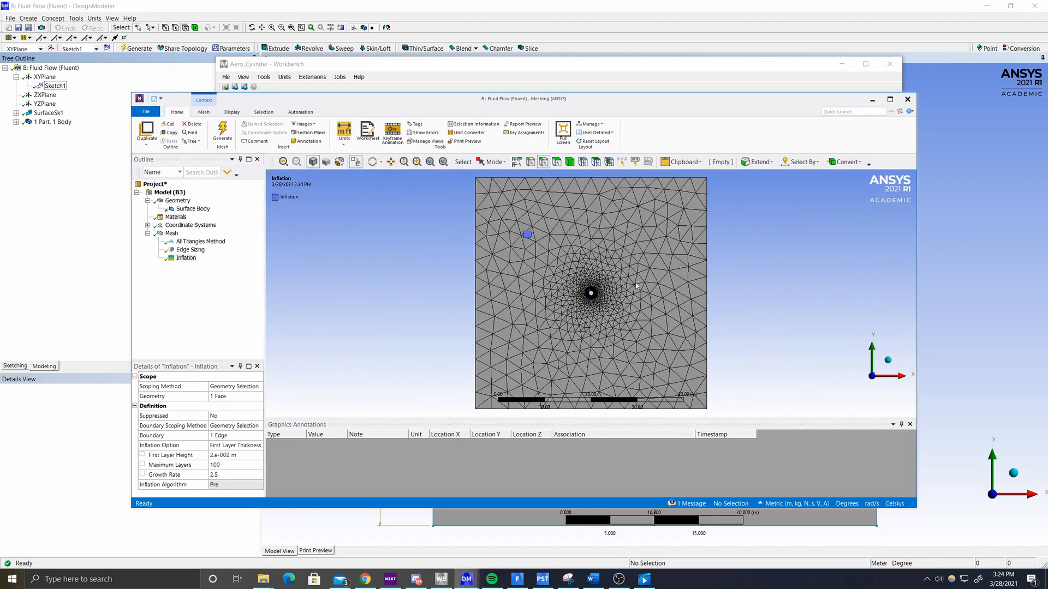
pyautogui.scroll(-2, 636, 286)
pyautogui.scroll(2, 635, 286)
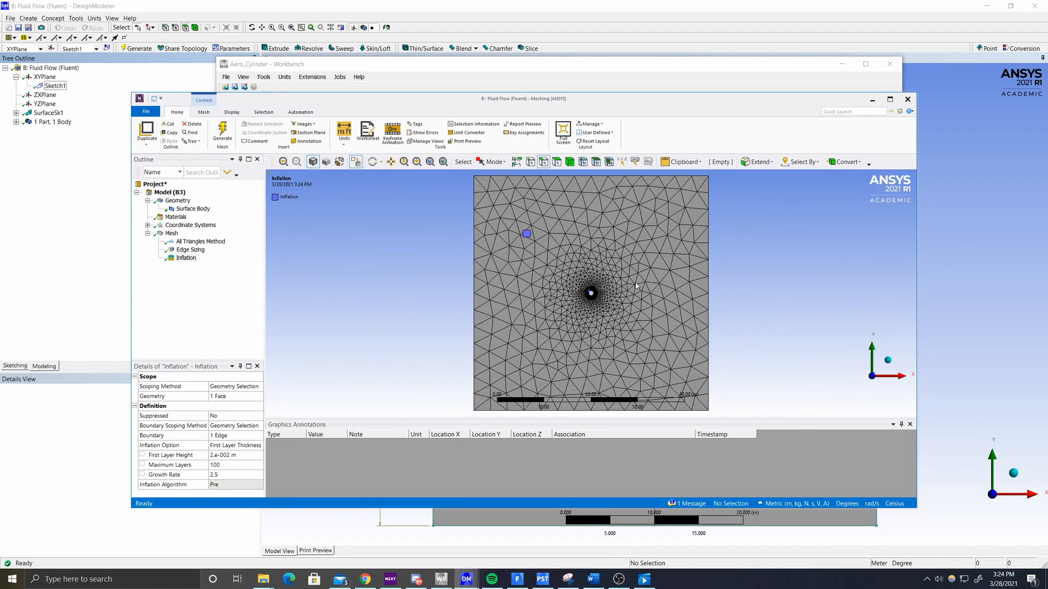
# Step: Set the global mesh's element size to 0.15 m
pyautogui.click(172, 233)
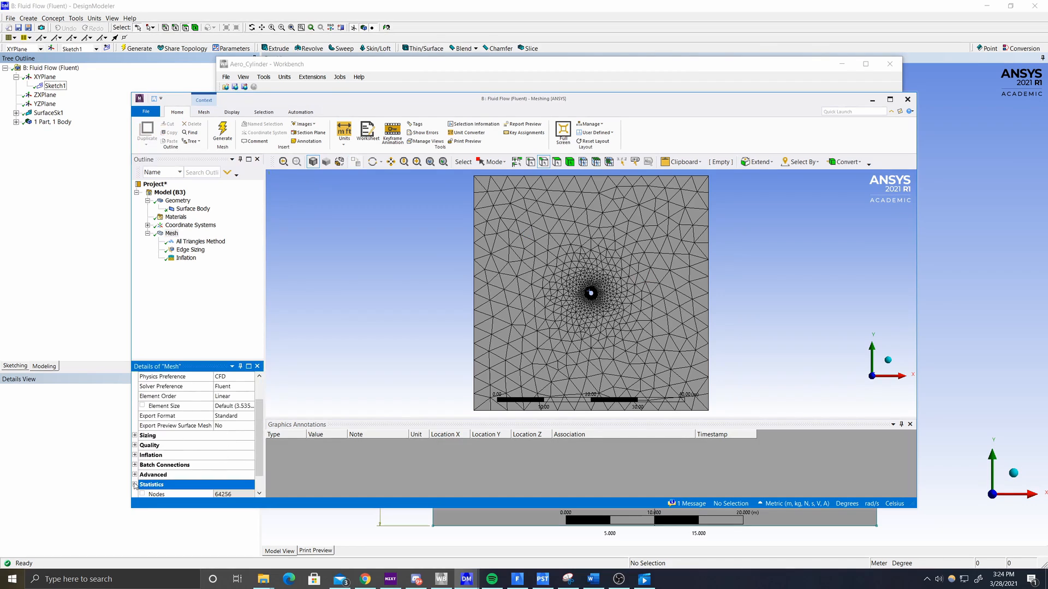
pyautogui.click(135, 446)
pyautogui.scroll(5, 164, 447)
pyautogui.moveTo(264, 440); pyautogui.dragTo(303, 439)
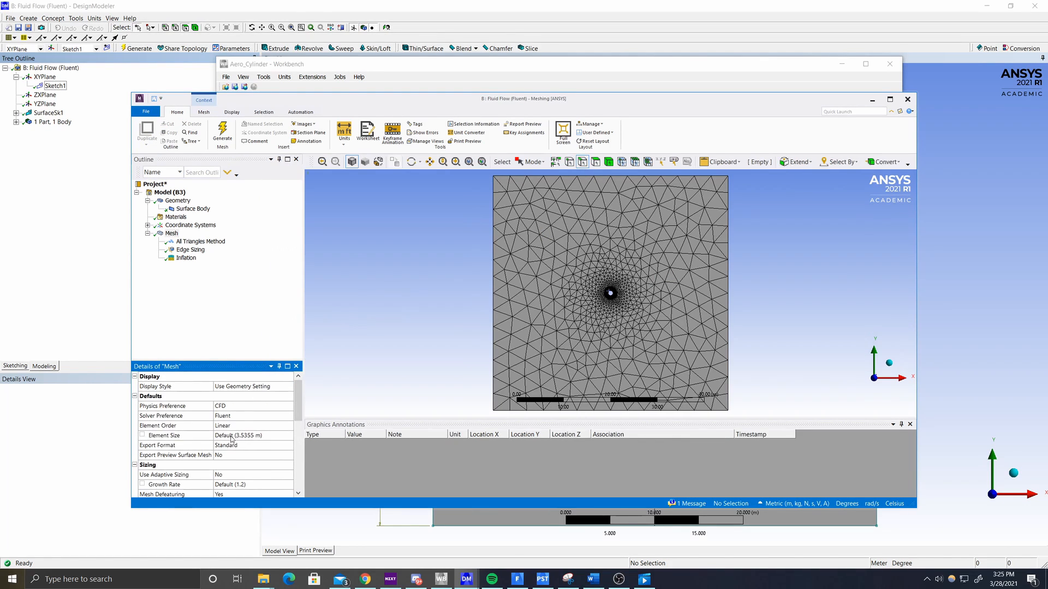
pyautogui.click(232, 436)
pyautogui.write('0.005')
pyautogui.scroll(-1, 236, 446)
pyautogui.scroll(-1, 236, 446)
pyautogui.scroll(2, 237, 446)
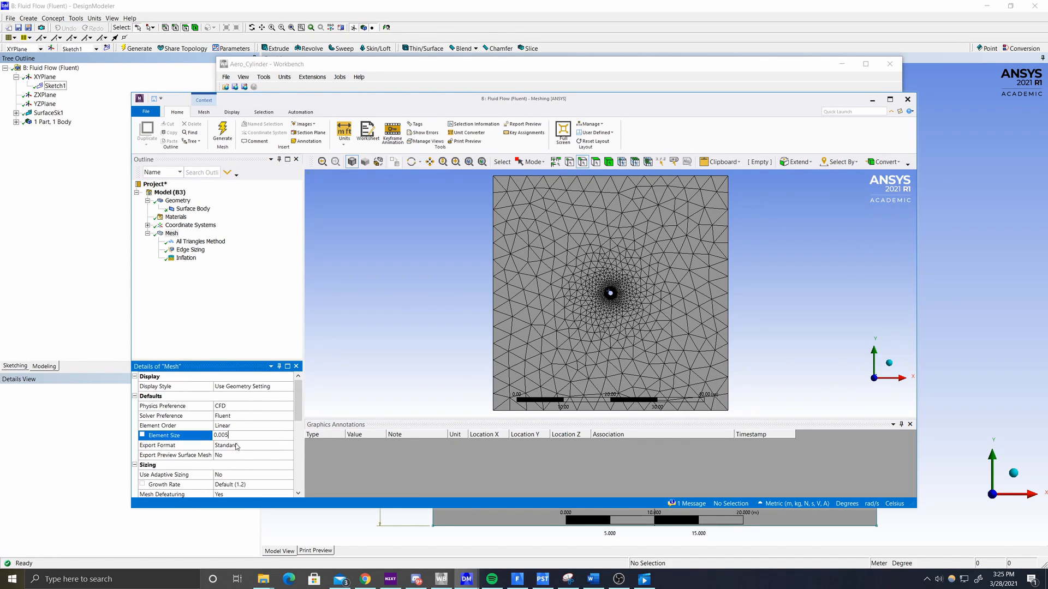
pyautogui.click(254, 418)
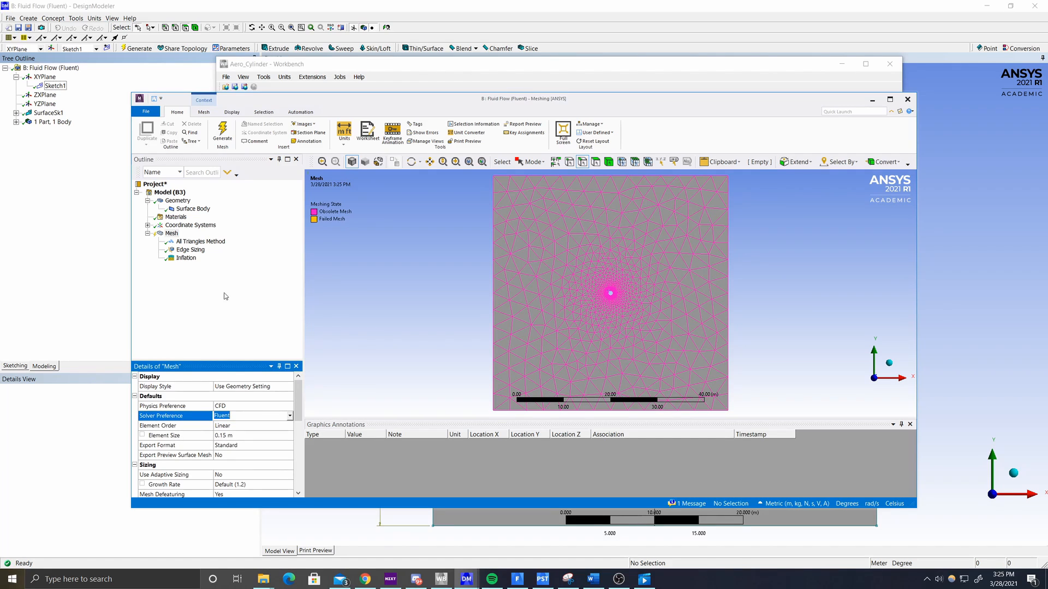
# Step: Regenerate the mesh with the new element size and bring its node and element statistics into view
pyautogui.click(222, 132)
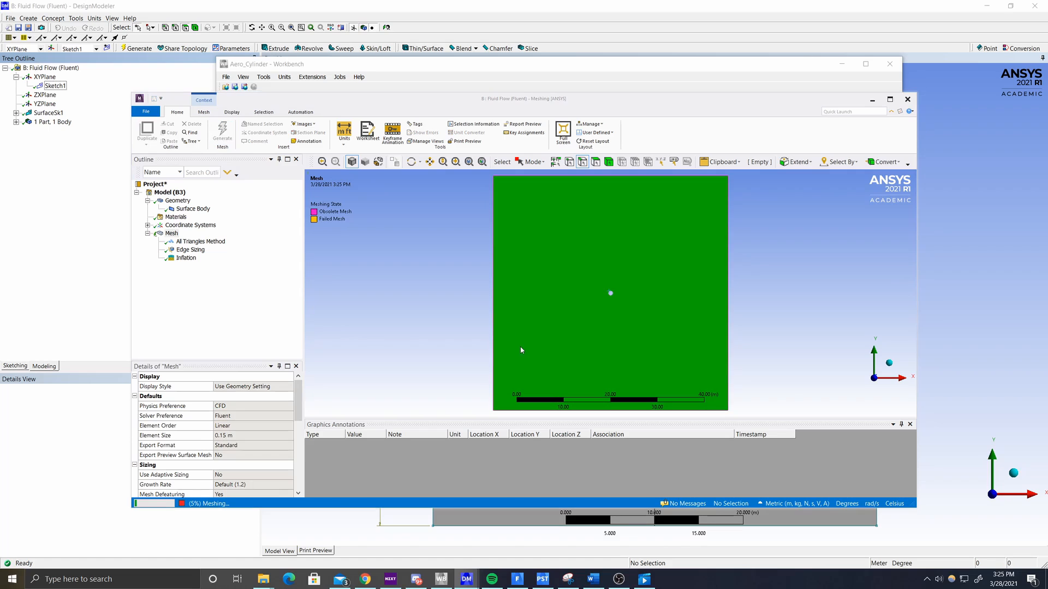
pyautogui.scroll(-8, 238, 440)
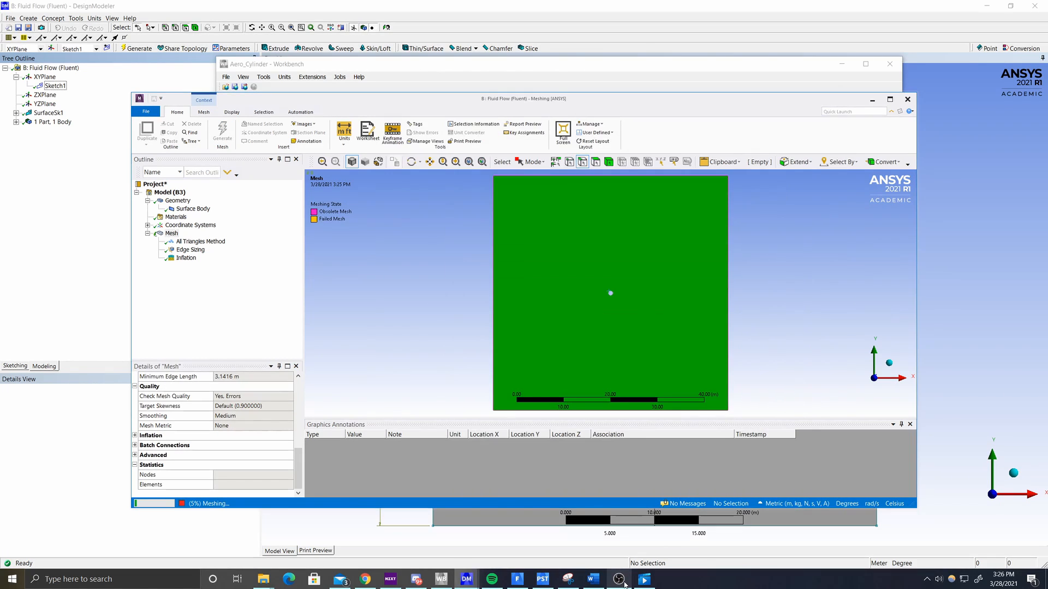
pyautogui.click(390, 579)
pyautogui.click(390, 579)
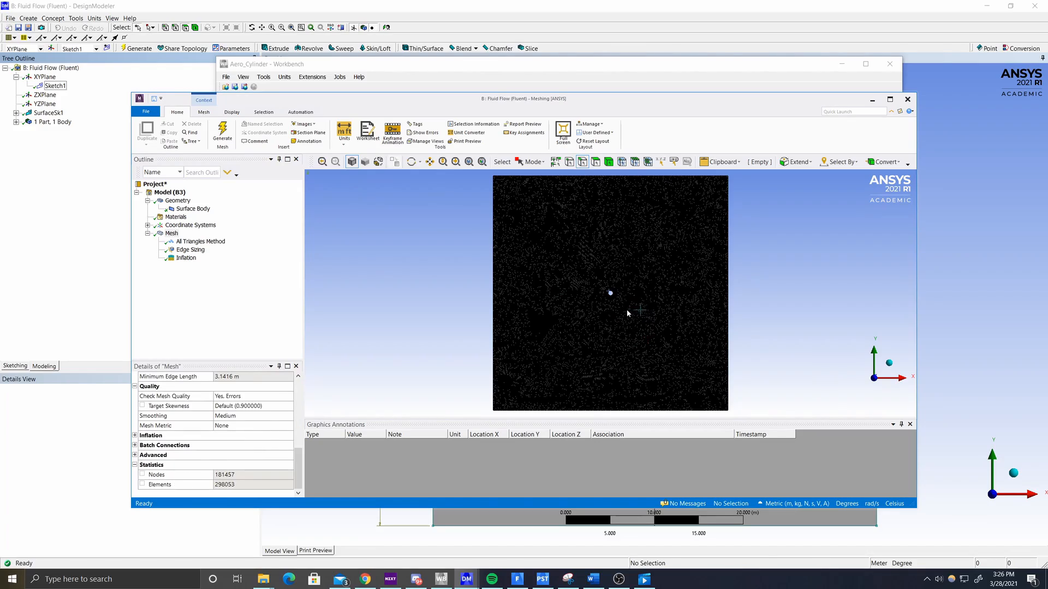
# Step: Examine the refined mesh and the inflation layers around the circular hole, from close up to the whole domain
pyautogui.scroll(5, 624, 309)
pyautogui.scroll(3, 523, 296)
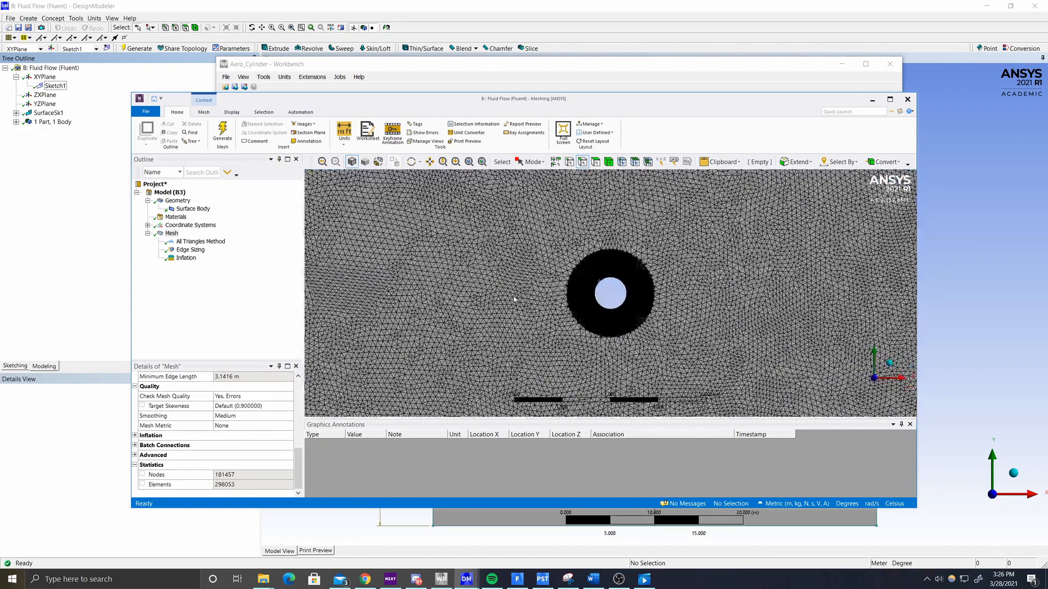
pyautogui.scroll(1, 495, 312)
pyautogui.scroll(1, 494, 312)
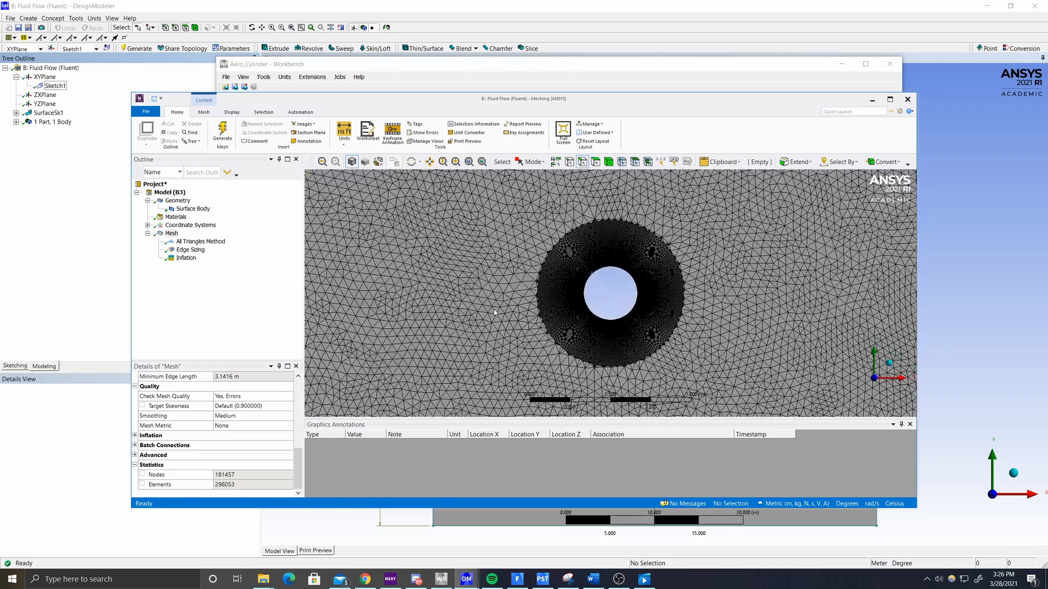
pyautogui.scroll(-3, 495, 312)
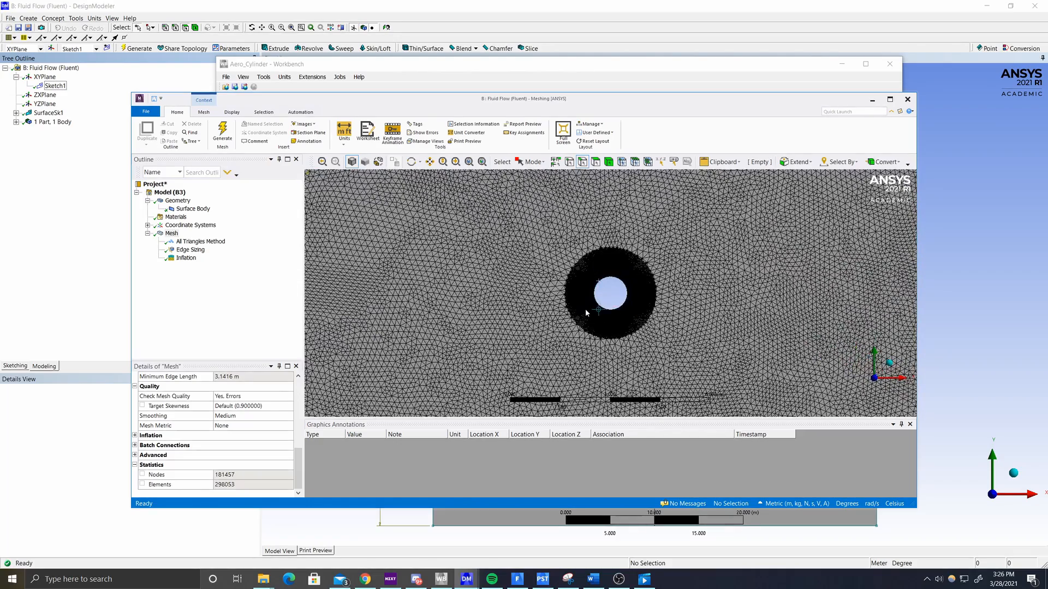
pyautogui.scroll(6, 609, 303)
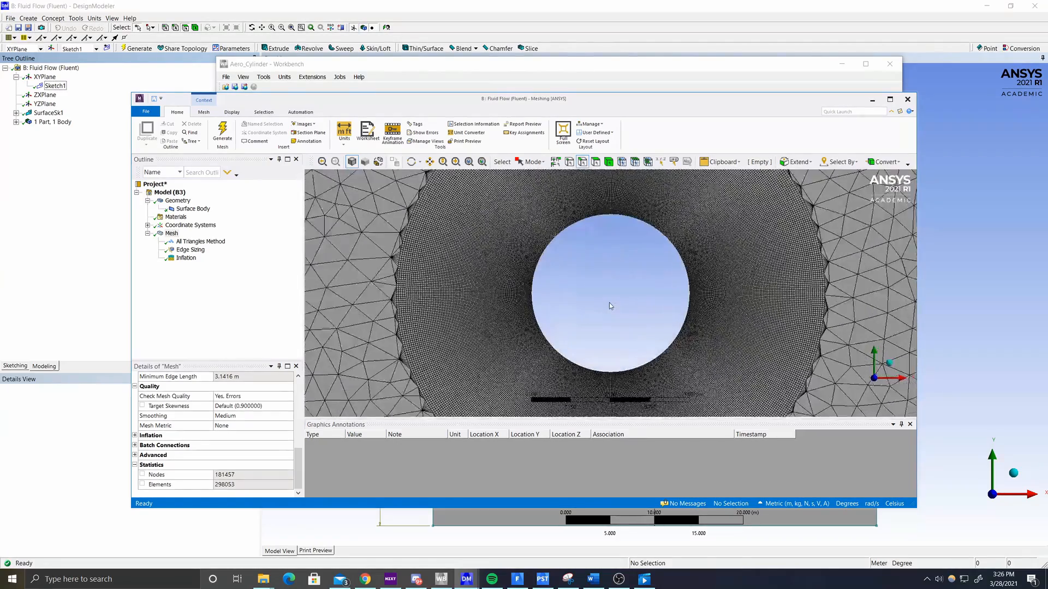
pyautogui.scroll(1, 610, 303)
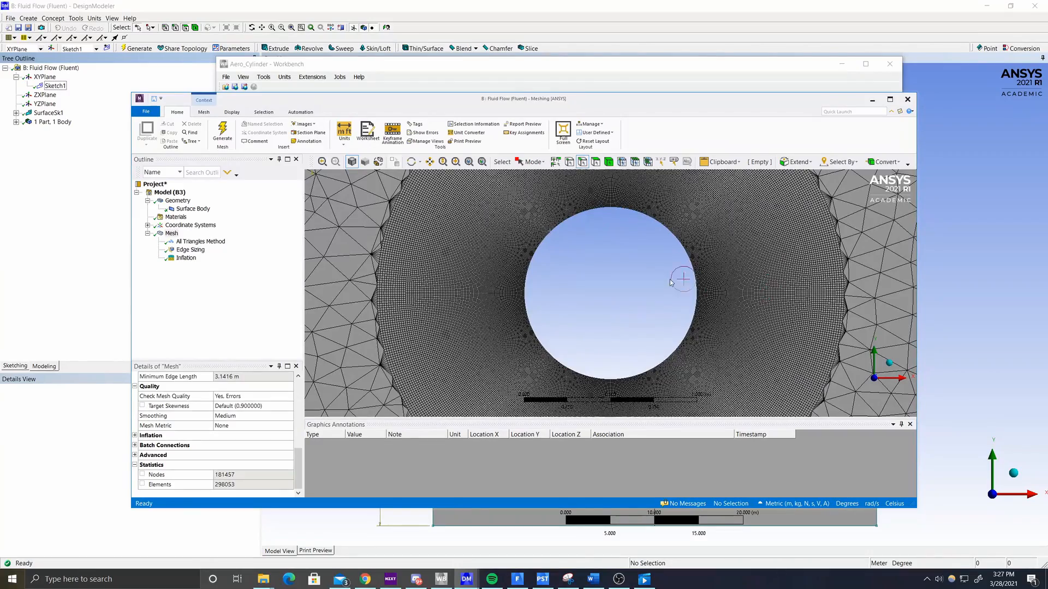
pyautogui.scroll(2, 627, 303)
pyautogui.scroll(-1, 667, 300)
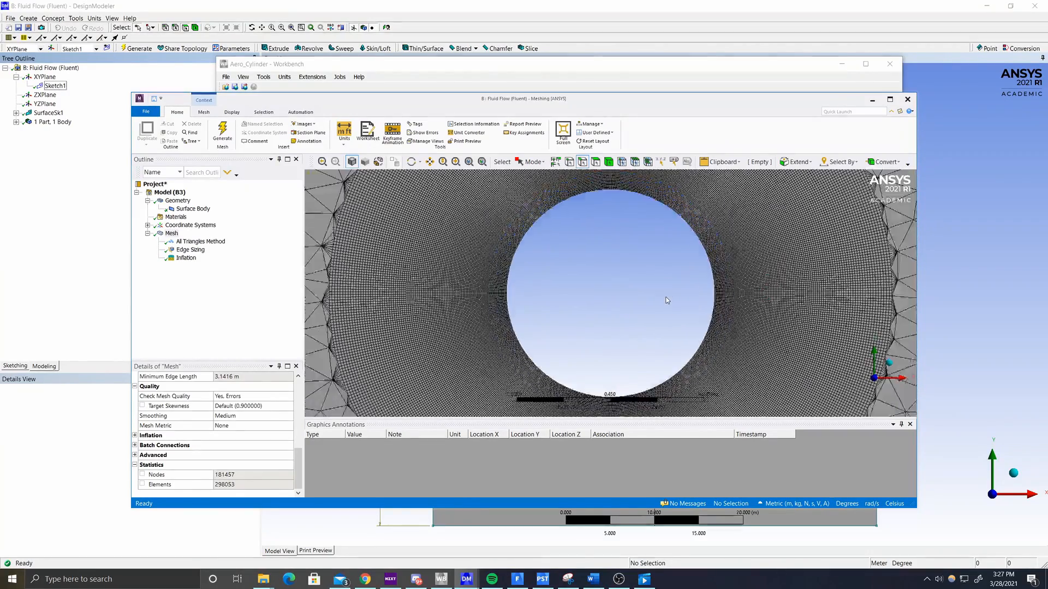
pyautogui.scroll(-5, 666, 300)
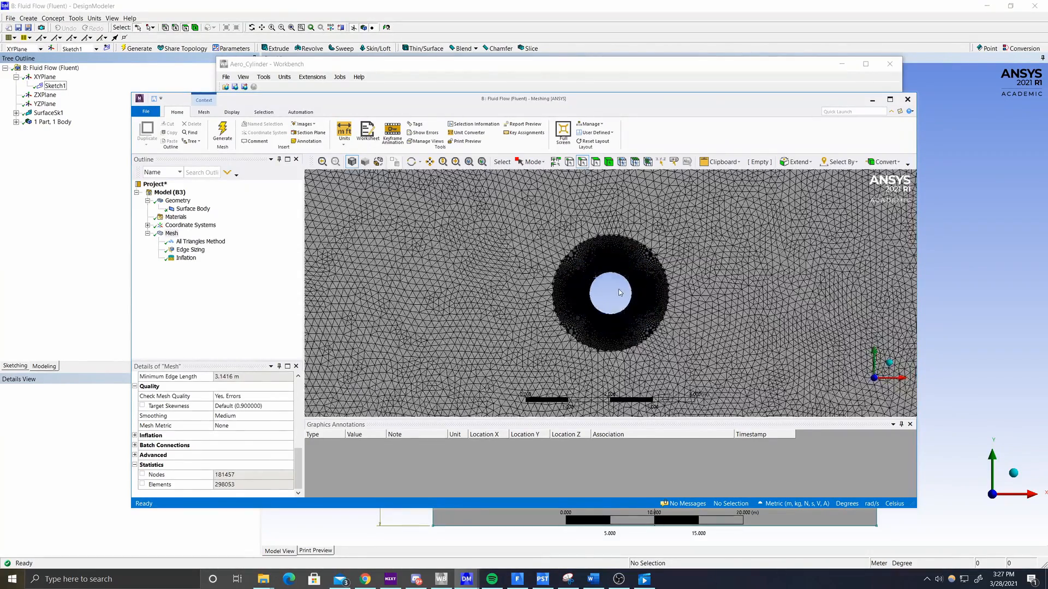
pyautogui.scroll(-8, 622, 297)
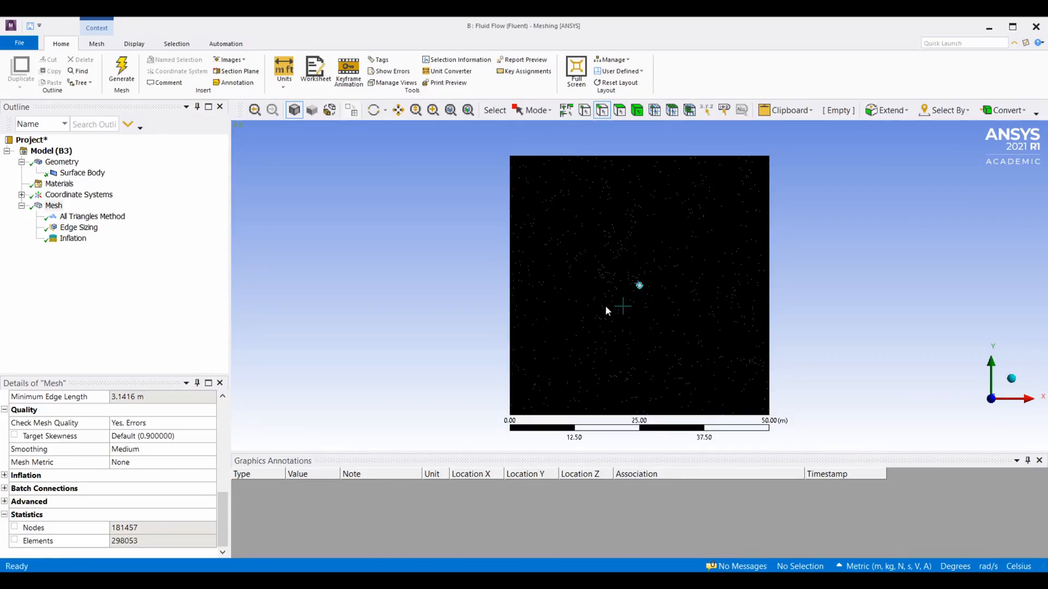
pyautogui.scroll(2, 605, 299)
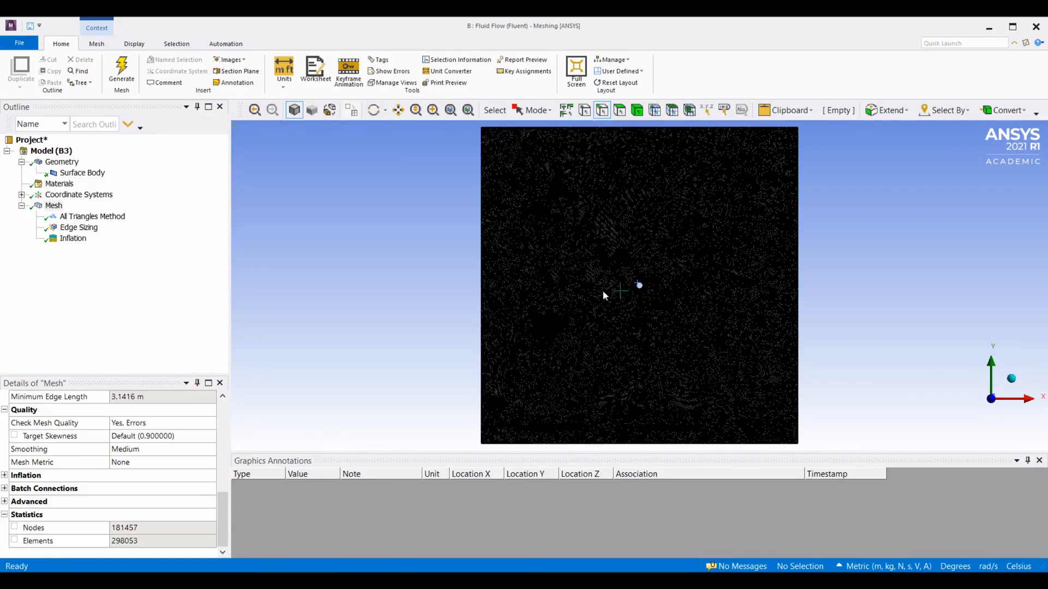
pyautogui.scroll(4, 603, 291)
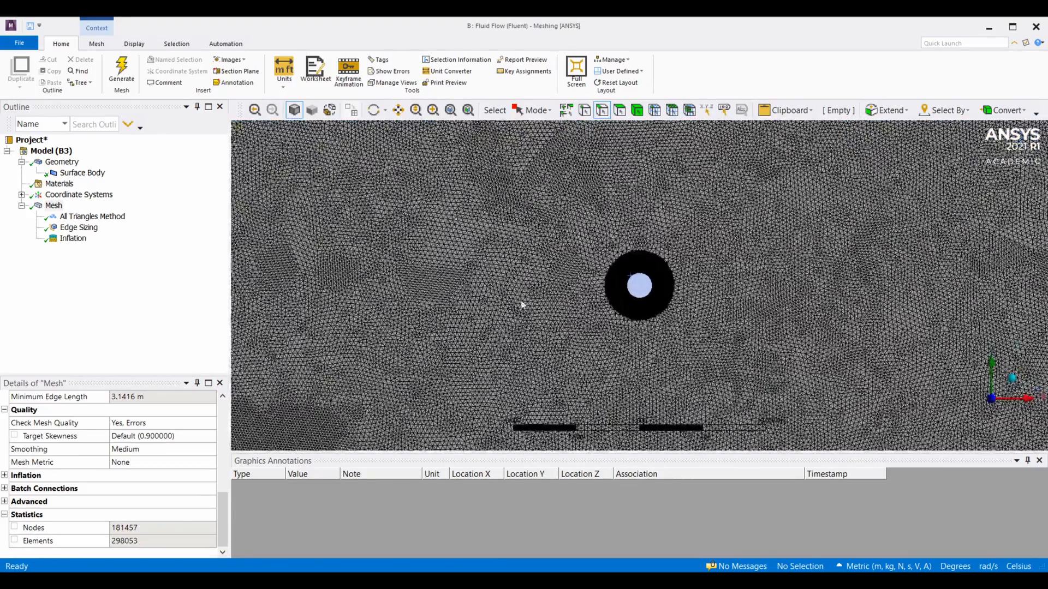
pyautogui.scroll(6, 581, 291)
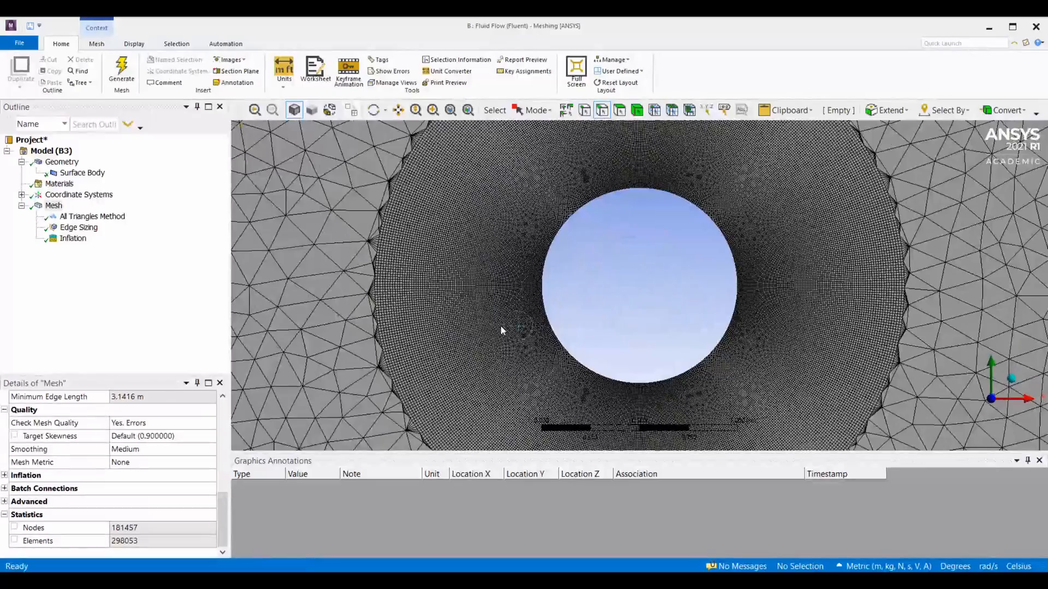
pyautogui.scroll(3, 491, 320)
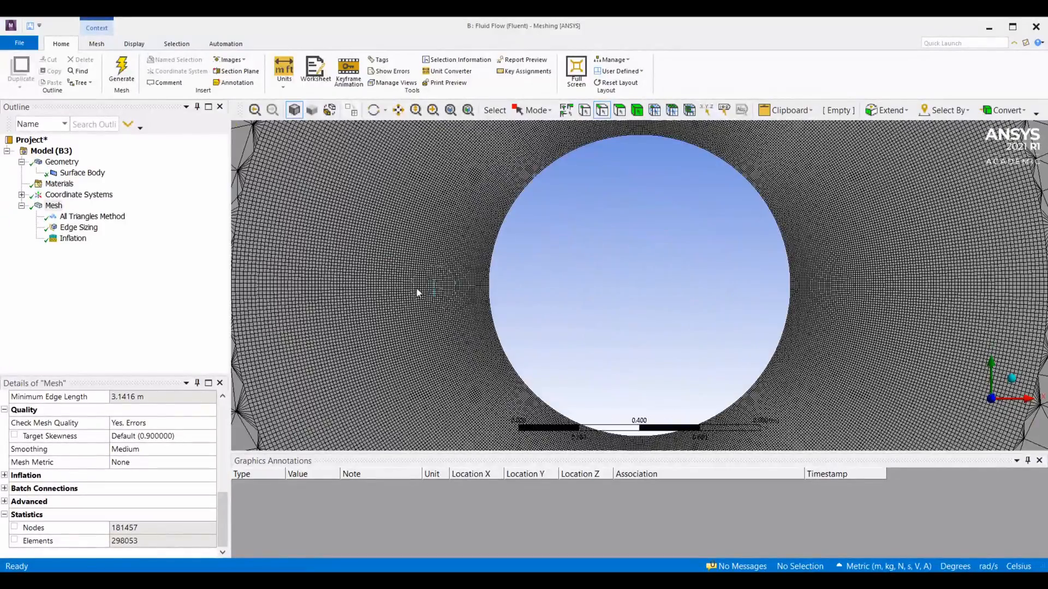
pyautogui.scroll(-12, 418, 293)
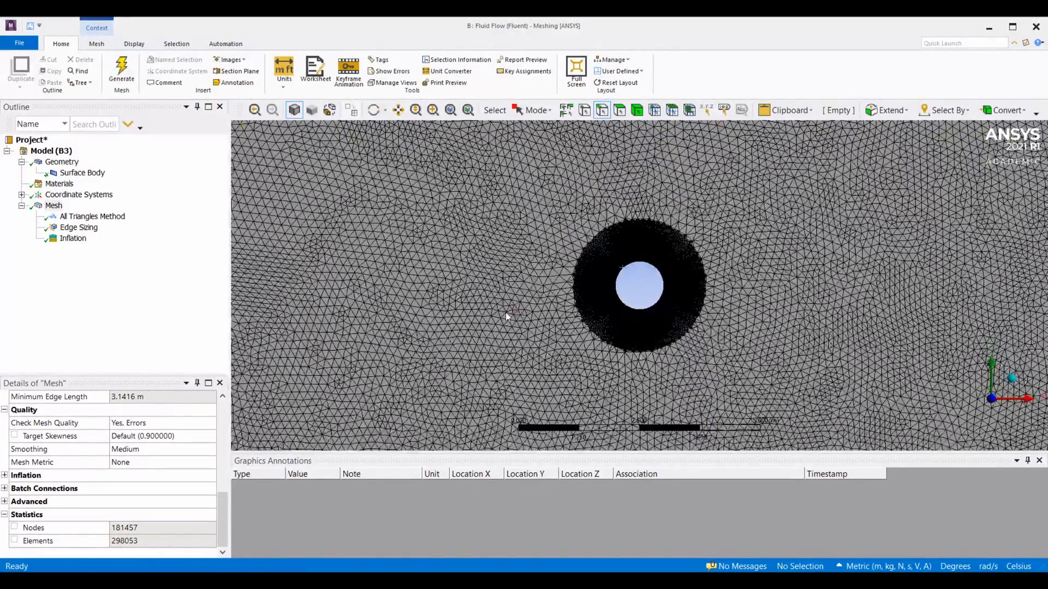
pyautogui.scroll(-15, 506, 312)
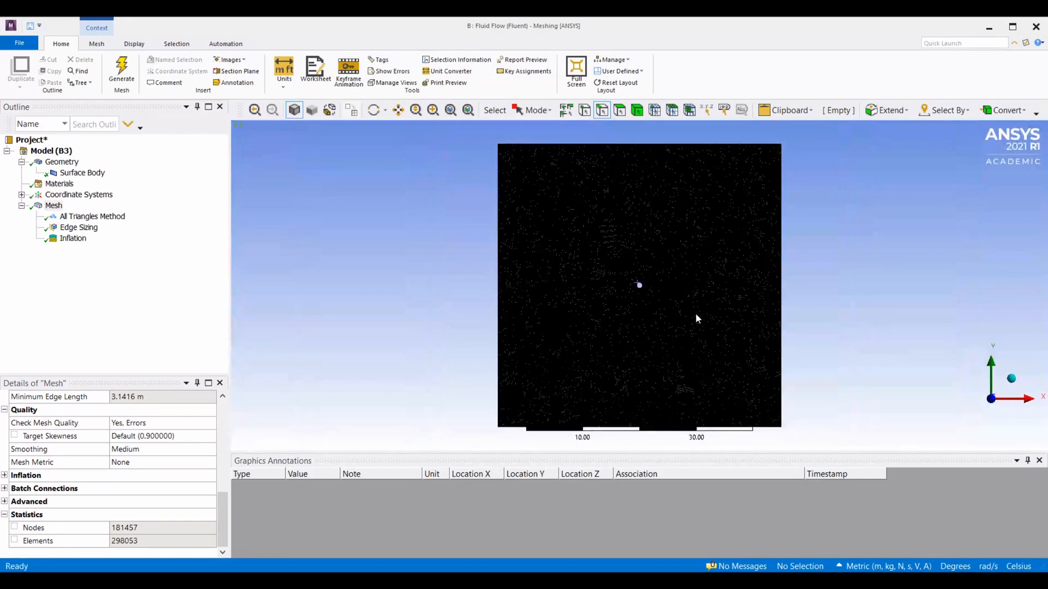
pyautogui.scroll(1, 696, 315)
pyautogui.scroll(-1, 587, 313)
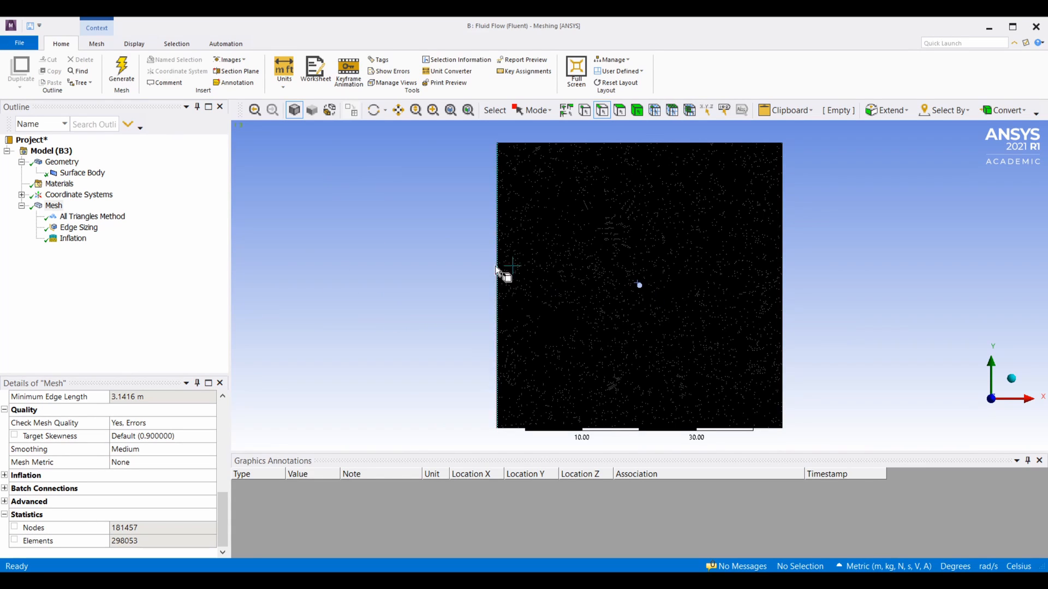
# Step: Create the named selections velocity_inlet on the domain's left edge and pressure_outlet on its right edge
pyautogui.click(497, 229)
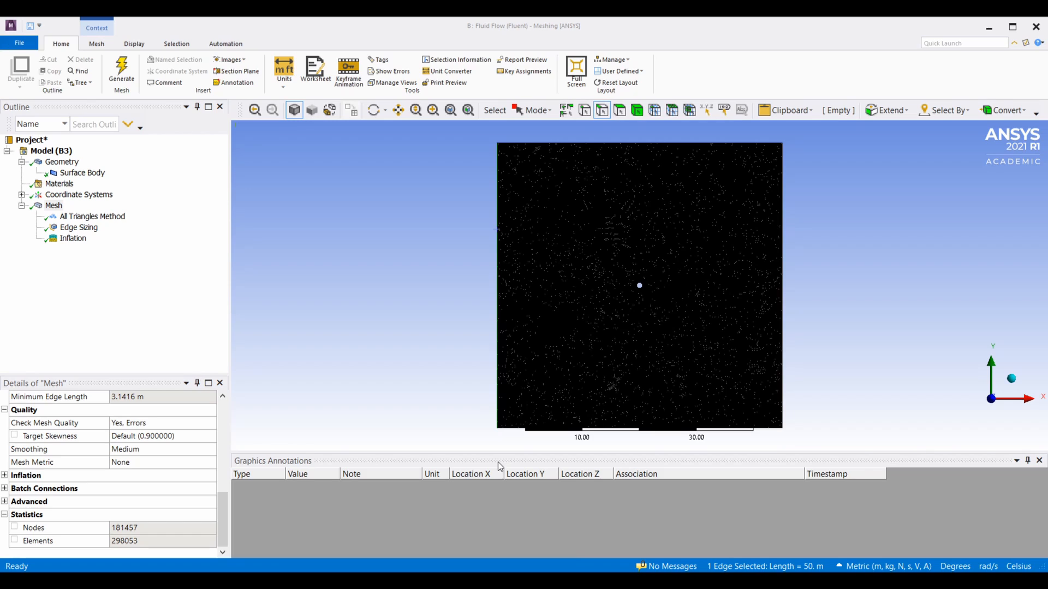
pyautogui.press('Return')
pyautogui.click(782, 275)
pyautogui.press('n')
pyautogui.press('Return')
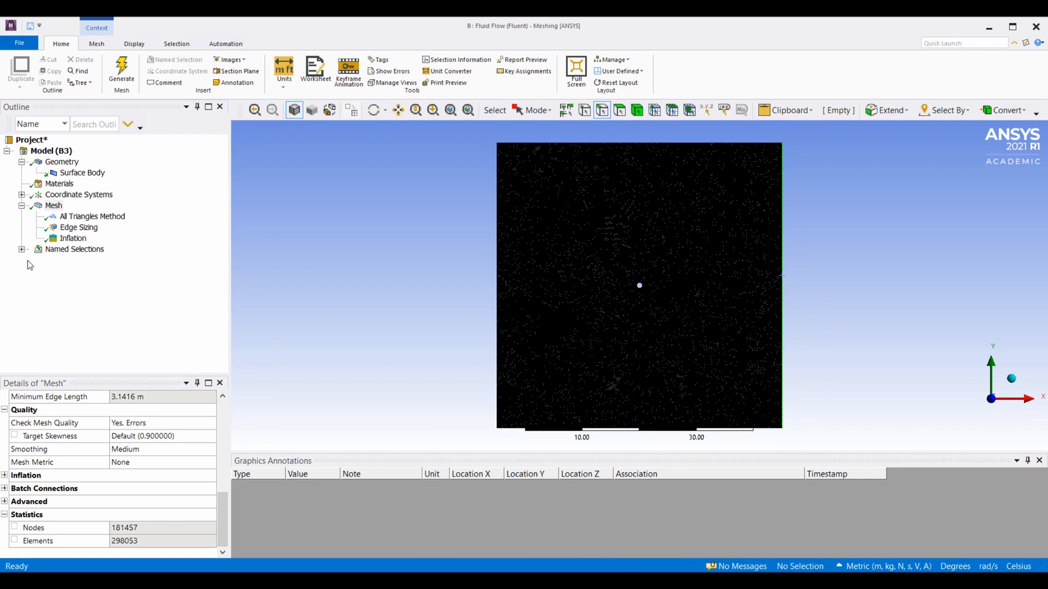
# Step: Create a named selection called symmetry from the domain's top and bottom edges
pyautogui.click(22, 250)
pyautogui.click(707, 144)
pyautogui.keyDown('ctrl'); pyautogui.click(768, 428); pyautogui.keyUp('ctrl')
pyautogui.write('nsymmetry')
pyautogui.press('Return')
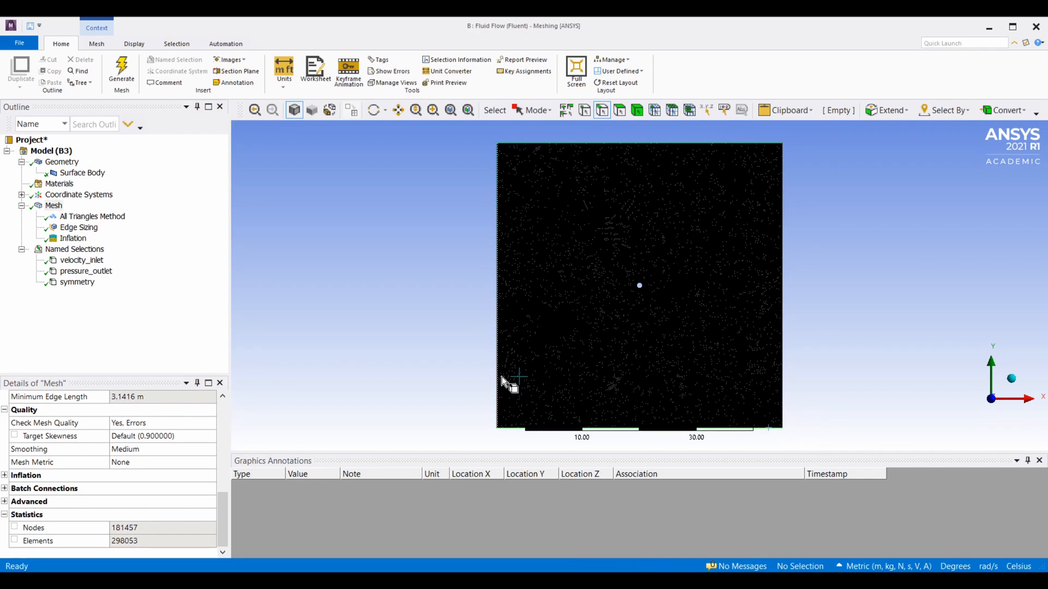
# Step: Select the circular hole's edge for a named selection
pyautogui.scroll(10, 502, 377)
pyautogui.click(623, 265)
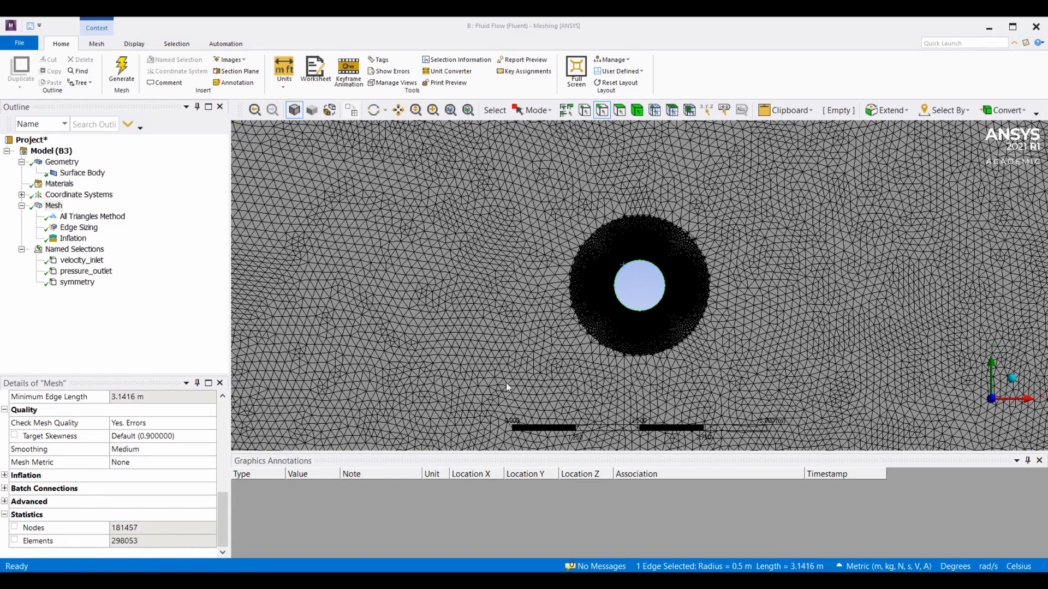
pyautogui.scroll(-10, 637, 318)
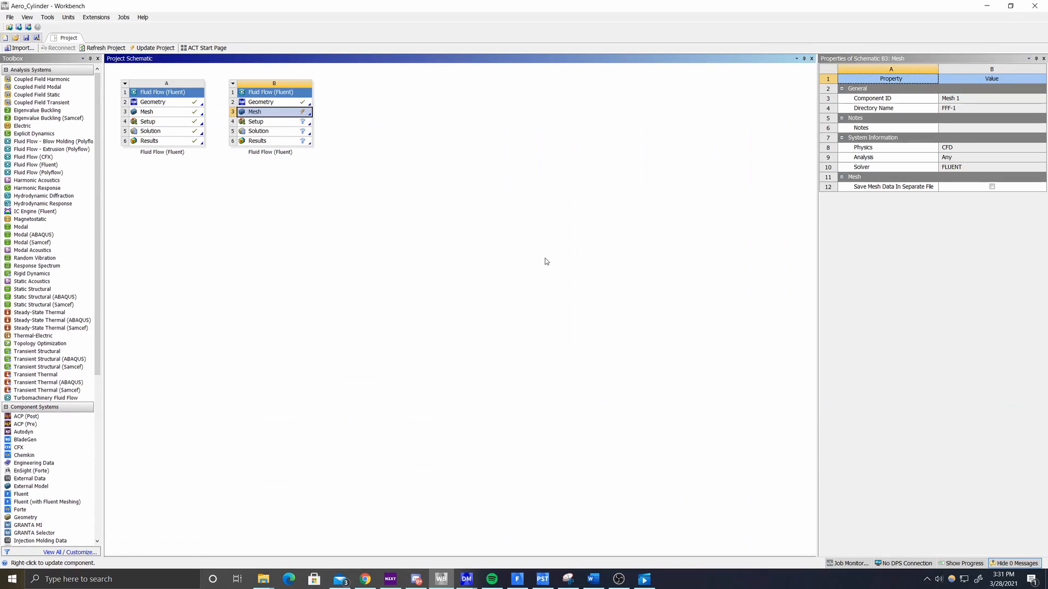
# Step: In Workbench, update the mesh of Fluid Flow (Fluent) system B and open its Setup for editing
pyautogui.rightClick(278, 113)
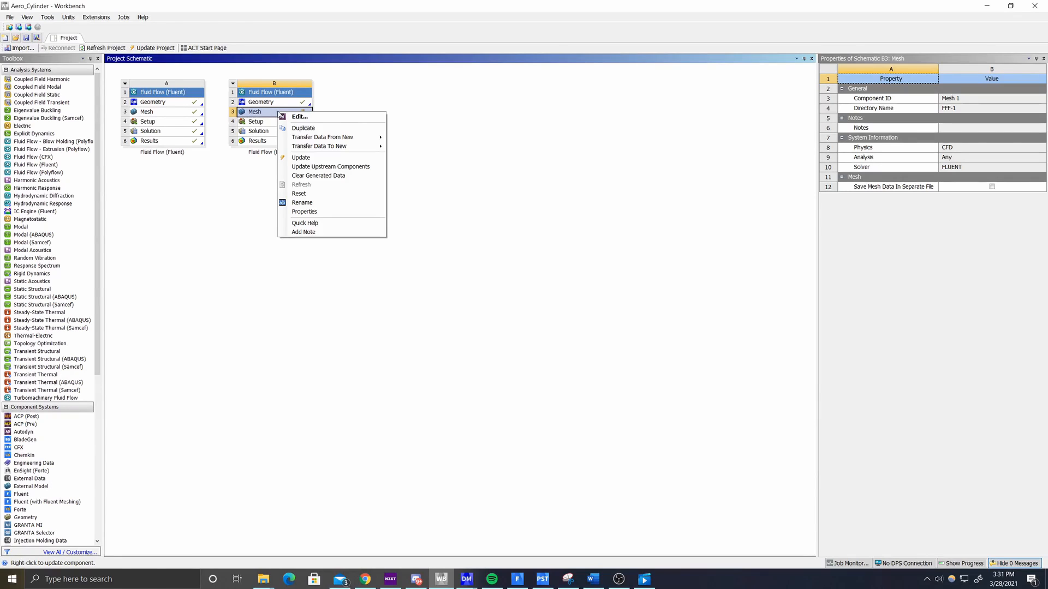
pyautogui.click(306, 158)
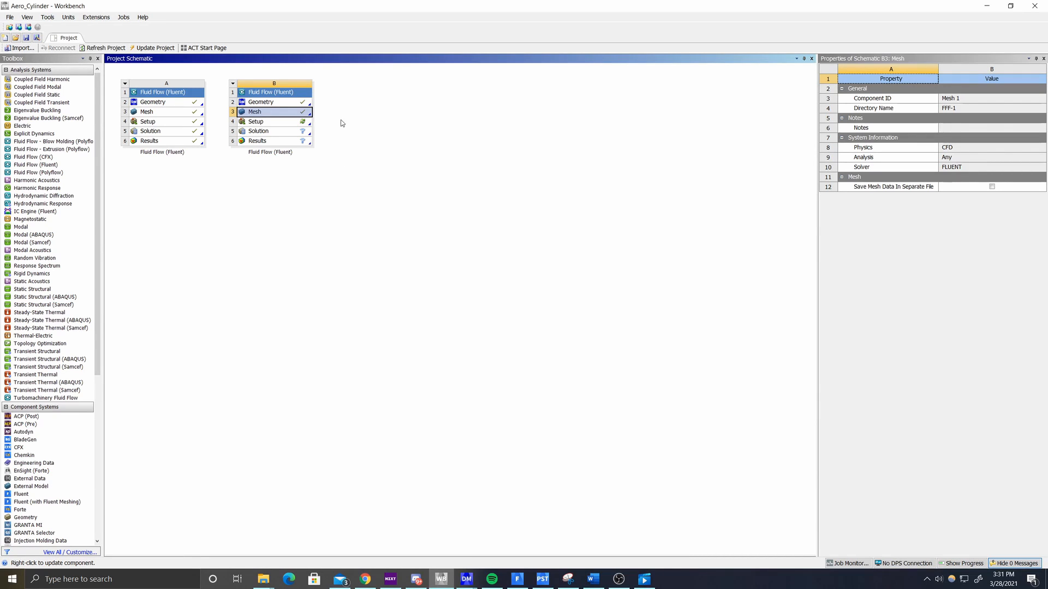
pyautogui.rightClick(255, 124)
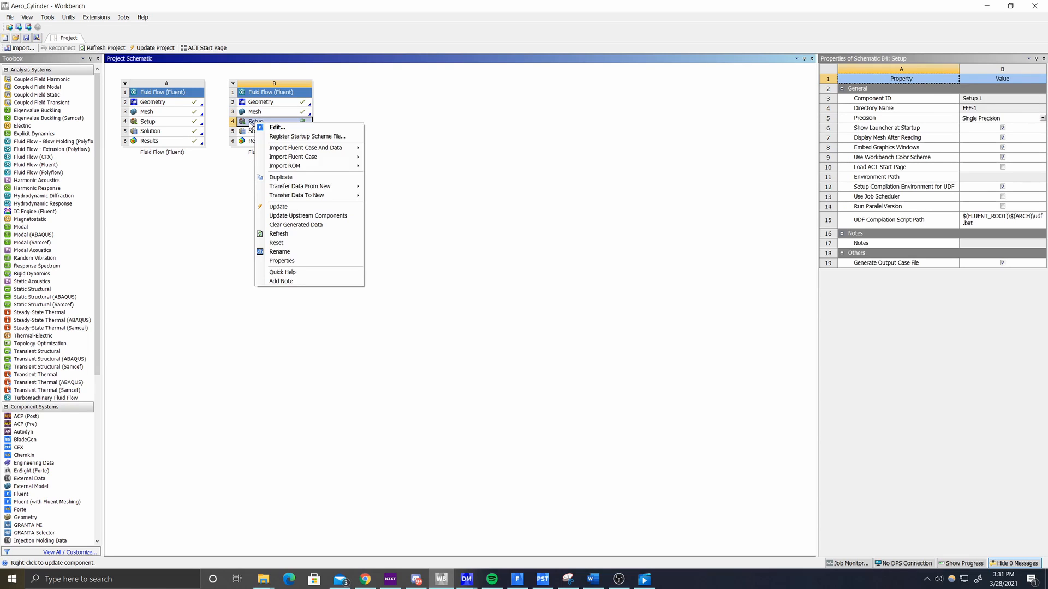
pyautogui.click(277, 127)
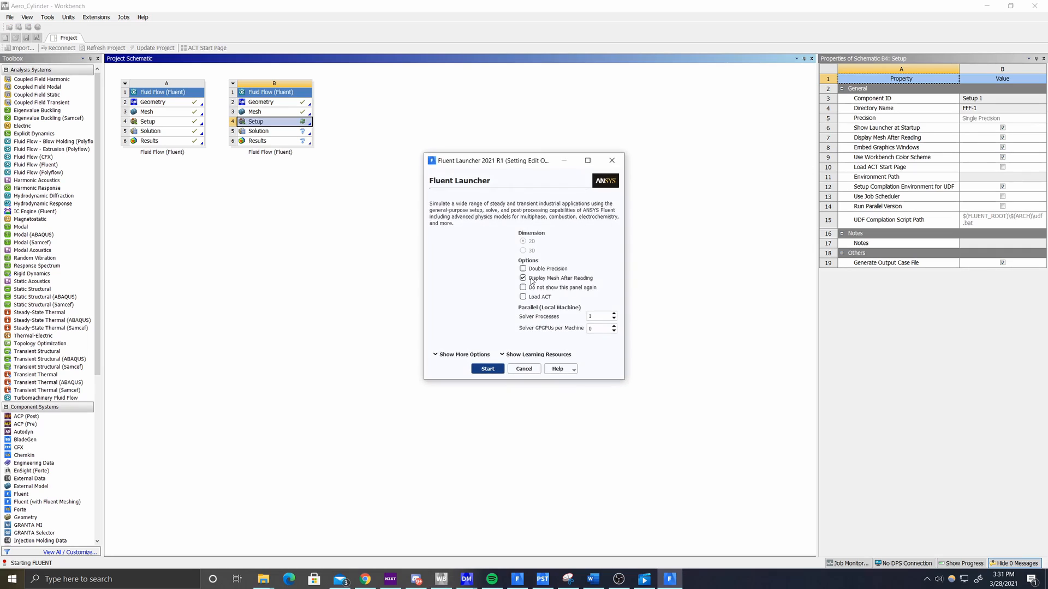
# Step: Launch the Fluent setup with double precision enabled and 4 solver processes
pyautogui.click(522, 269)
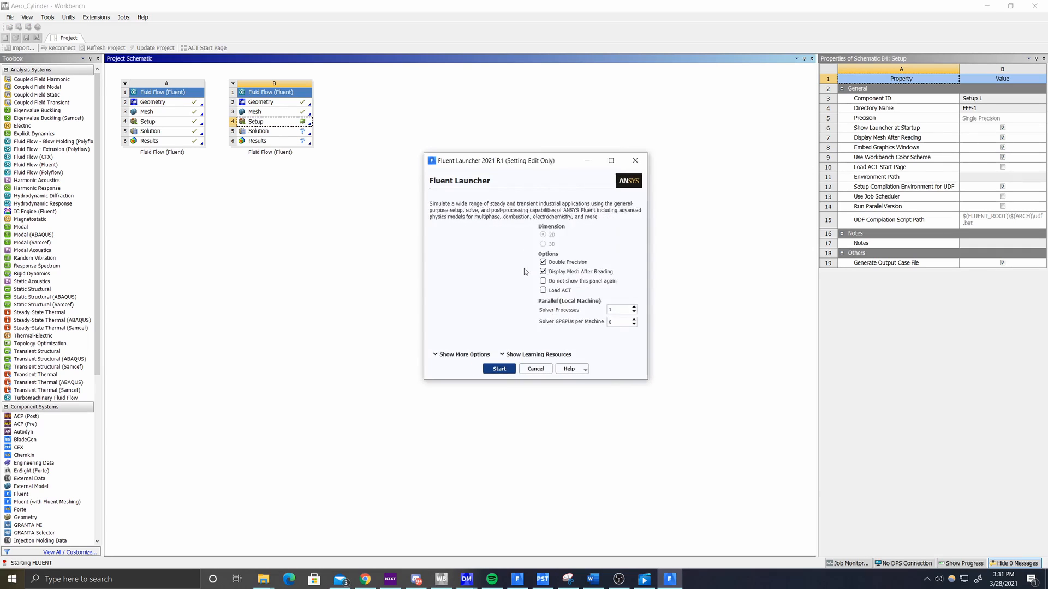
pyautogui.doubleClick(589, 317)
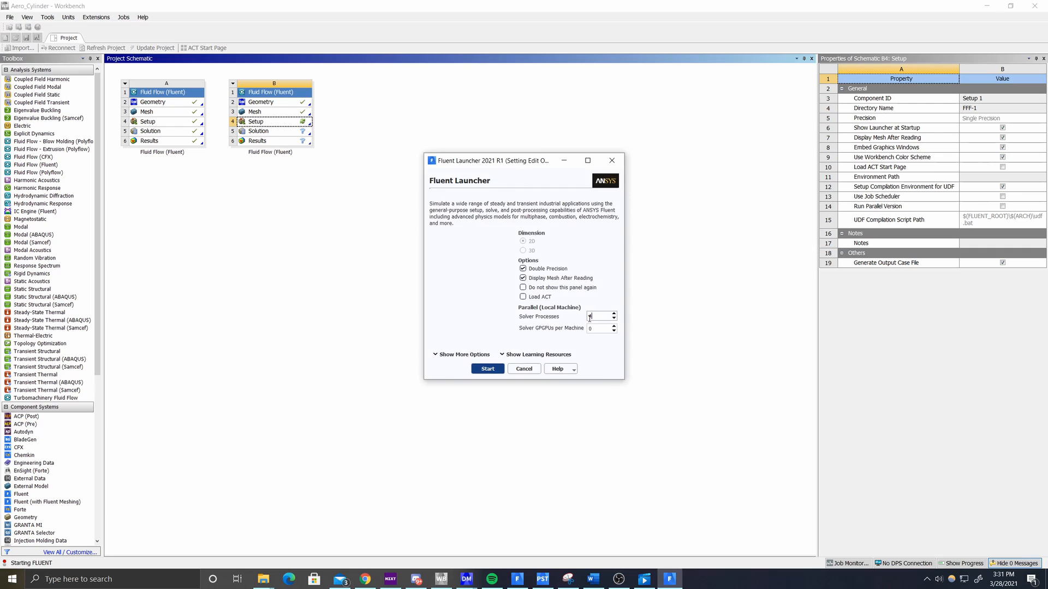
pyautogui.write('4')
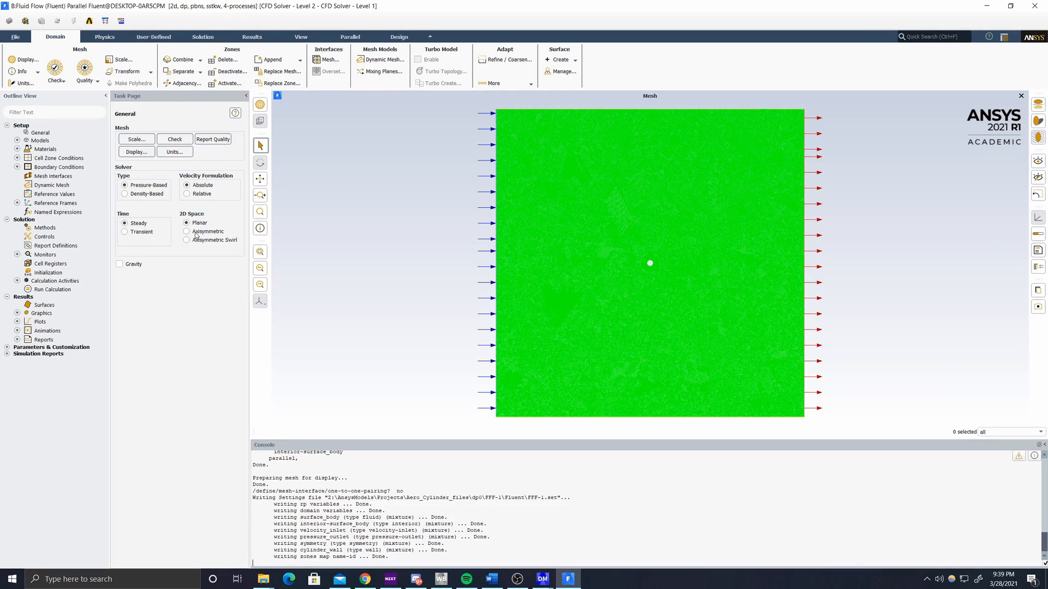
# Step: Set the viscous model to Inviscid
pyautogui.click(17, 140)
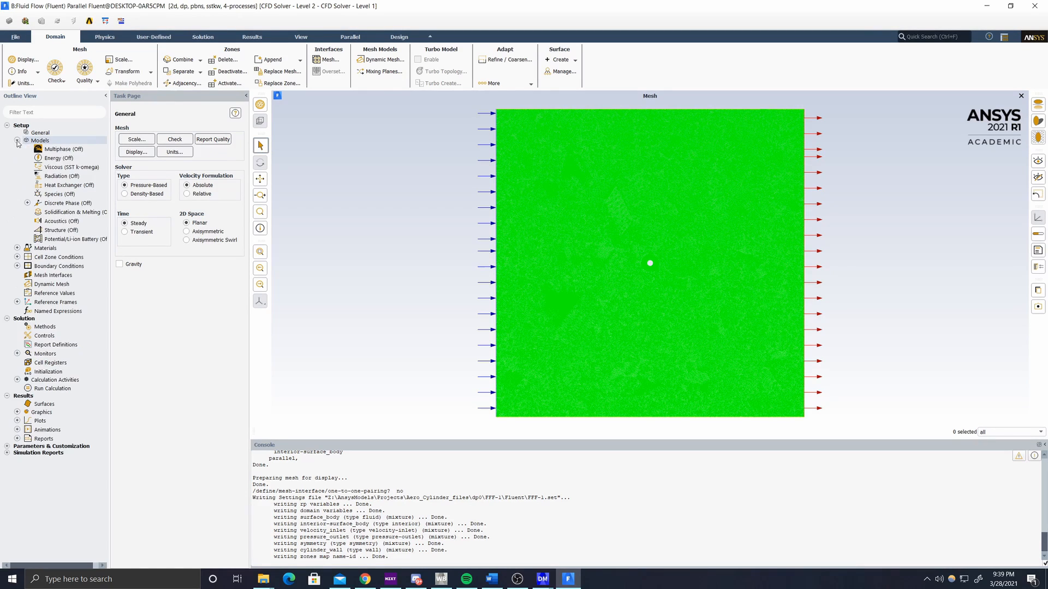
pyautogui.doubleClick(67, 169)
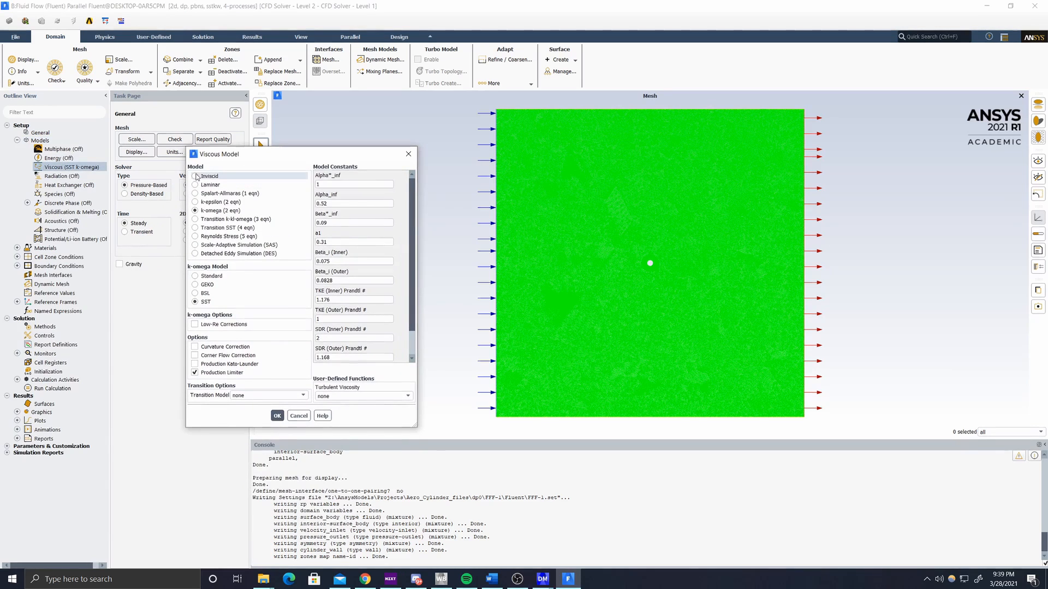
pyautogui.click(196, 176)
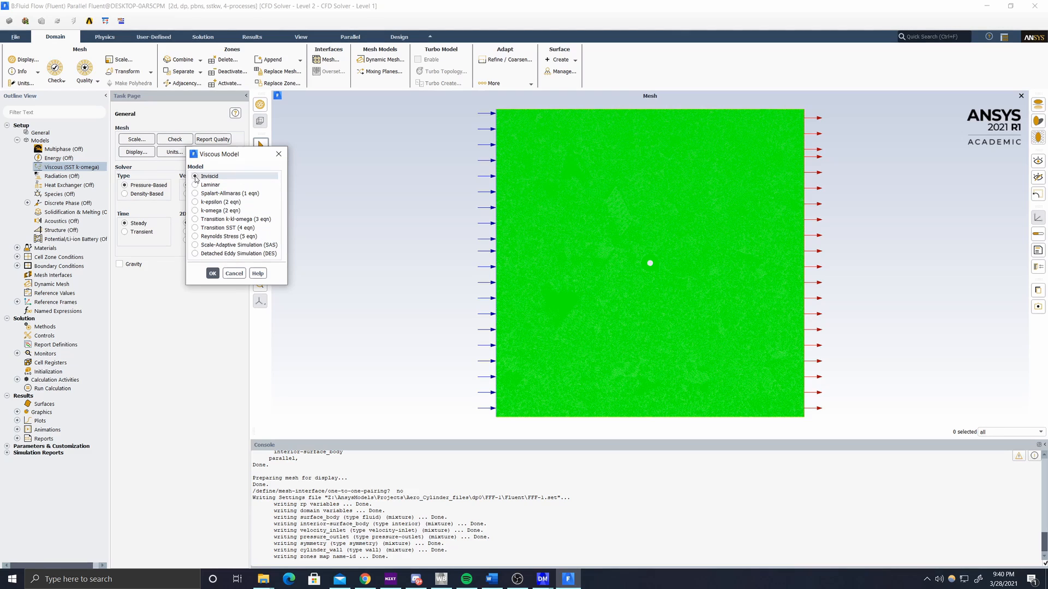
pyautogui.click(212, 274)
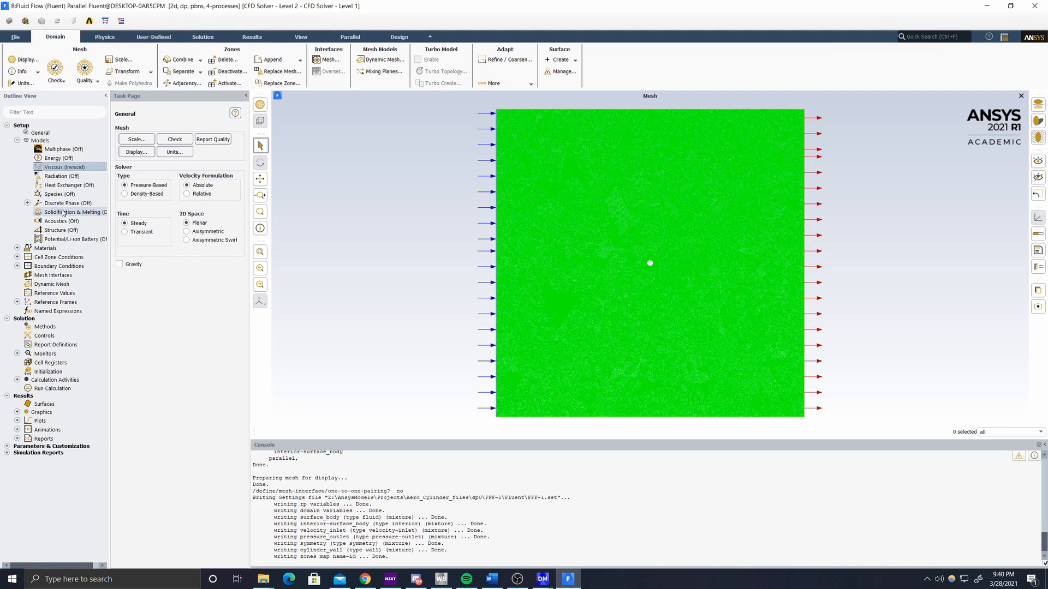
# Step: Set the constant density of the fluid material air to 1 kg/m³ and save the material change
pyautogui.click(17, 248)
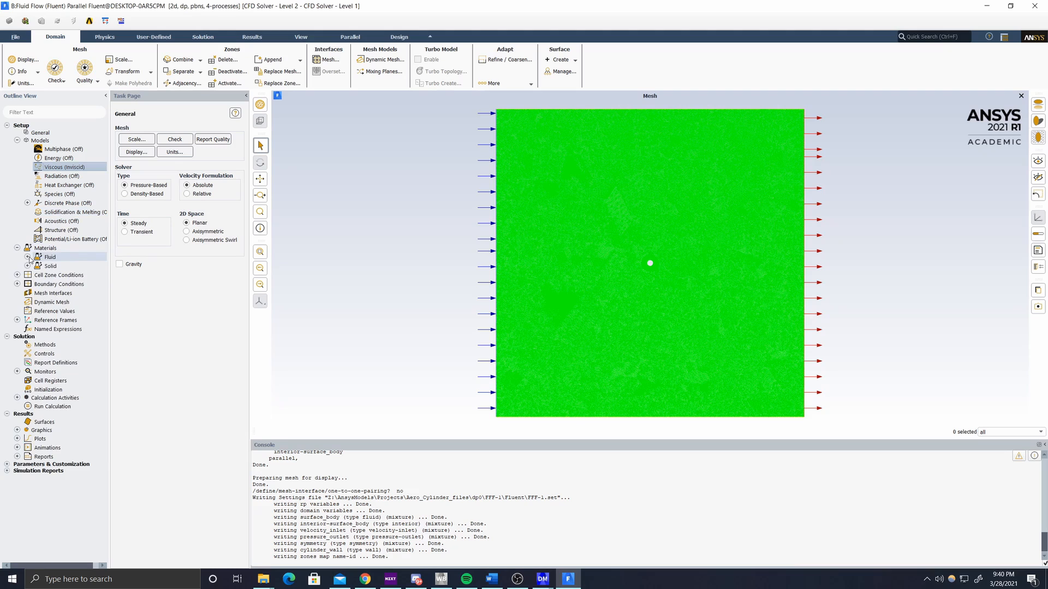
pyautogui.click(28, 256)
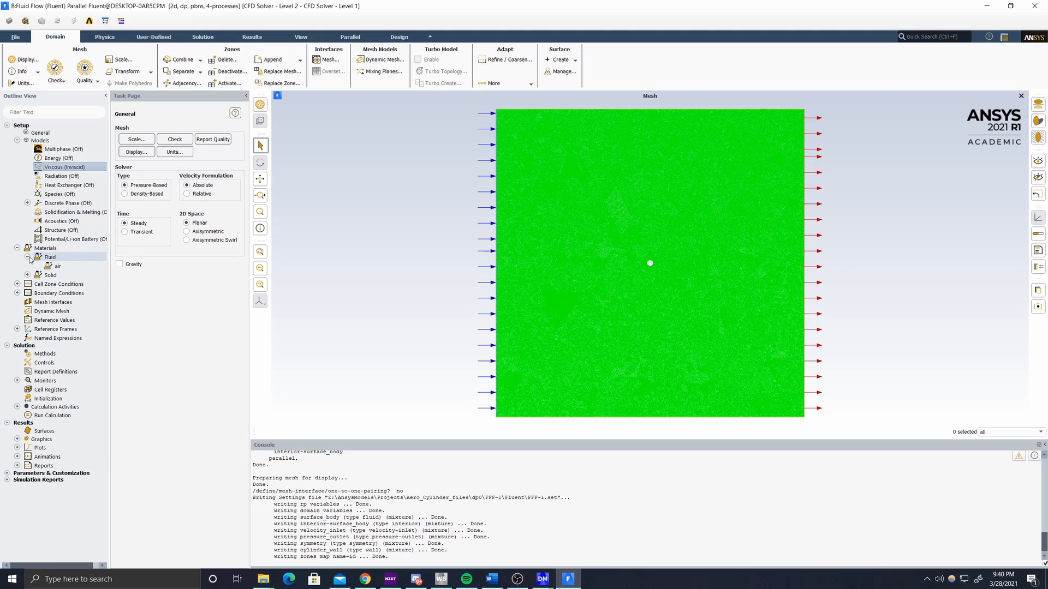
pyautogui.doubleClick(55, 267)
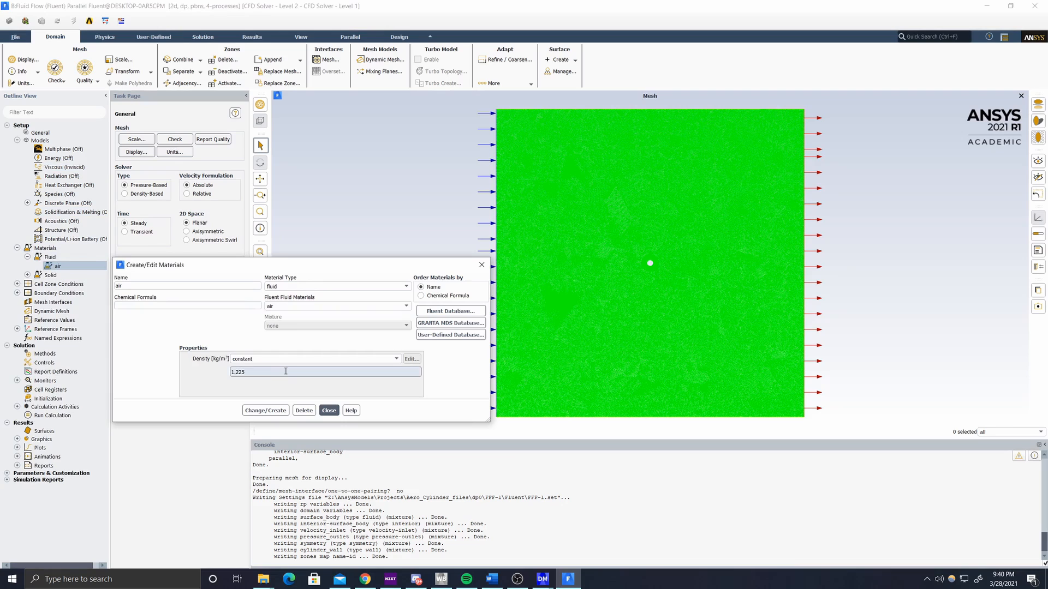
pyautogui.moveTo(285, 270); pyautogui.dragTo(339, 188)
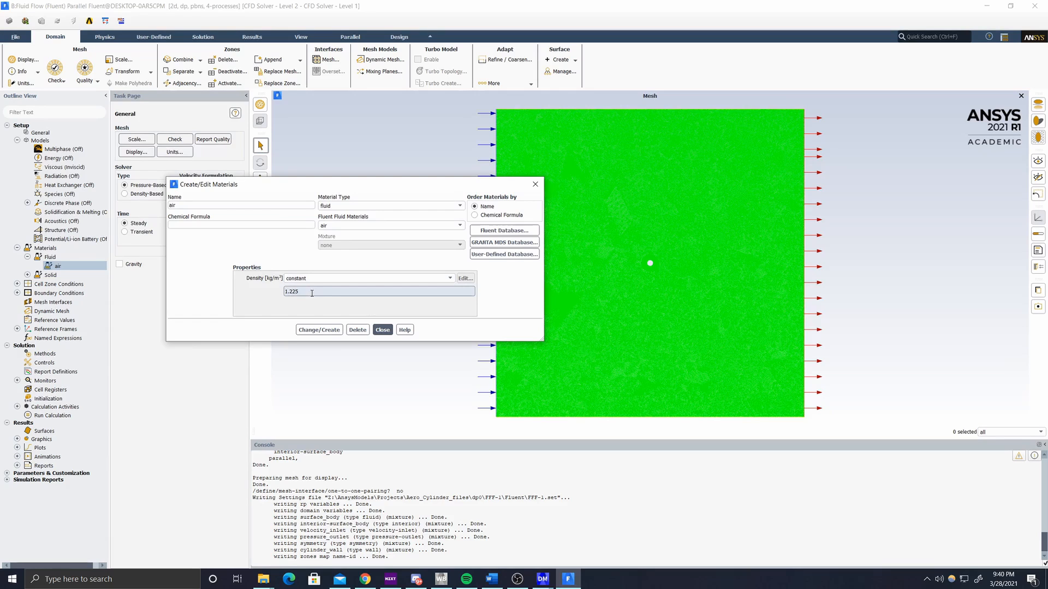
pyautogui.moveTo(311, 290); pyautogui.dragTo(276, 296)
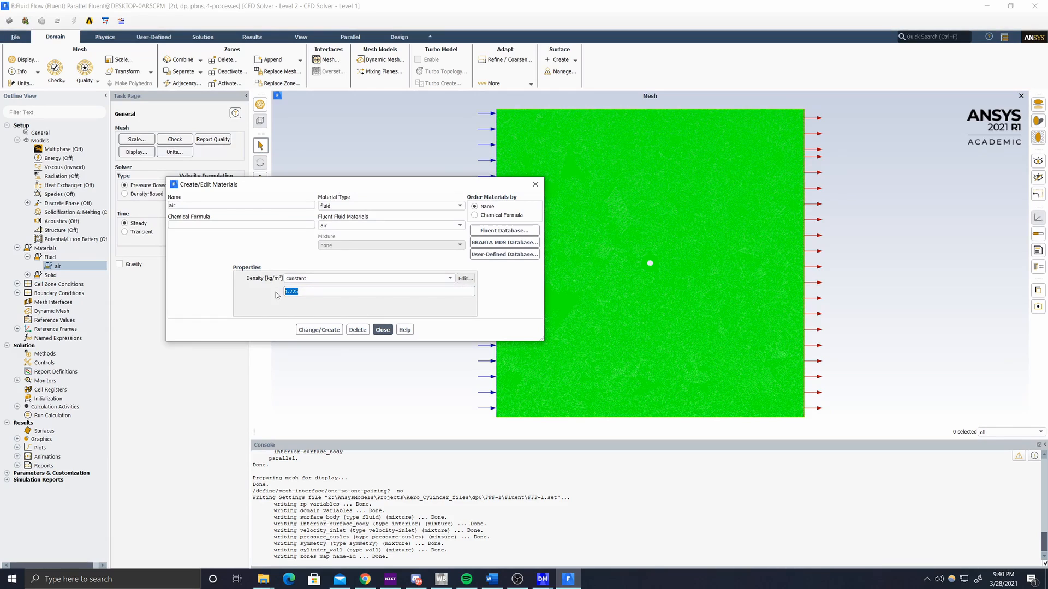
pyautogui.write('1')
pyautogui.click(317, 329)
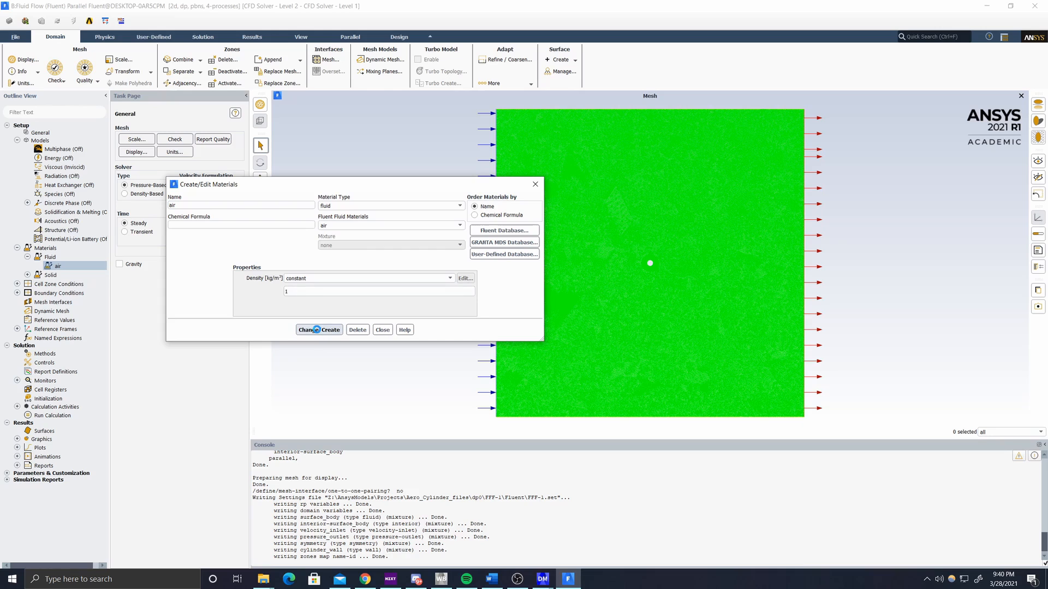
pyautogui.click(533, 186)
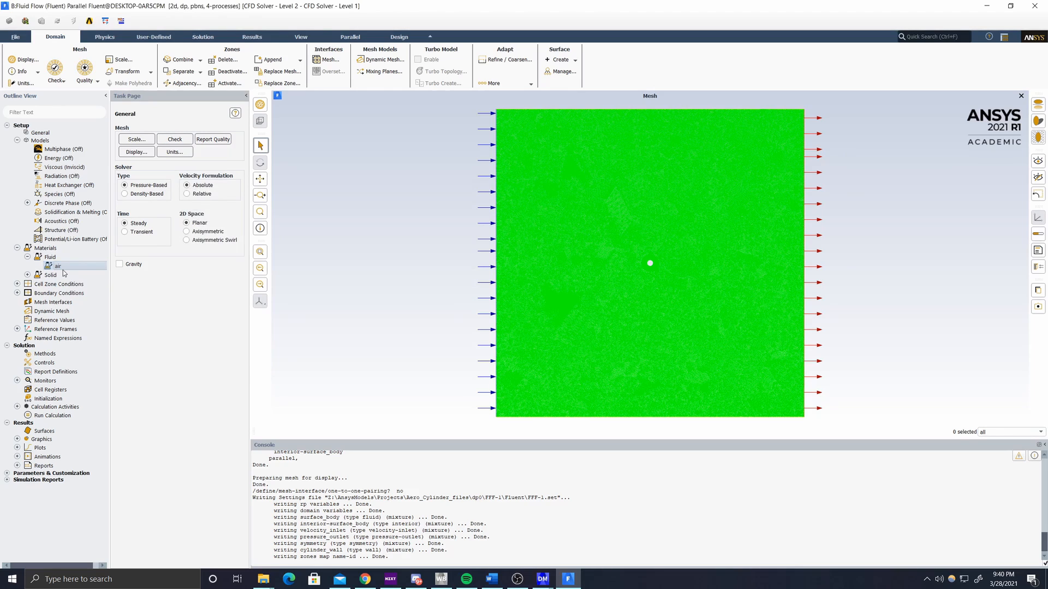
# Step: Check the air properties in the surface_body cell zone and apply the zone with air as its material
pyautogui.click(17, 284)
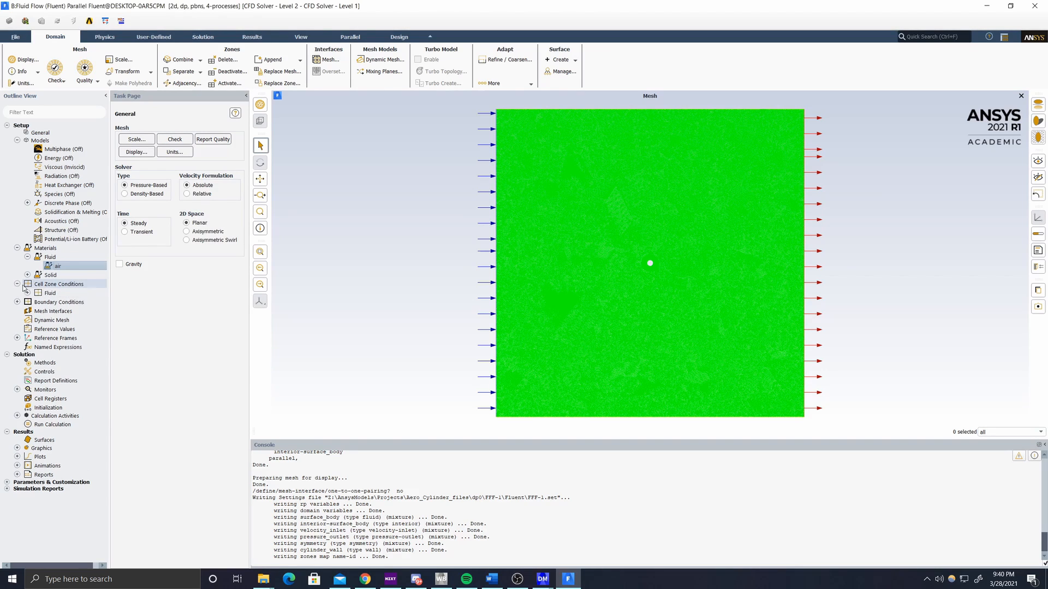
pyautogui.doubleClick(58, 296)
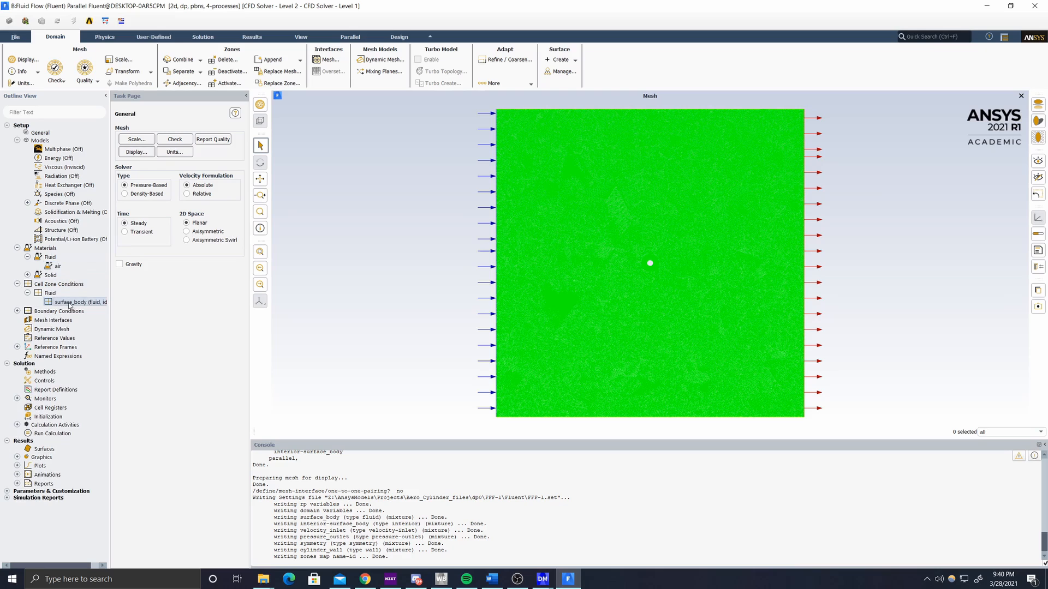
pyautogui.click(68, 302)
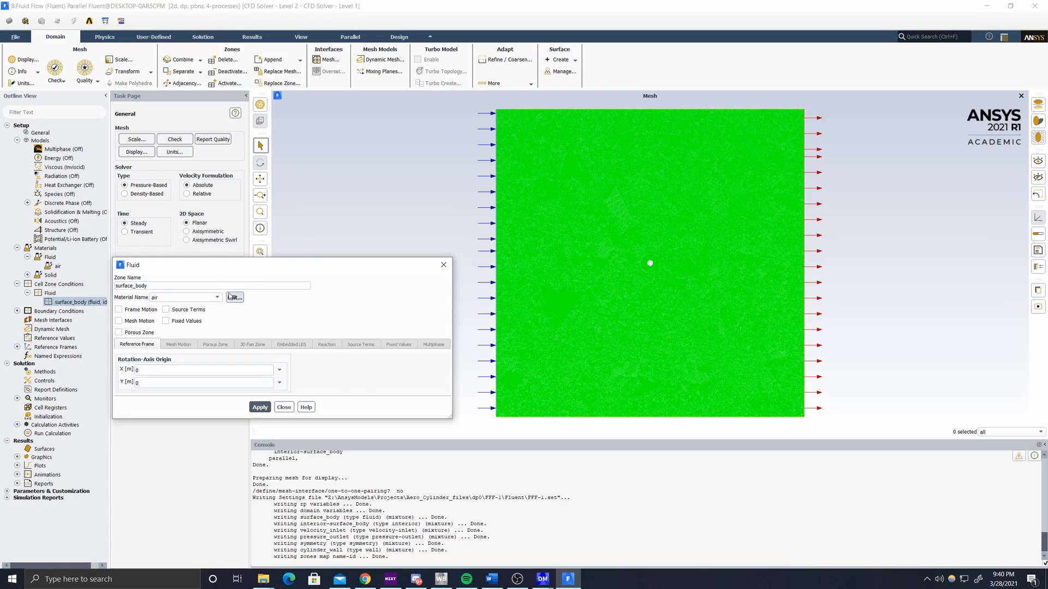
pyautogui.moveTo(254, 264); pyautogui.dragTo(253, 213)
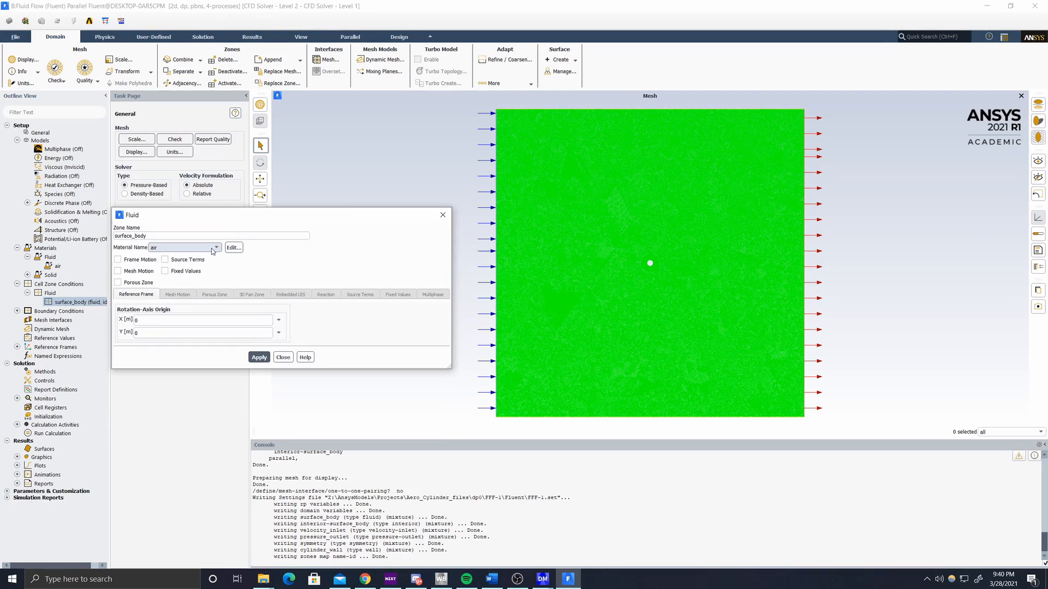
pyautogui.click(228, 249)
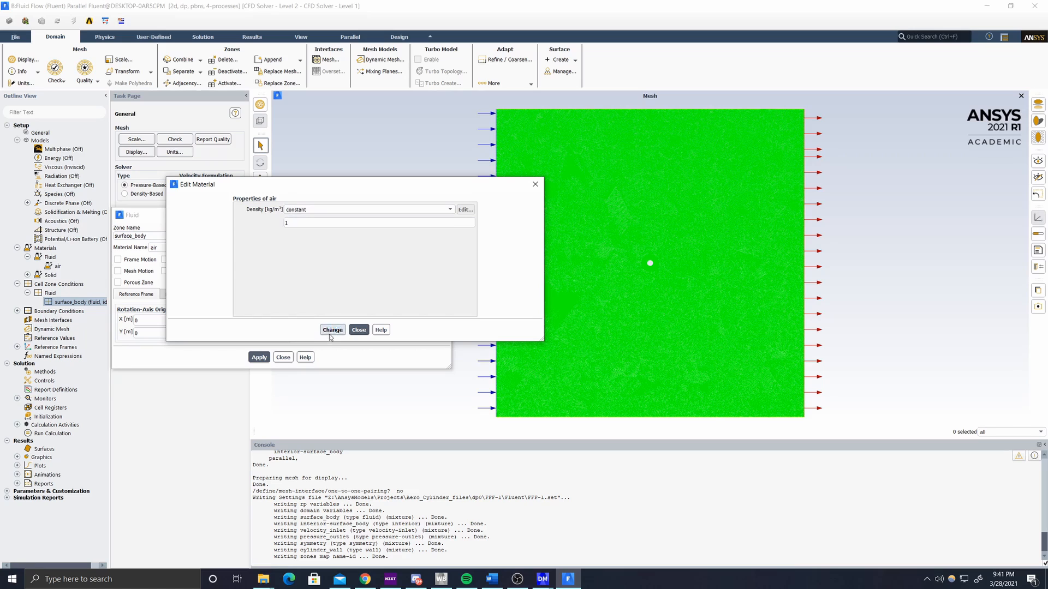
pyautogui.click(536, 184)
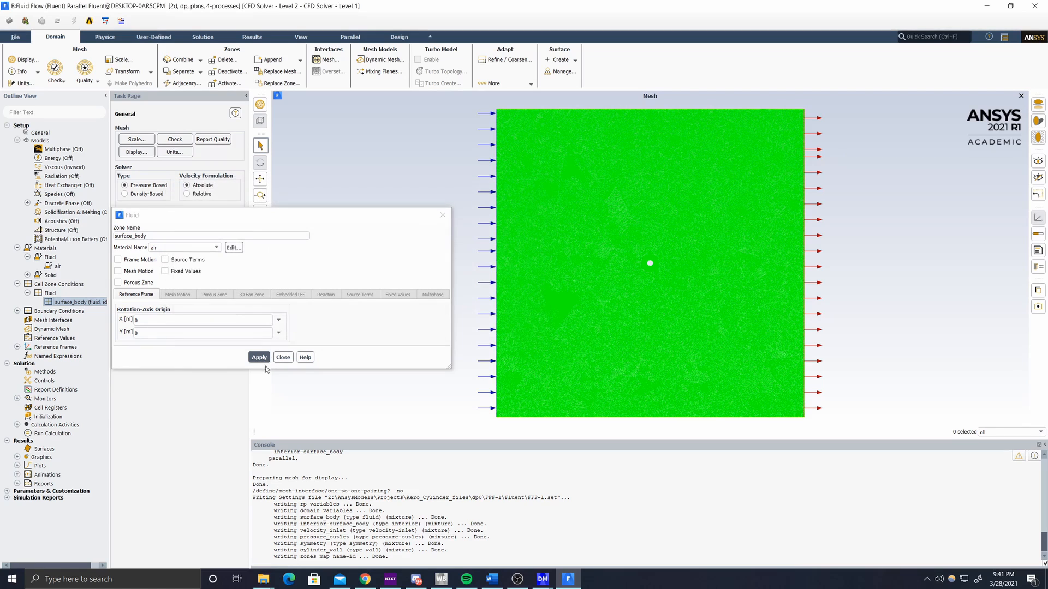
pyautogui.click(259, 357)
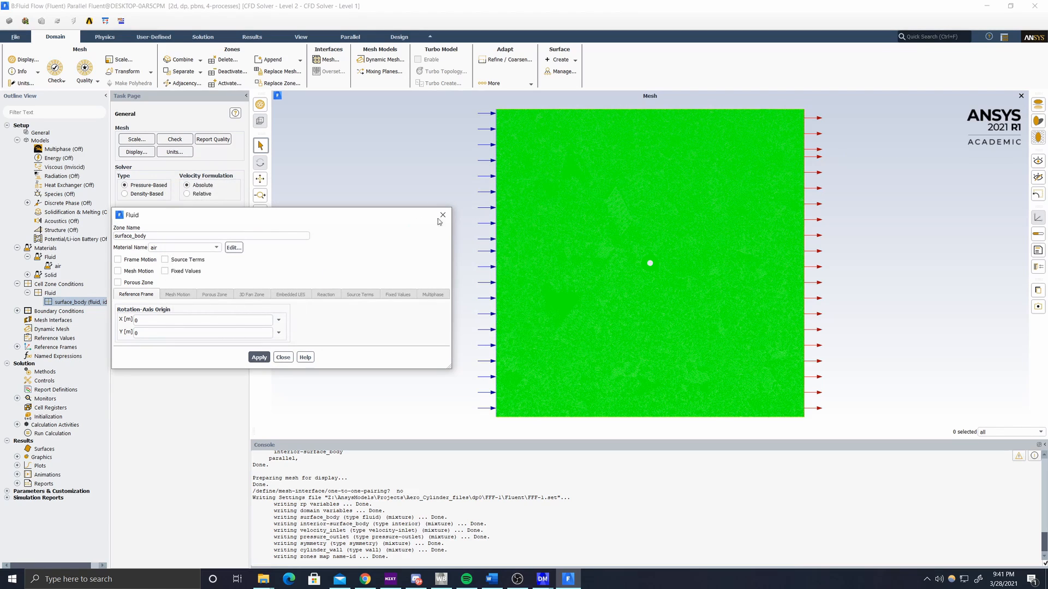
pyautogui.click(442, 215)
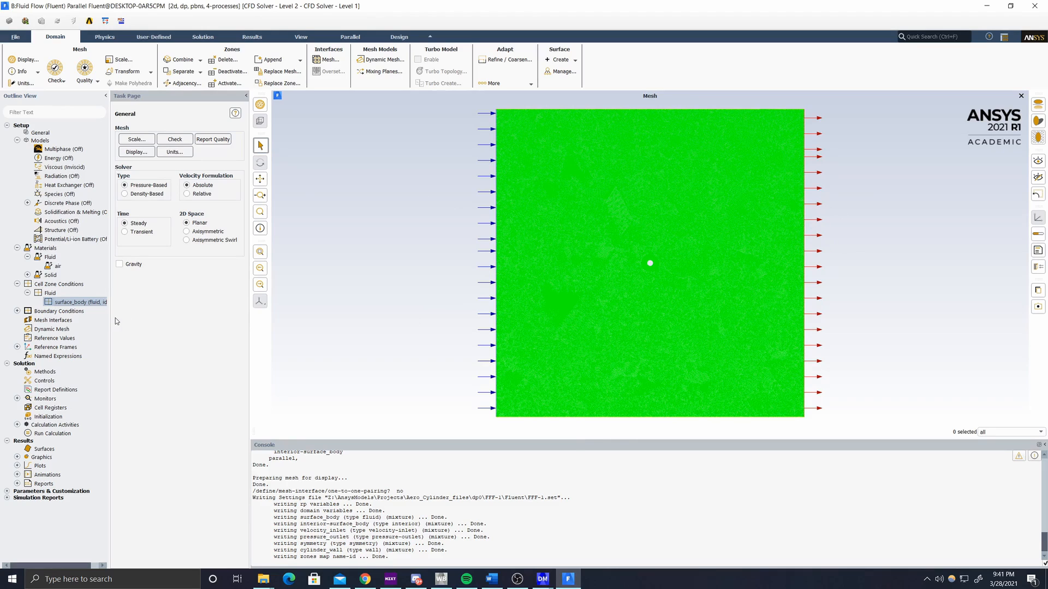
# Step: Set the velocity magnitude of the velocity_inlet boundary to 10 m/s, normal to the boundary
pyautogui.click(18, 311)
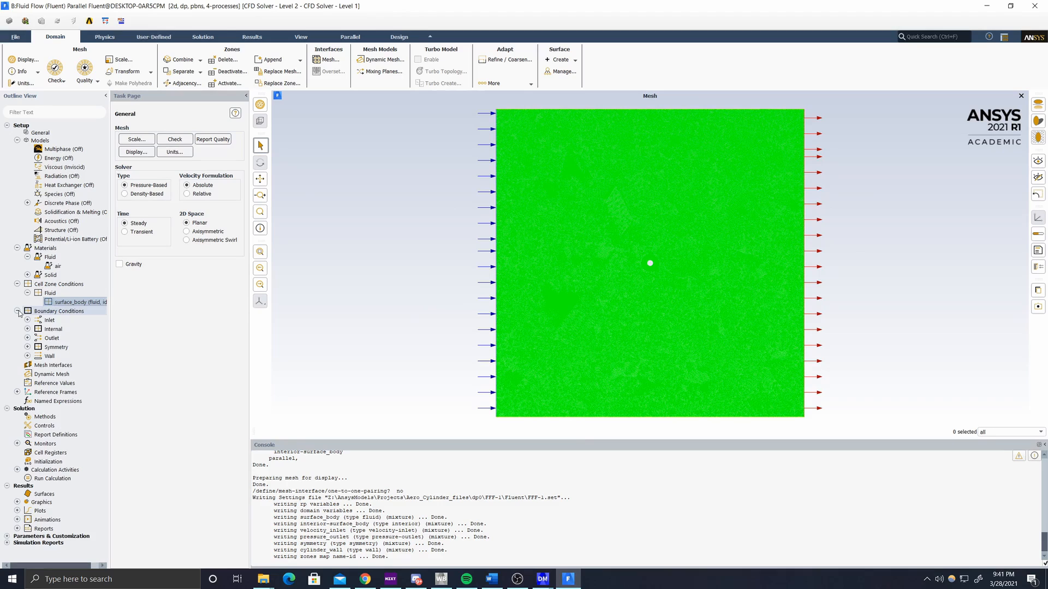
pyautogui.doubleClick(55, 314)
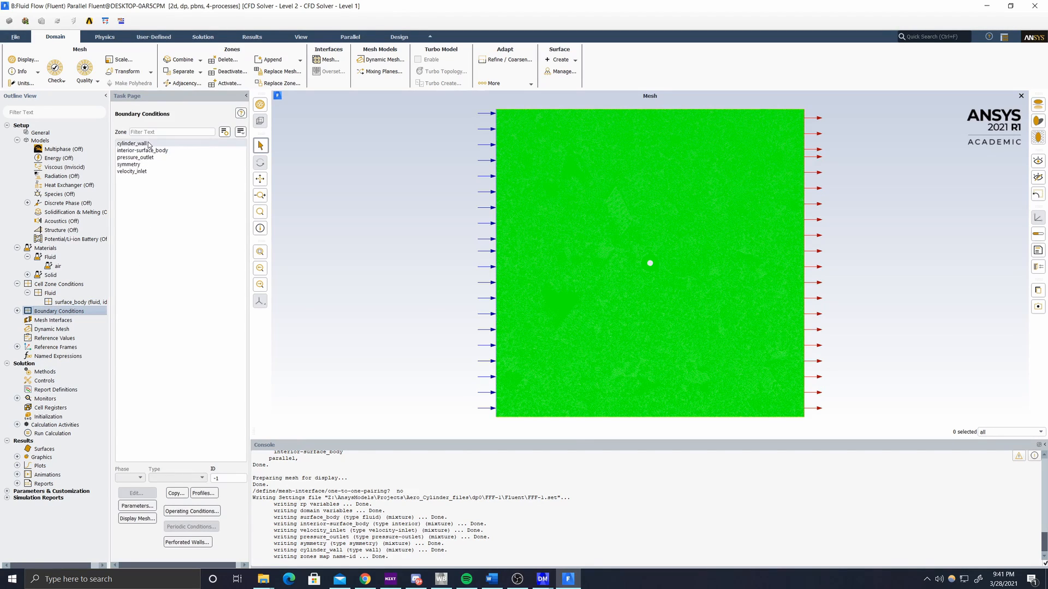
pyautogui.click(147, 173)
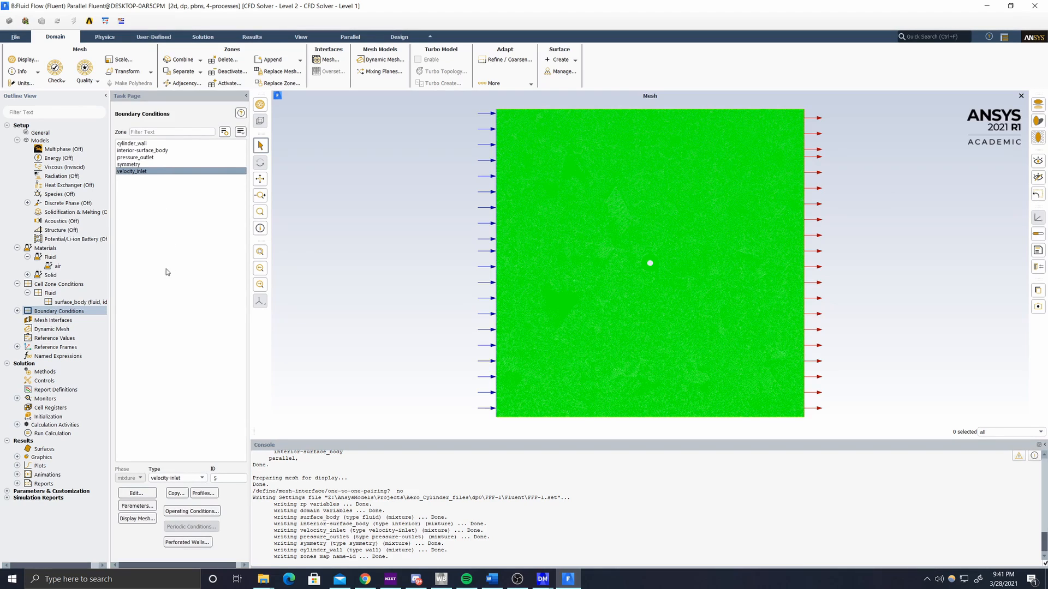
pyautogui.doubleClick(135, 172)
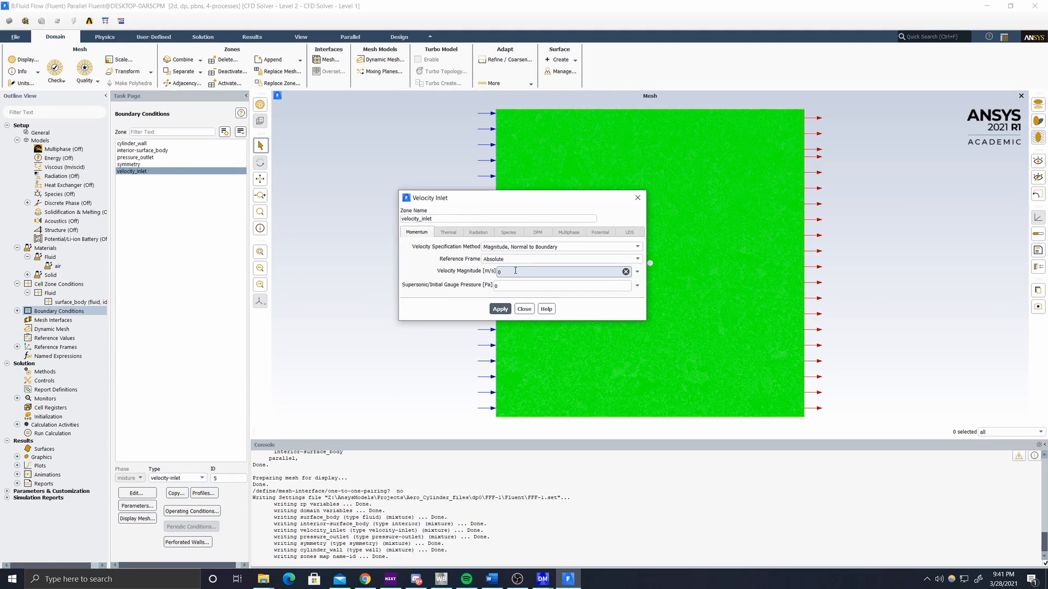
pyautogui.moveTo(511, 271); pyautogui.dragTo(496, 277)
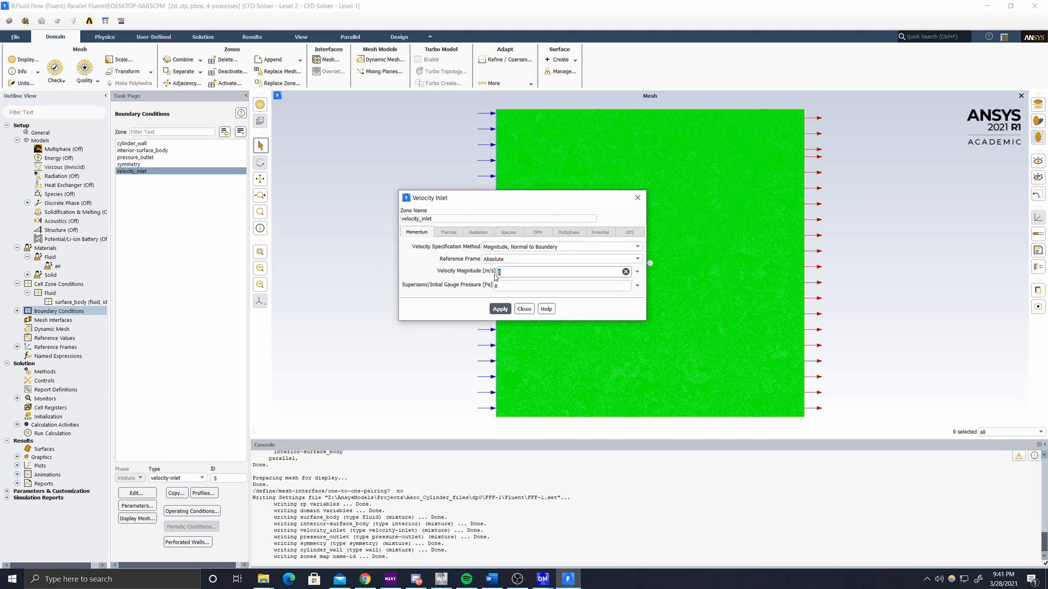
pyautogui.write('10')
pyautogui.click(496, 310)
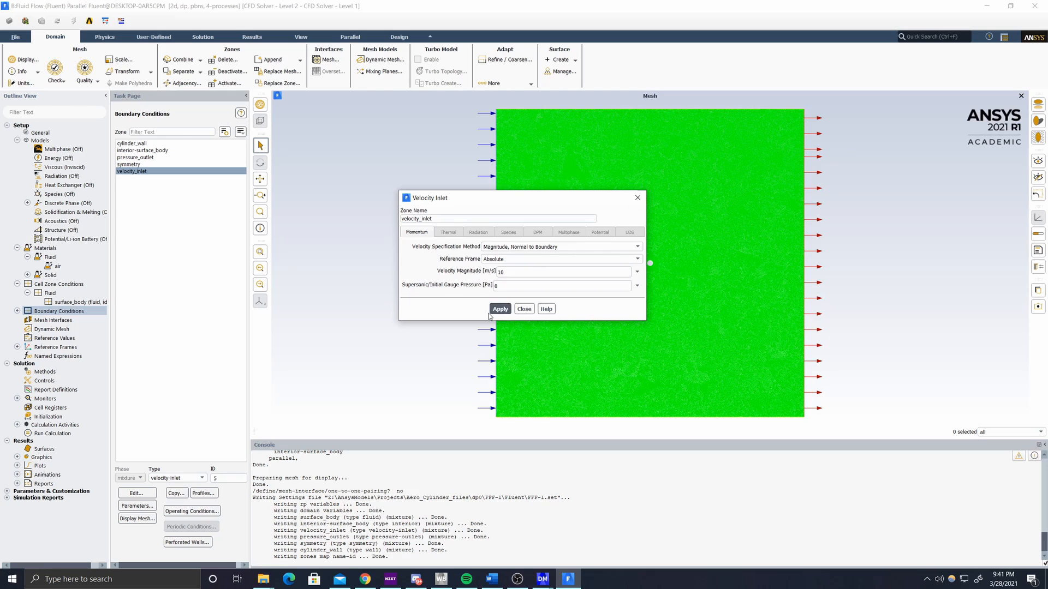
pyautogui.click(638, 199)
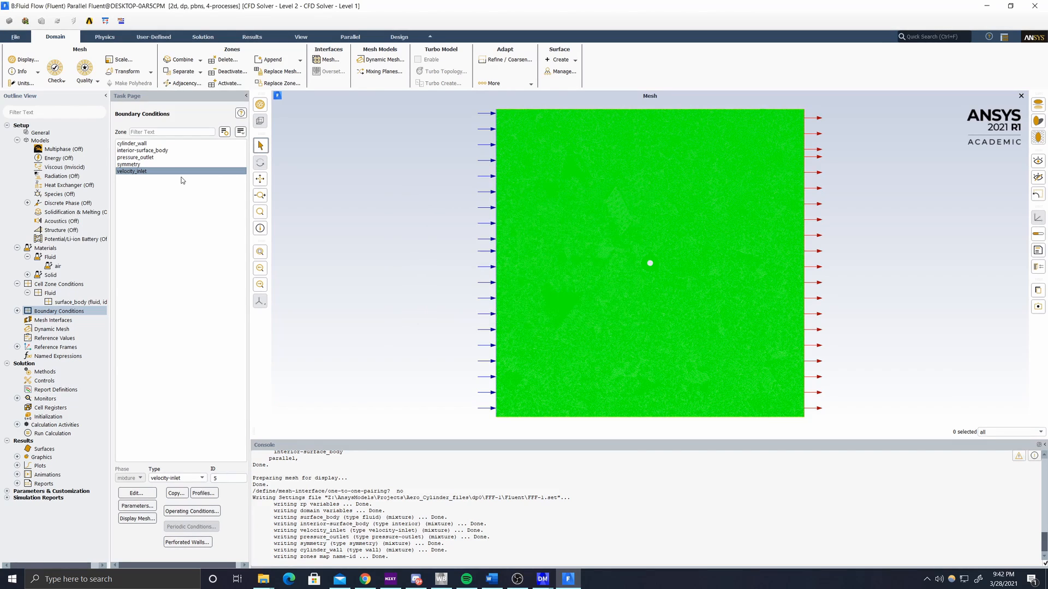
# Step: Check the symmetry boundary and apply the pressure_outlet boundary with a gauge pressure of 0 Pa
pyautogui.doubleClick(130, 164)
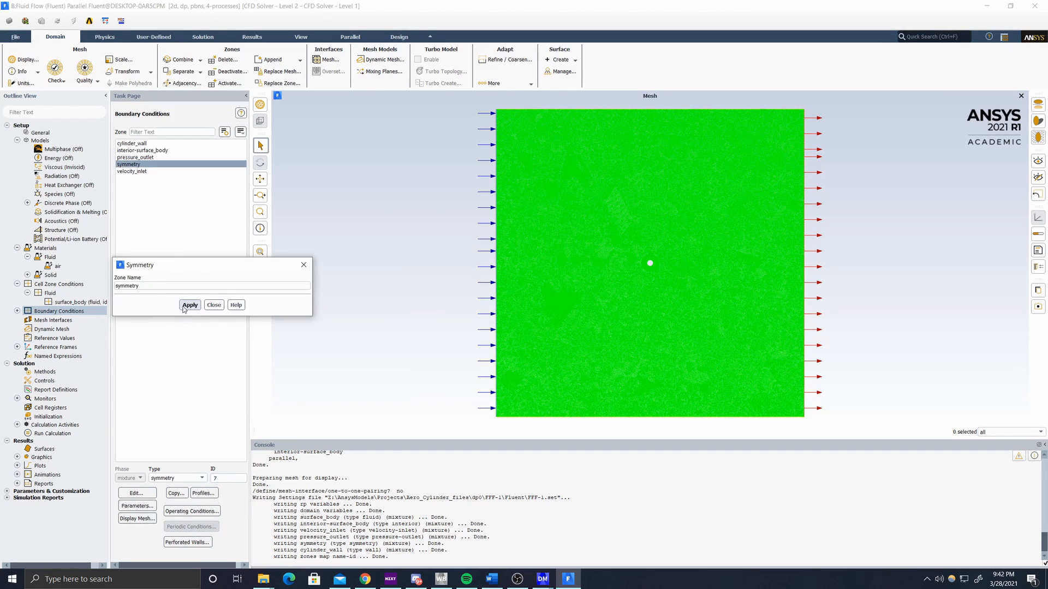
pyautogui.click(303, 265)
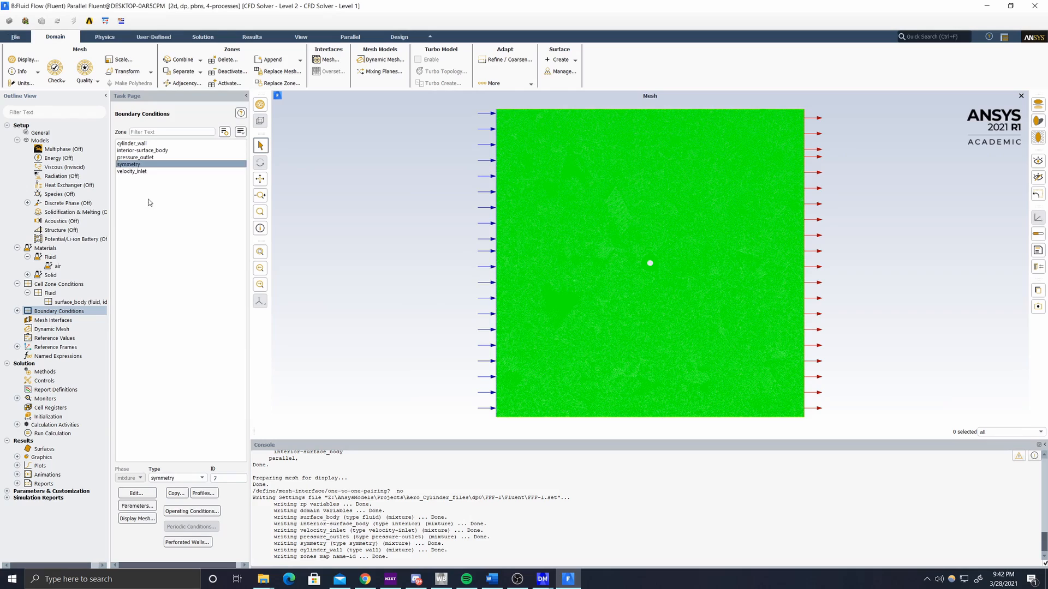
pyautogui.doubleClick(135, 158)
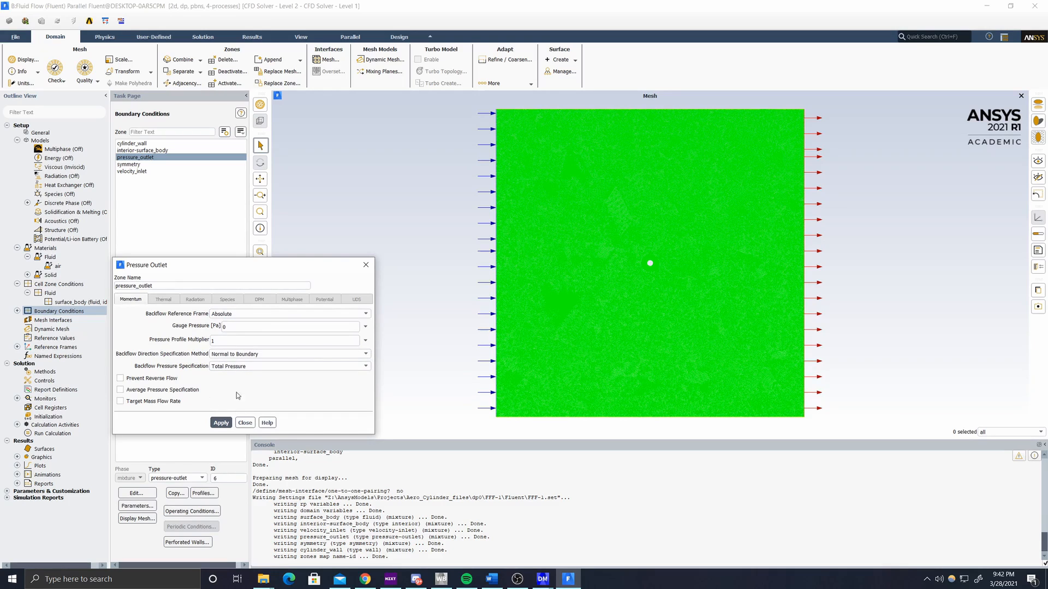
pyautogui.click(223, 423)
pyautogui.click(365, 265)
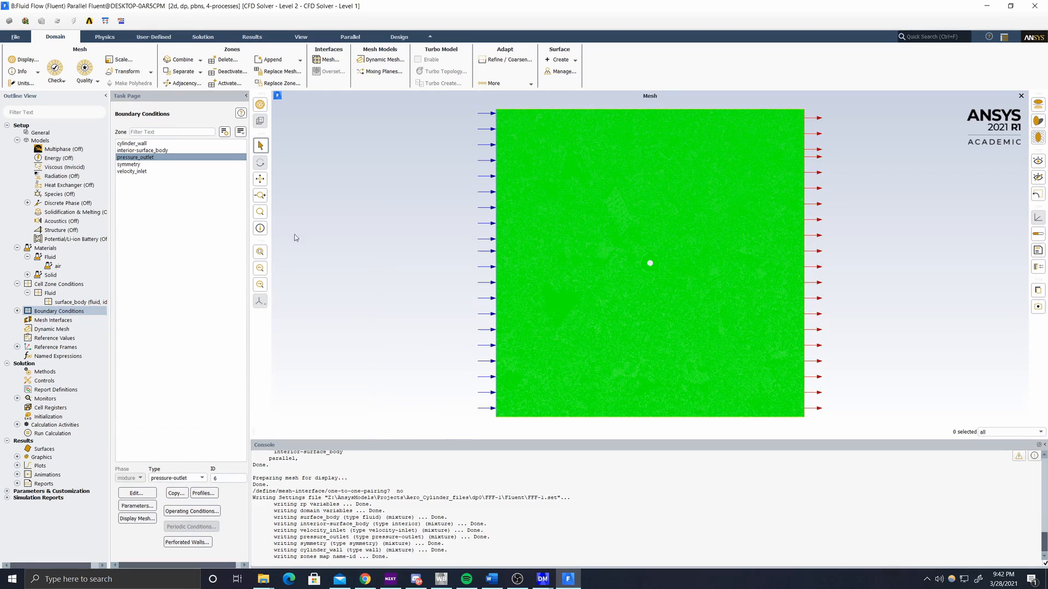
# Step: Check the cylinder_wall boundary's wall settings and apply them without changes
pyautogui.click(177, 151)
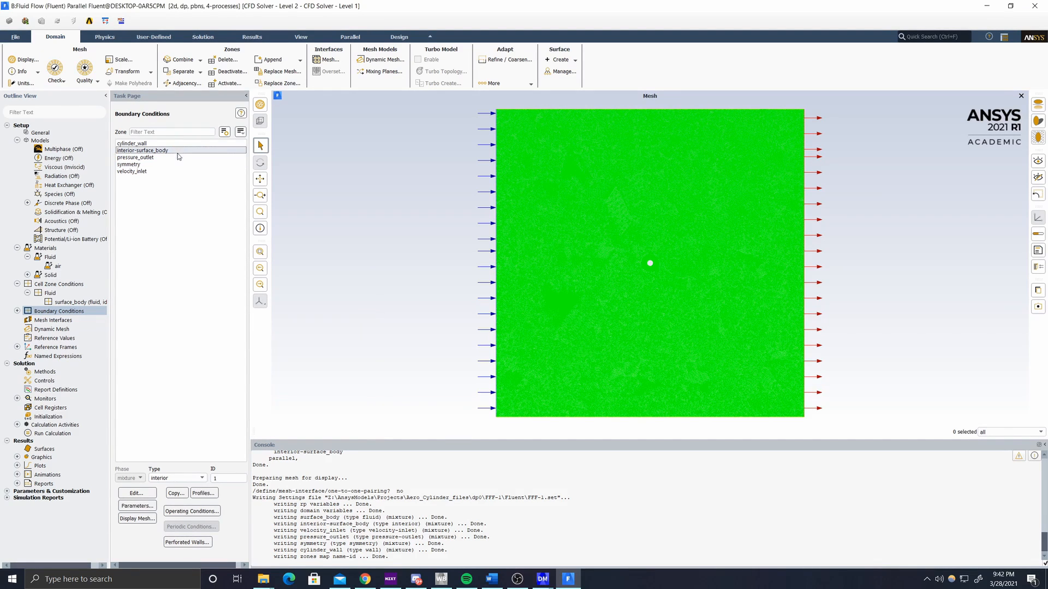
pyautogui.click(151, 144)
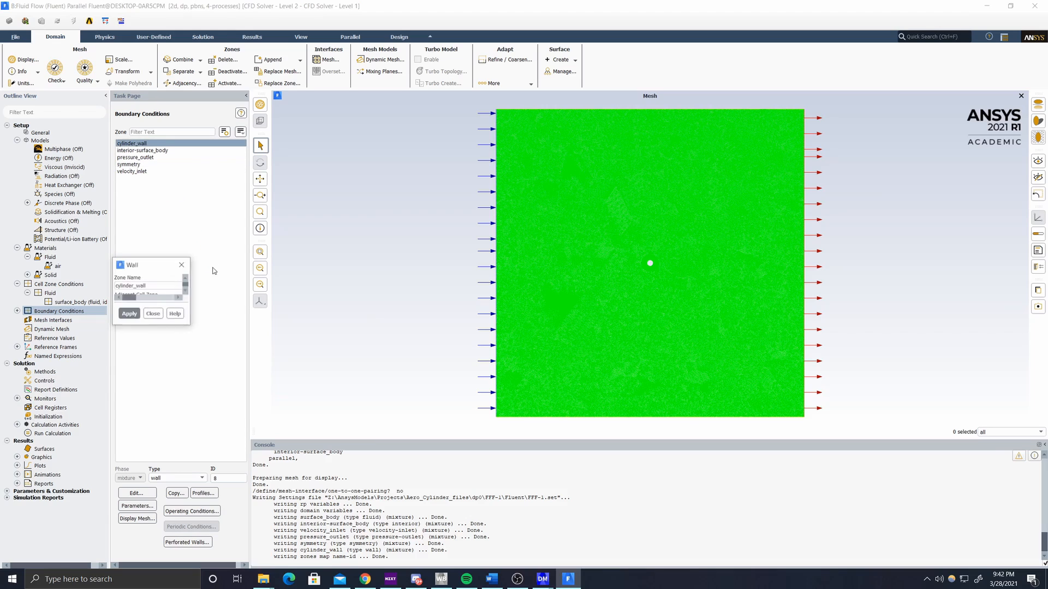
pyautogui.moveTo(216, 264); pyautogui.dragTo(279, 226)
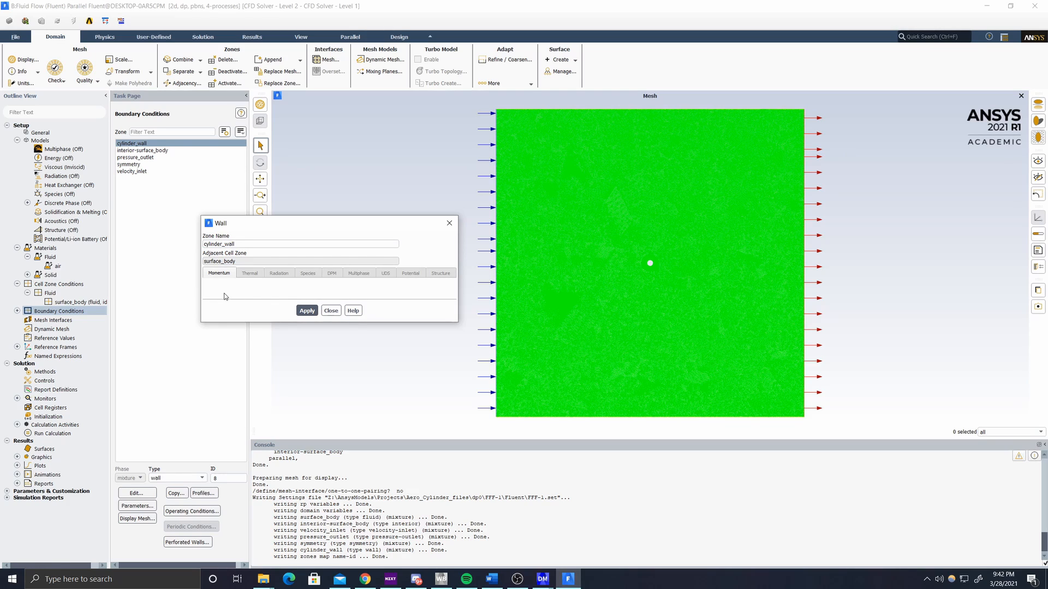
pyautogui.click(305, 312)
pyautogui.click(449, 223)
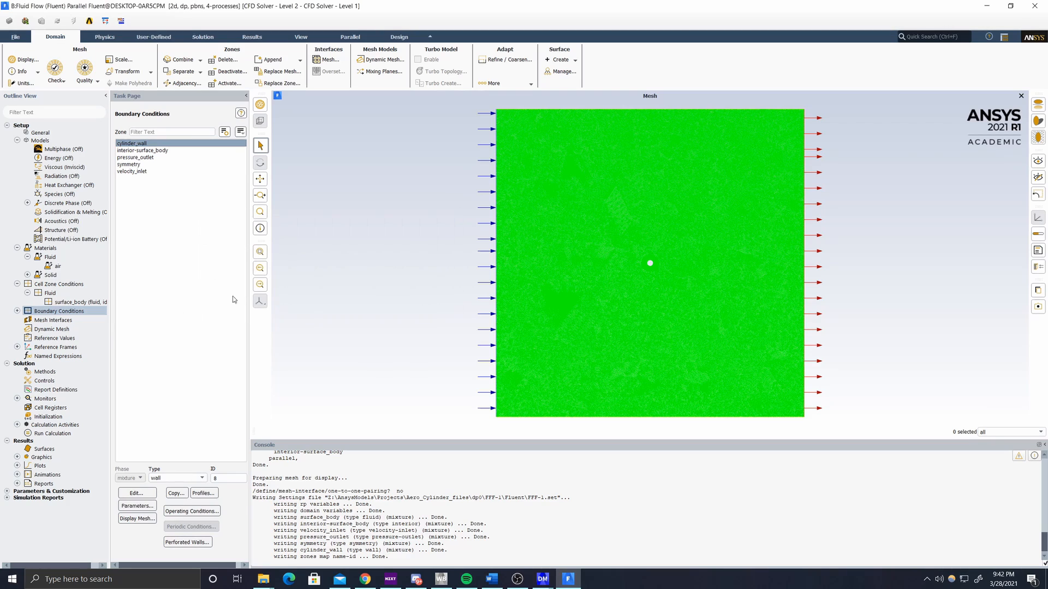
# Step: Compute the reference values from the velocity_inlet boundary
pyautogui.click(64, 340)
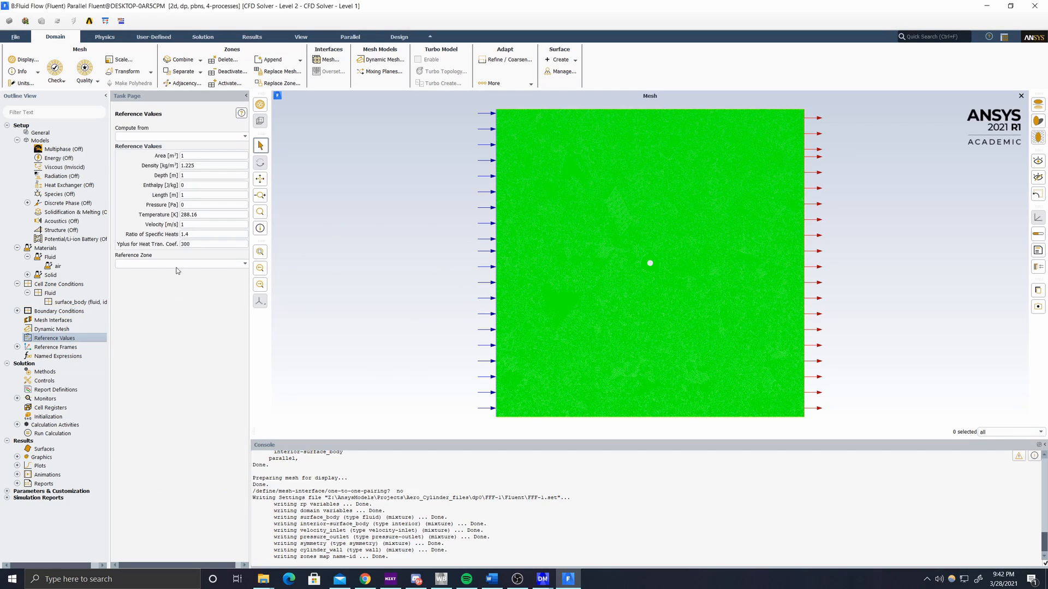
pyautogui.click(243, 137)
pyautogui.click(203, 157)
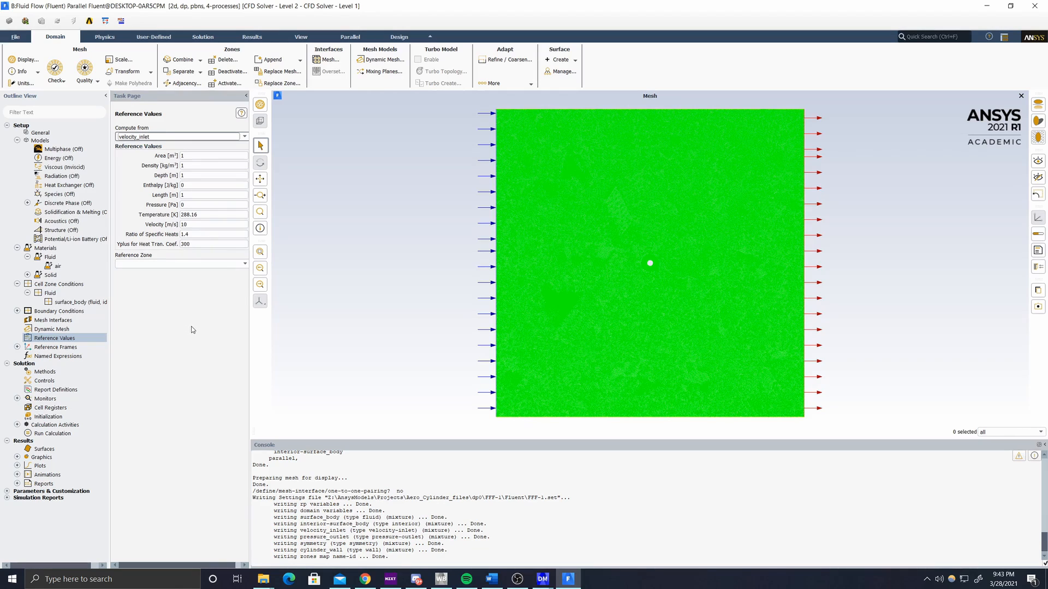
# Step: Set the pressure-velocity coupling scheme to SIMPLE and the pressure discretization to PRESTO!
pyautogui.click(45, 373)
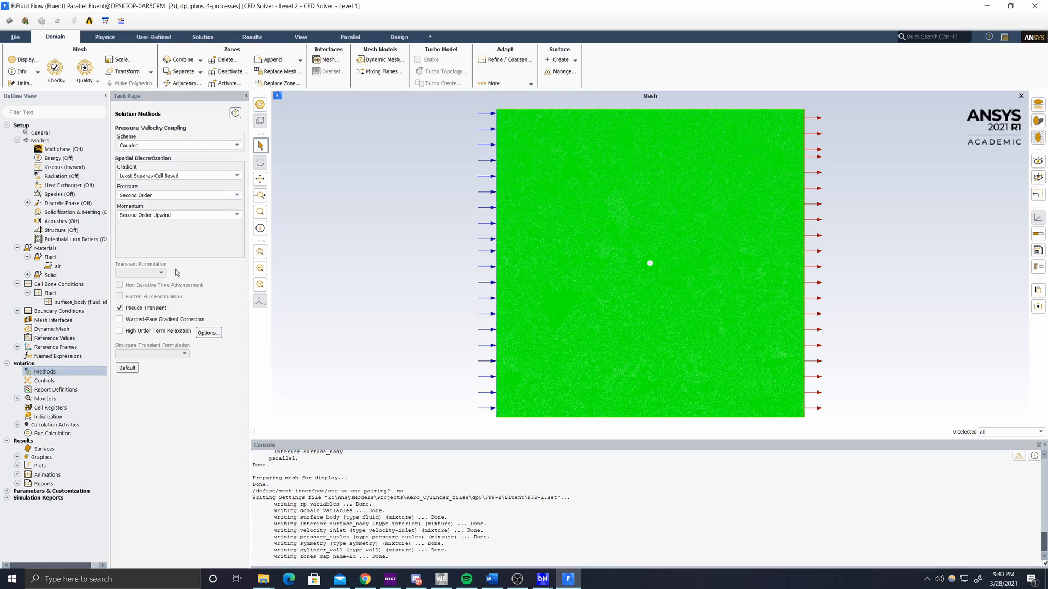
pyautogui.click(217, 145)
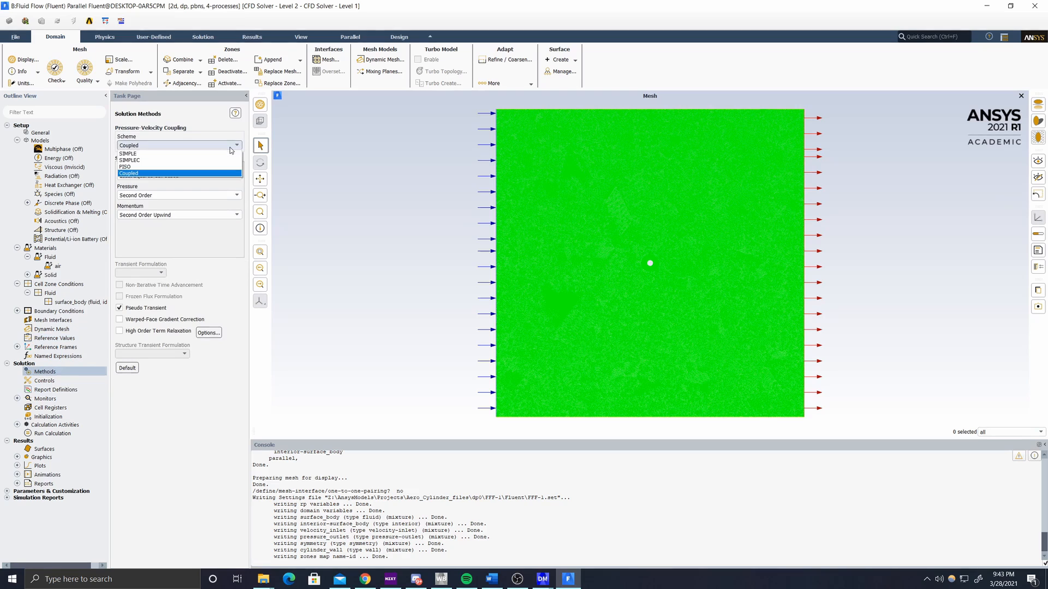
pyautogui.click(216, 155)
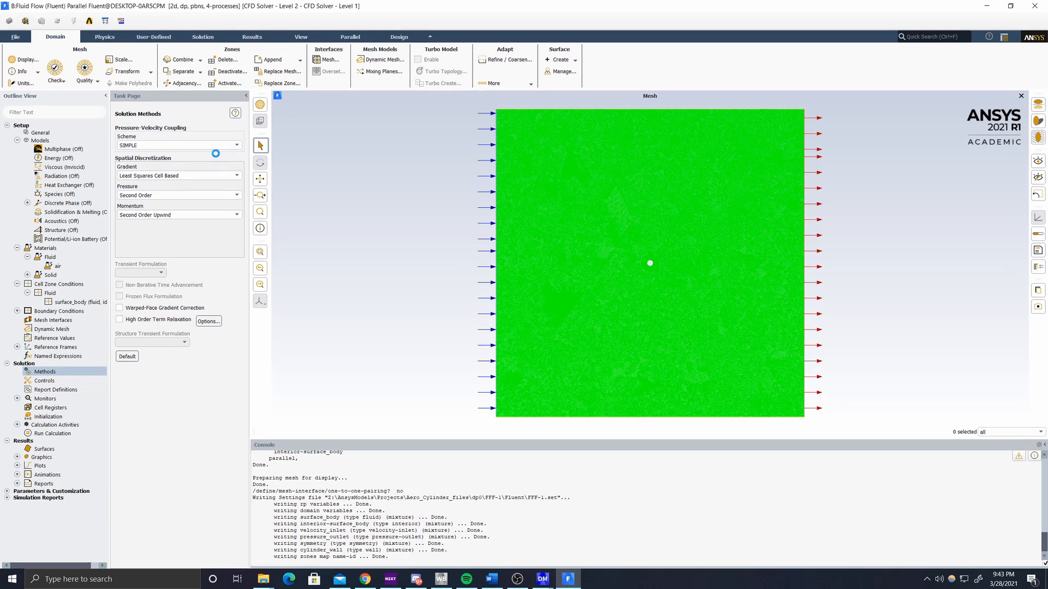
pyautogui.click(208, 195)
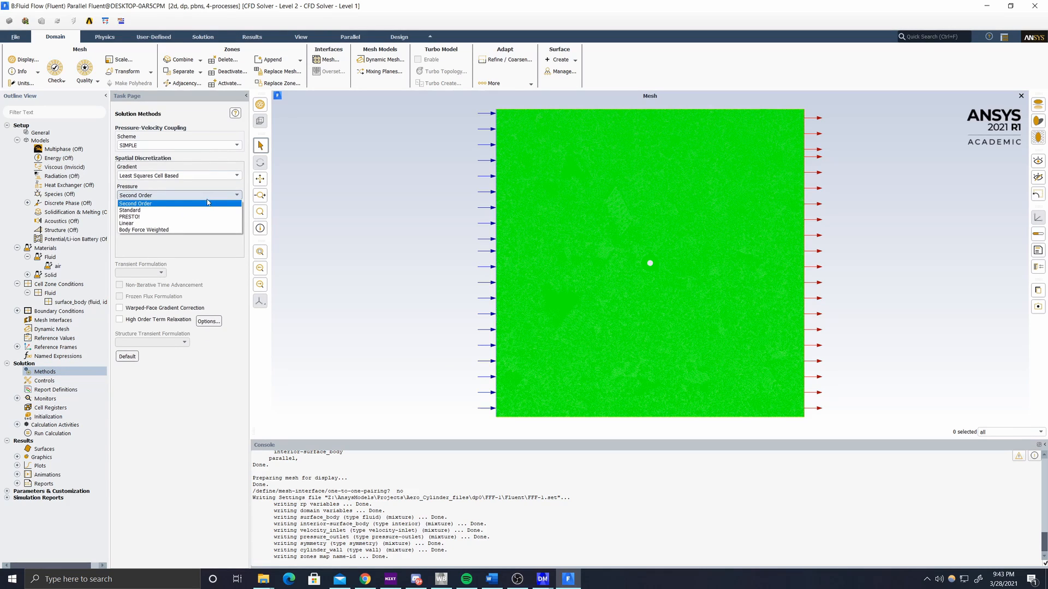
pyautogui.click(199, 217)
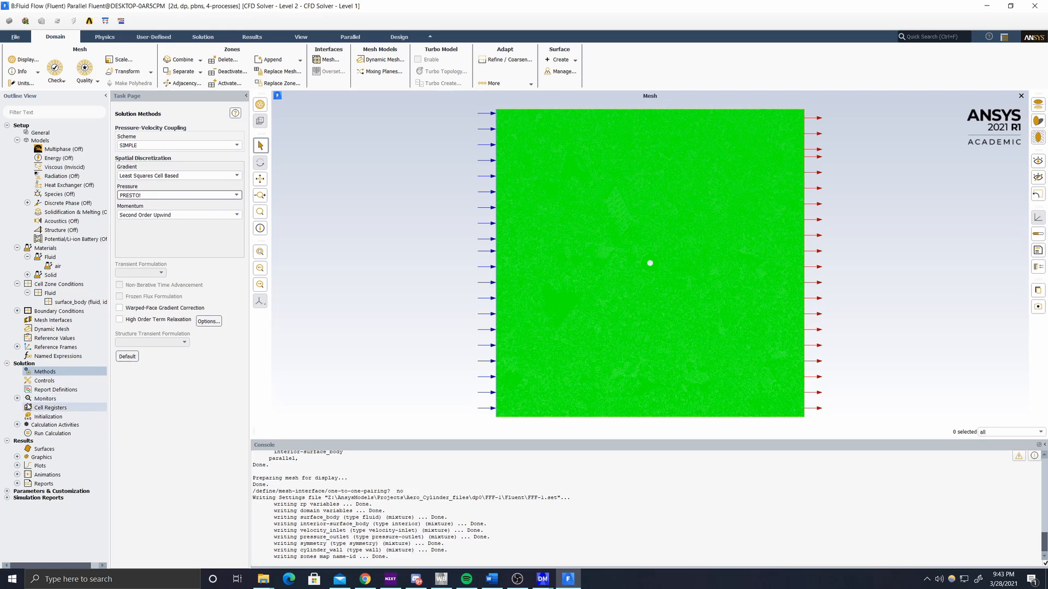
# Step: Check the convergence criteria of the residual monitors and accept the existing settings
pyautogui.click(16, 398)
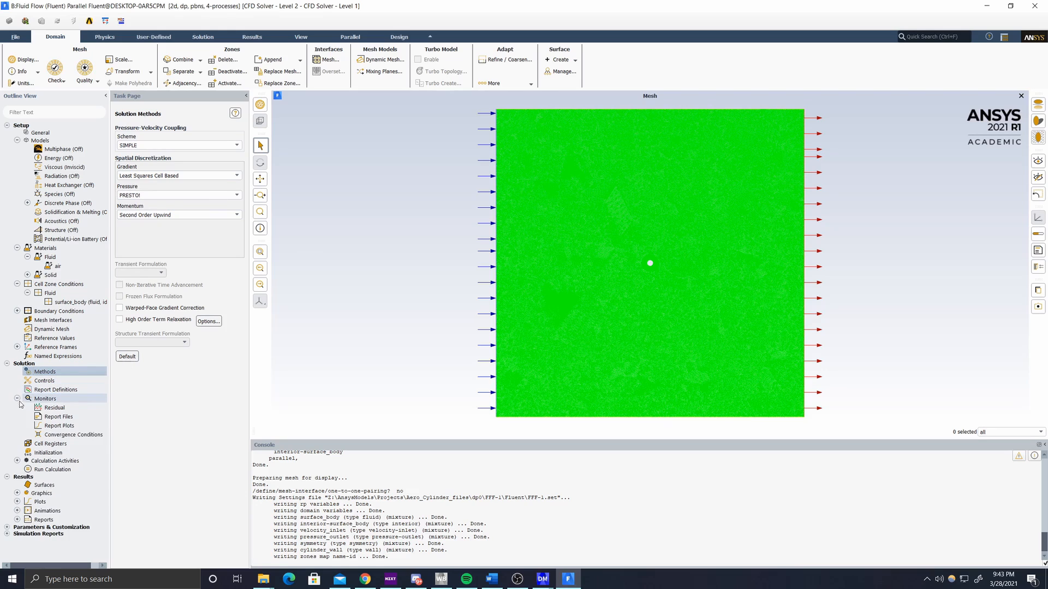
pyautogui.doubleClick(48, 408)
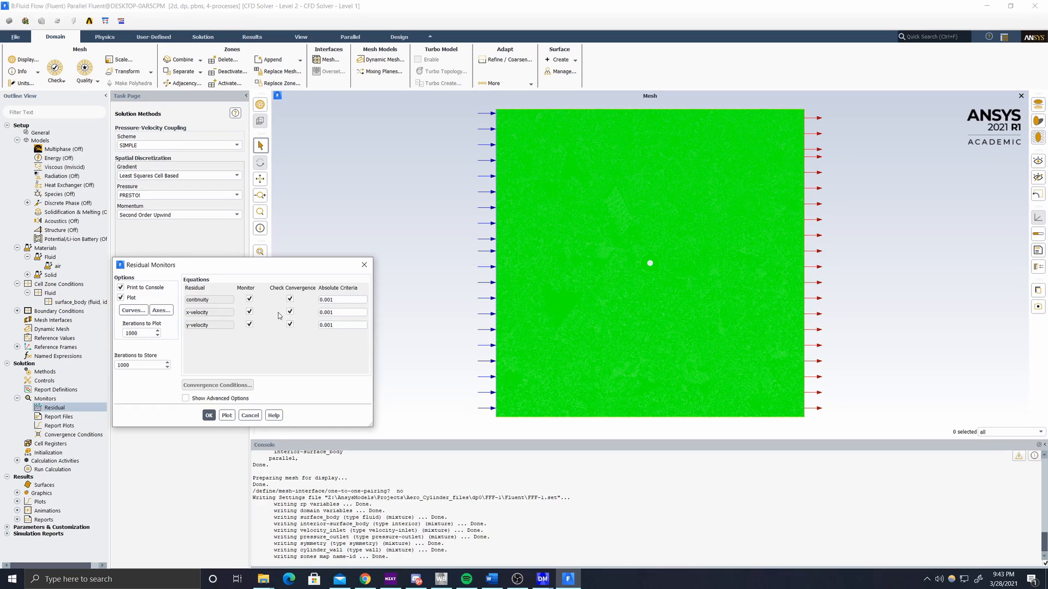
pyautogui.click(209, 416)
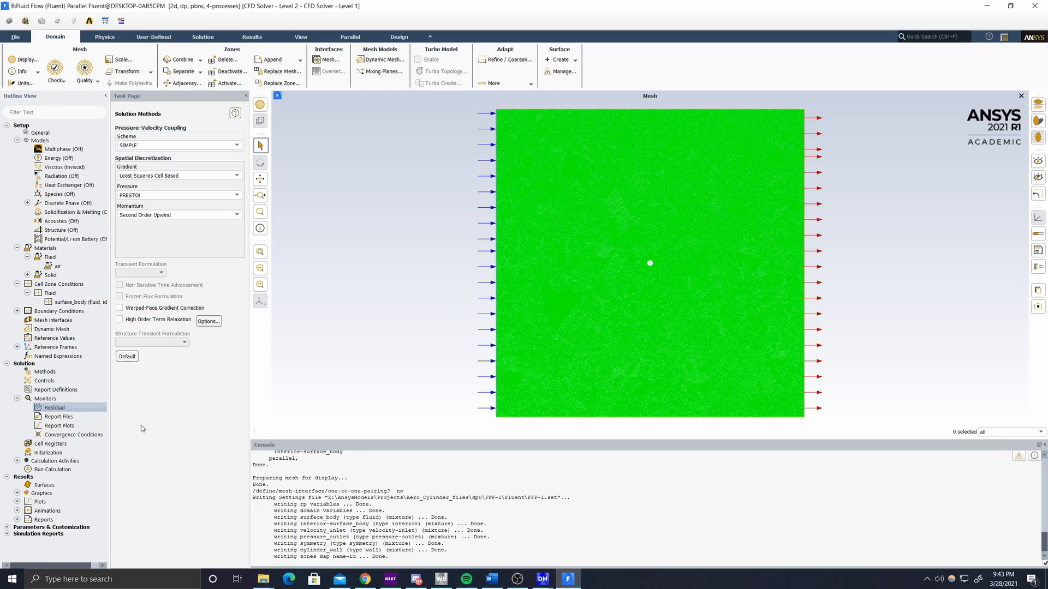
# Step: Set the hybrid initialization to 35 iterations and initialize the solution
pyautogui.click(56, 452)
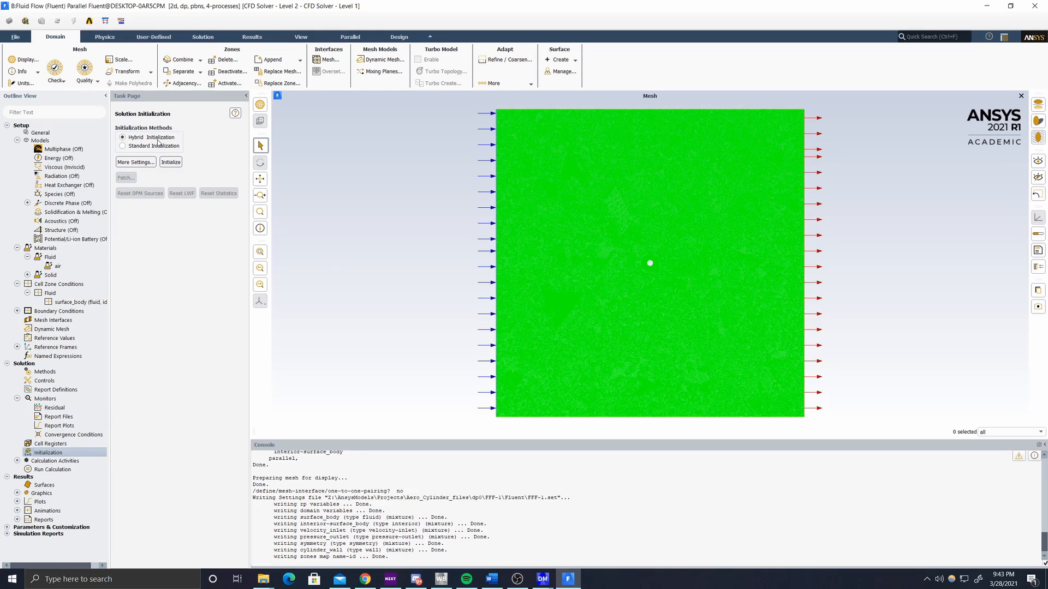
pyautogui.click(135, 162)
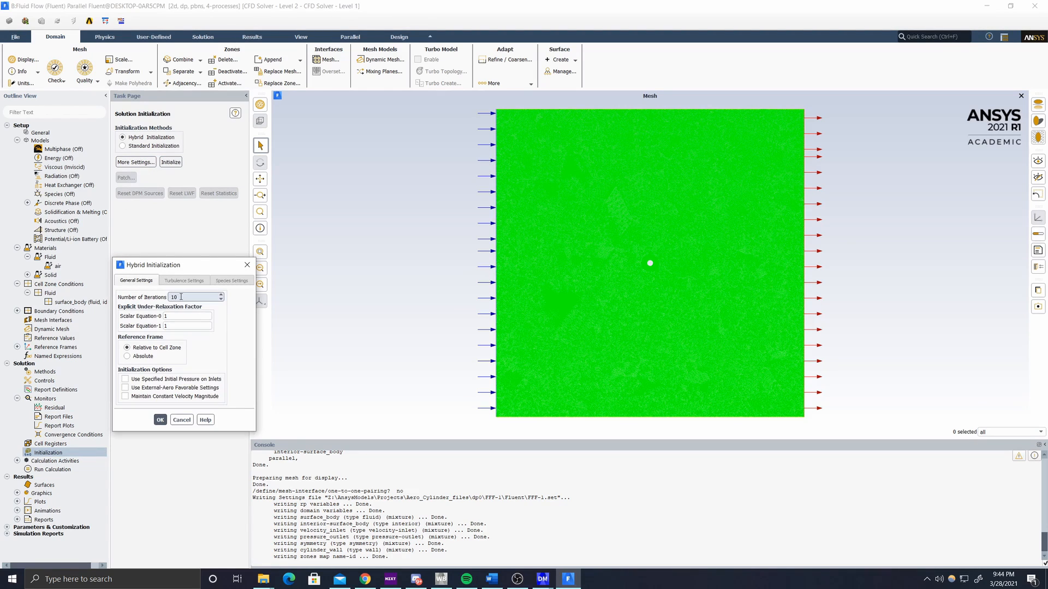
pyautogui.moveTo(181, 297); pyautogui.dragTo(169, 298)
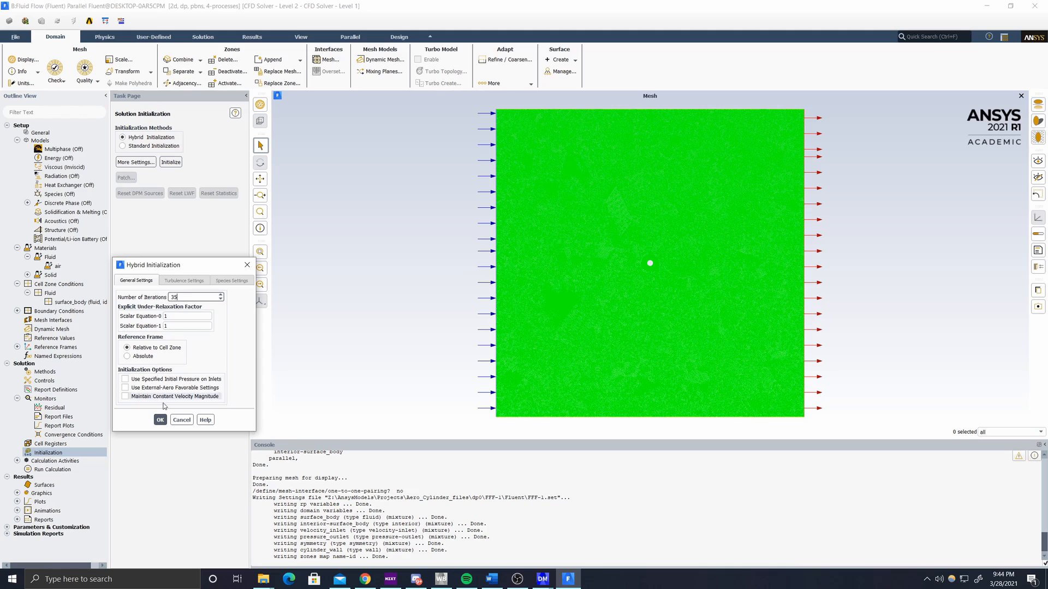
pyautogui.click(160, 420)
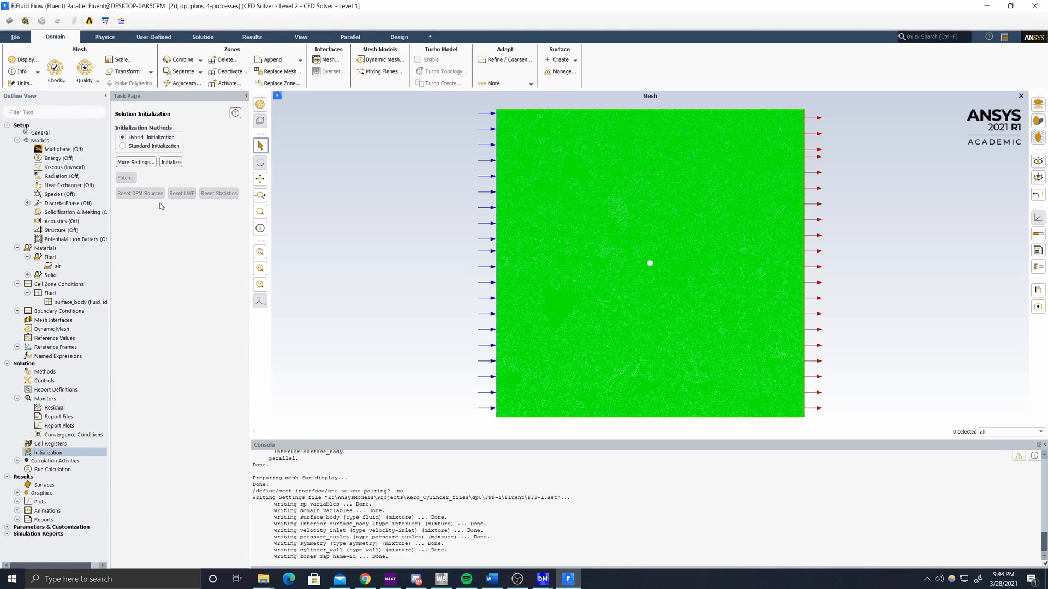
pyautogui.click(171, 162)
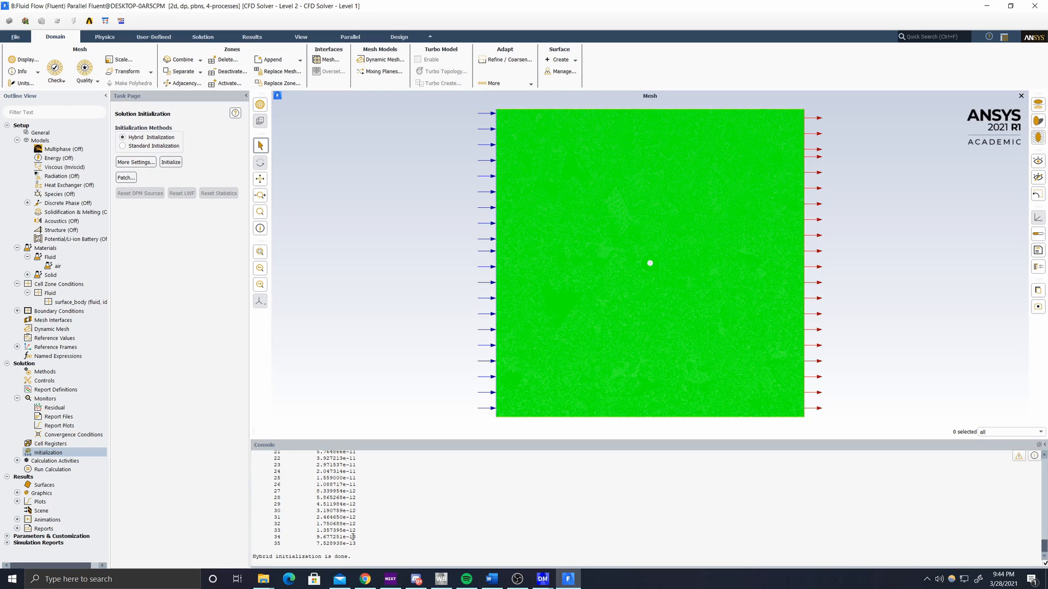
# Step: Run the calculation with 1000 iterations and dismiss the completion notice
pyautogui.click(63, 470)
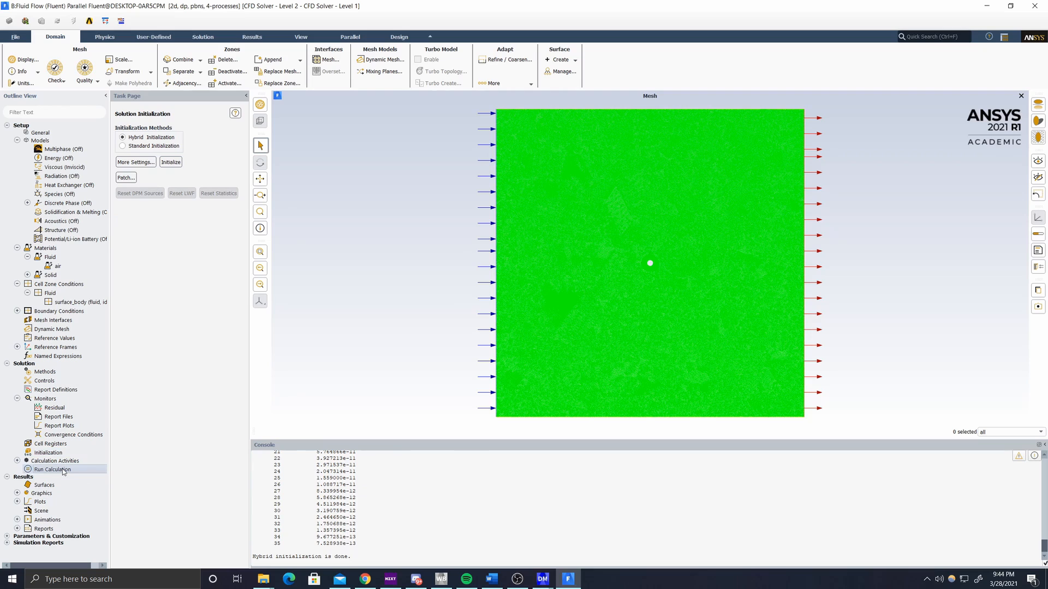
pyautogui.doubleClick(56, 471)
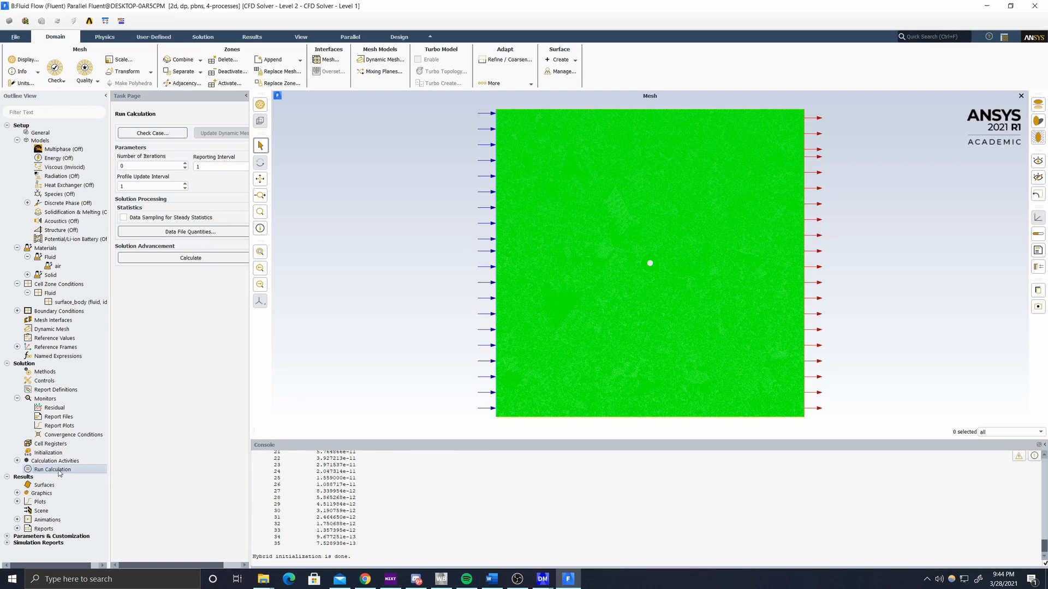
pyautogui.doubleClick(141, 165)
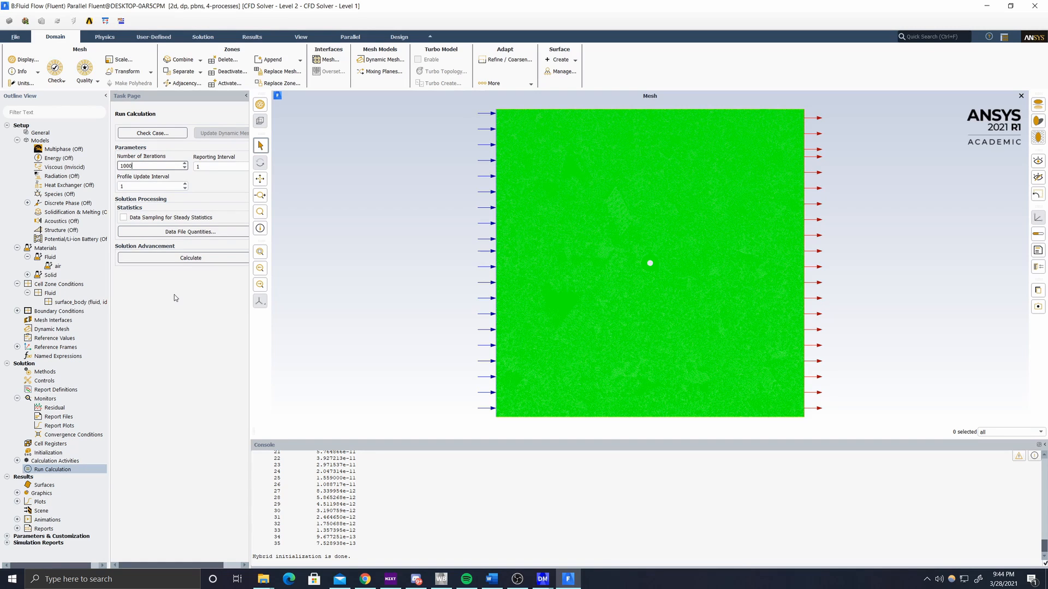
pyautogui.click(186, 258)
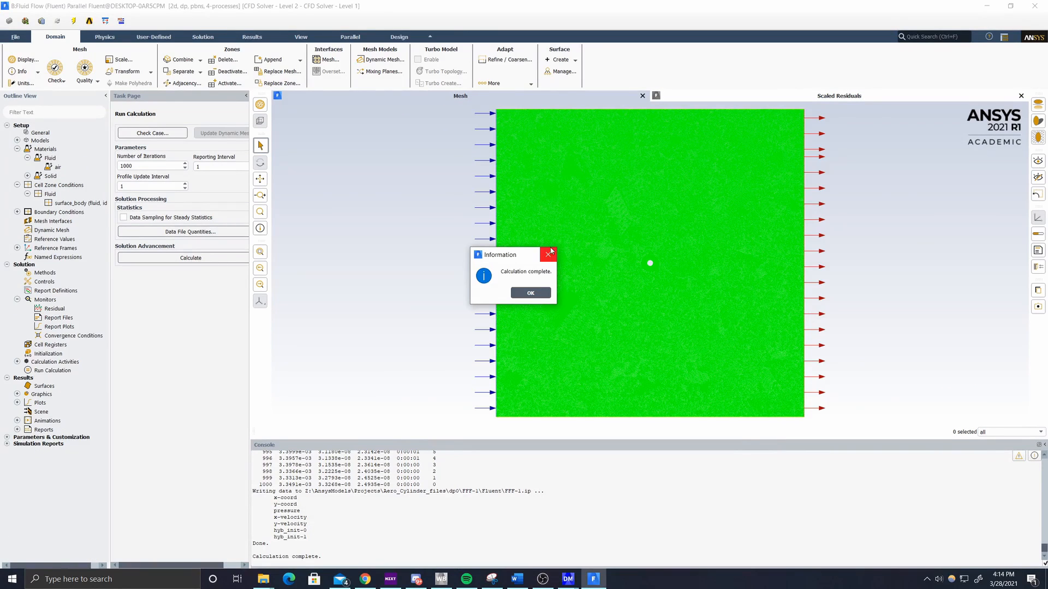
pyautogui.click(531, 294)
# Step: Create a filled static pressure contour with contour lines on all surfaces, display it and inspect the area around the cylinder
pyautogui.click(17, 394)
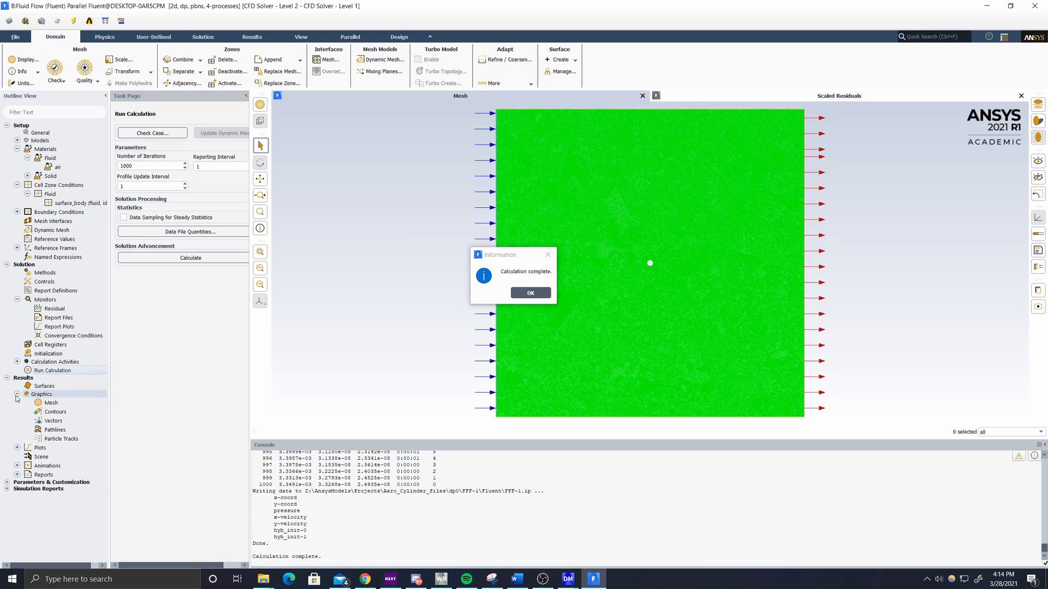
pyautogui.doubleClick(52, 412)
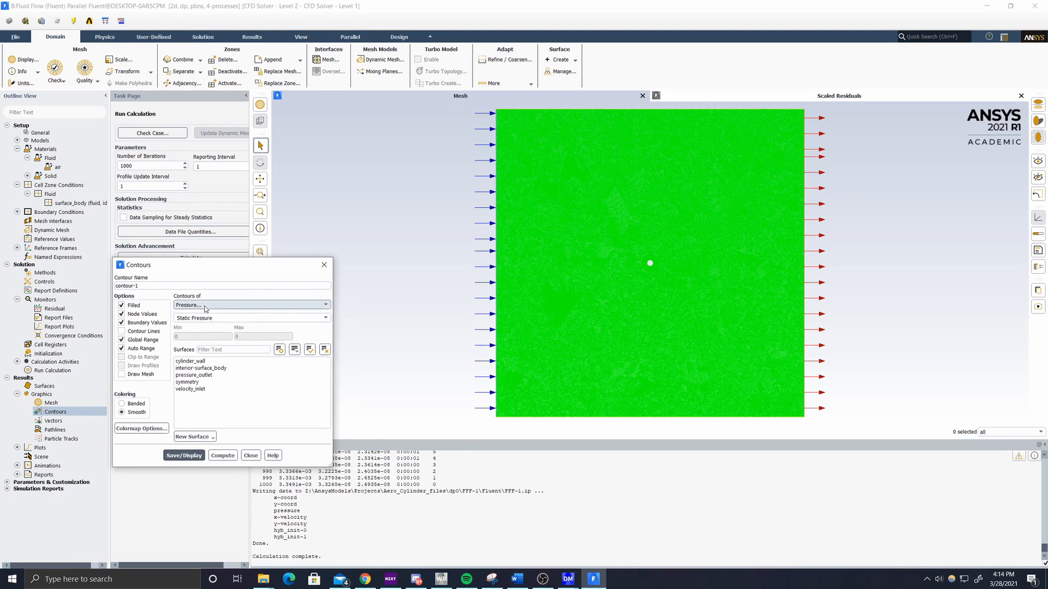
pyautogui.click(121, 340)
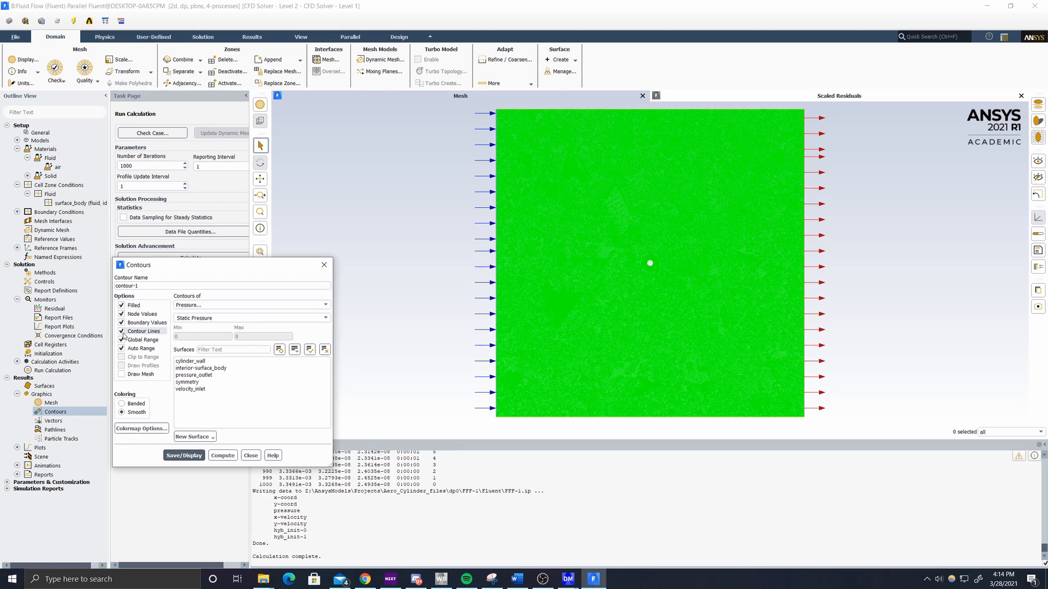
pyautogui.moveTo(202, 379); pyautogui.dragTo(202, 360)
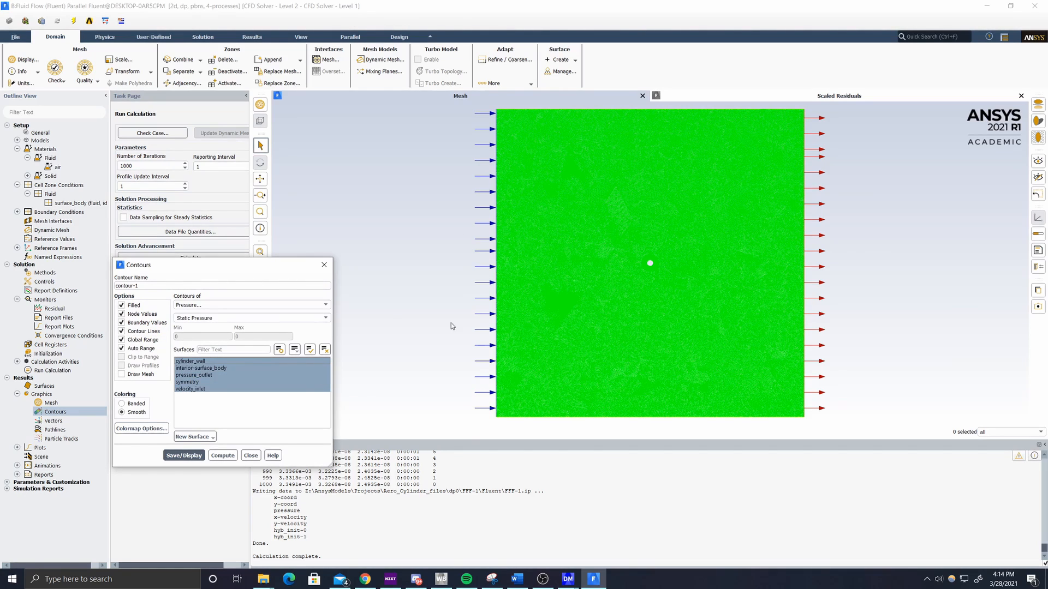
pyautogui.click(183, 456)
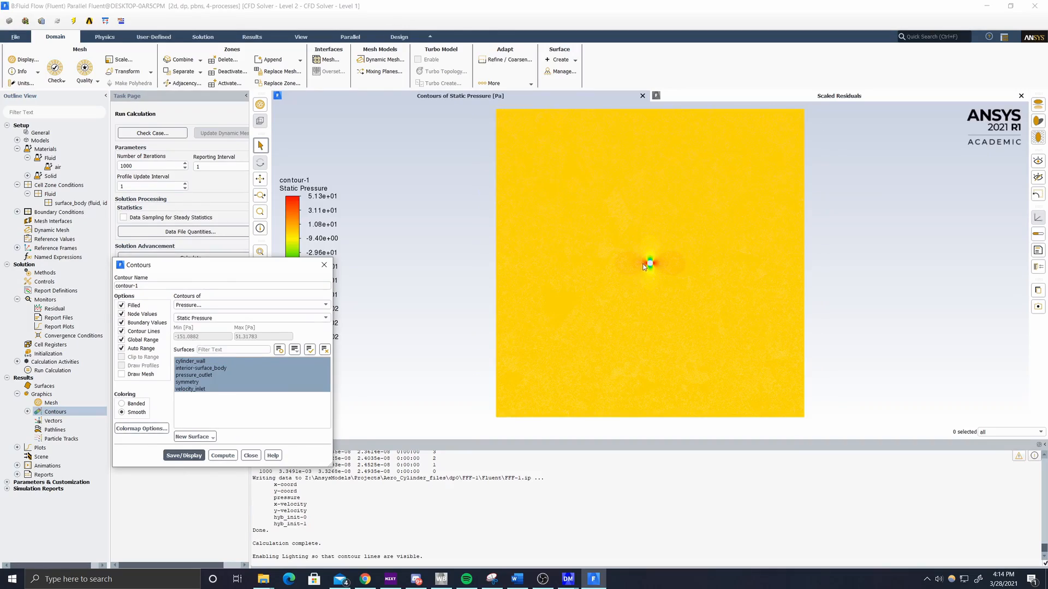
pyautogui.scroll(5, 644, 266)
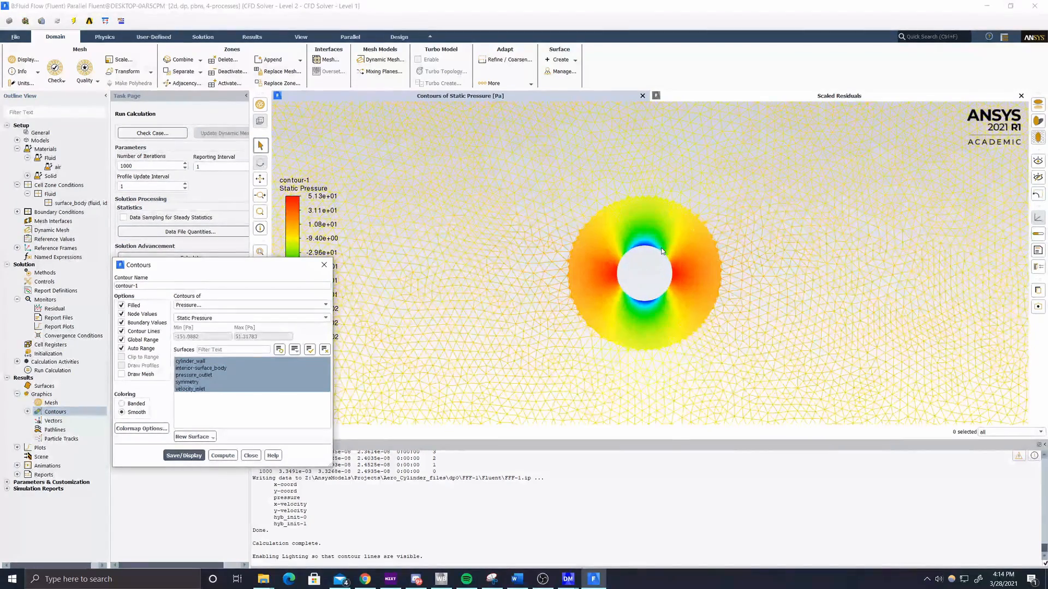
pyautogui.moveTo(218, 264); pyautogui.dragTo(224, 328)
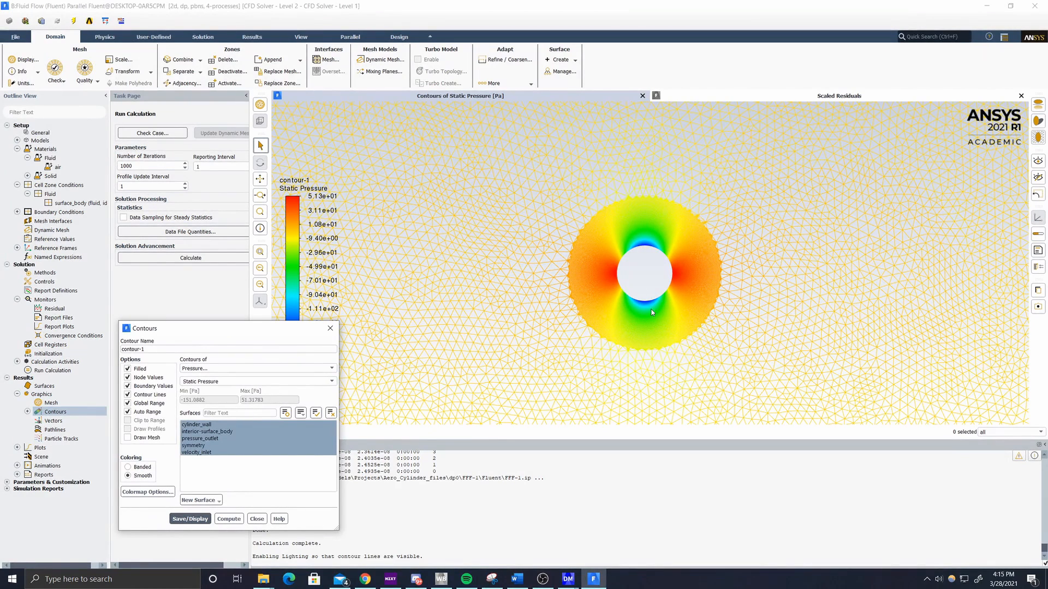
# Step: Switch contour-1 to velocity magnitude, display it and view the flow around the cylinder together with the colour legend
pyautogui.moveTo(219, 331); pyautogui.dragTo(255, 196)
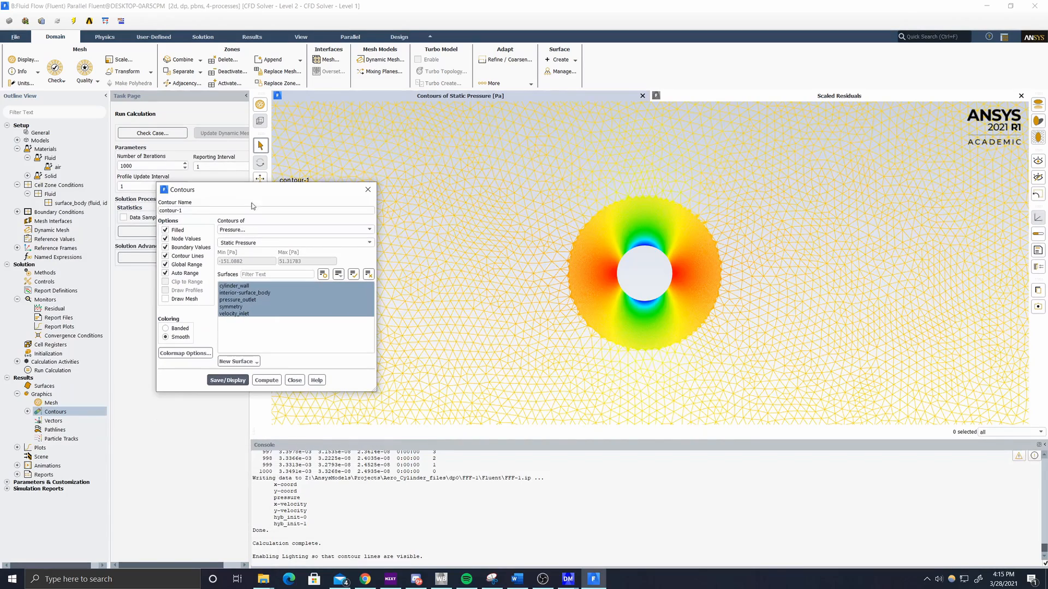
pyautogui.click(280, 231)
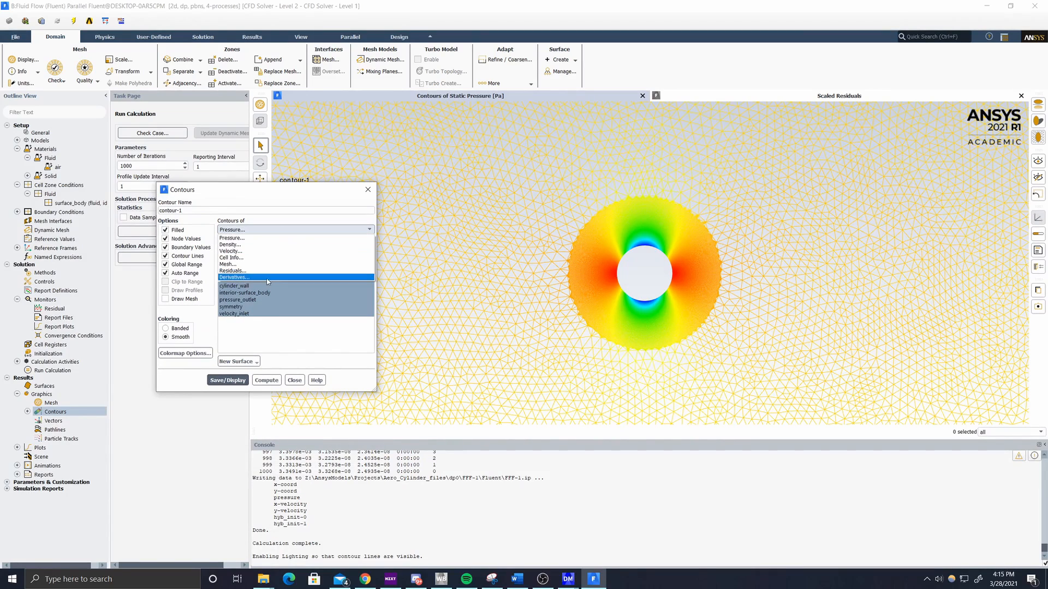
pyautogui.click(255, 252)
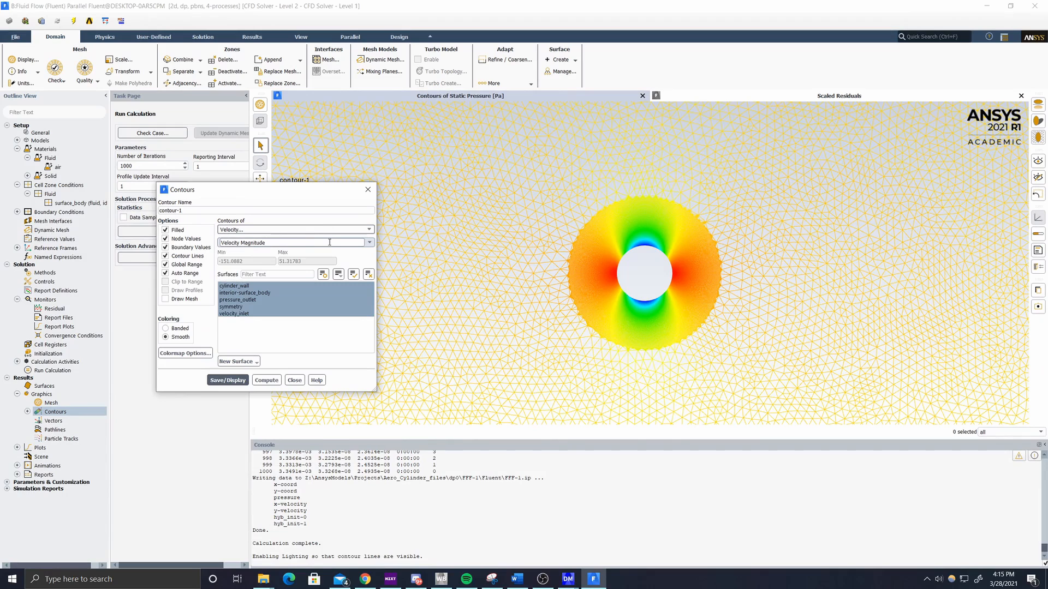
pyautogui.click(226, 381)
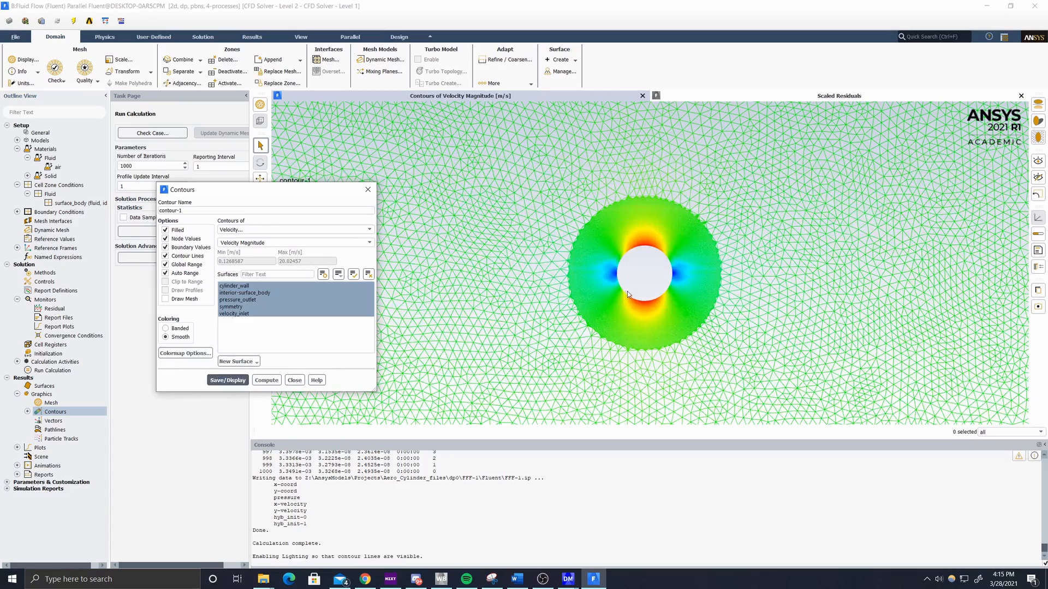
pyautogui.scroll(2, 637, 276)
pyautogui.moveTo(307, 196); pyautogui.dragTo(175, 352)
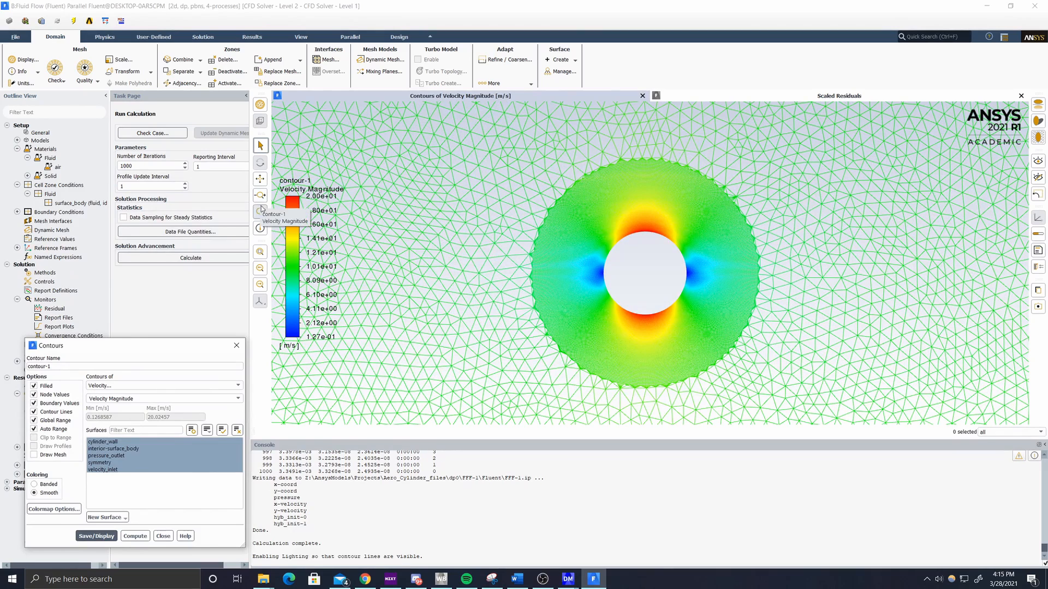
pyautogui.click(319, 205)
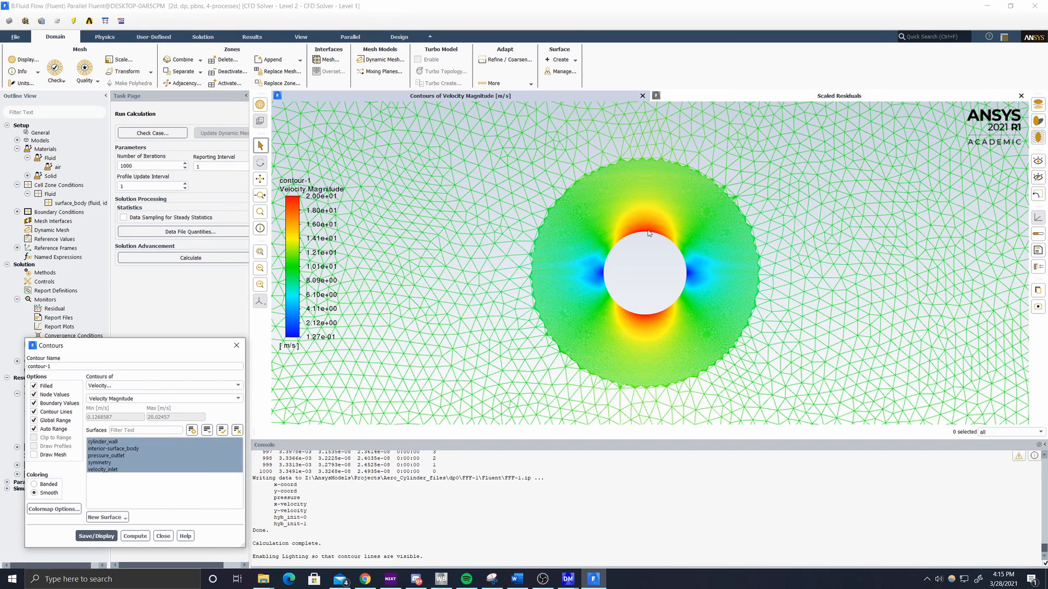
pyautogui.moveTo(132, 351); pyautogui.dragTo(454, 167)
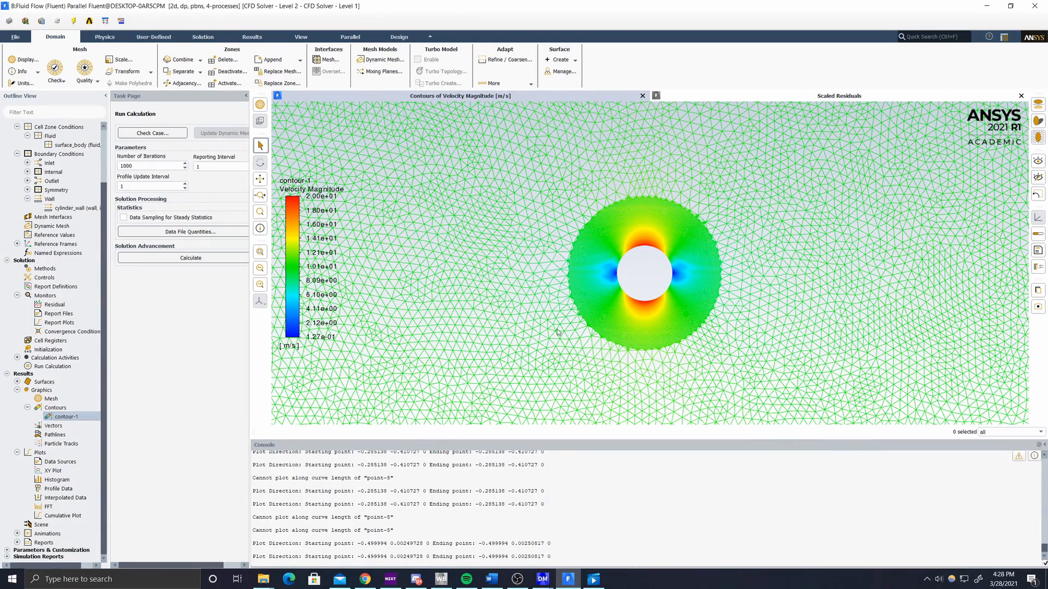
# Step: Create an XY plot of the pressure coefficient against the X direction vector on cylinder_wall and plot it
pyautogui.doubleClick(54, 471)
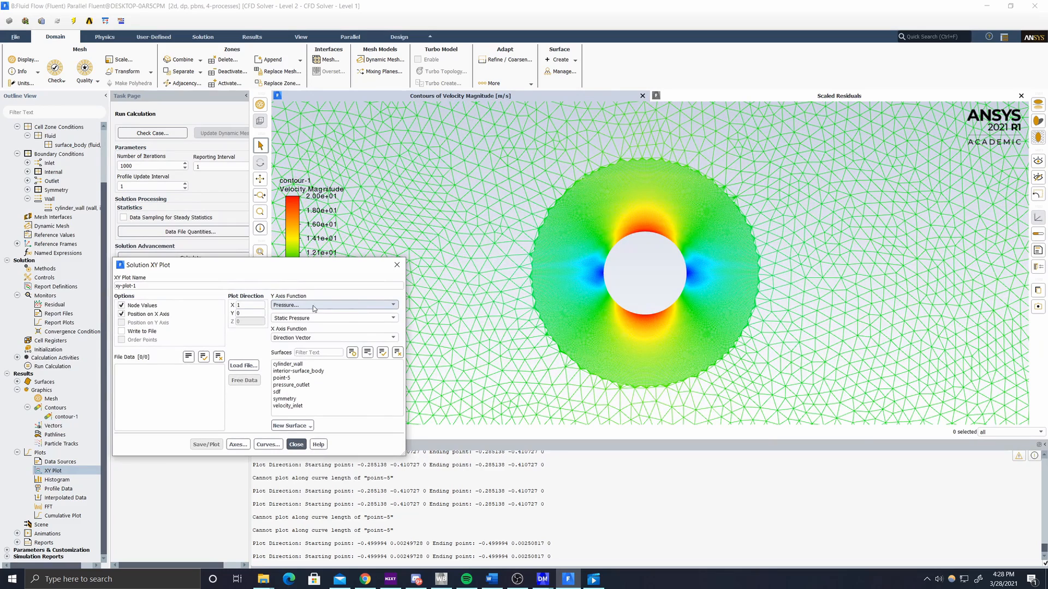
pyautogui.click(392, 319)
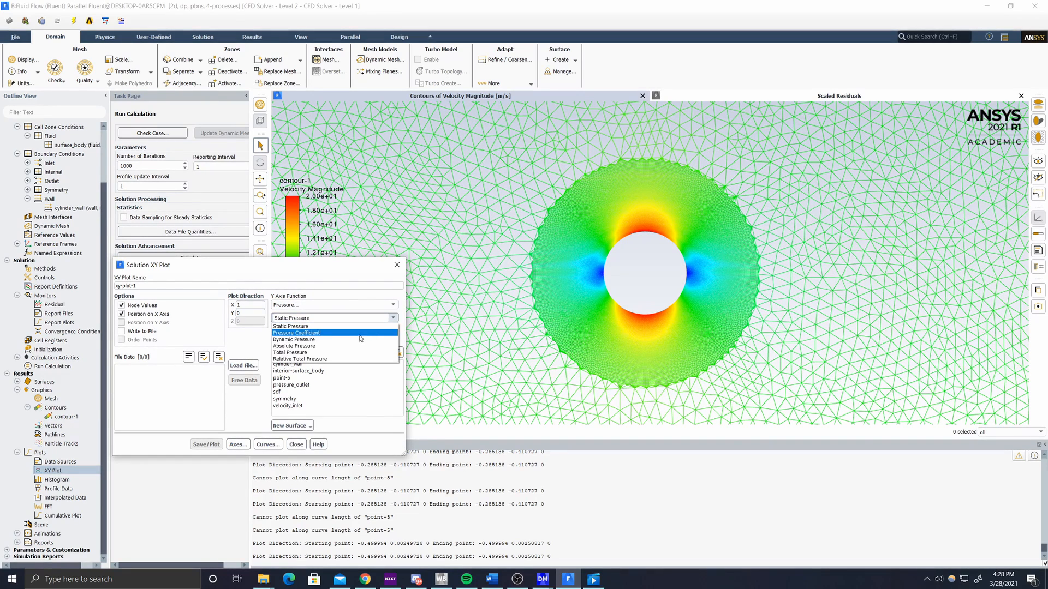
pyautogui.click(327, 334)
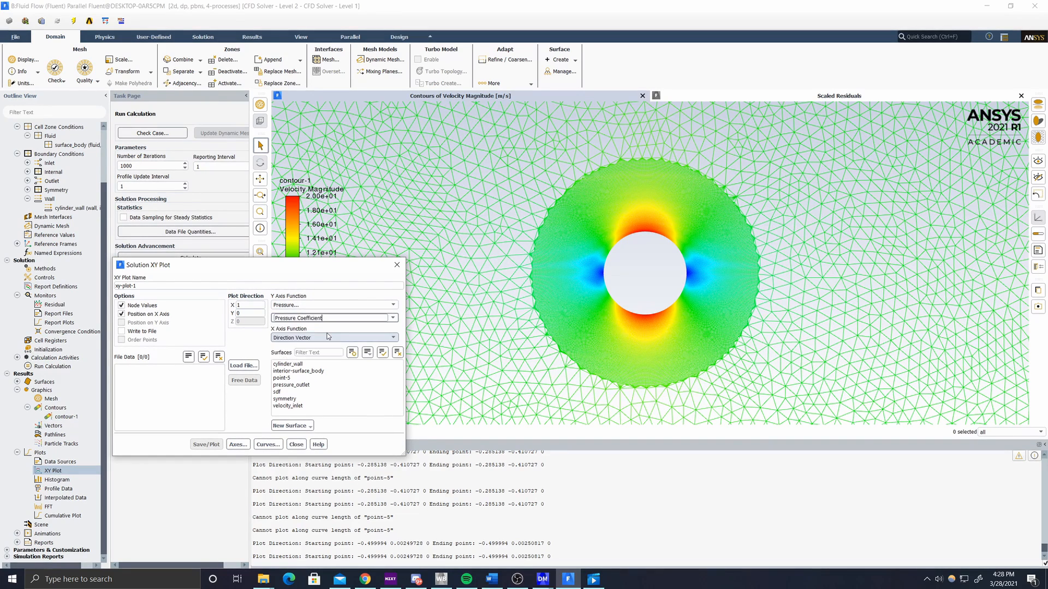
pyautogui.click(292, 365)
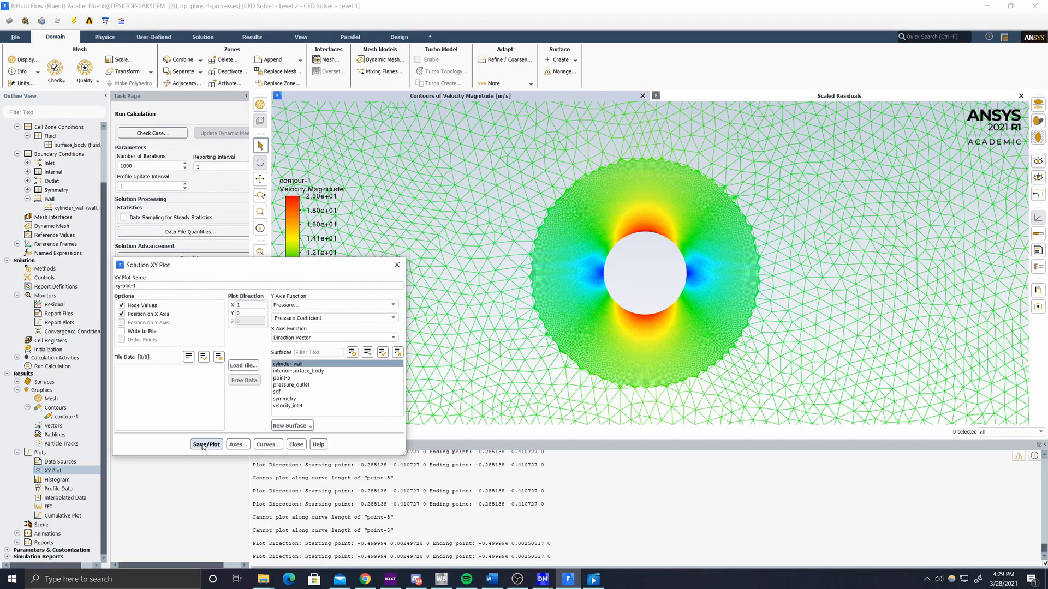
pyautogui.click(201, 446)
pyautogui.moveTo(252, 269)
pyautogui.mouseDown()
pyautogui.moveTo(177, 305)
pyautogui.moveTo(187, 294)
pyautogui.mouseUp()
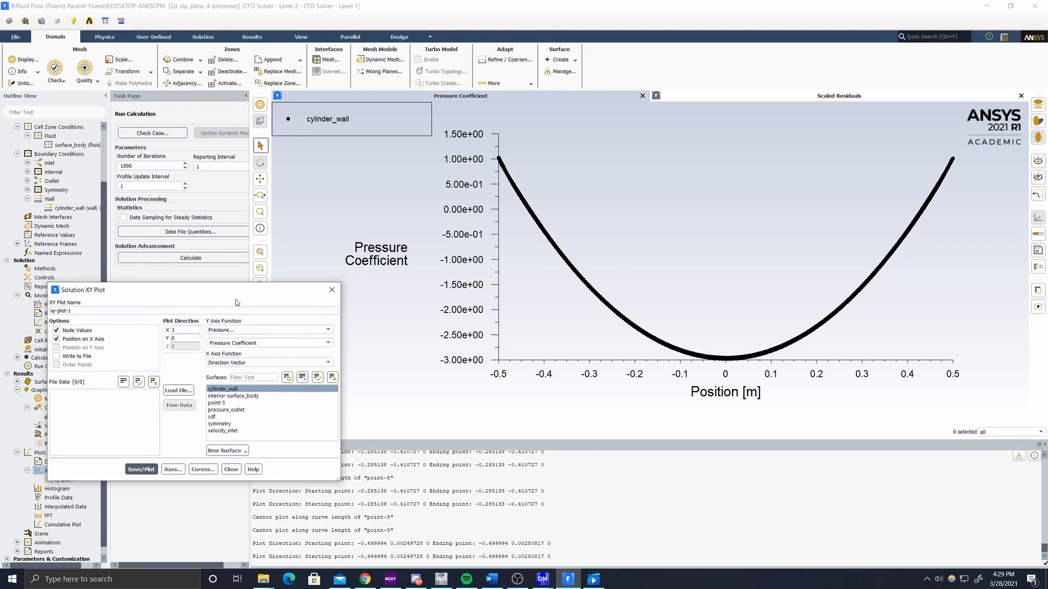
pyautogui.moveTo(236, 302); pyautogui.dragTo(285, 227)
# Step: Change the XY plot's Y axis function to velocity magnitude and plot it for cylinder_wall
pyautogui.click(308, 321)
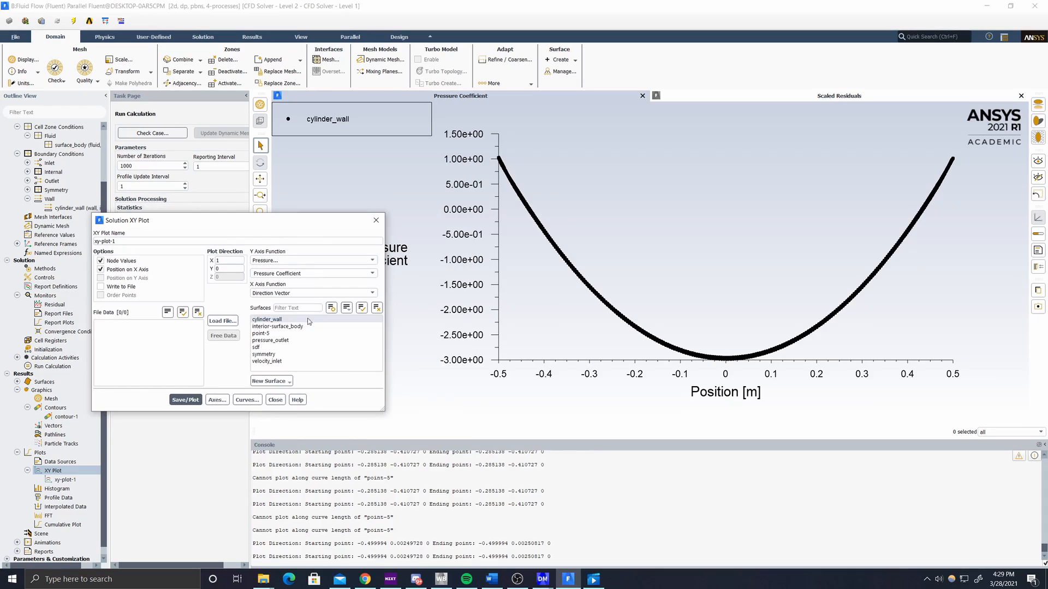
pyautogui.click(308, 321)
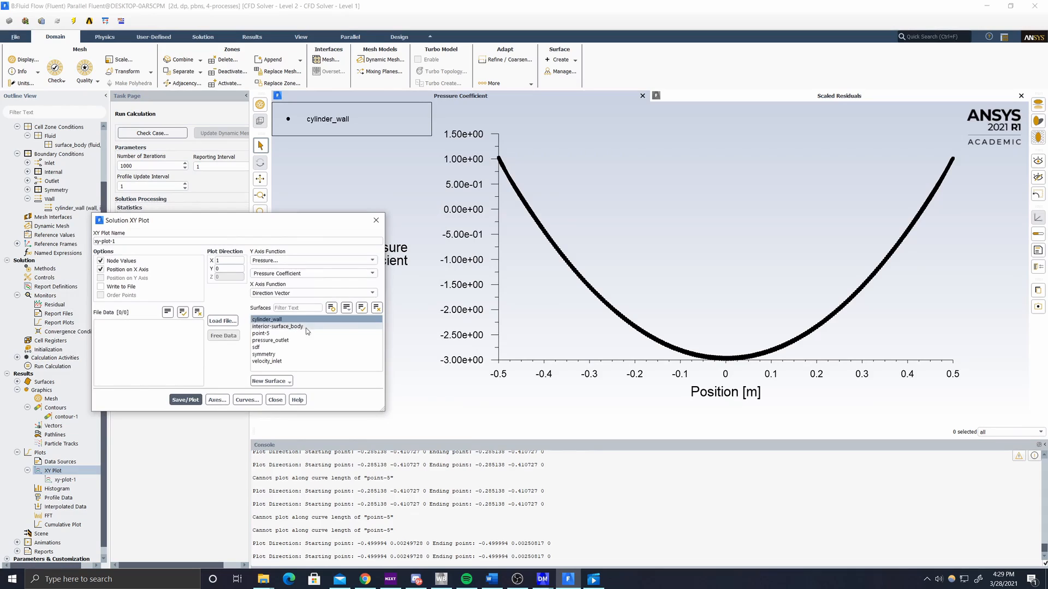
pyautogui.click(346, 260)
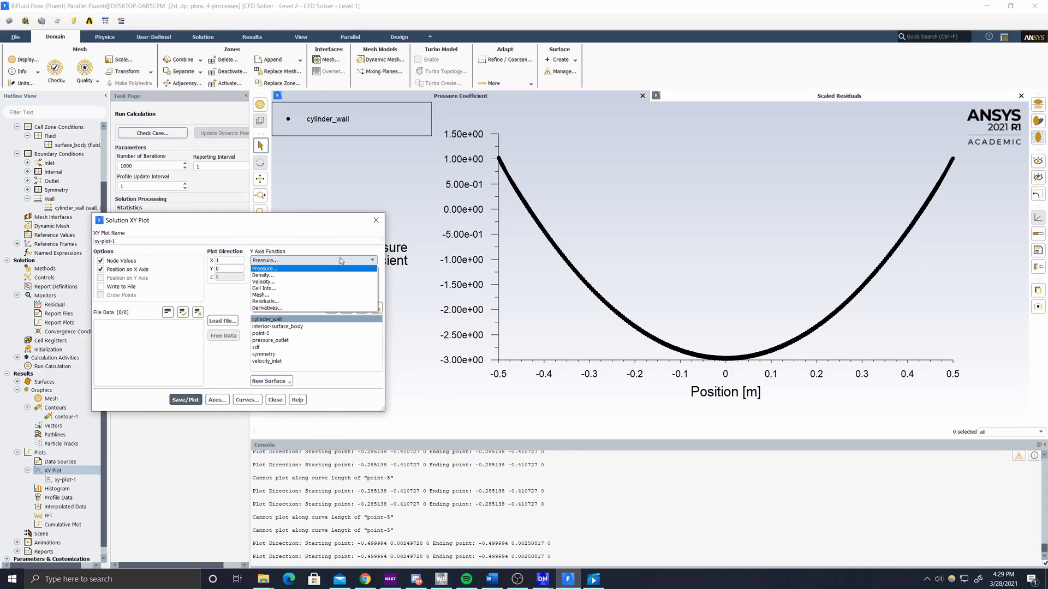
pyautogui.click(299, 282)
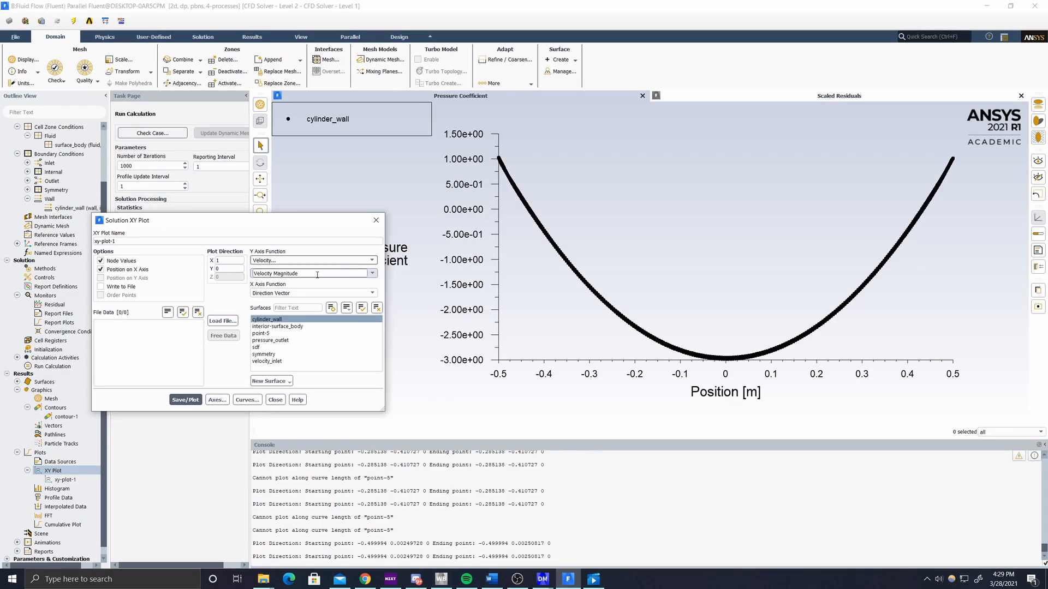
pyautogui.click(187, 401)
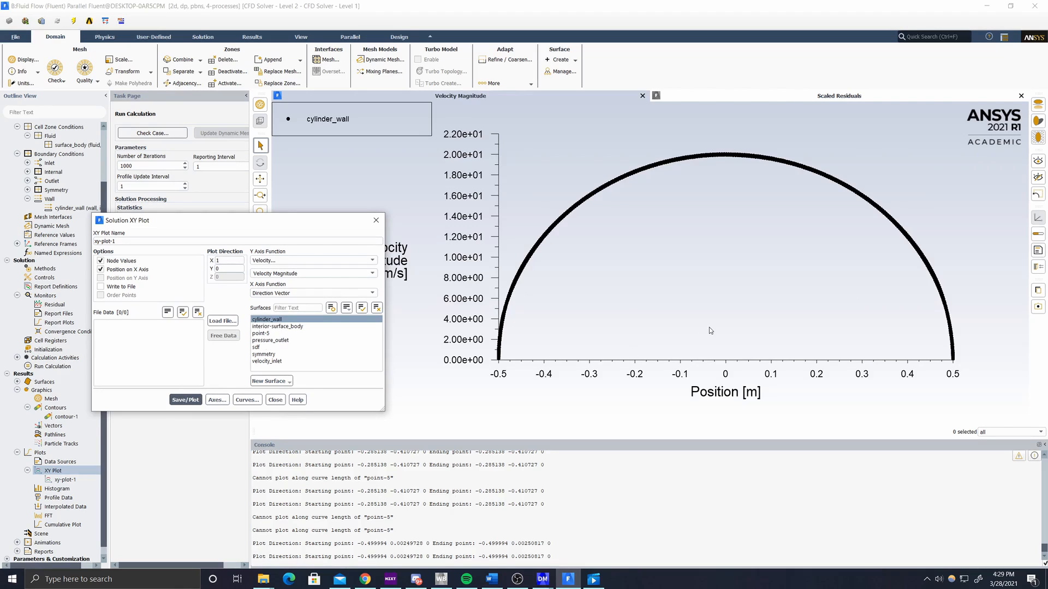
# Step: Plot velocity magnitude on cylinder_wall against curve length and show the curve's plot direction
pyautogui.click(309, 294)
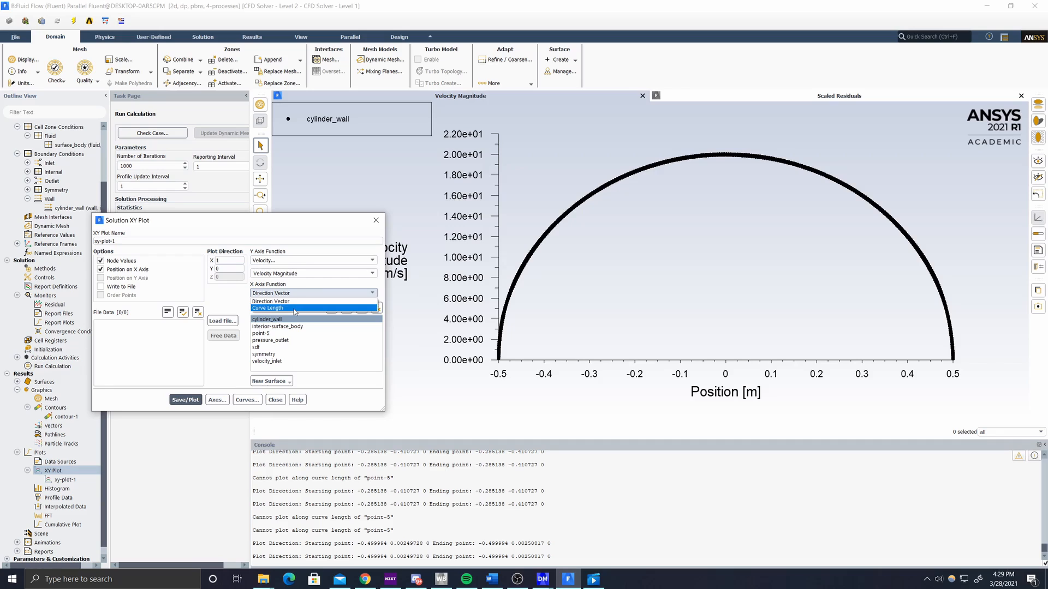
pyautogui.click(295, 308)
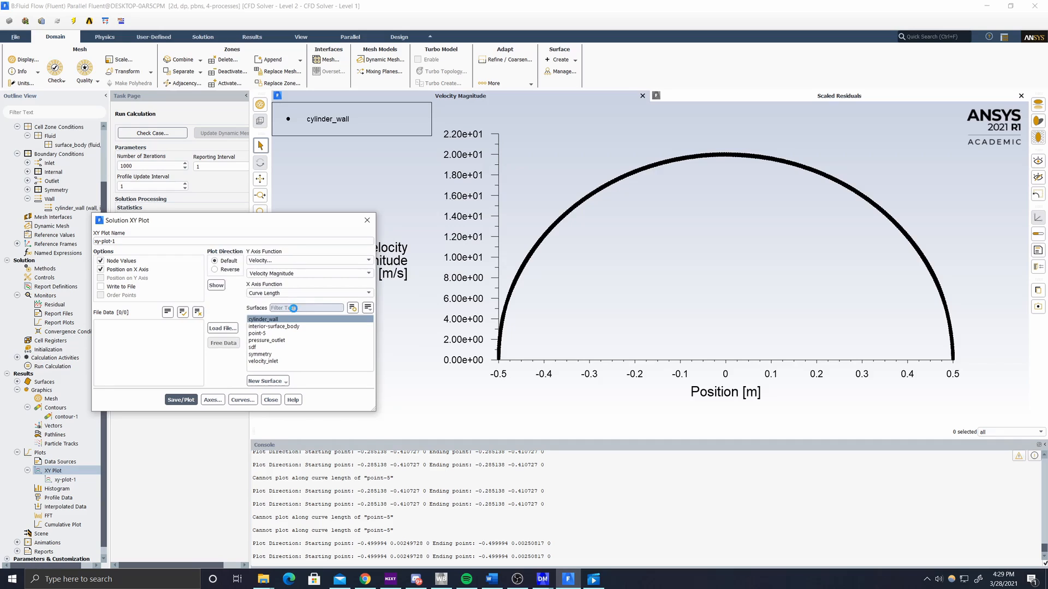
pyautogui.click(184, 401)
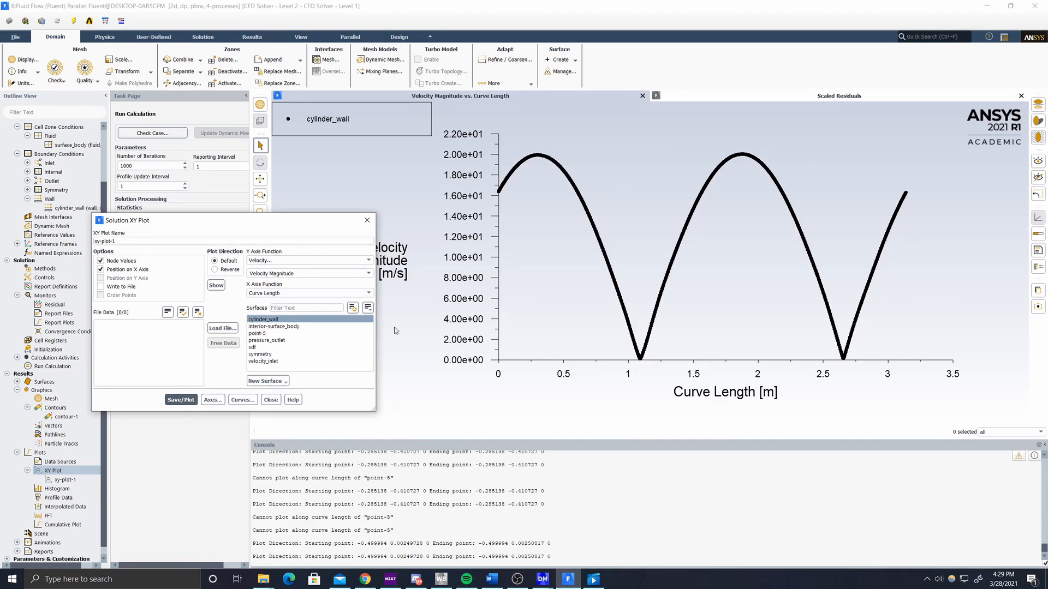
pyautogui.click(216, 285)
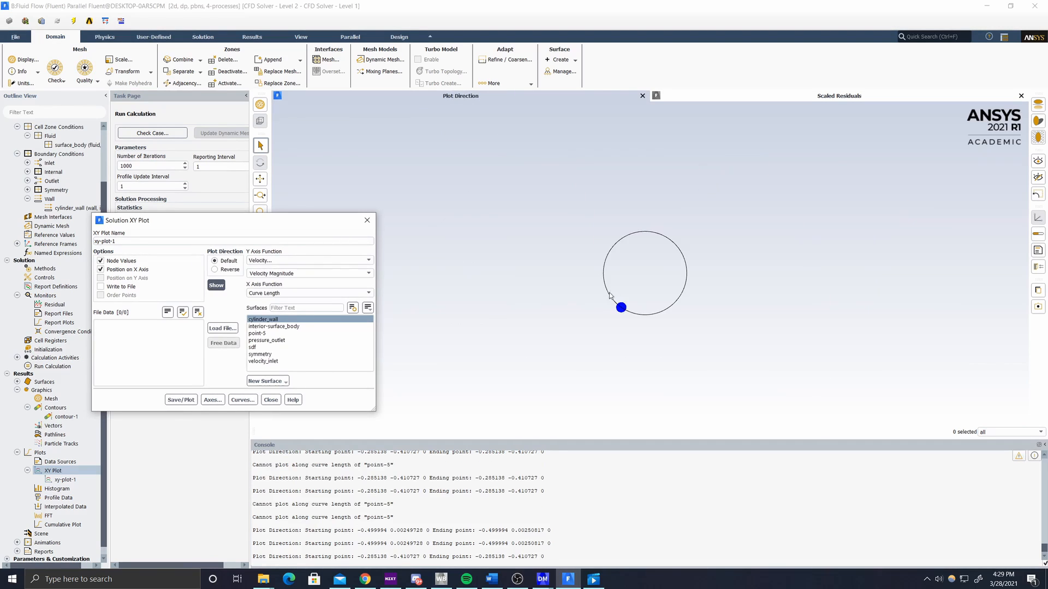
# Step: Plot velocity magnitude against curve length on the sdf surface instead, checking its plot direction
pyautogui.click(299, 347)
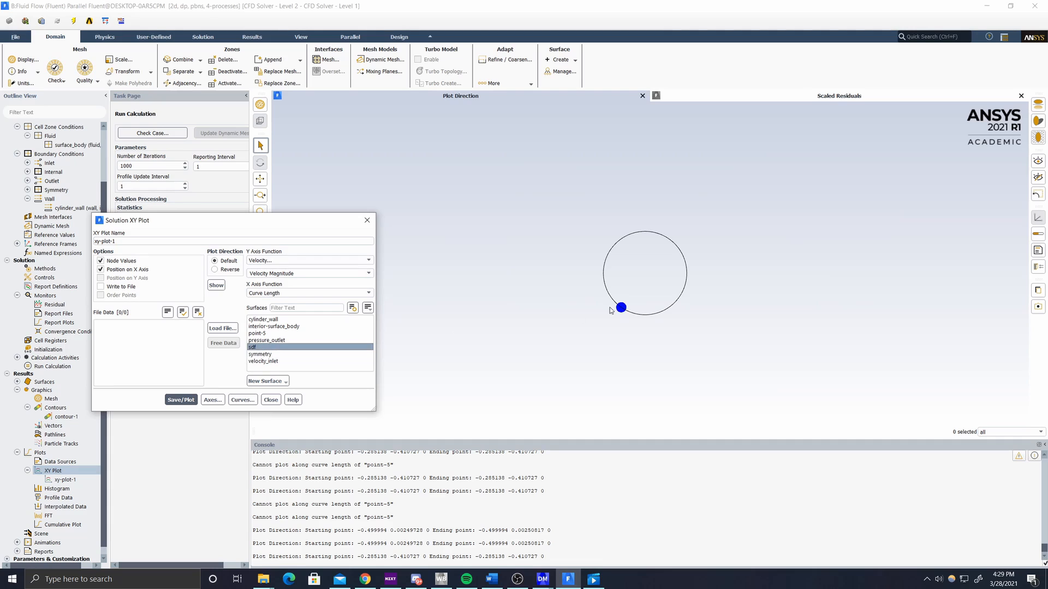
pyautogui.click(180, 400)
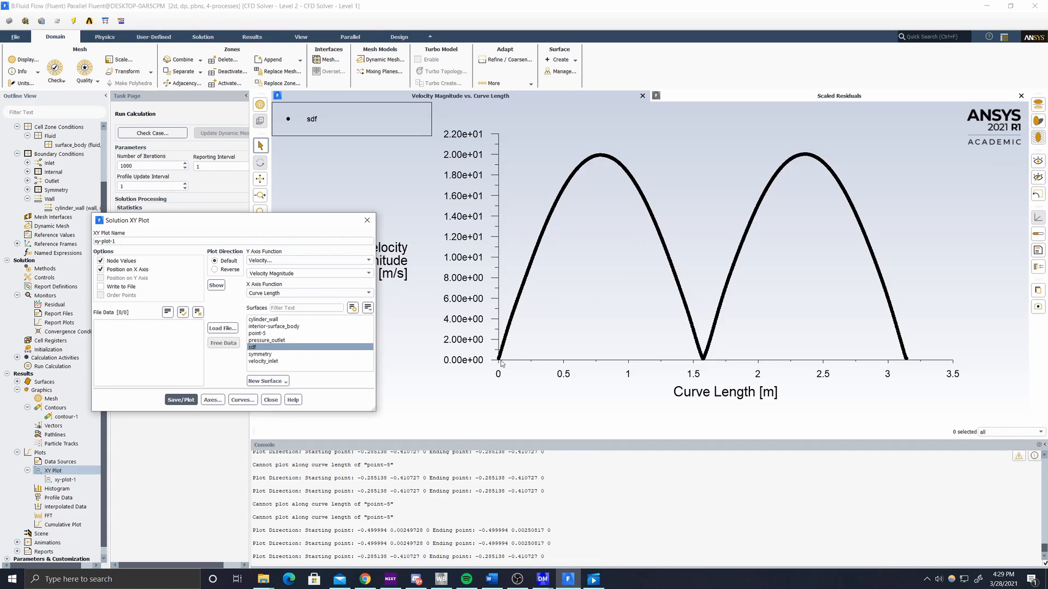
pyautogui.click(216, 285)
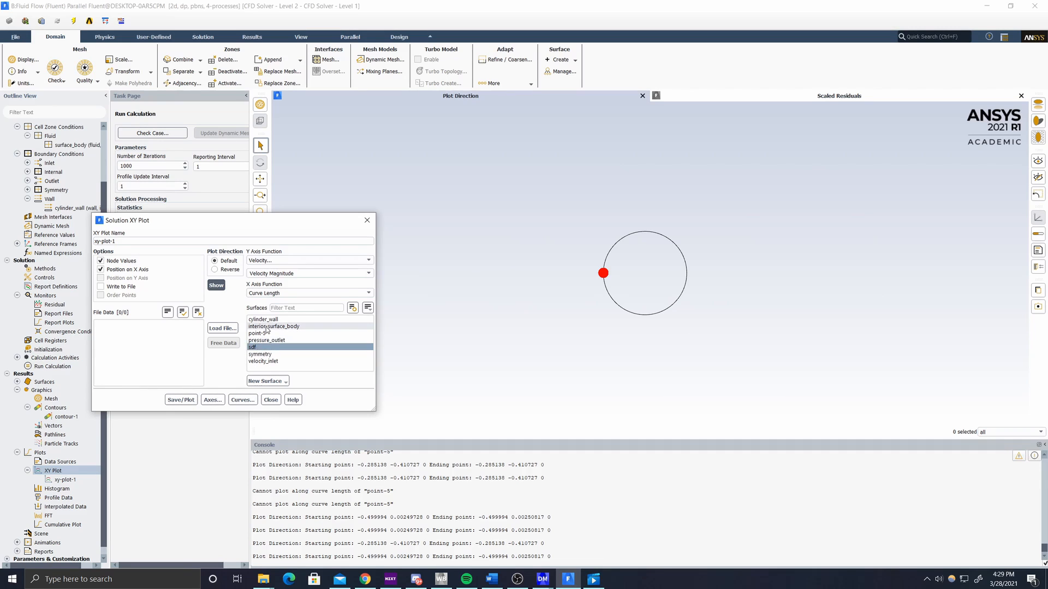
pyautogui.click(181, 400)
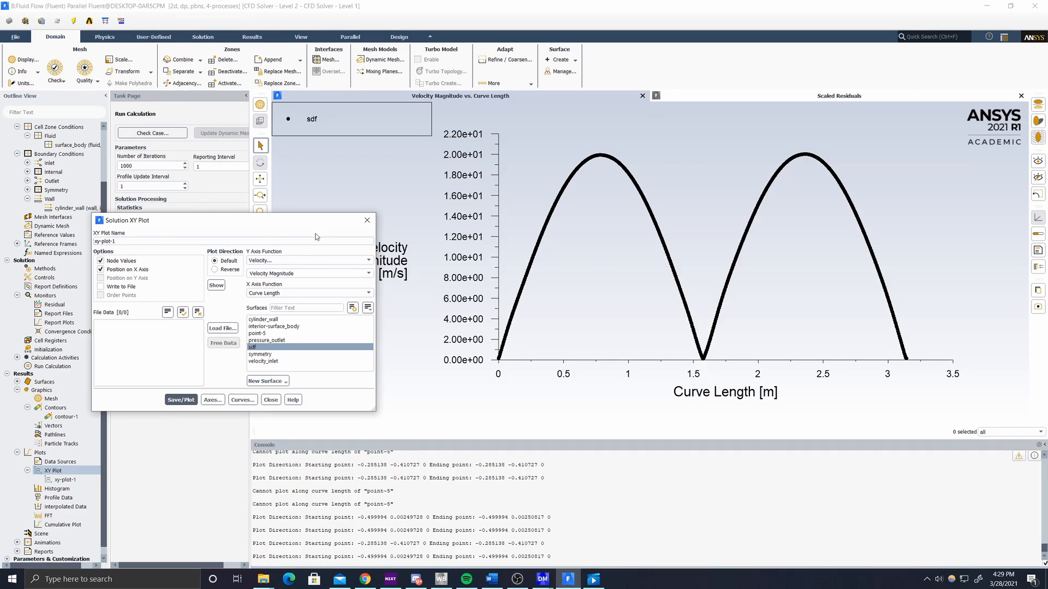
# Step: Change the Y axis function to static pressure and plot it along the sdf curve length
pyautogui.moveTo(316, 220); pyautogui.dragTo(268, 192)
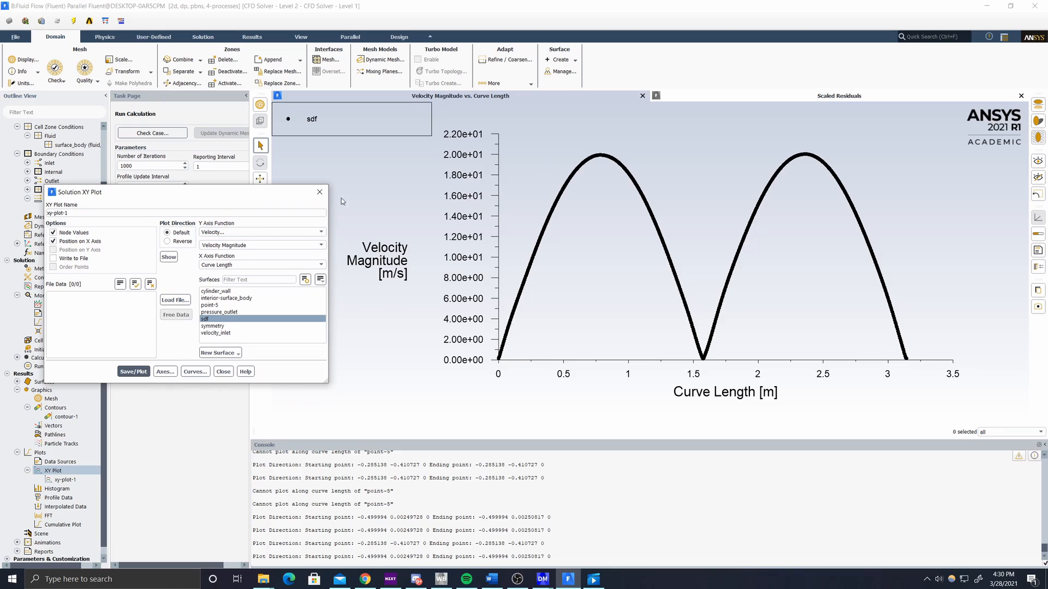
pyautogui.click(260, 235)
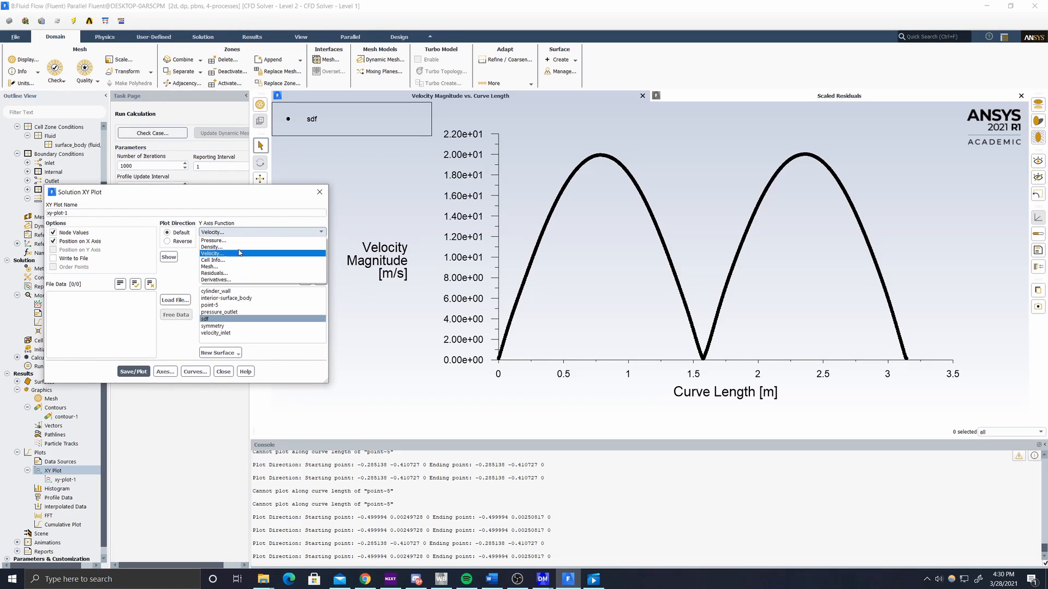
pyautogui.click(238, 240)
pyautogui.click(135, 373)
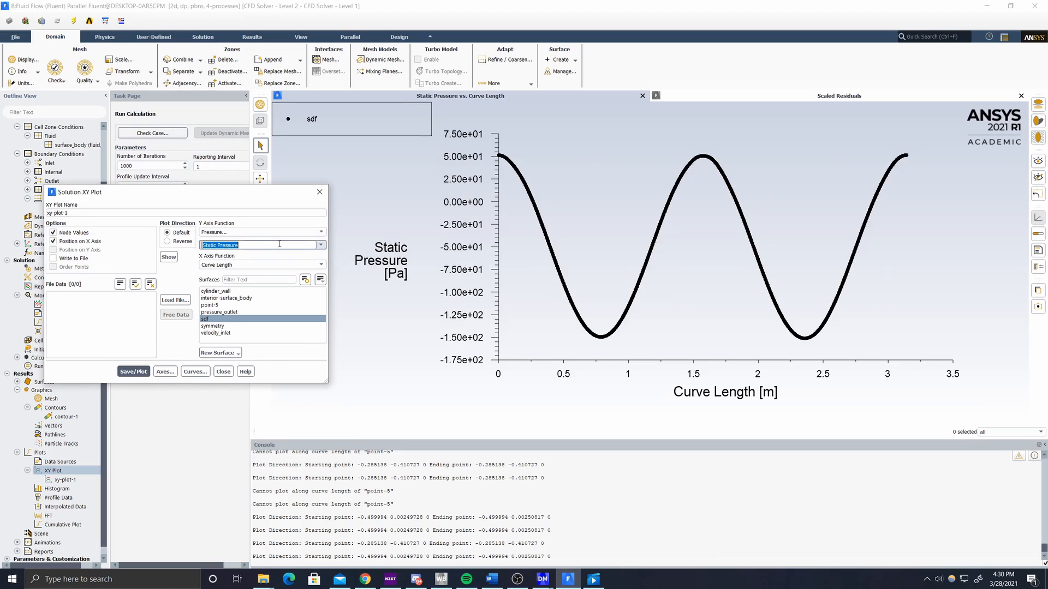
# Step: Set the Y axis pressure quantity to Pressure Coefficient and plot it along the sdf curve length
pyautogui.click(320, 245)
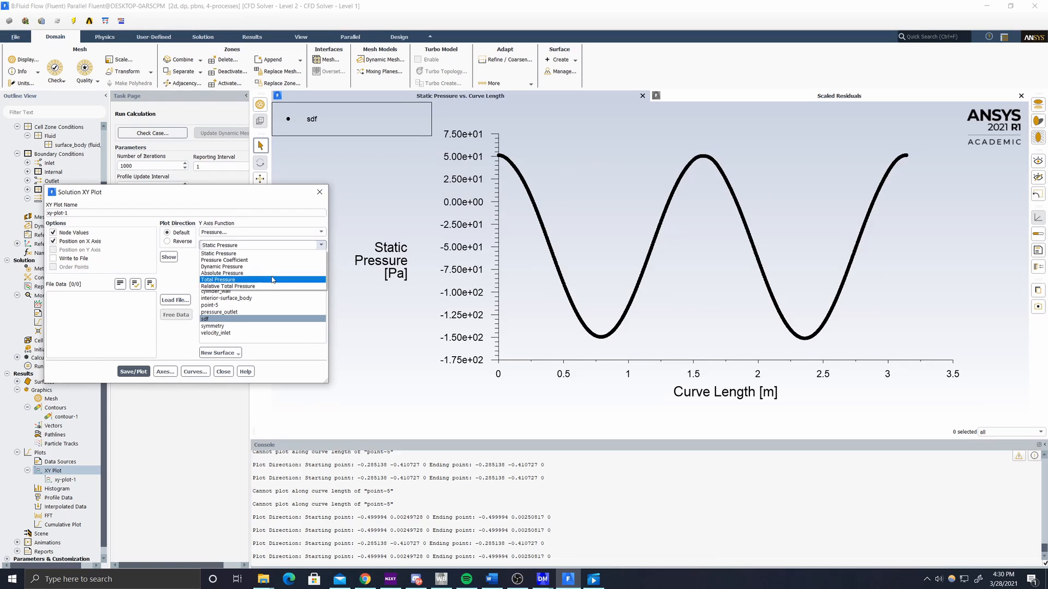
pyautogui.click(225, 259)
pyautogui.click(134, 372)
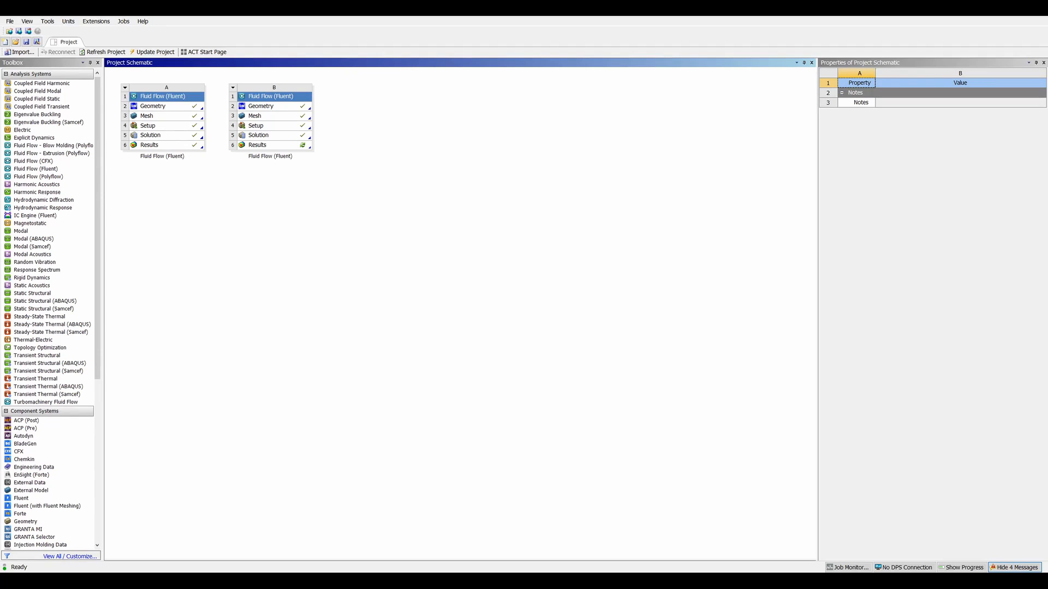
# Step: Open the results of Fluid Flow system B in CFD-Post, face the XY plane and insert a streamline named Streamline 1
pyautogui.doubleClick(260, 145)
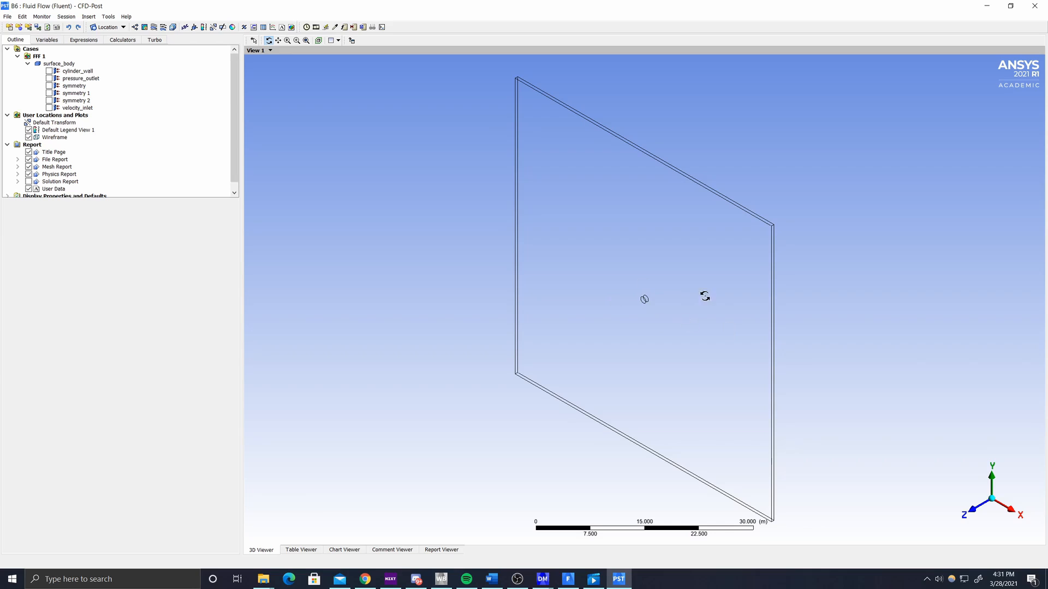
pyautogui.click(974, 512)
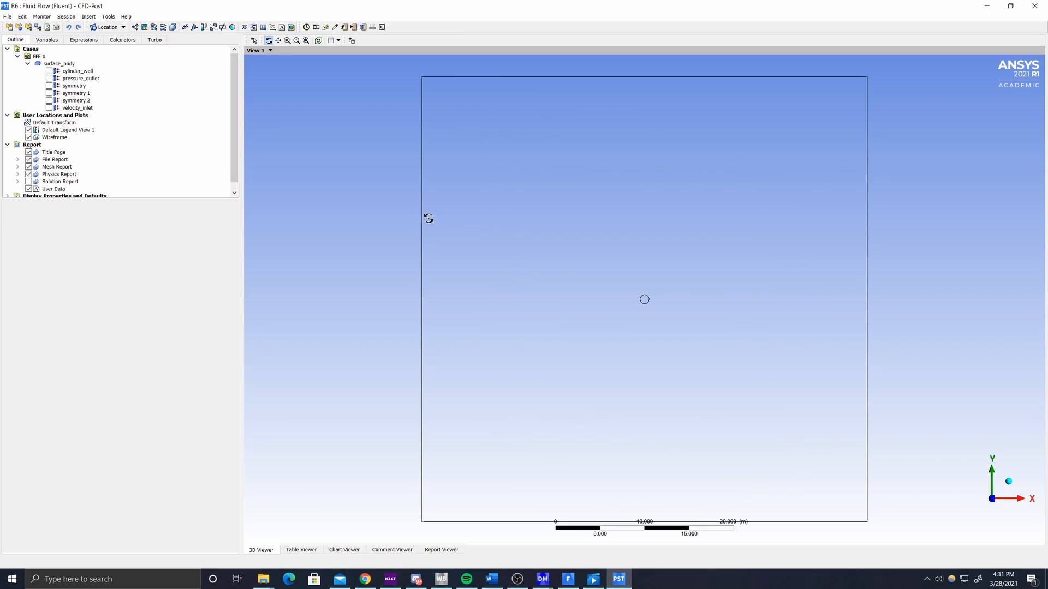
pyautogui.click(154, 28)
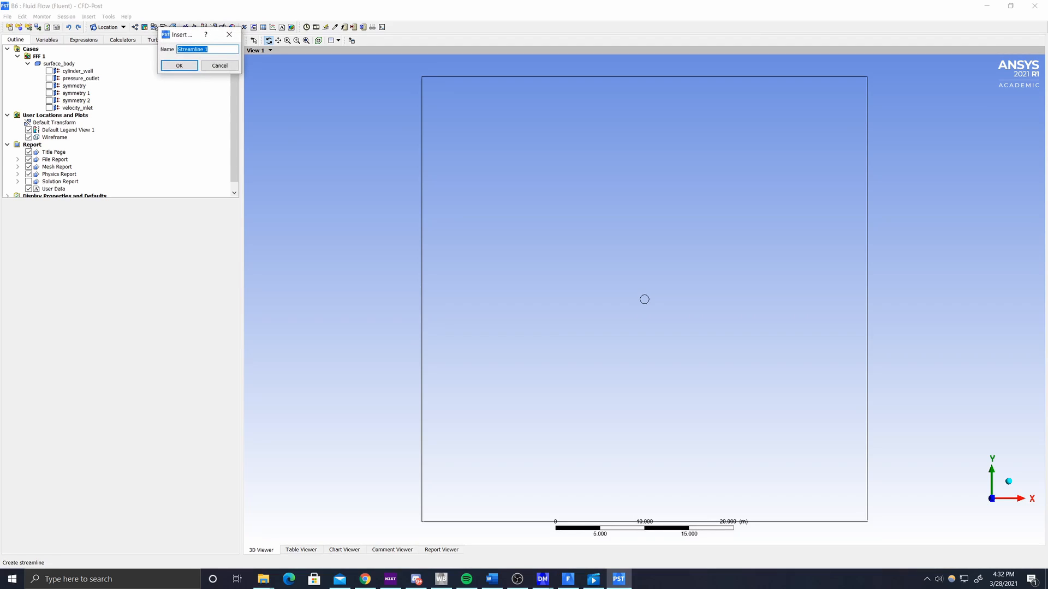
pyautogui.click(173, 69)
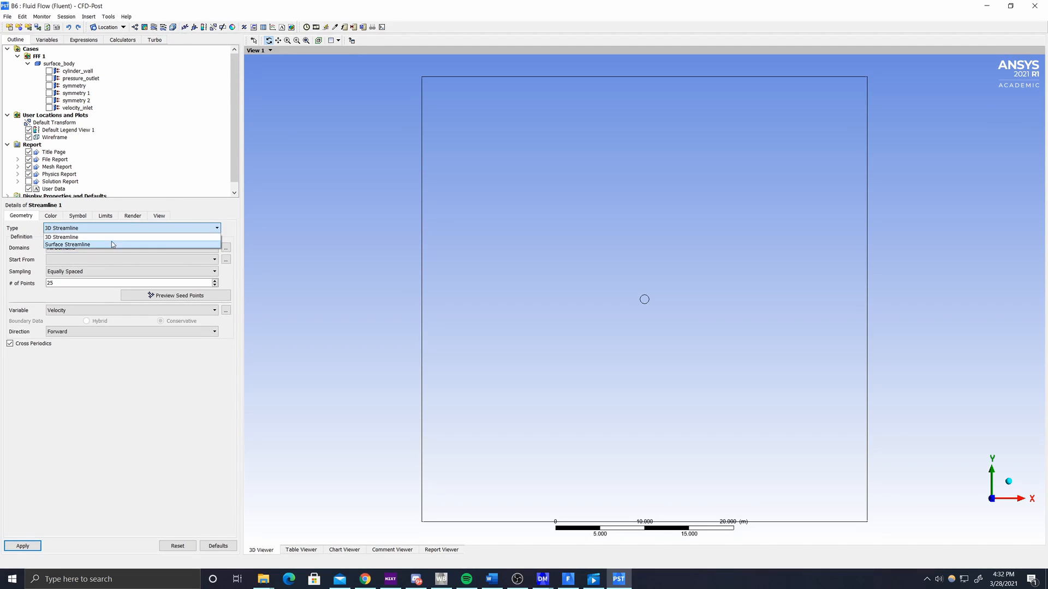
# Step: Define Streamline 1 as a surface streamline on symmetry 1 with 400 equally spaced points and display it
pyautogui.click(89, 244)
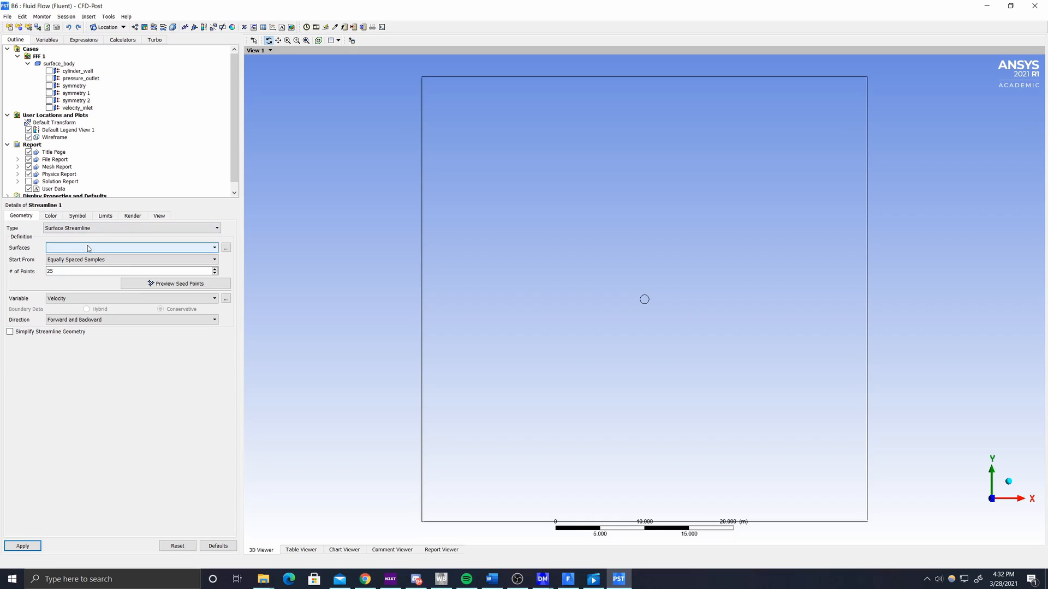
pyautogui.click(158, 248)
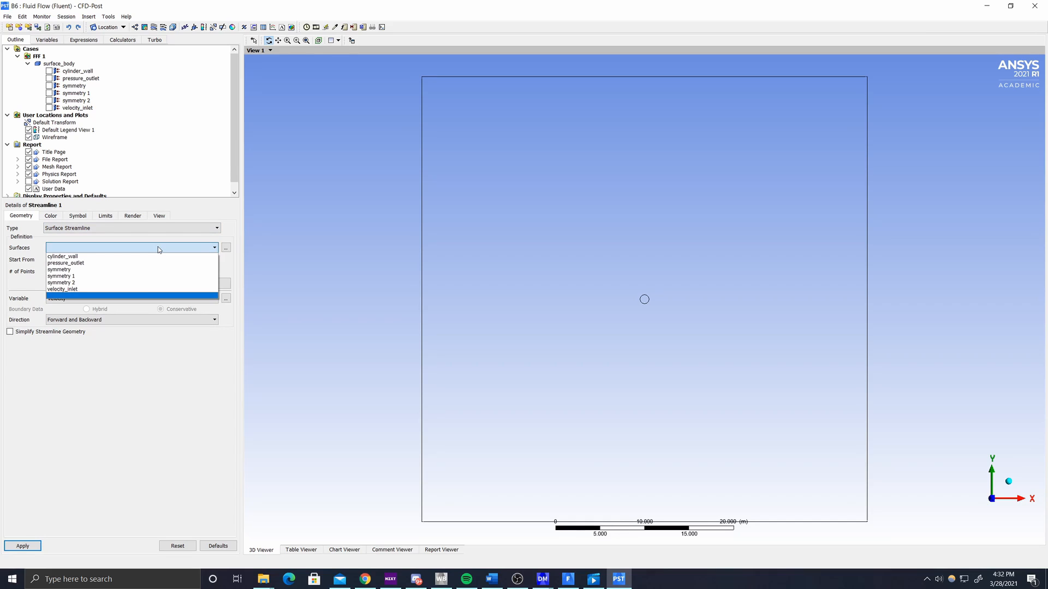
pyautogui.click(116, 277)
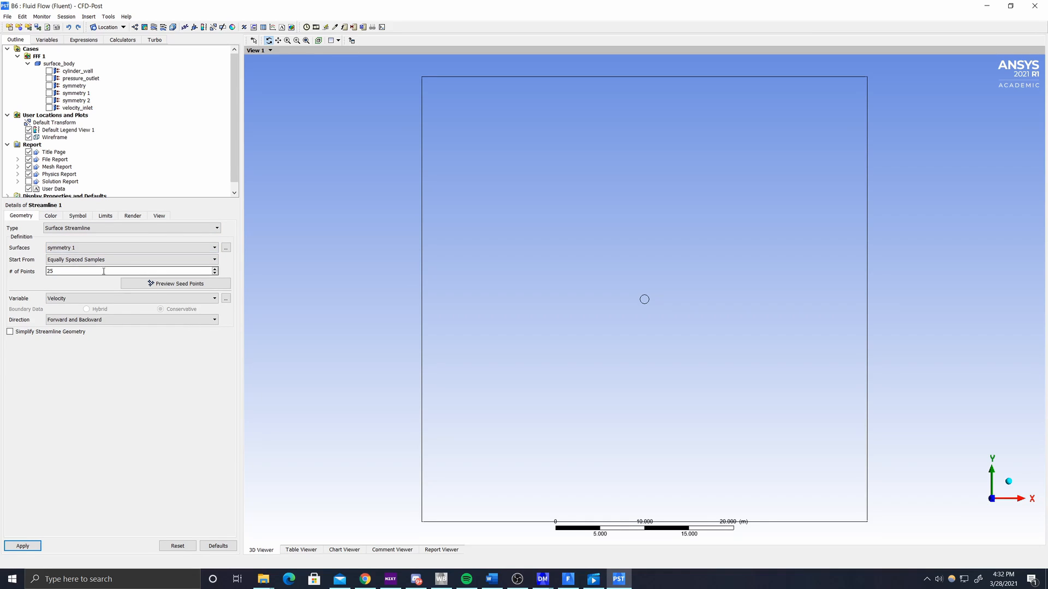
pyautogui.doubleClick(82, 270)
pyautogui.write('4')
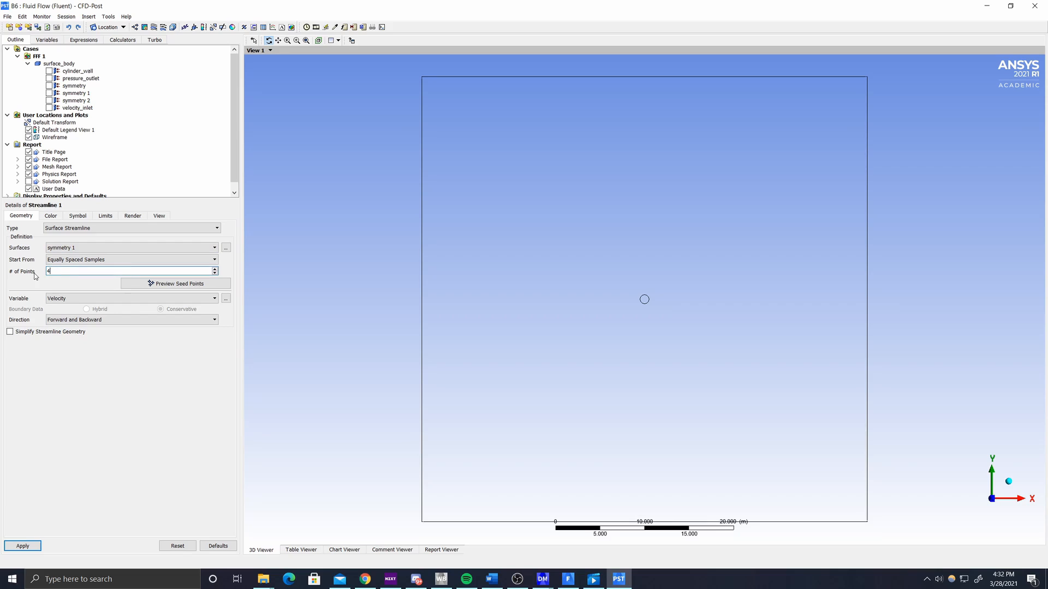
pyautogui.write('00')
pyautogui.click(17, 546)
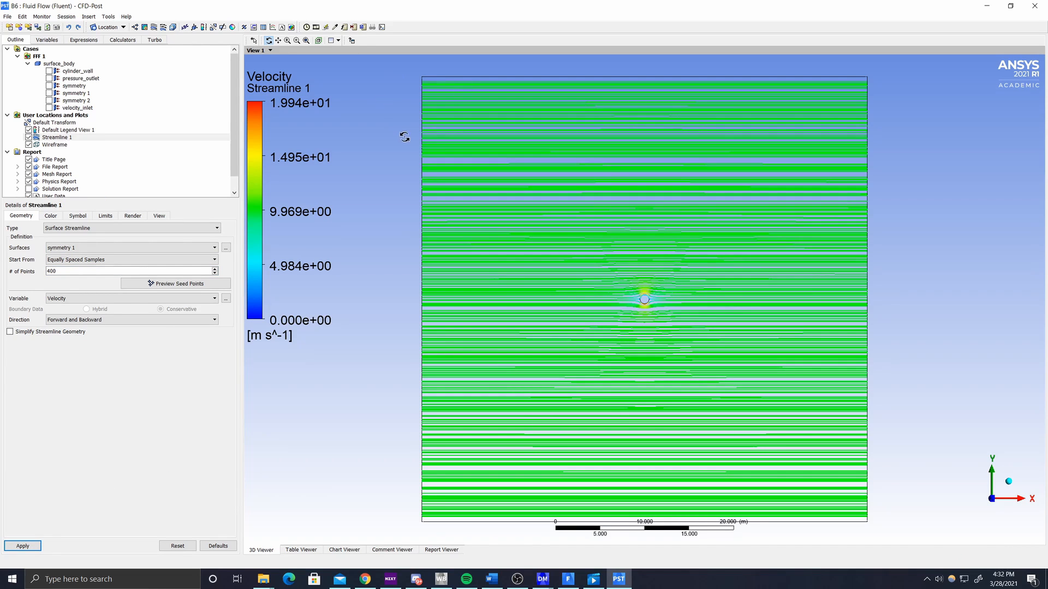
pyautogui.click(277, 41)
pyautogui.scroll(-1, 644, 377)
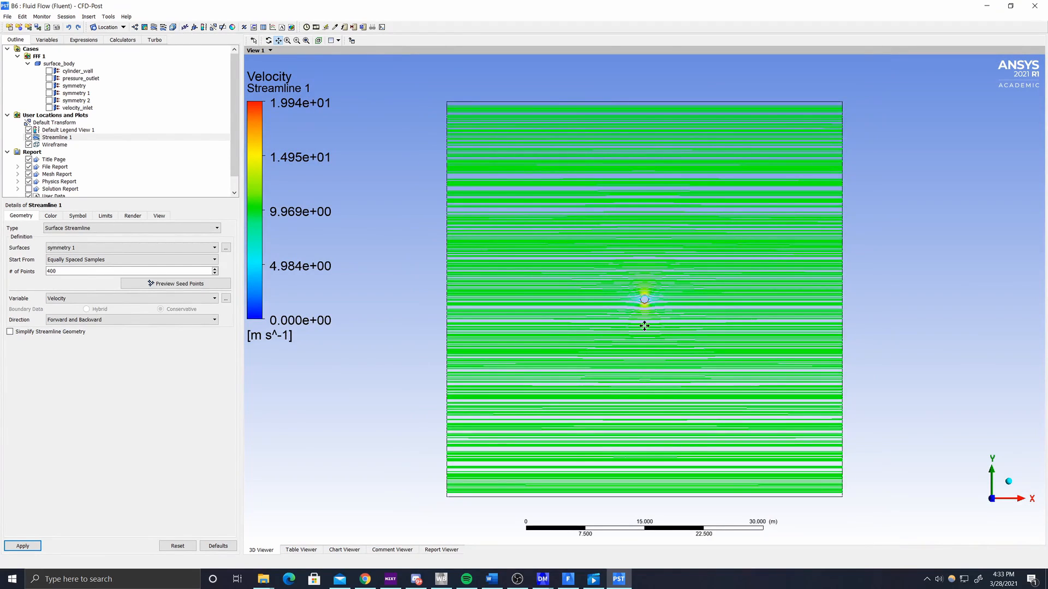
# Step: Inspect the velocity streamlines closely around the cylinder
pyautogui.click(52, 271)
pyautogui.scroll(2, 662, 317)
pyautogui.scroll(4, 662, 317)
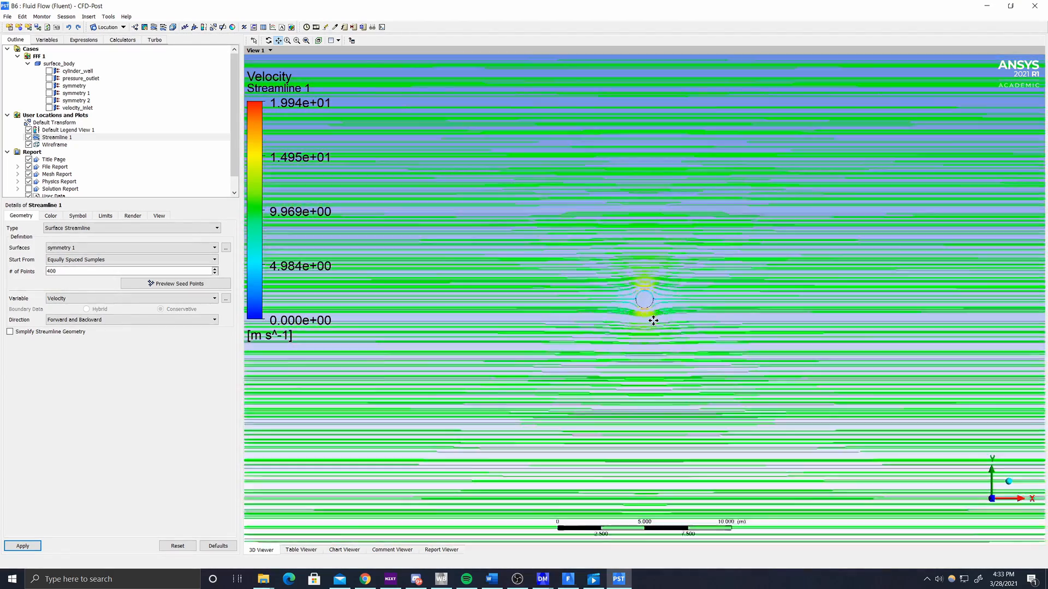
pyautogui.scroll(2, 663, 323)
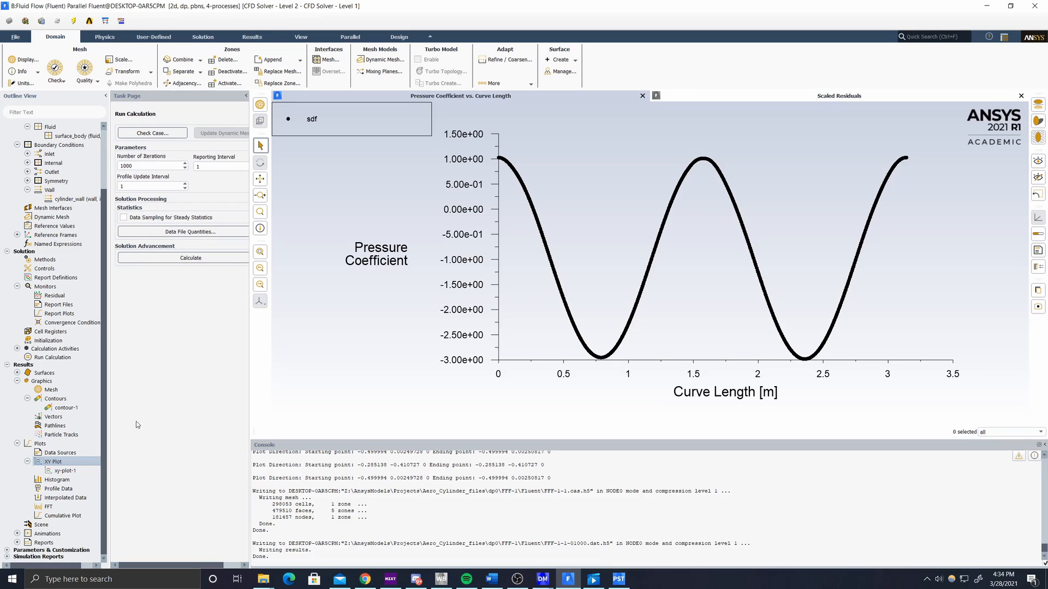
# Step: In the inviscid case in Fluent, print the force report for cylinder_wall along direction vector X 1, Y 0
pyautogui.click(17, 543)
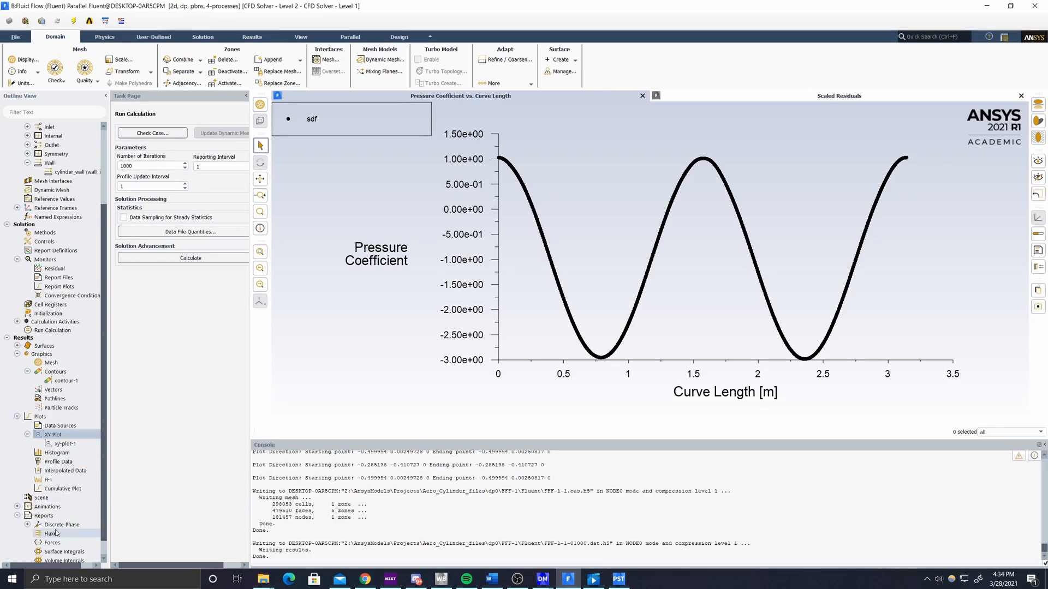
pyautogui.doubleClick(53, 525)
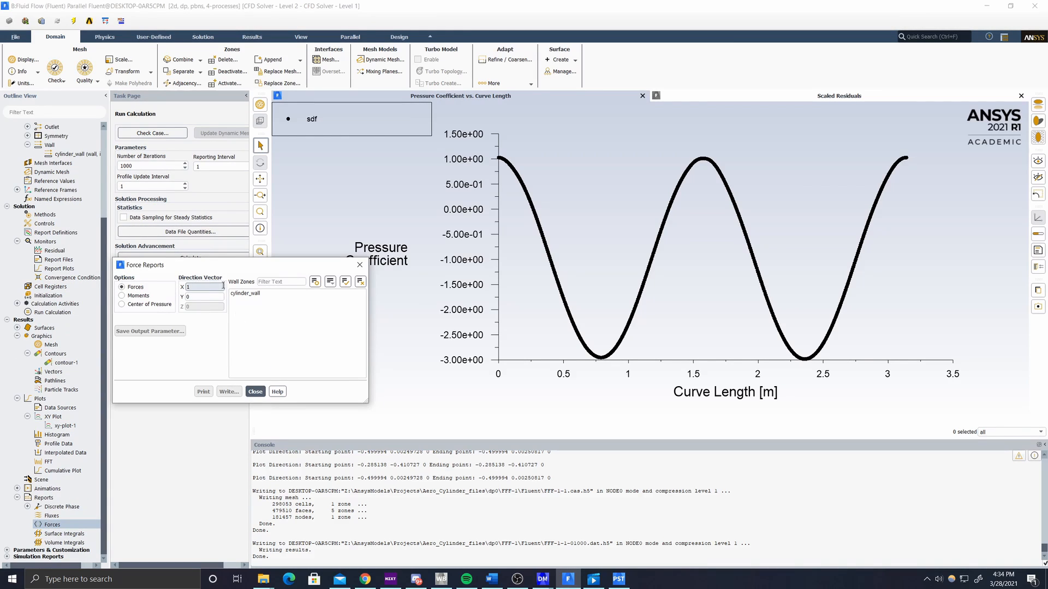
pyautogui.click(248, 294)
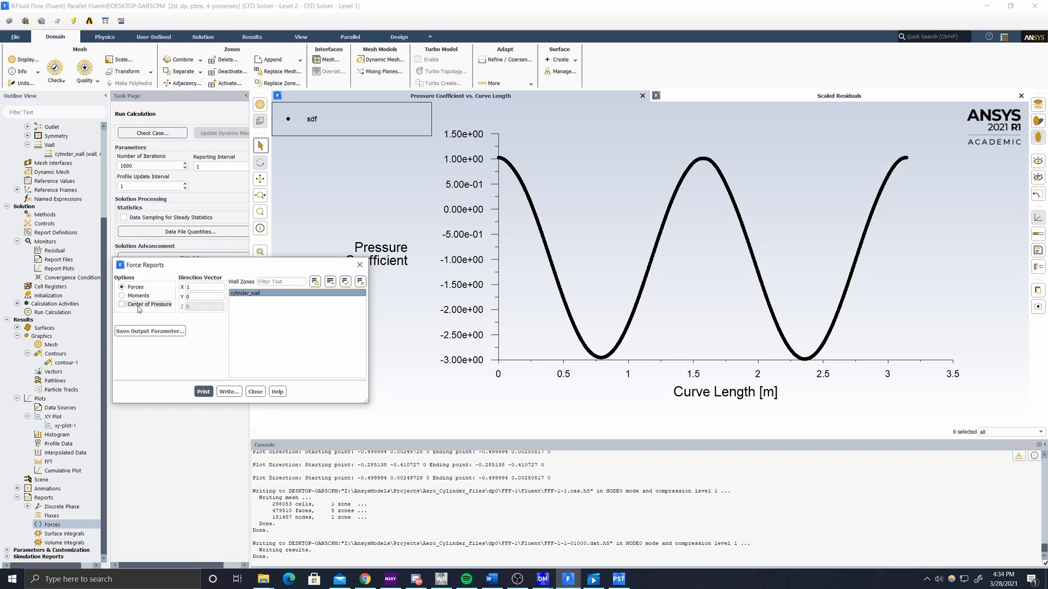
pyautogui.doubleClick(197, 287)
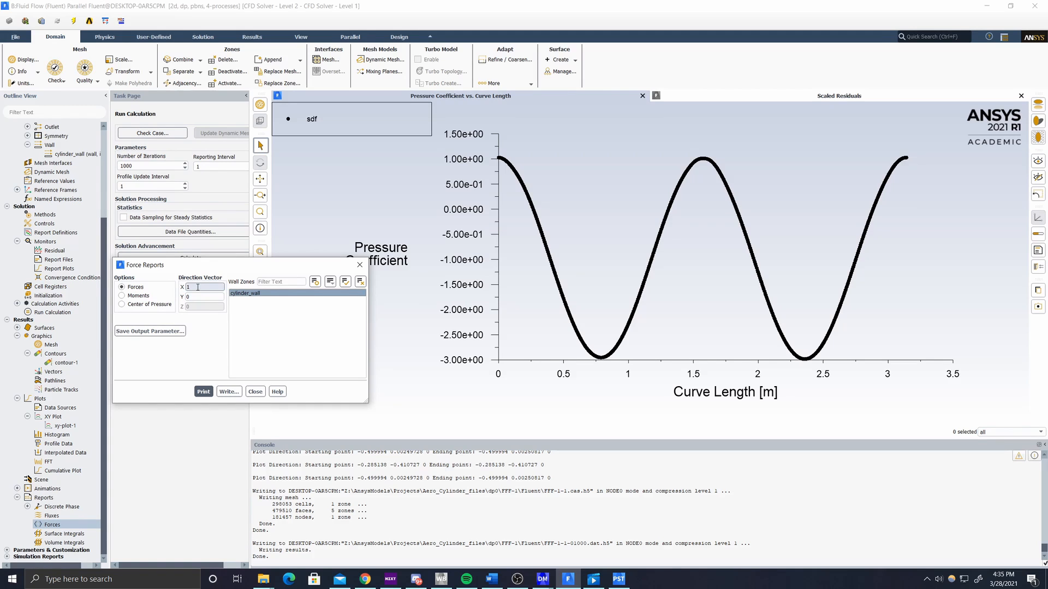
pyautogui.click(203, 391)
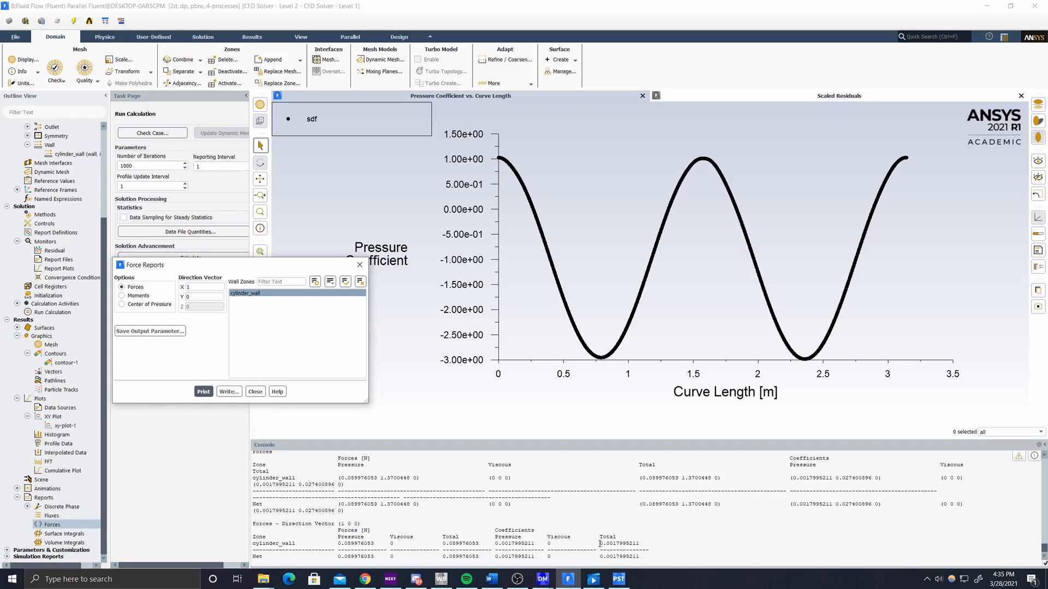
pyautogui.moveTo(600, 543); pyautogui.dragTo(638, 556)
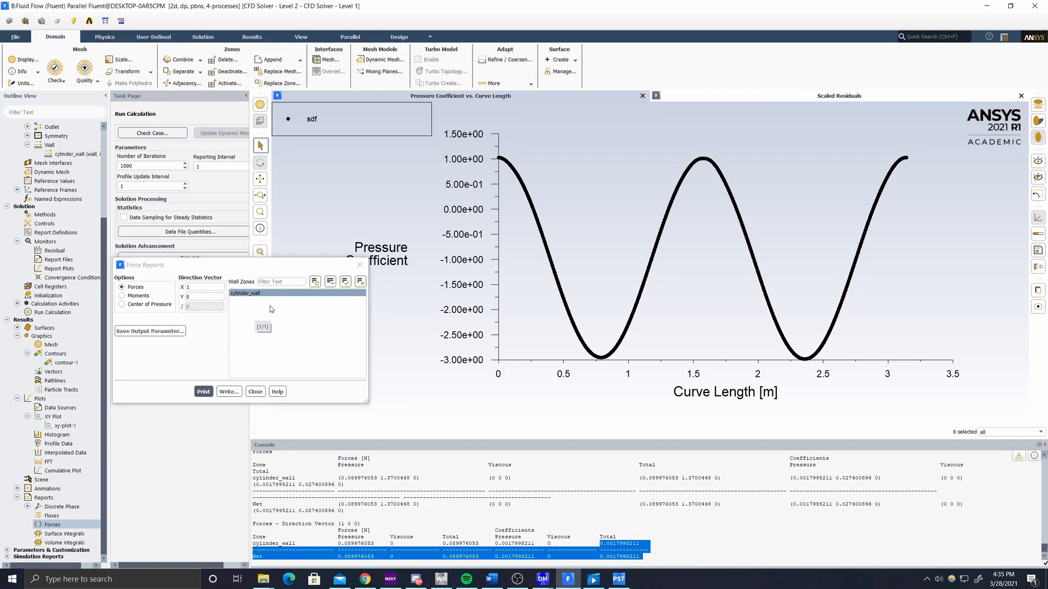
# Step: Set the force direction vector to X 0, Y 1 and print the force report for cylinder_wall
pyautogui.doubleClick(188, 287)
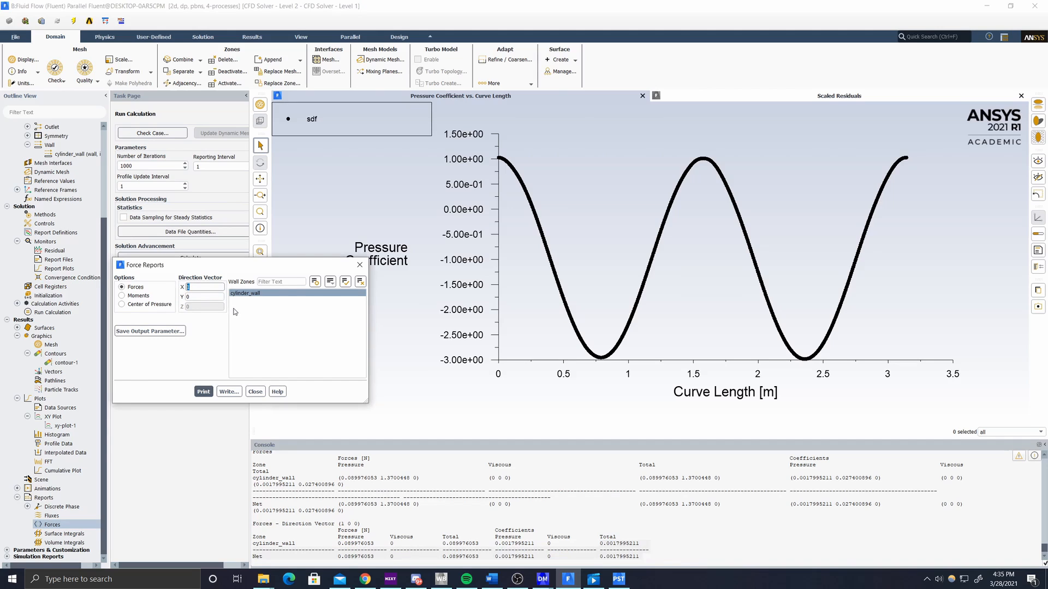
pyautogui.write('0')
pyautogui.moveTo(200, 297); pyautogui.dragTo(173, 300)
pyautogui.write('1')
pyautogui.click(202, 393)
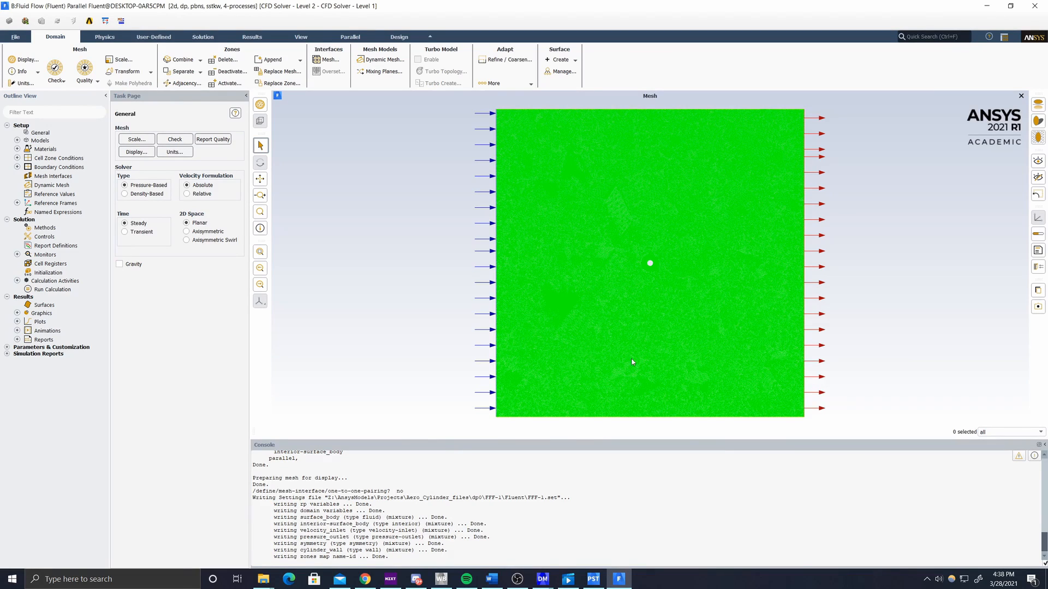
# Step: In the new Fluent setup, set the viscous model to Laminar
pyautogui.click(17, 140)
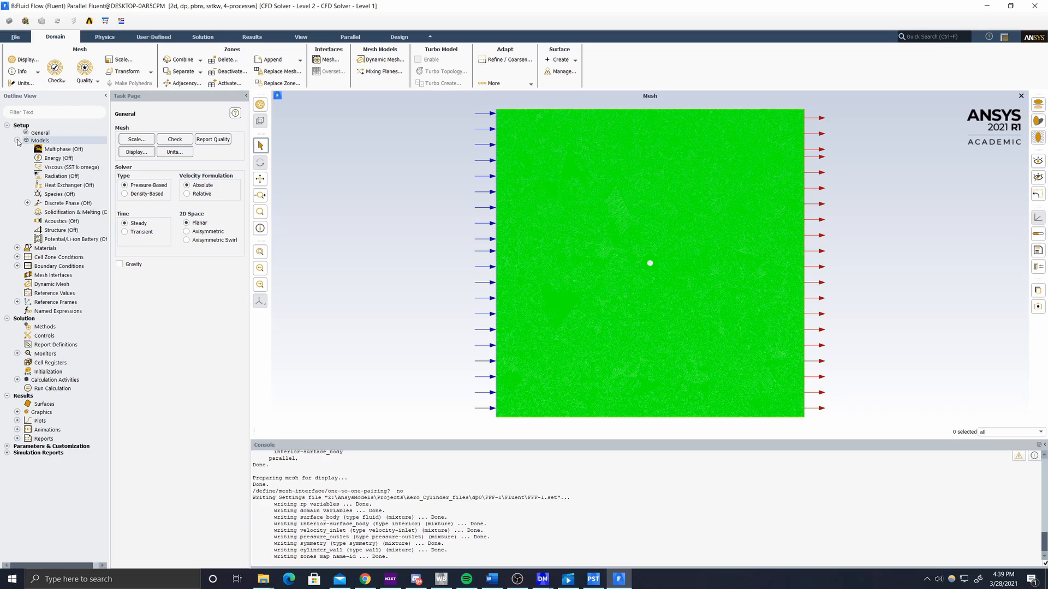
pyautogui.doubleClick(64, 168)
pyautogui.click(122, 288)
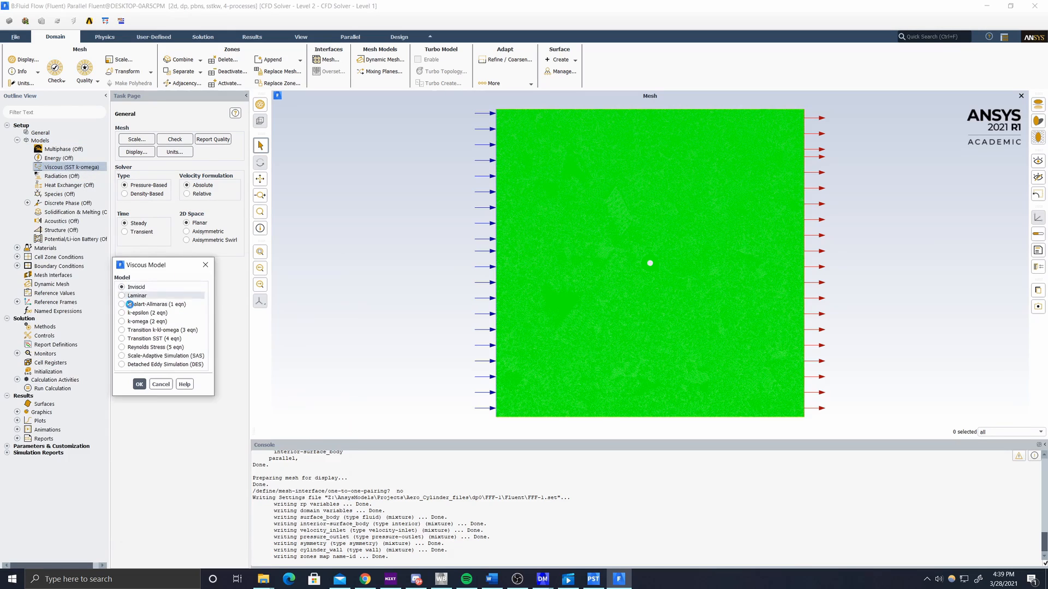
pyautogui.click(122, 296)
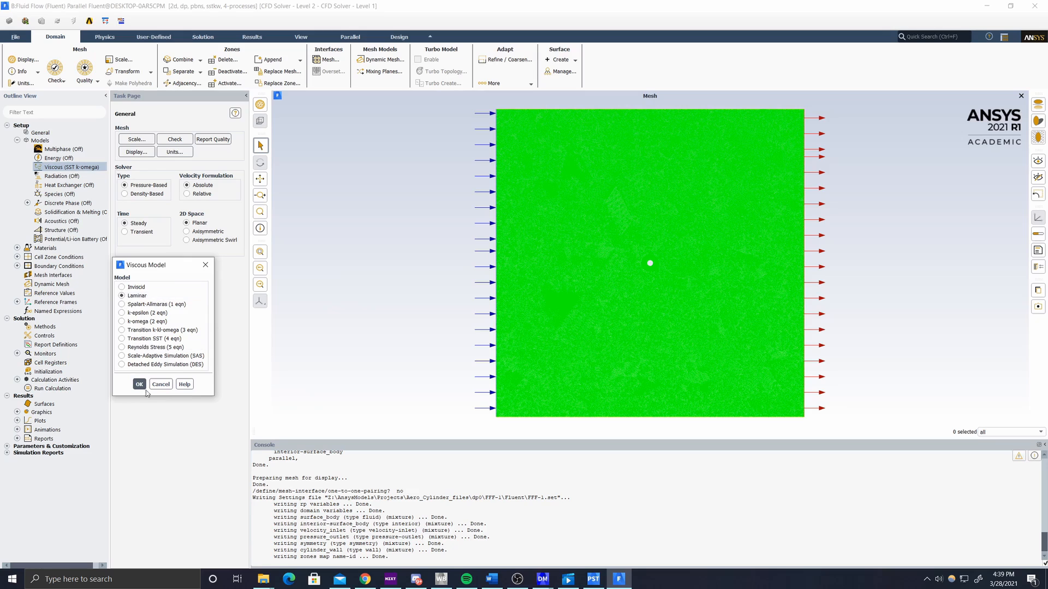
pyautogui.click(140, 385)
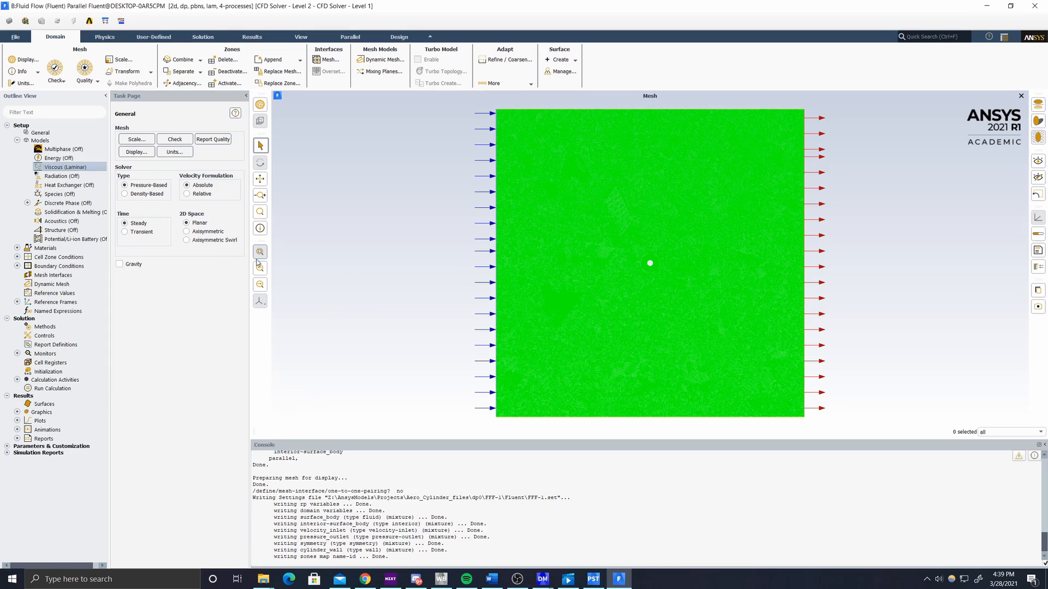
# Step: Set air's constant density to 0.21324 kg/m³ and its constant viscosity to 1.42164e-05 kg/(m s)
pyautogui.click(17, 248)
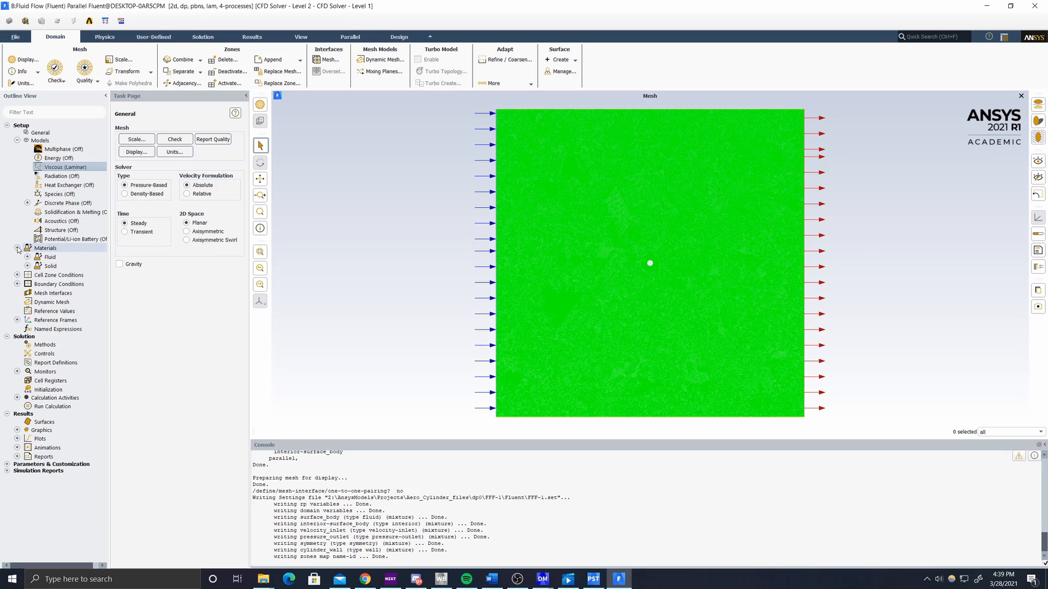
pyautogui.click(28, 257)
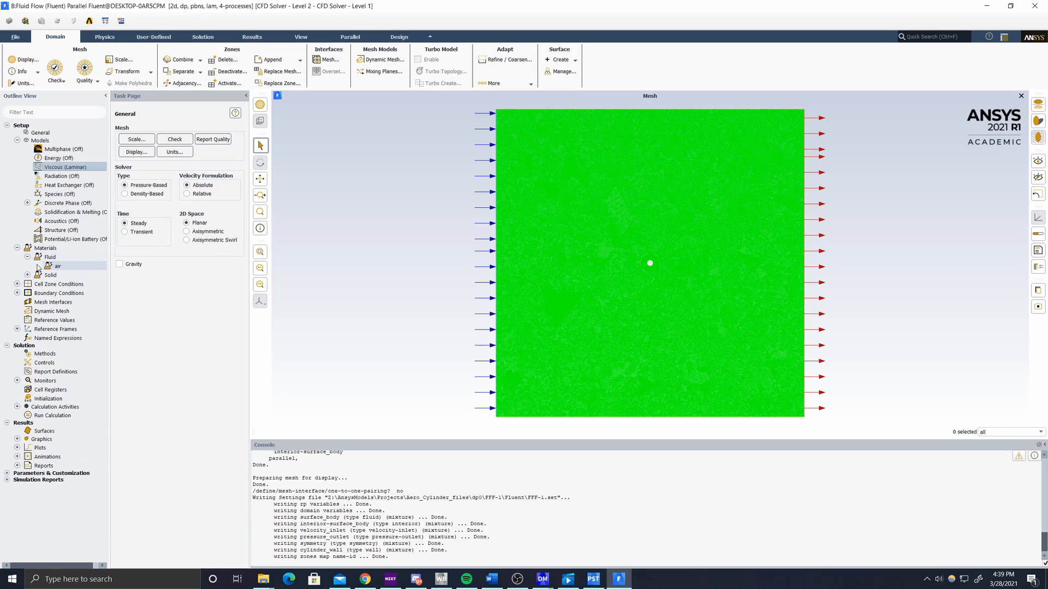
pyautogui.click(61, 266)
pyautogui.doubleClick(61, 266)
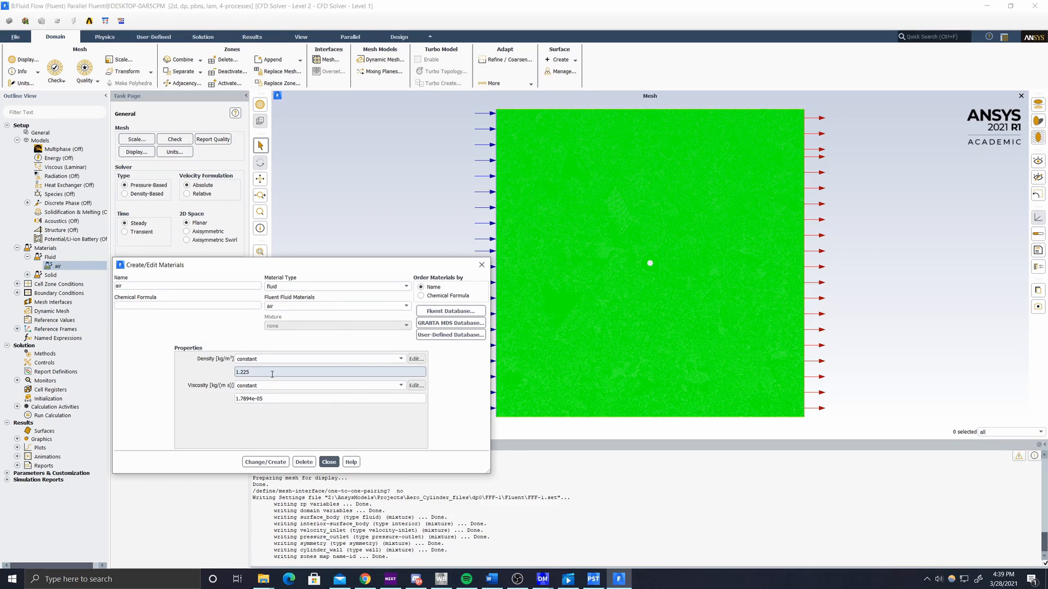
pyautogui.moveTo(272, 375); pyautogui.dragTo(221, 375)
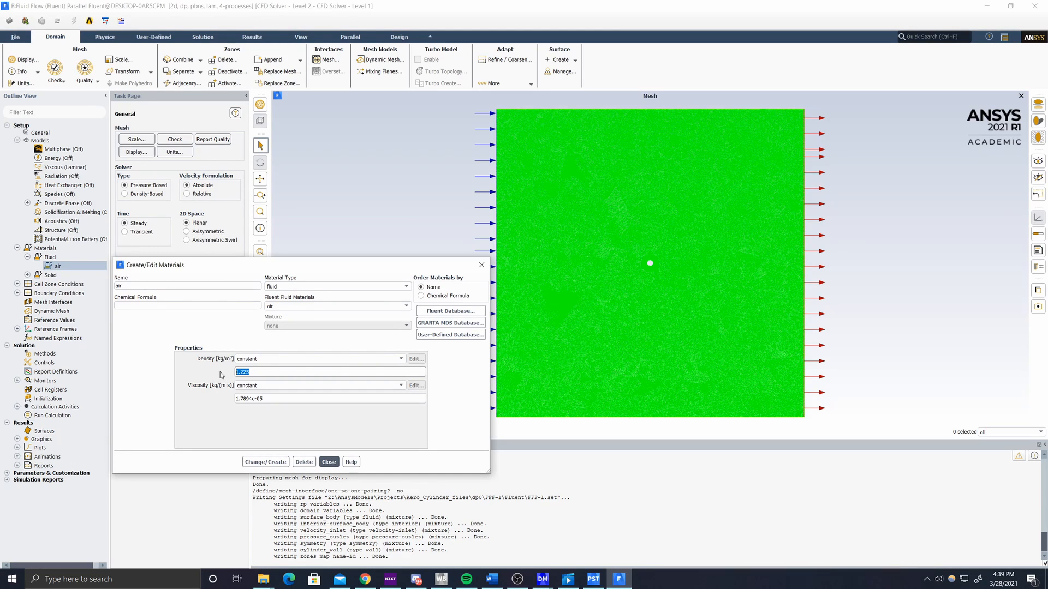
pyautogui.write('0.21324')
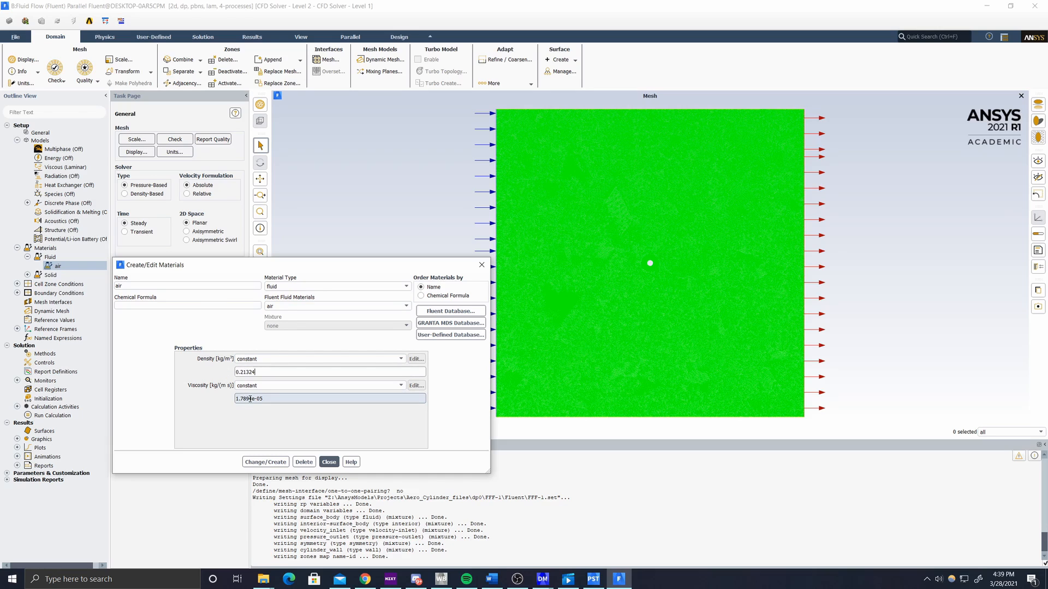
pyautogui.moveTo(250, 399); pyautogui.dragTo(241, 400)
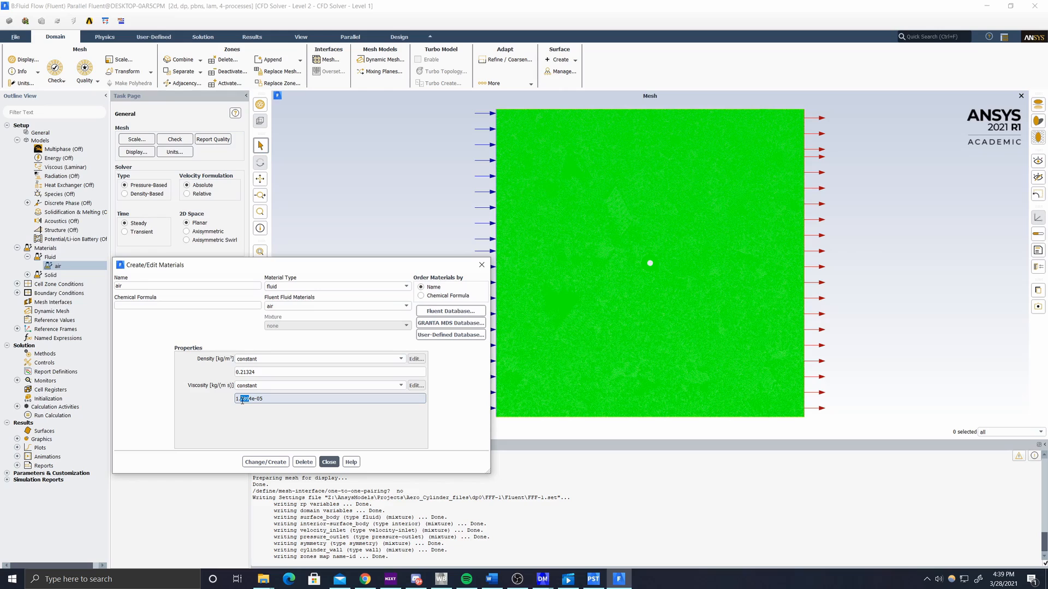
pyautogui.write('4216')
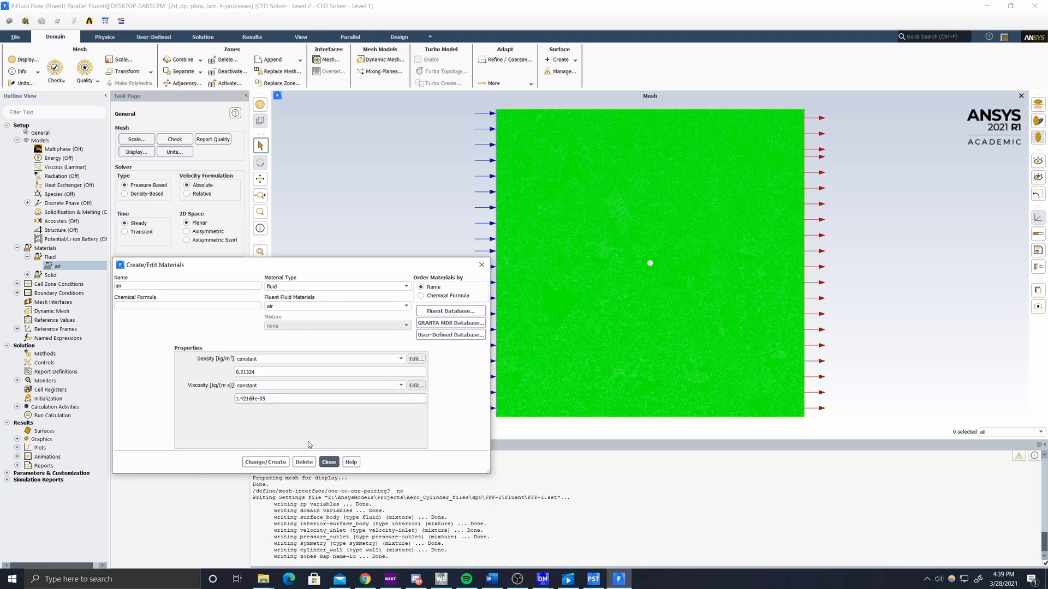
pyautogui.click(265, 462)
pyautogui.click(481, 266)
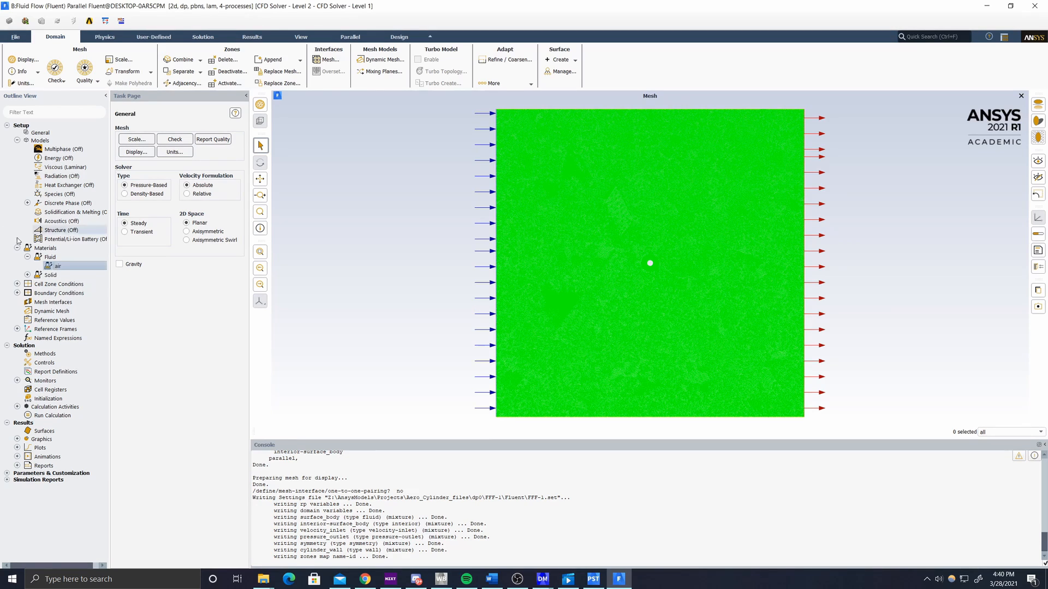
# Step: Check the air properties assigned to the surface_body cell zone and apply them there
pyautogui.click(17, 284)
pyautogui.doubleClick(64, 301)
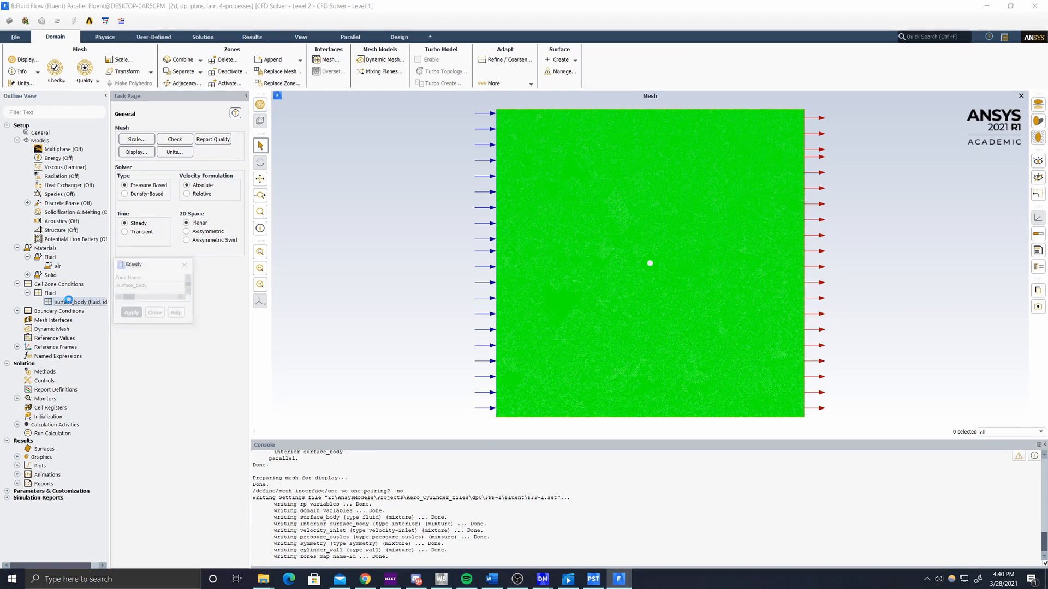
pyautogui.click(240, 306)
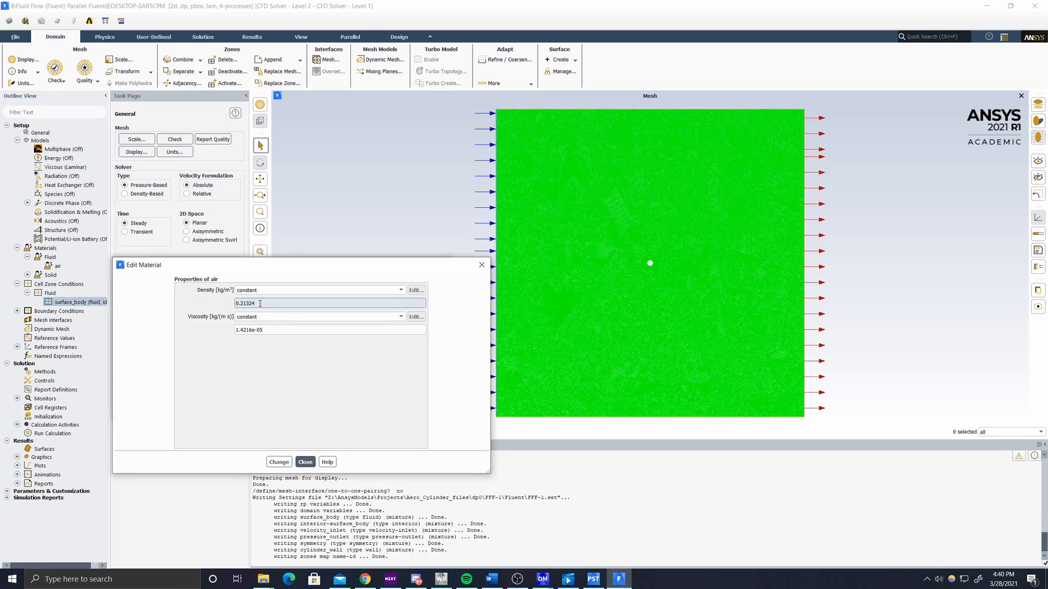
pyautogui.click(279, 462)
pyautogui.click(481, 264)
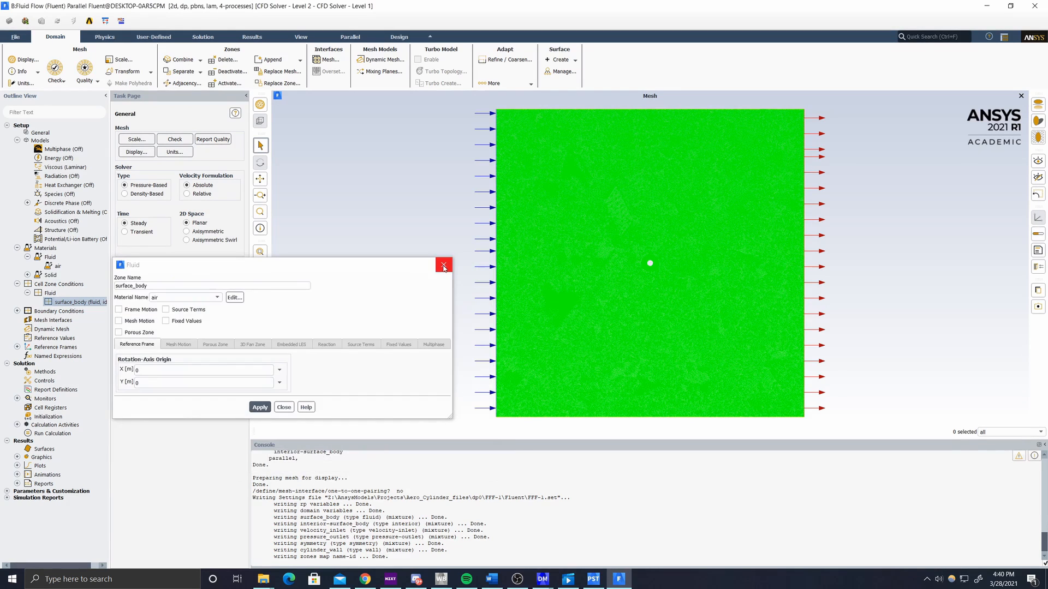
pyautogui.click(444, 267)
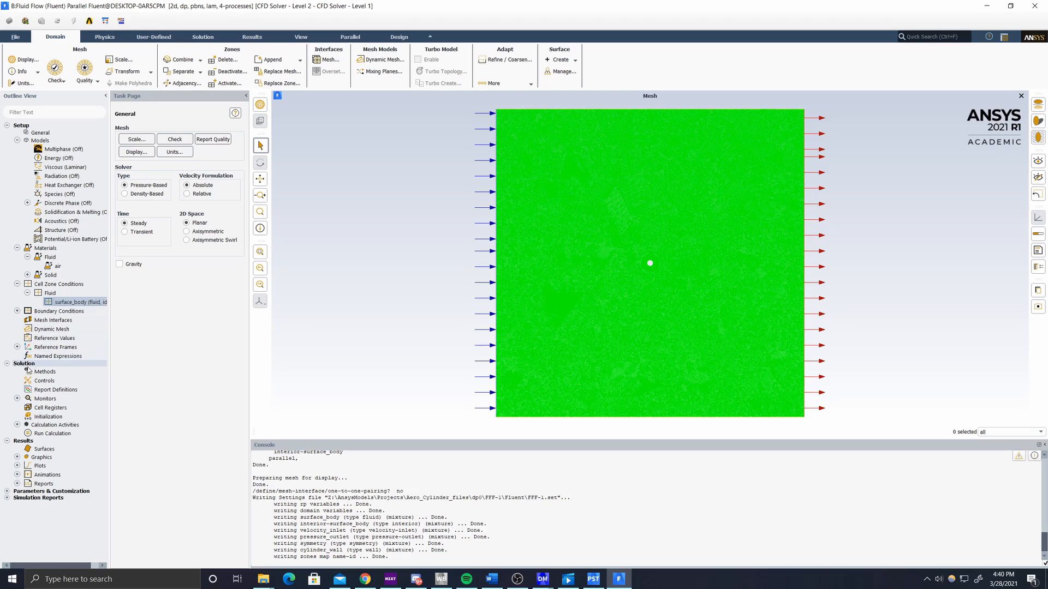
# Step: Set the velocity magnitude of the velocity_inlet boundary to 10 m/s, normal to the boundary
pyautogui.click(17, 311)
pyautogui.doubleClick(55, 311)
pyautogui.doubleClick(145, 171)
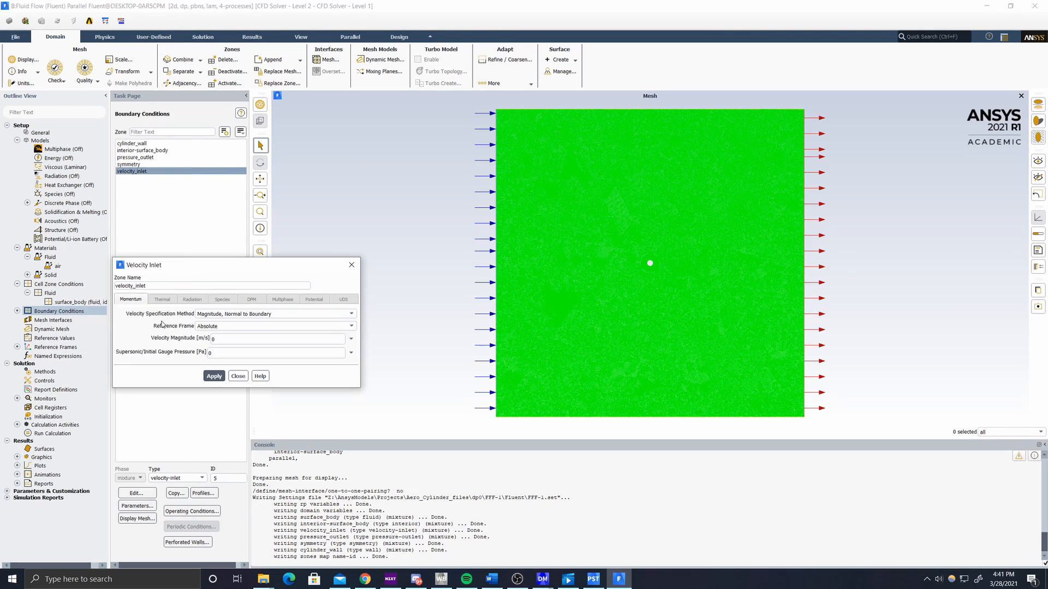
pyautogui.click(214, 339)
pyautogui.click(214, 376)
pyautogui.click(352, 265)
# Step: Review the symmetry, pressure_outlet and cylinder_wall boundaries, keeping 0 Pa outlet gauge pressure and a stationary no-slip wall
pyautogui.doubleClick(147, 164)
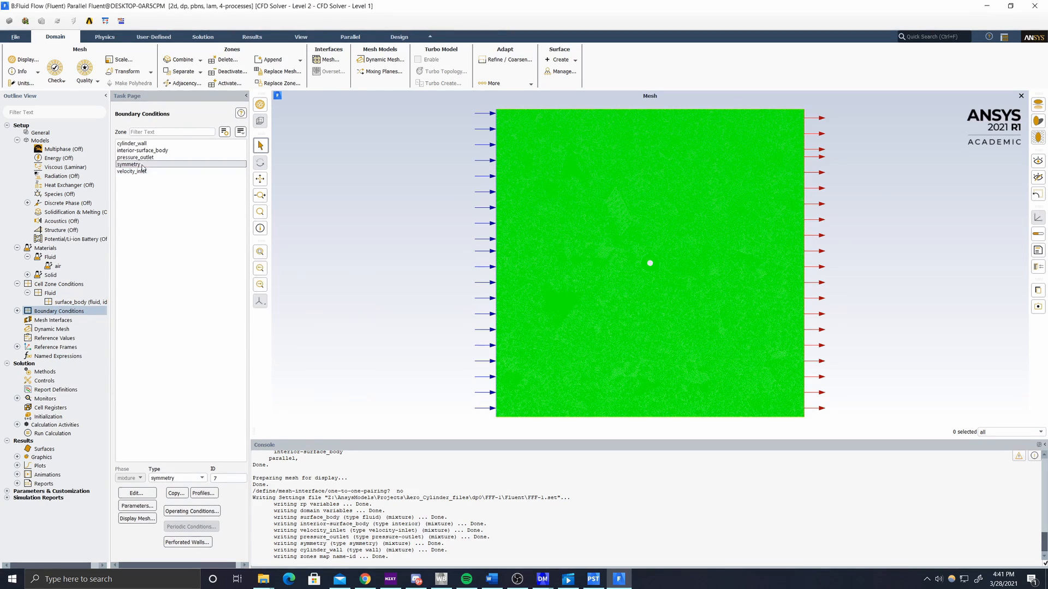
pyautogui.click(302, 265)
pyautogui.doubleClick(147, 157)
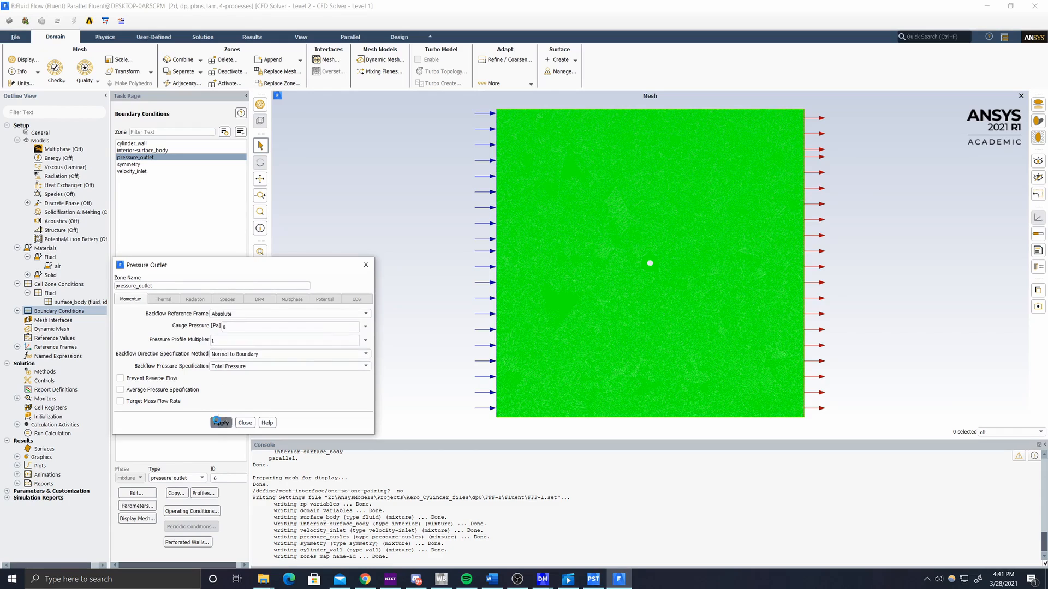
pyautogui.click(365, 265)
pyautogui.doubleClick(131, 143)
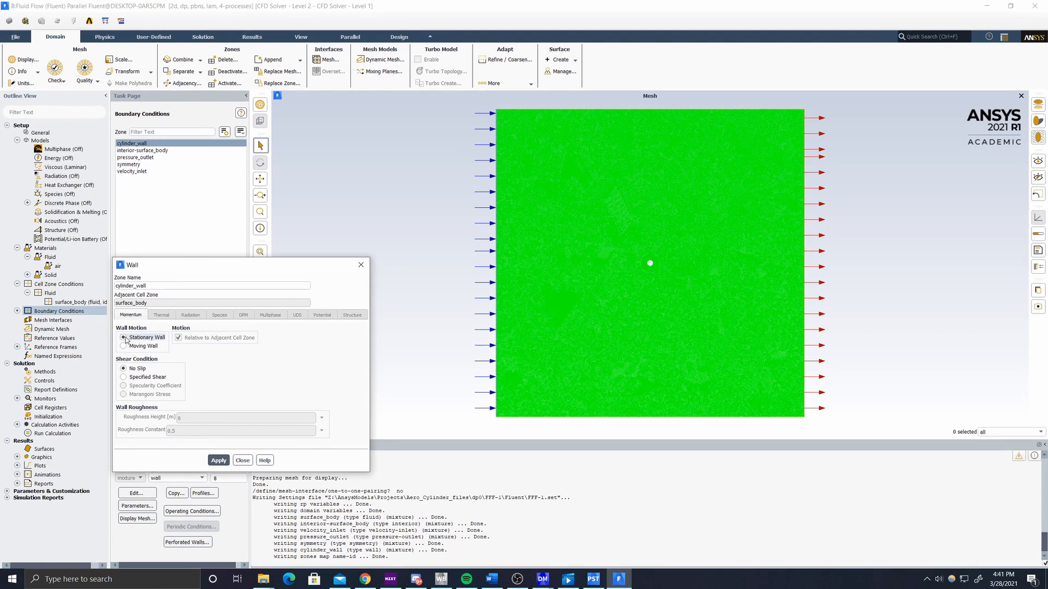
pyautogui.moveTo(200, 265); pyautogui.dragTo(212, 204)
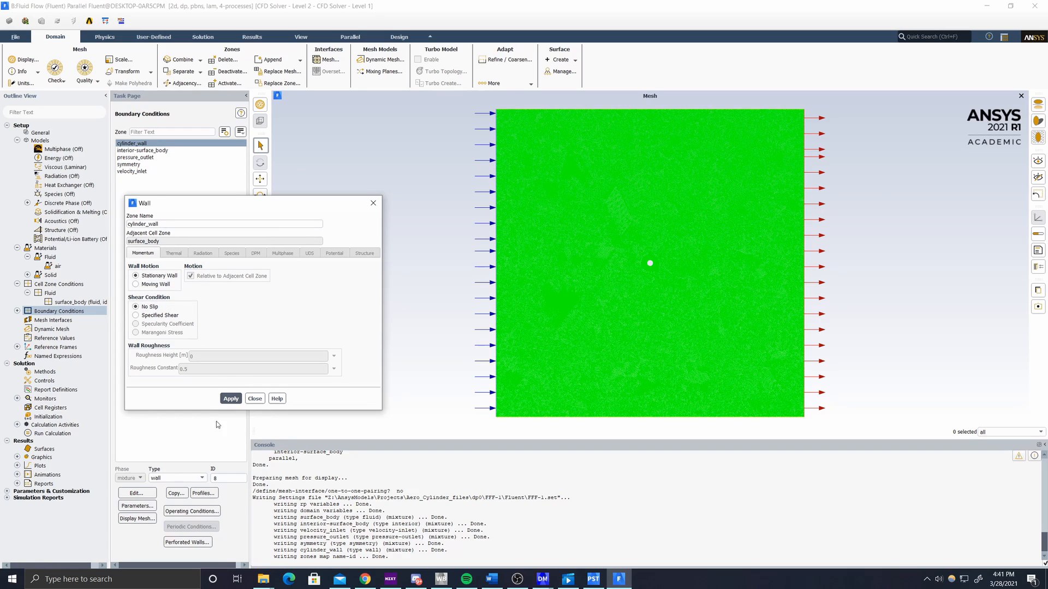
pyautogui.click(373, 203)
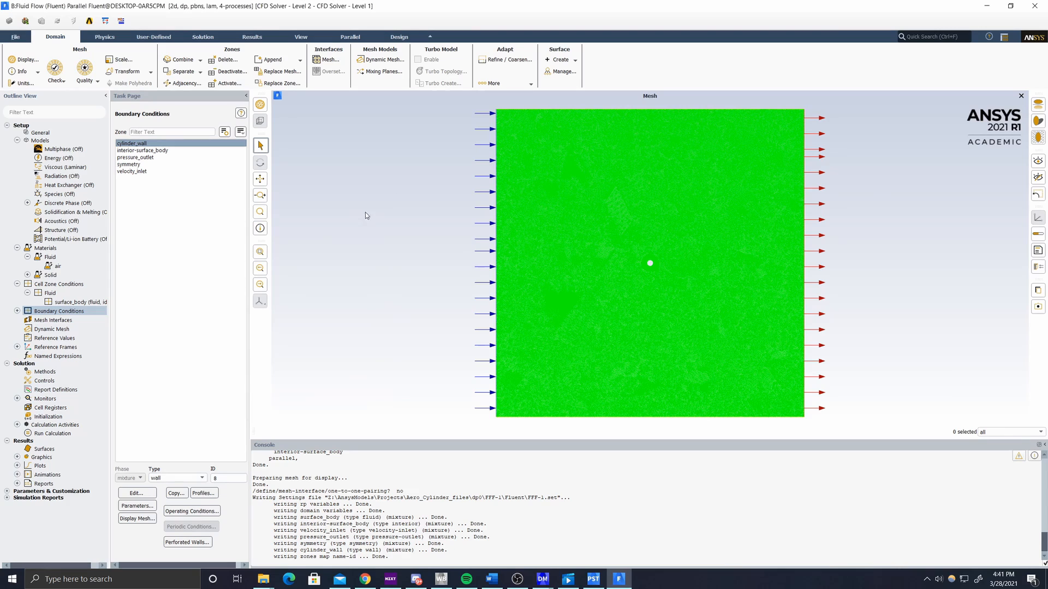
# Step: Compute the reference values from velocity_inlet
pyautogui.click(198, 172)
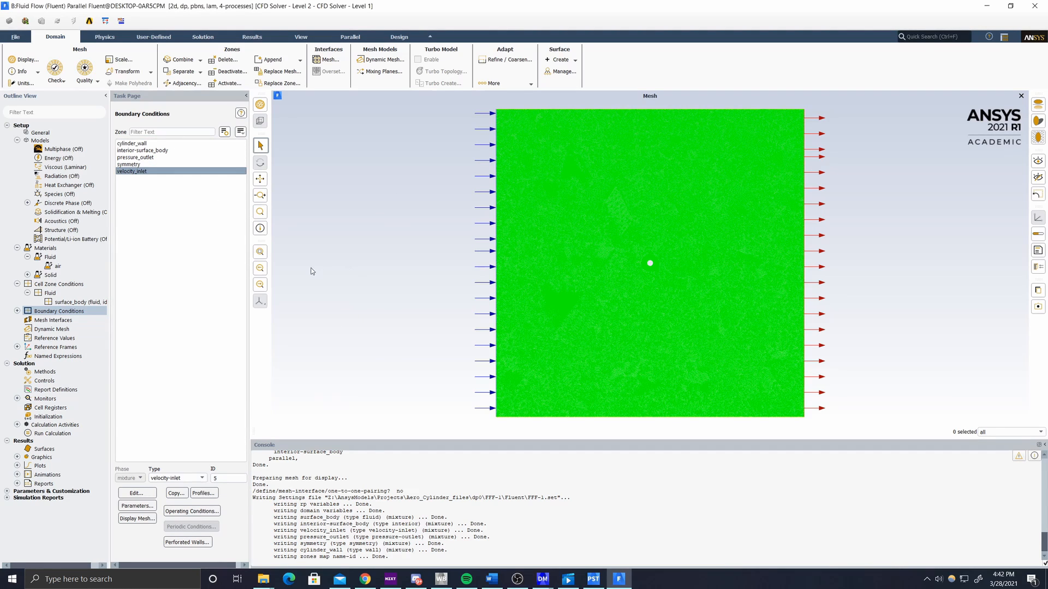
pyautogui.click(54, 338)
pyautogui.click(197, 137)
pyautogui.click(185, 157)
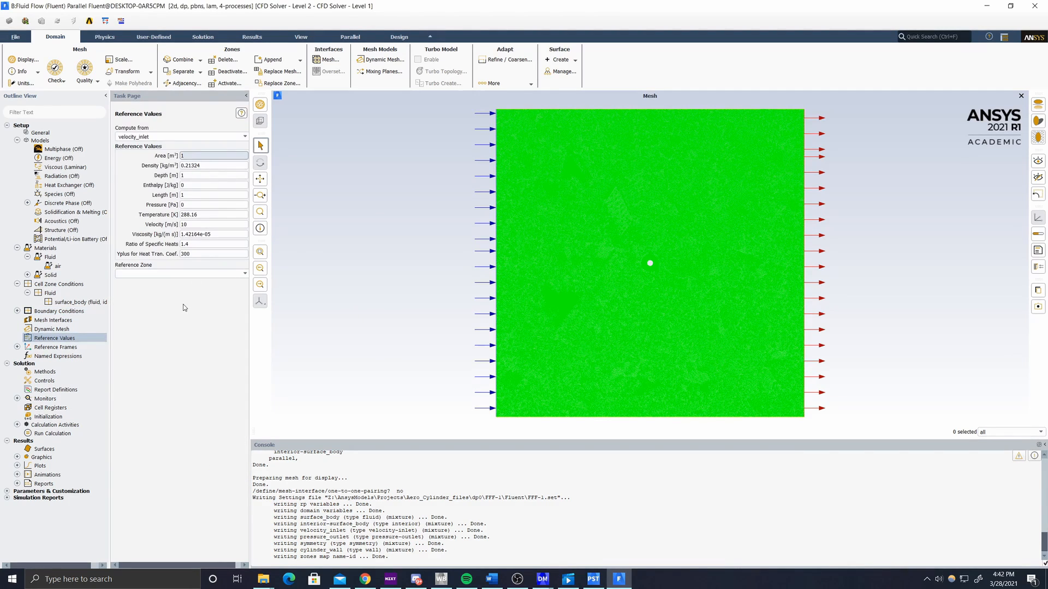
# Step: Set the solution methods to the Coupled scheme with PRESTO! pressure and Second Order Upwind momentum
pyautogui.click(45, 372)
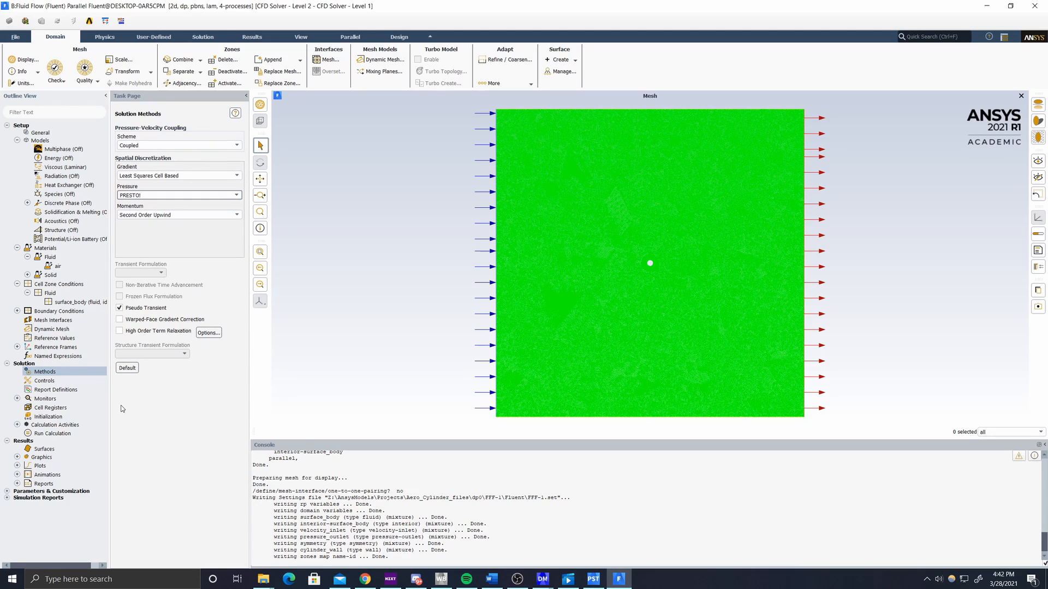
# Step: Check the residual monitor settings and keep the absolute convergence criteria at 0.001
pyautogui.doubleClick(53, 399)
pyautogui.doubleClick(55, 408)
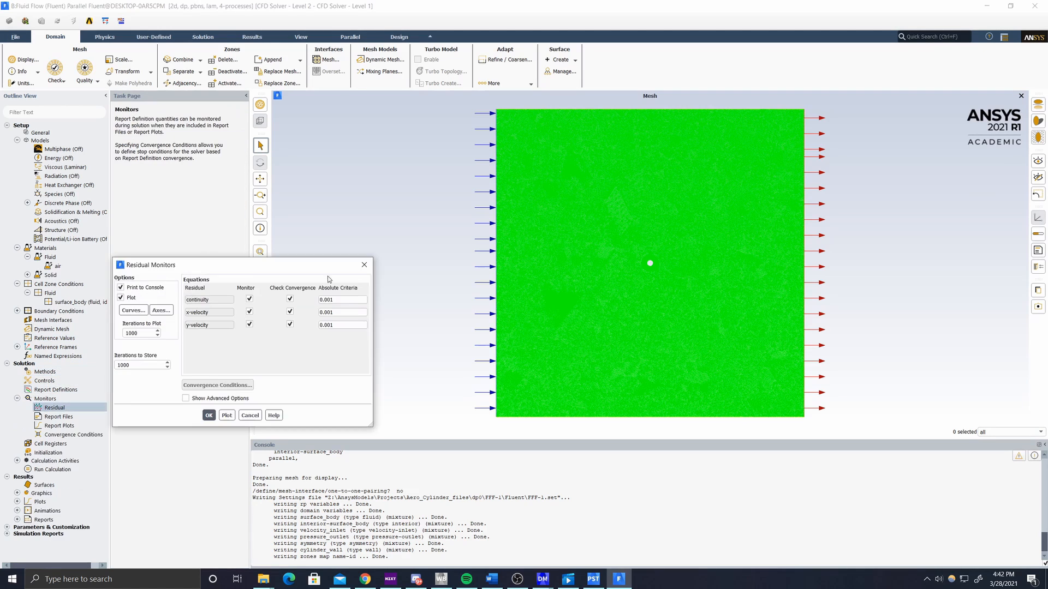
pyautogui.click(362, 265)
# Step: Initialize the solution with the Hybrid Initialization method, relative to the cell zone
pyautogui.click(55, 452)
pyautogui.click(135, 162)
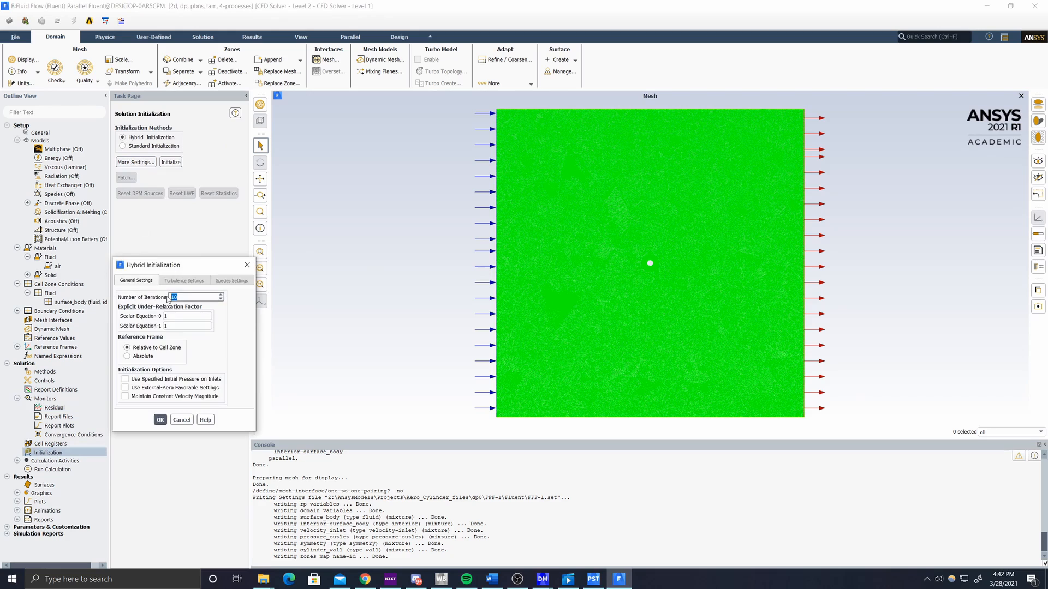
pyautogui.click(158, 419)
pyautogui.click(171, 162)
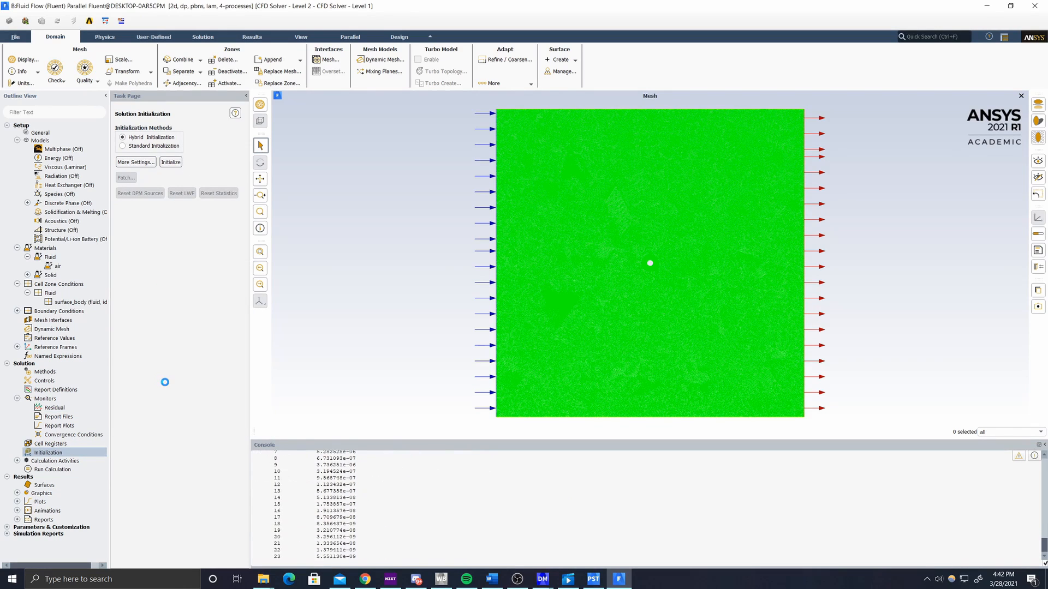
# Step: Run the calculation for 1000 iterations and acknowledge its completion
pyautogui.click(52, 470)
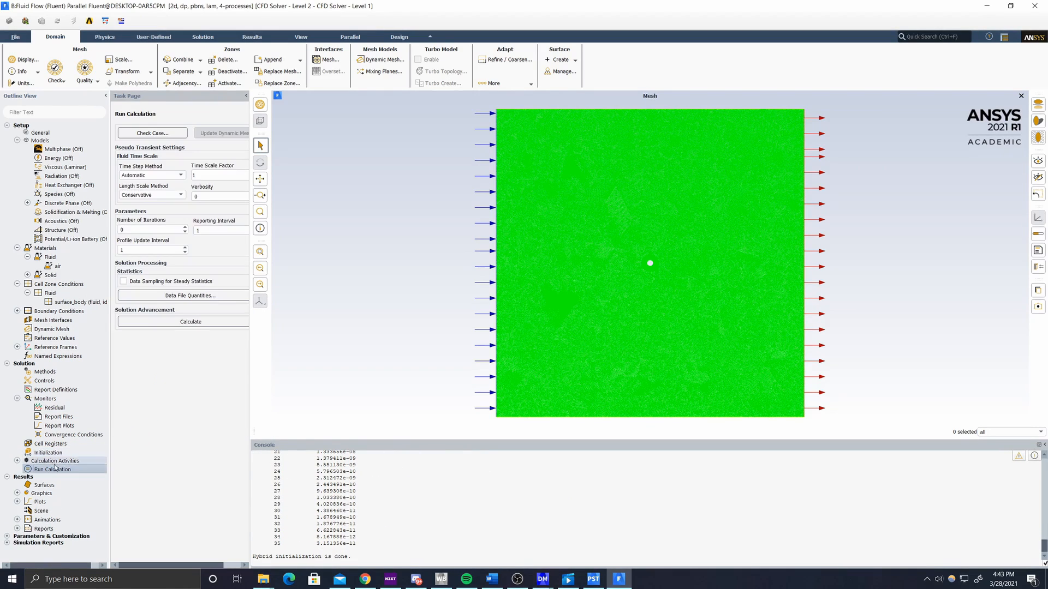
pyautogui.doubleClick(127, 230)
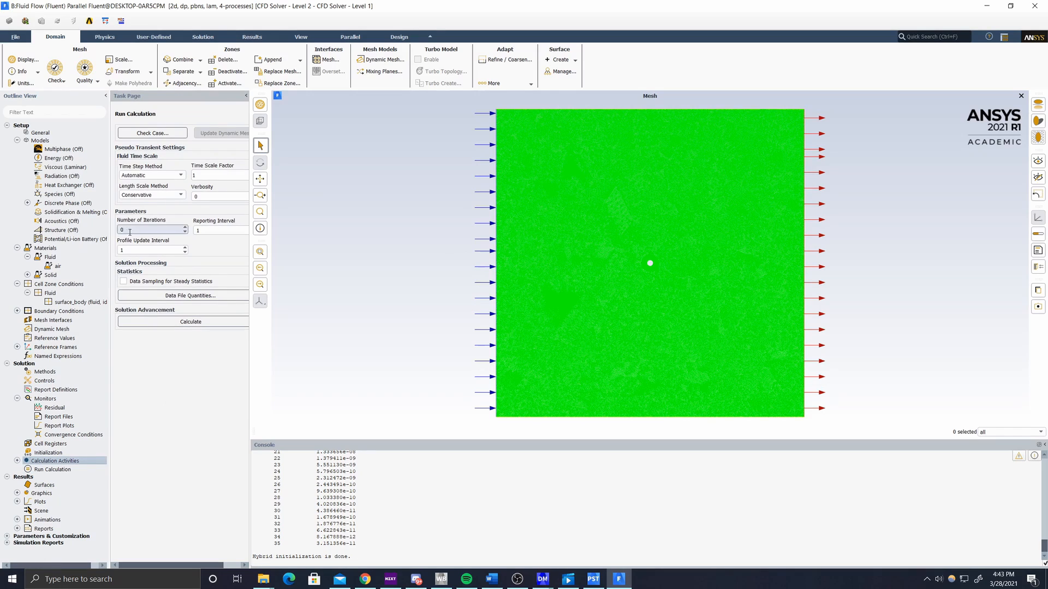
pyautogui.write('1000')
pyautogui.click(185, 322)
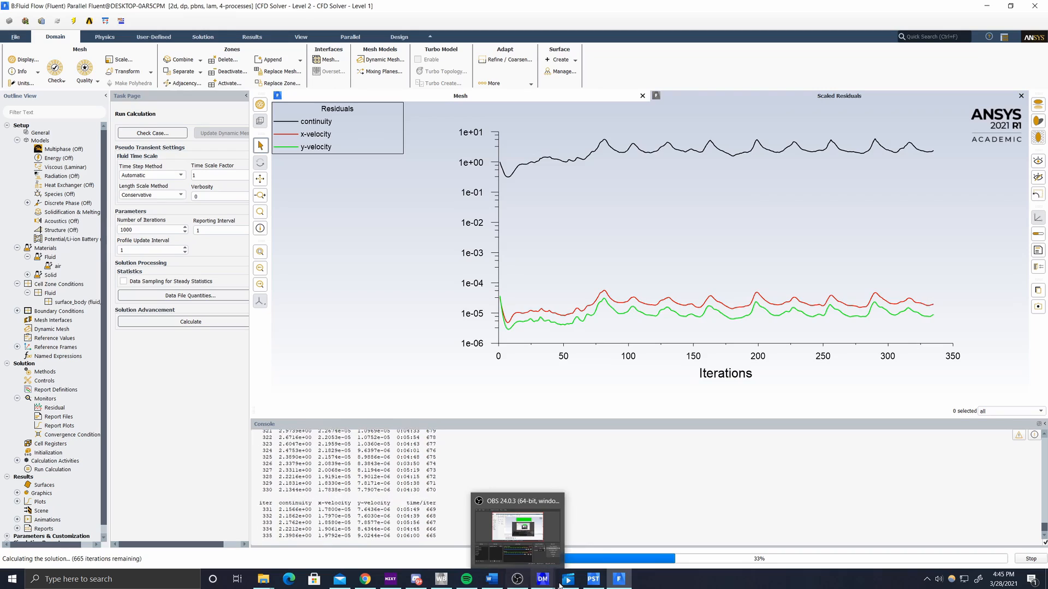
pyautogui.click(517, 528)
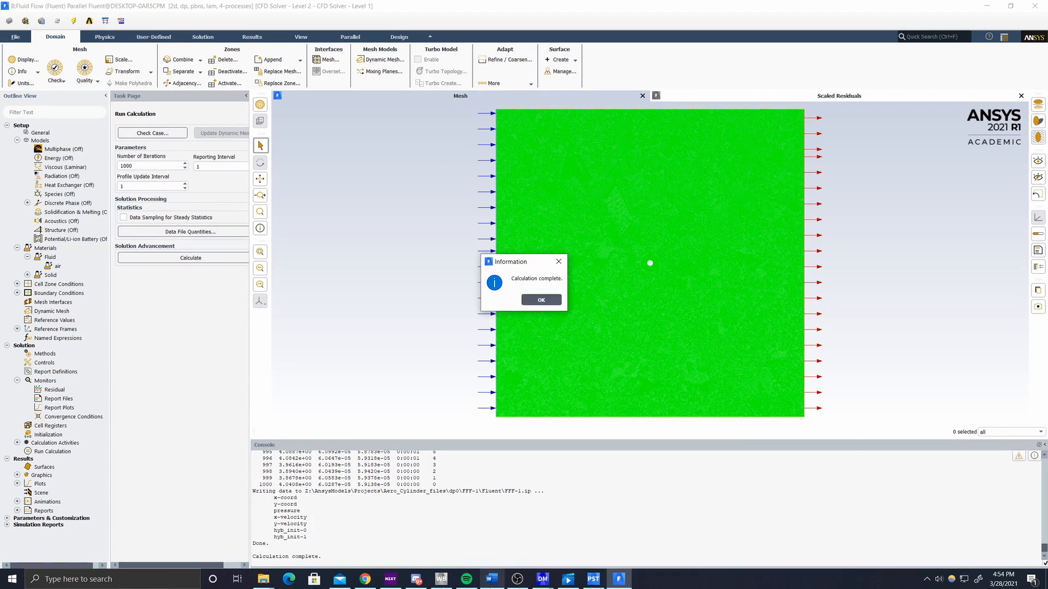
pyautogui.click(541, 299)
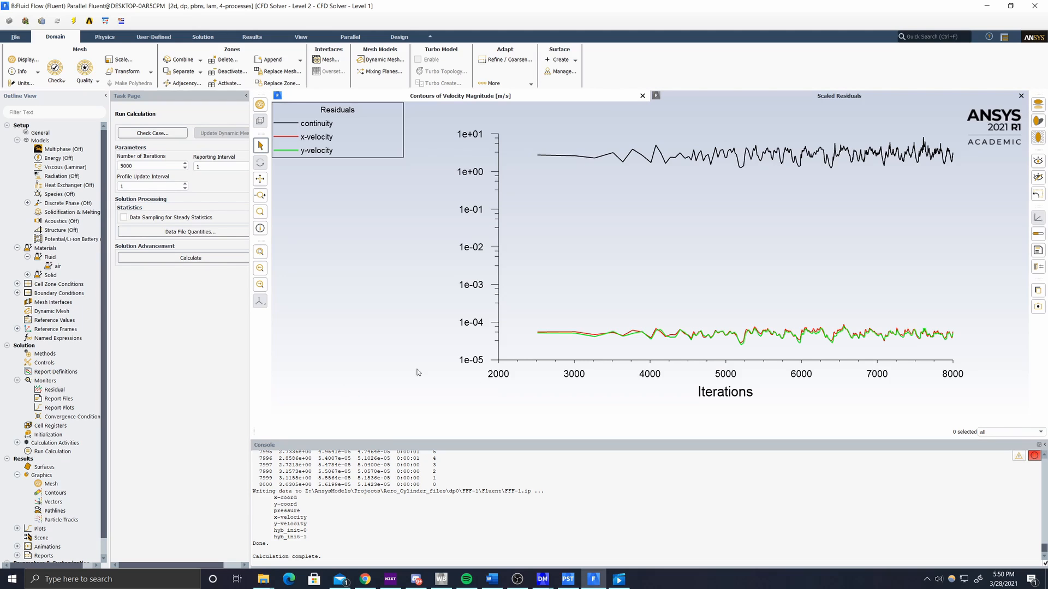
# Step: Display filled static pressure contours with contour lines on all surfaces and inspect the area around the cylinder
pyautogui.doubleClick(55, 492)
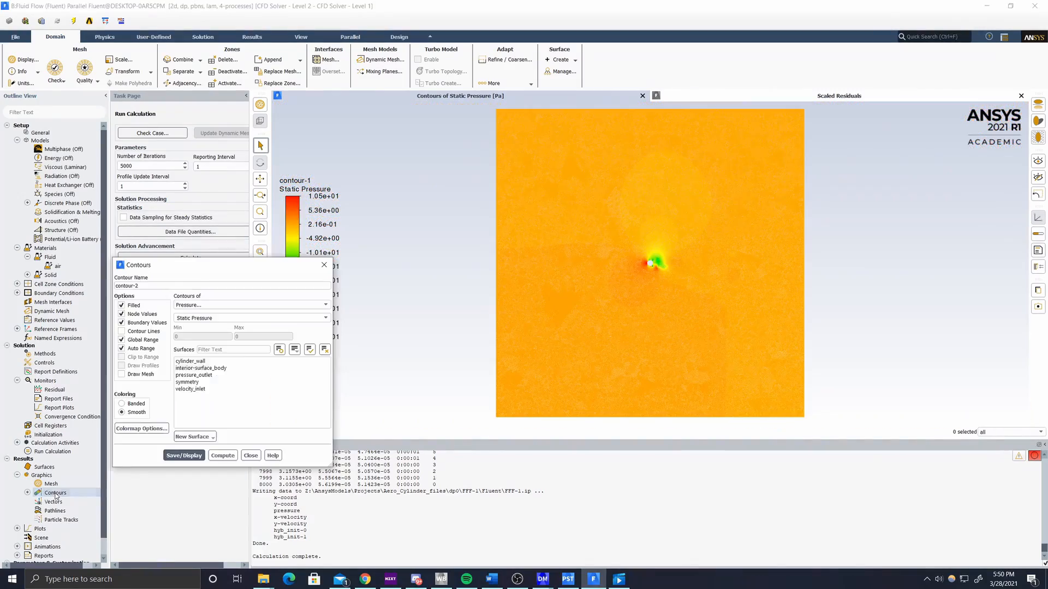
pyautogui.click(309, 349)
pyautogui.click(184, 455)
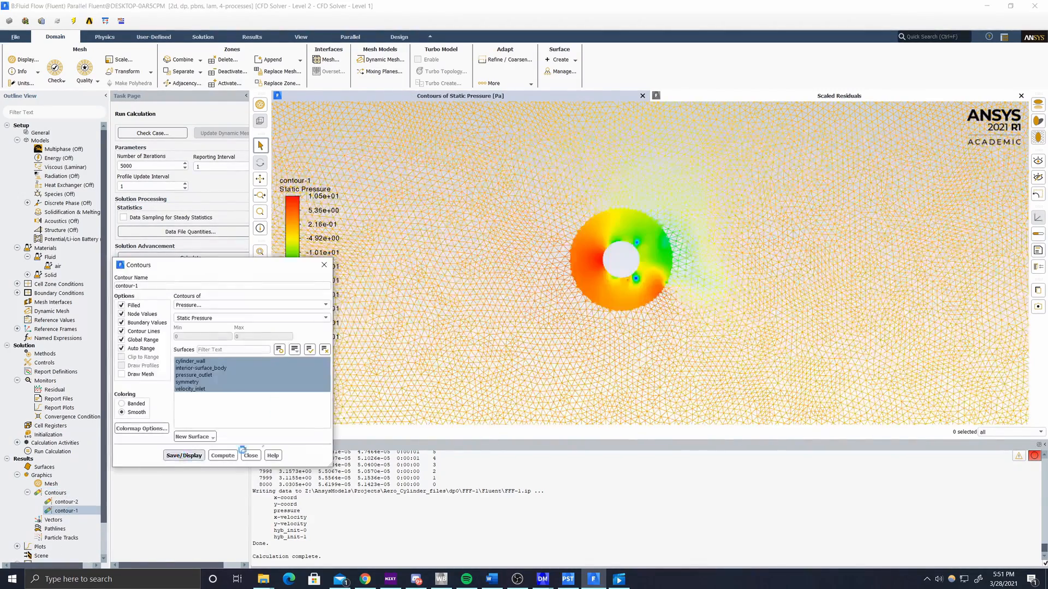
pyautogui.click(243, 453)
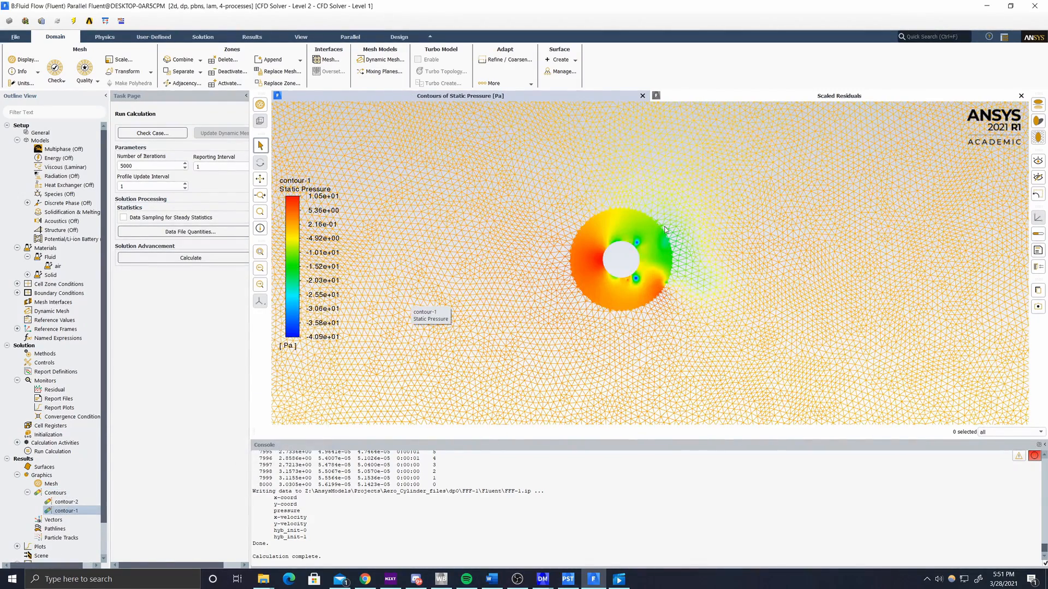
pyautogui.scroll(2, 663, 229)
pyautogui.scroll(2, 678, 255)
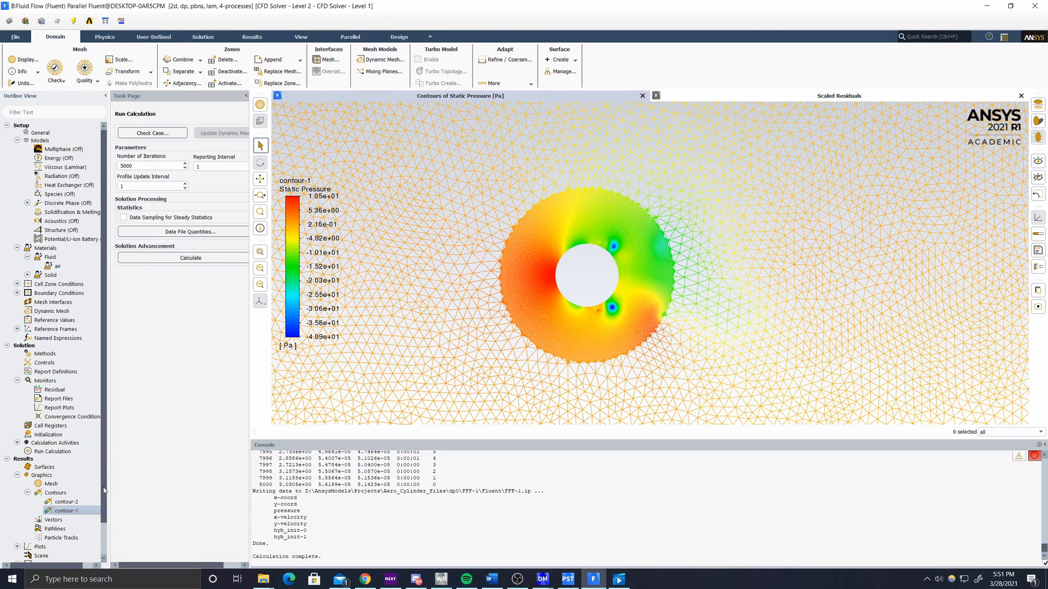
# Step: Display the contour-2 velocity magnitude contours on all surfaces and inspect the wake behind the cylinder
pyautogui.doubleClick(69, 501)
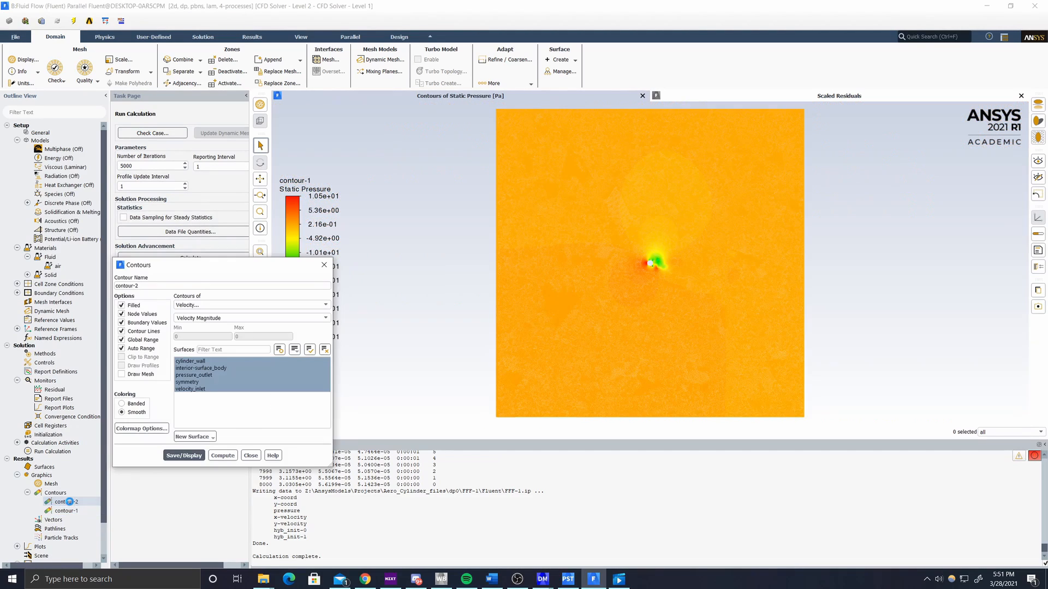
pyautogui.click(183, 455)
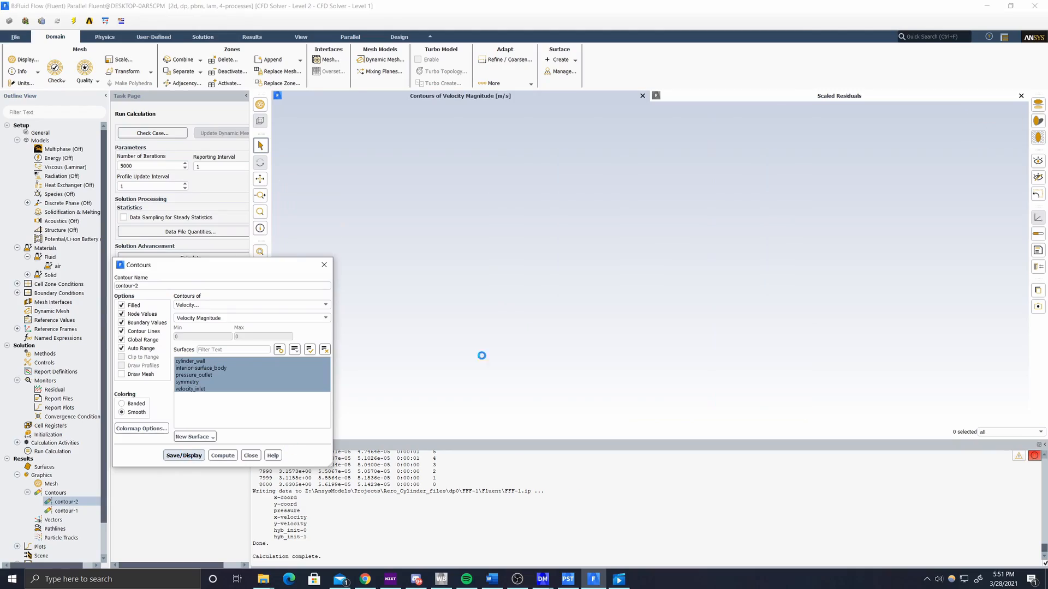
pyautogui.scroll(8, 654, 261)
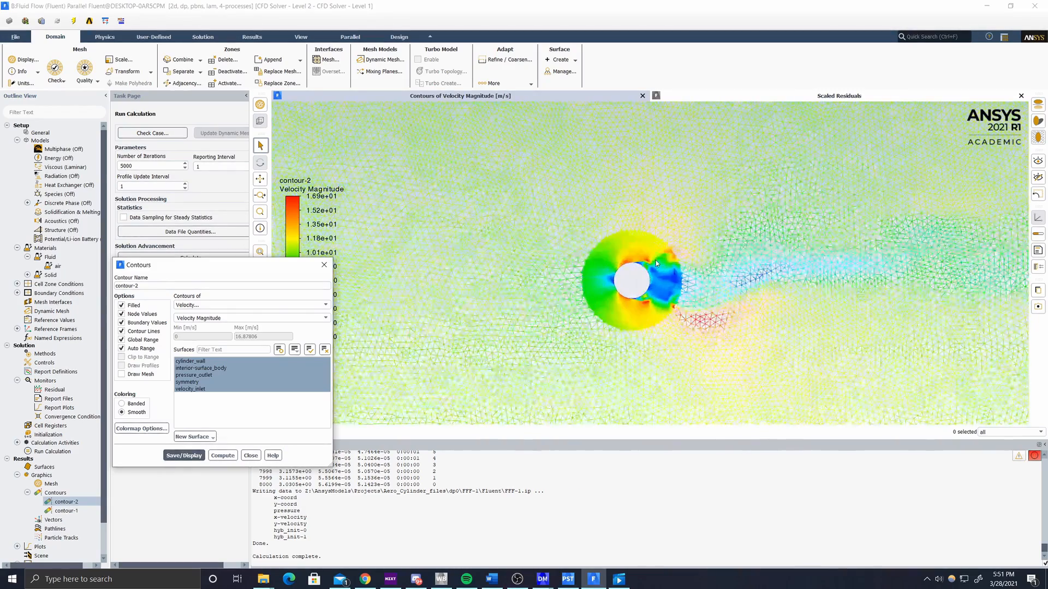
pyautogui.scroll(3, 656, 264)
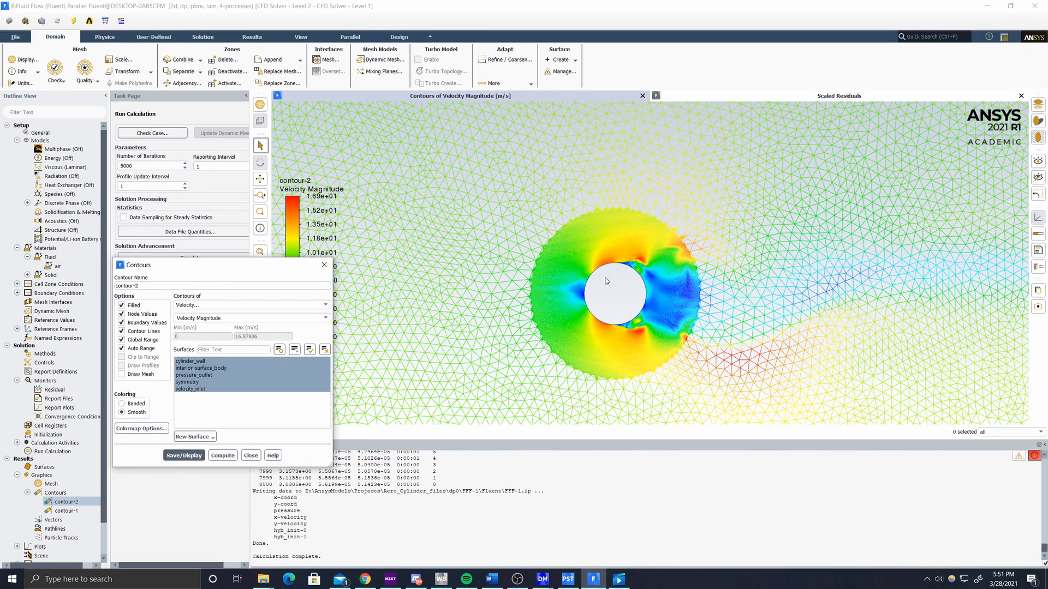
pyautogui.click(180, 455)
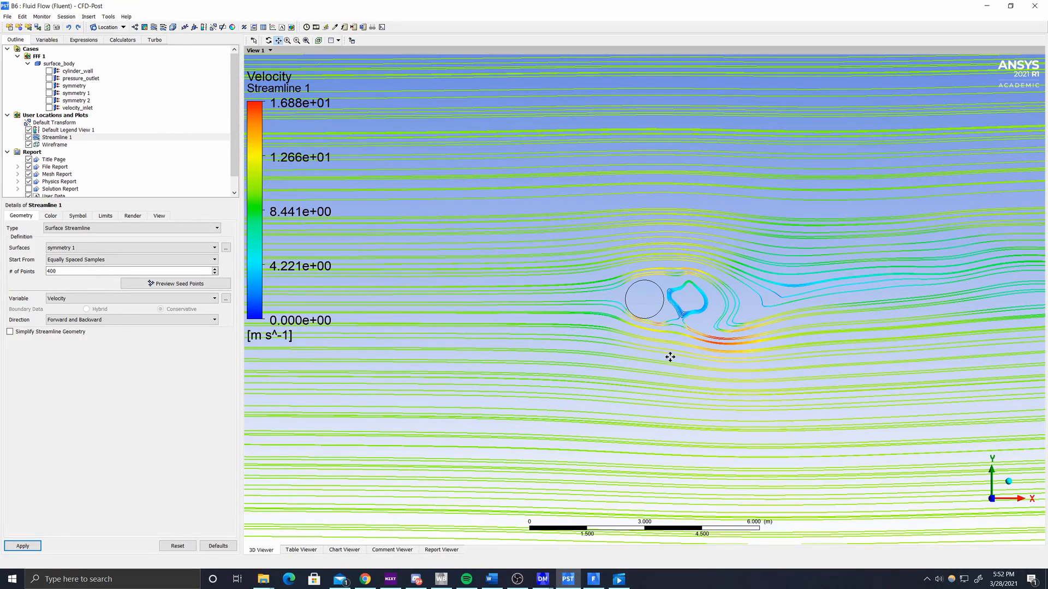
# Step: Examine the velocity streamlines around the cylinder and in its wake in CFD-Post
pyautogui.scroll(3, 657, 323)
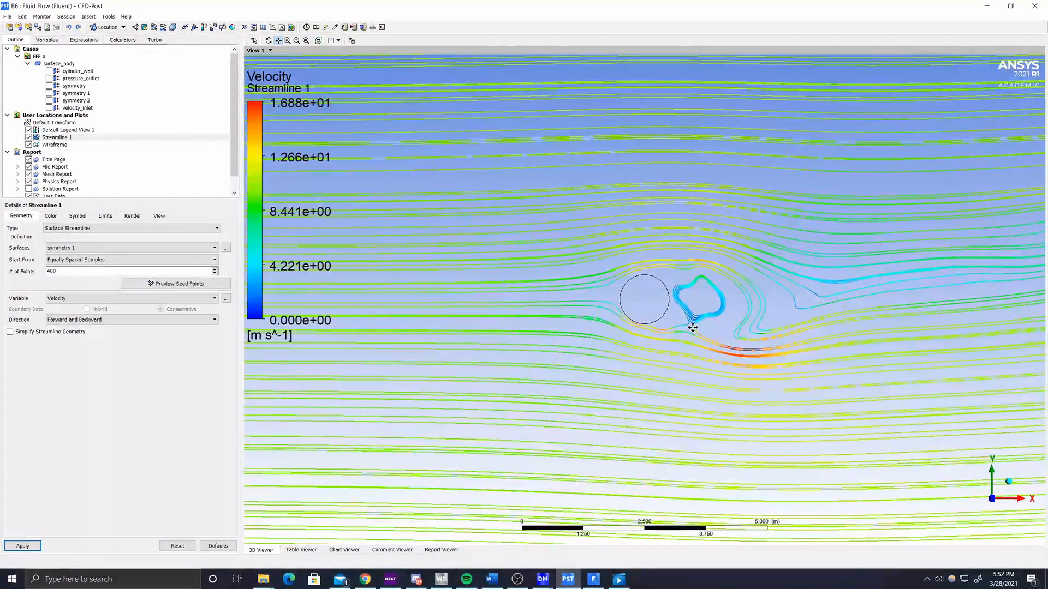
pyautogui.scroll(-1, 661, 336)
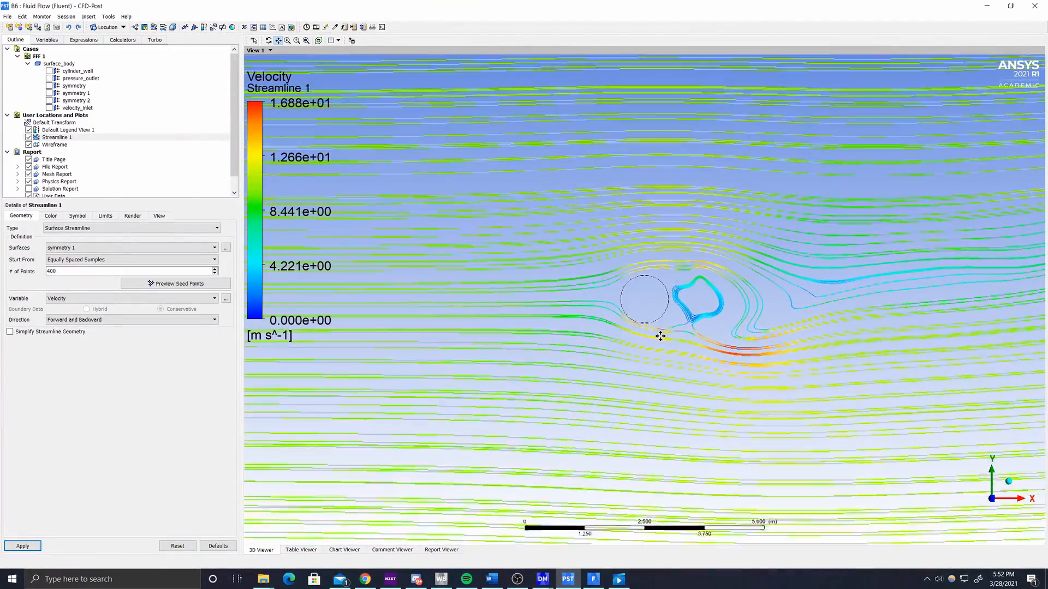
pyautogui.scroll(-2, 660, 337)
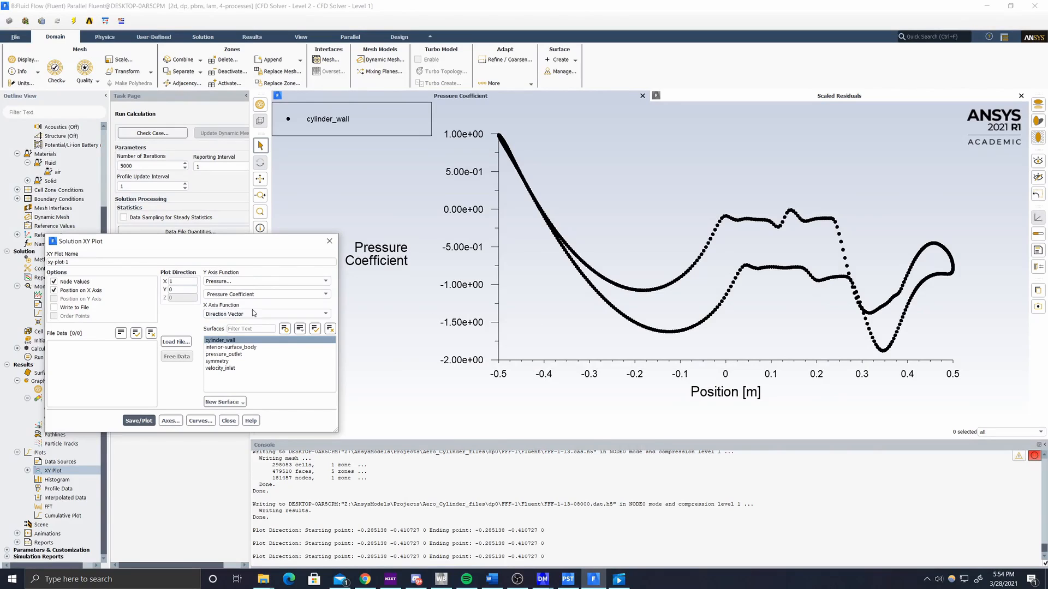
# Step: Plot the pressure coefficient on cylinder_wall against curve length in Fluent and show the plot direction's starting point
pyautogui.click(314, 314)
pyautogui.click(257, 330)
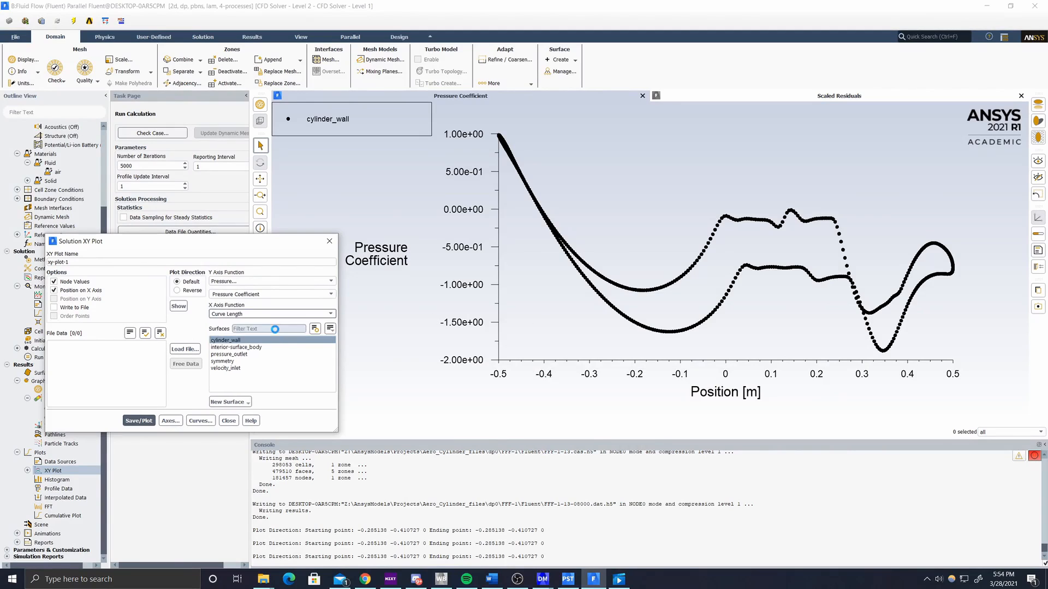
pyautogui.click(136, 421)
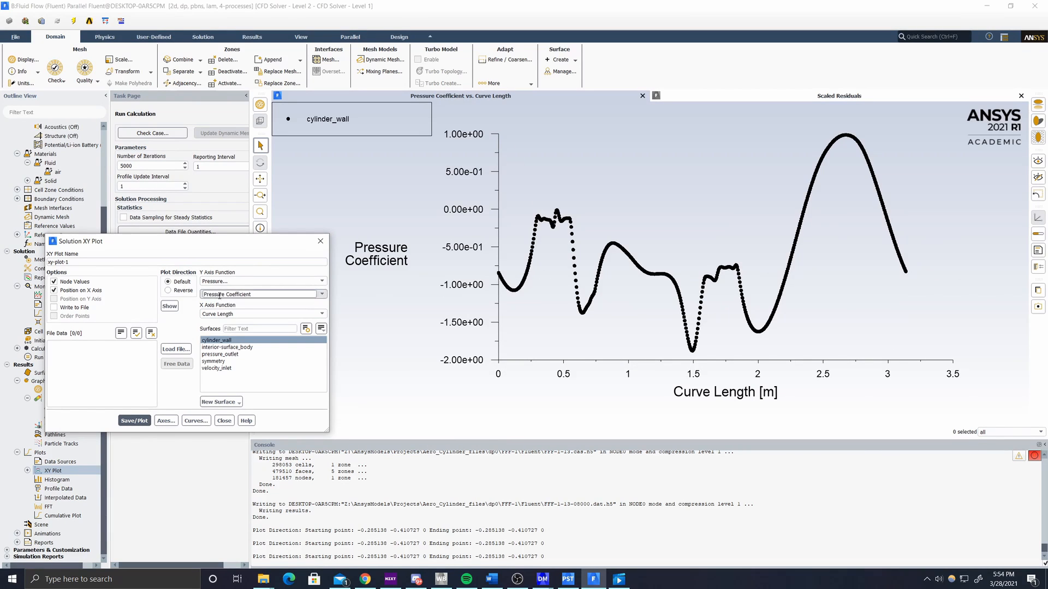
pyautogui.click(169, 307)
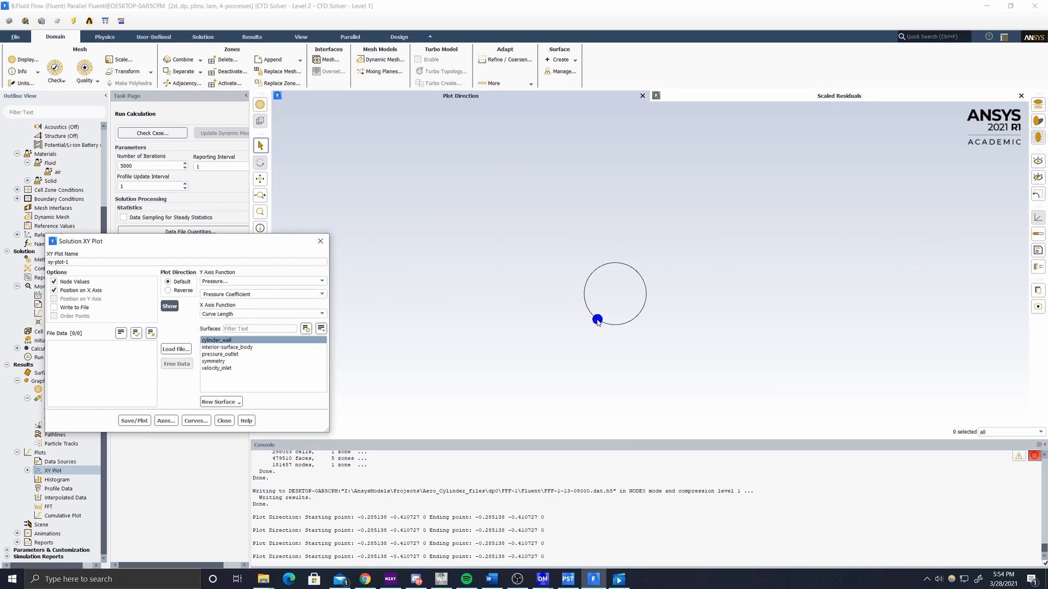
pyautogui.click(267, 340)
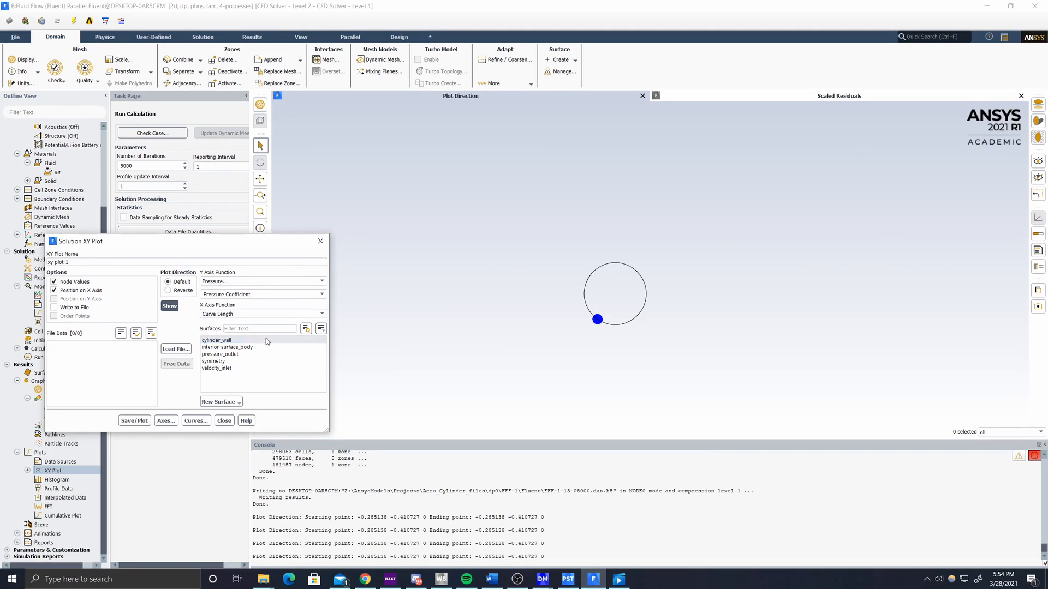
pyautogui.click(266, 340)
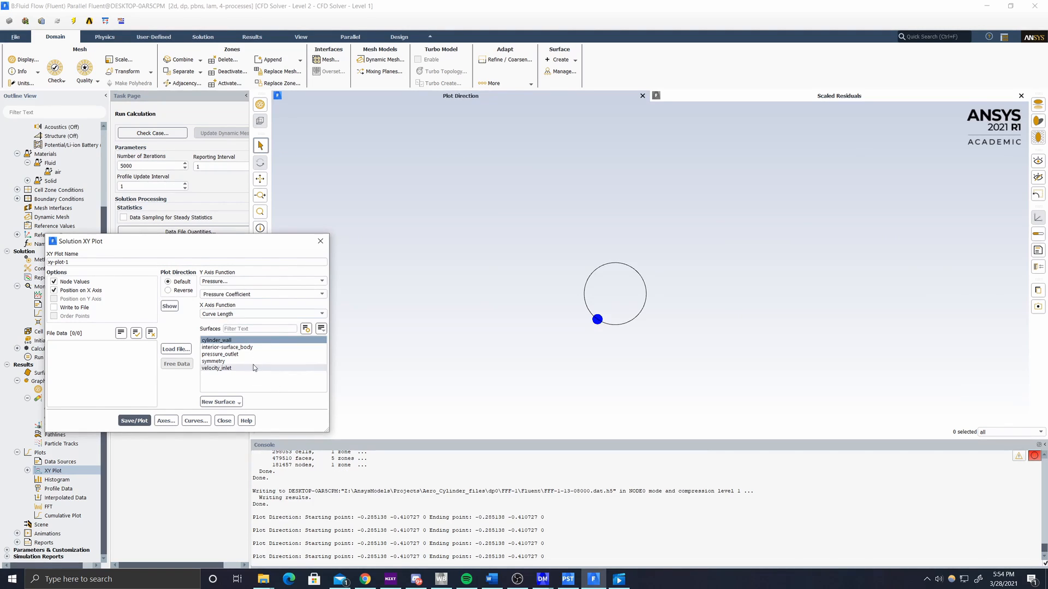
# Step: Plot velocity magnitude on cylinder_wall against curve length and against the X direction vector
pyautogui.click(256, 281)
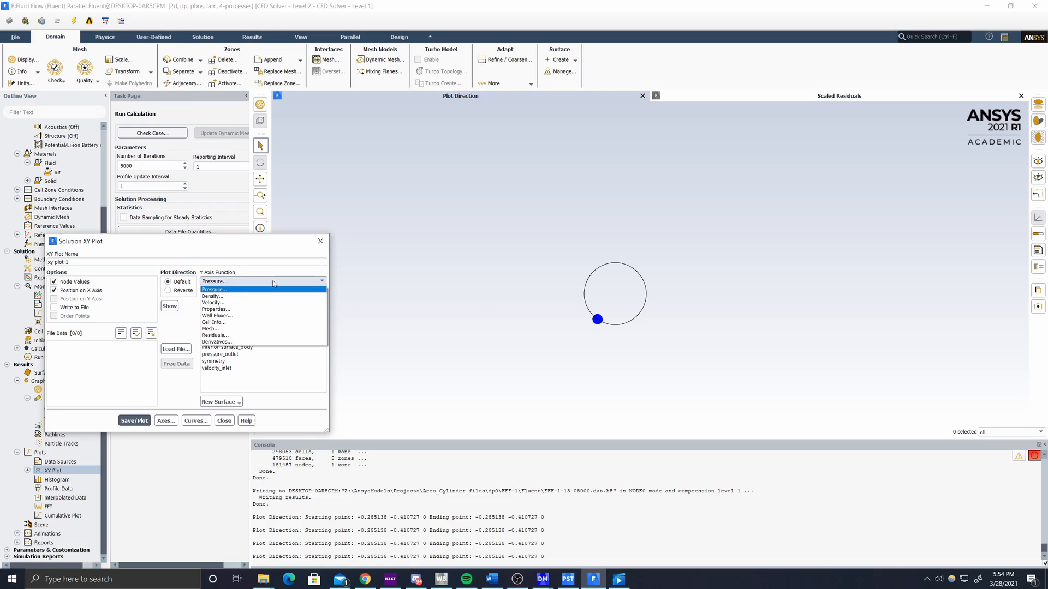
pyautogui.click(258, 303)
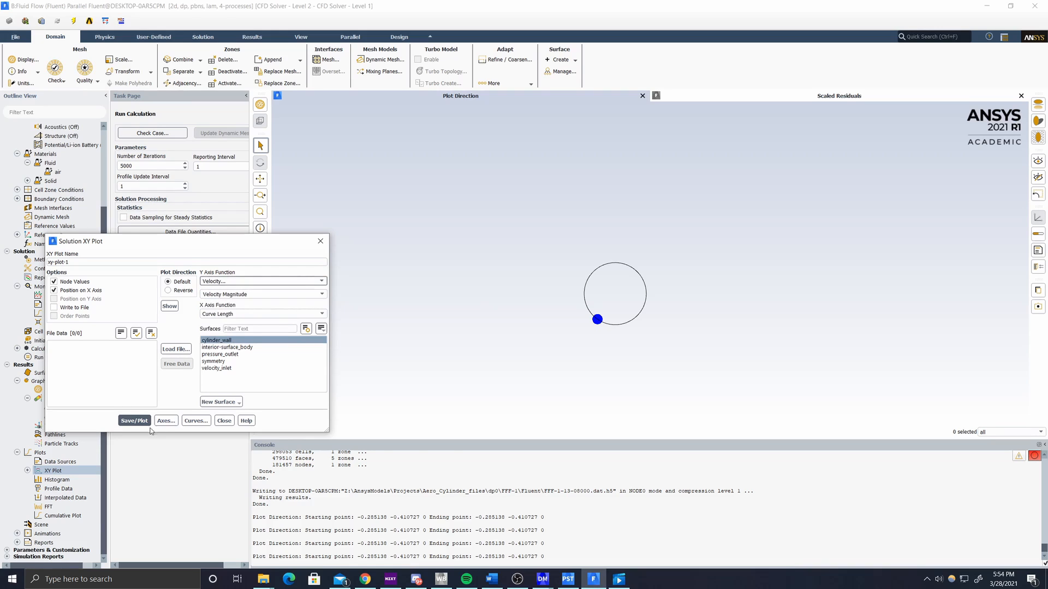
pyautogui.click(134, 421)
pyautogui.click(244, 316)
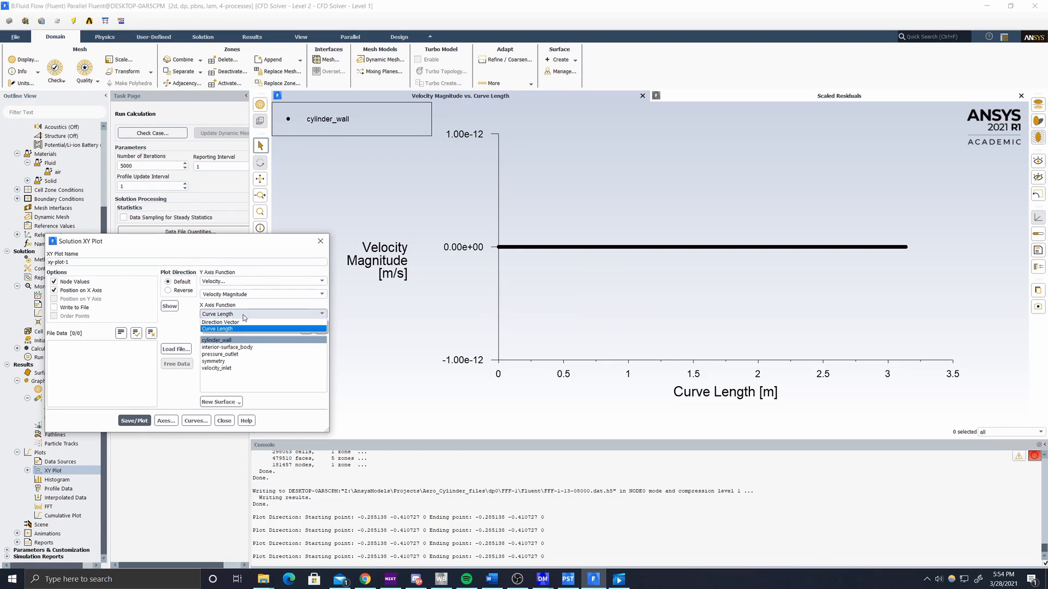
pyautogui.click(235, 323)
pyautogui.click(143, 421)
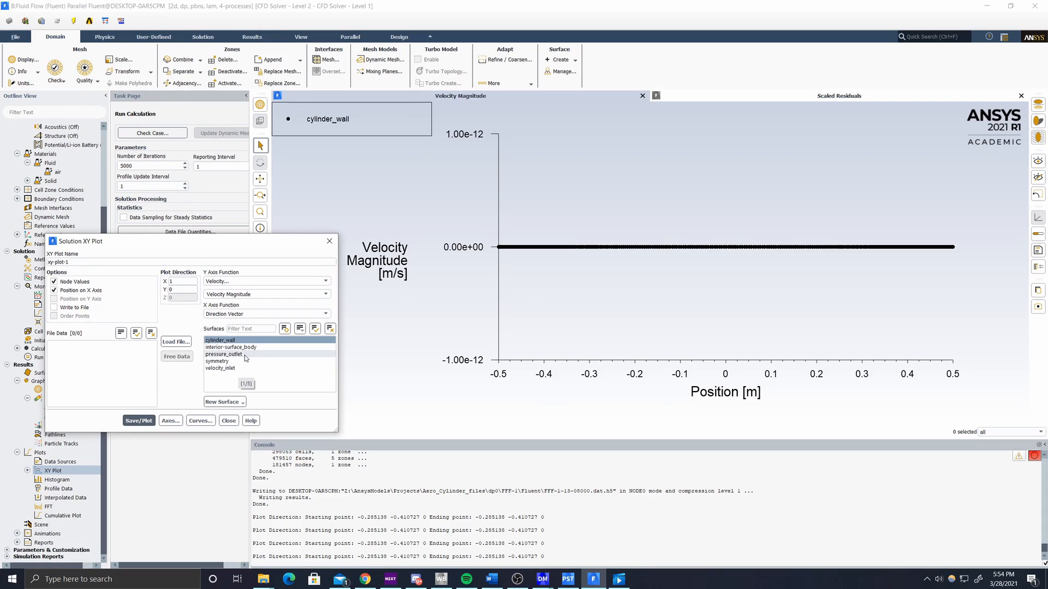
pyautogui.click(330, 240)
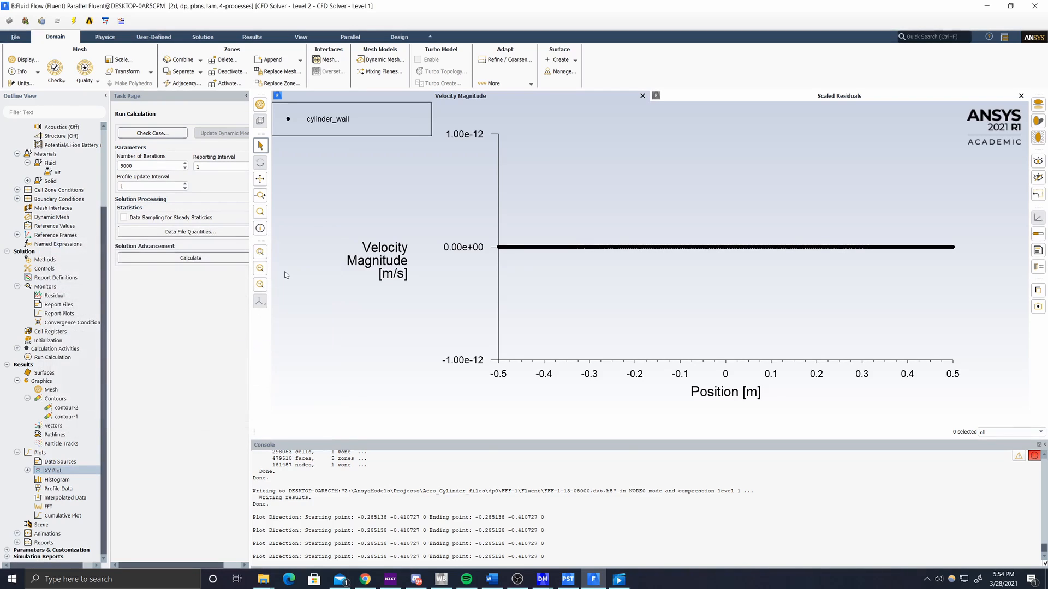
# Step: Print the force report for cylinder_wall along the X direction with vector (1, 0)
pyautogui.click(17, 542)
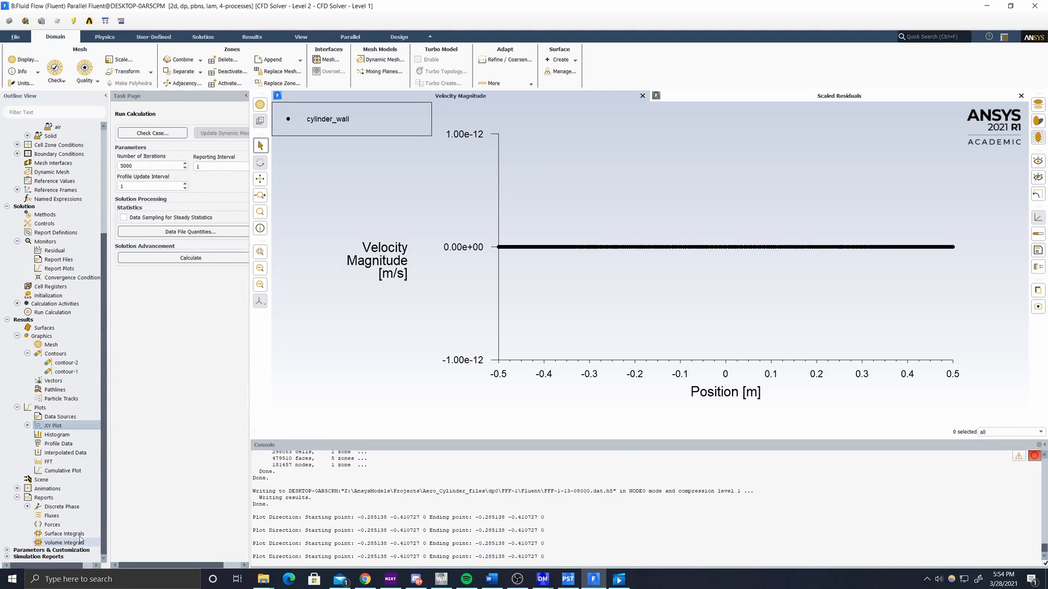
pyautogui.doubleClick(69, 527)
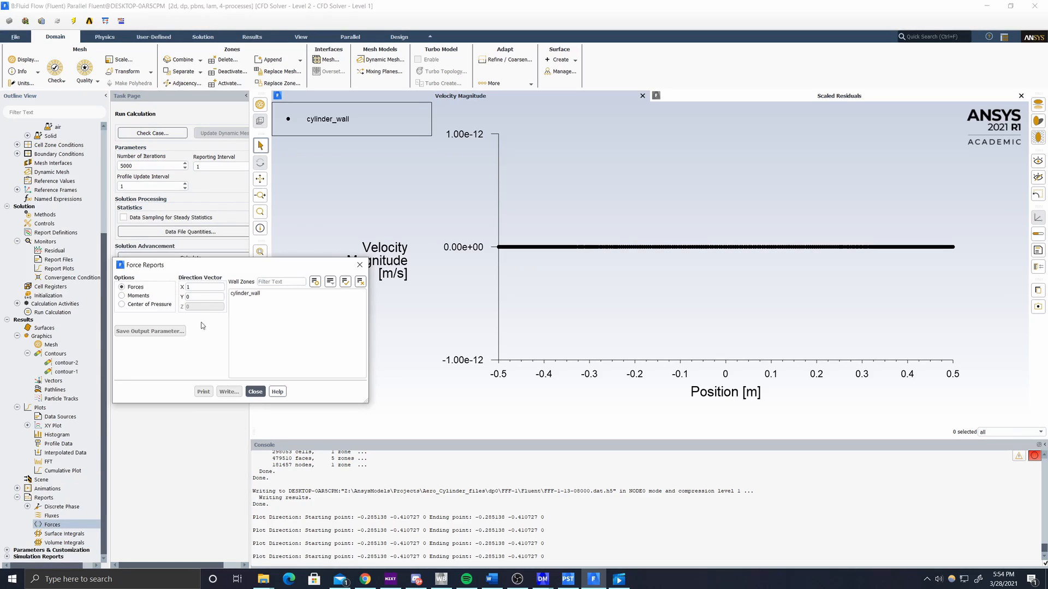
pyautogui.click(245, 294)
pyautogui.click(203, 392)
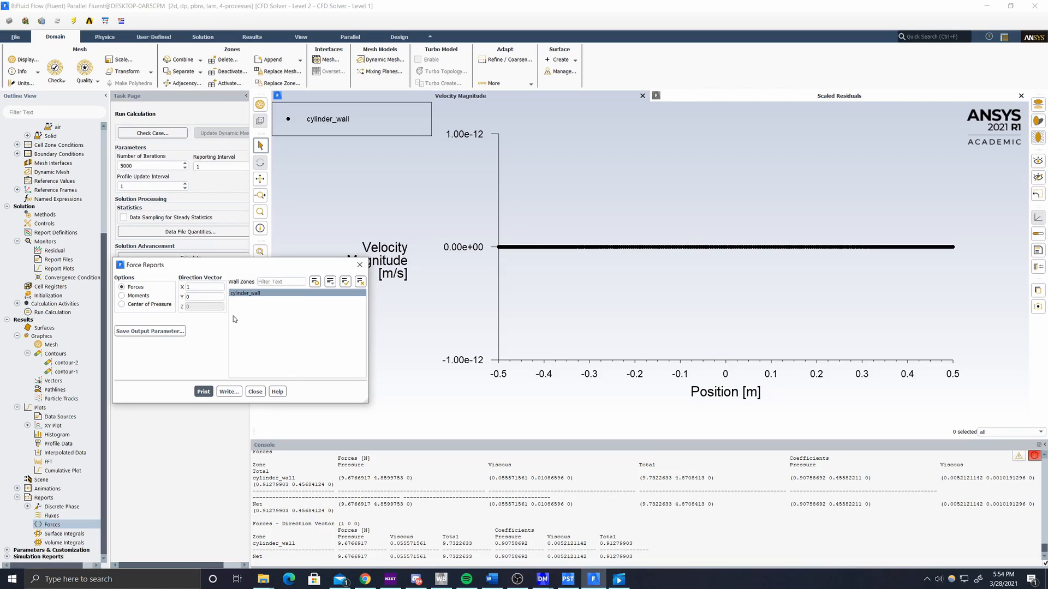
# Step: Set the force direction vector to X 0 and Y 1 and print the cylinder_wall force report
pyautogui.doubleClick(188, 287)
pyautogui.write('0')
pyautogui.click(191, 297)
pyautogui.write('1')
pyautogui.click(202, 391)
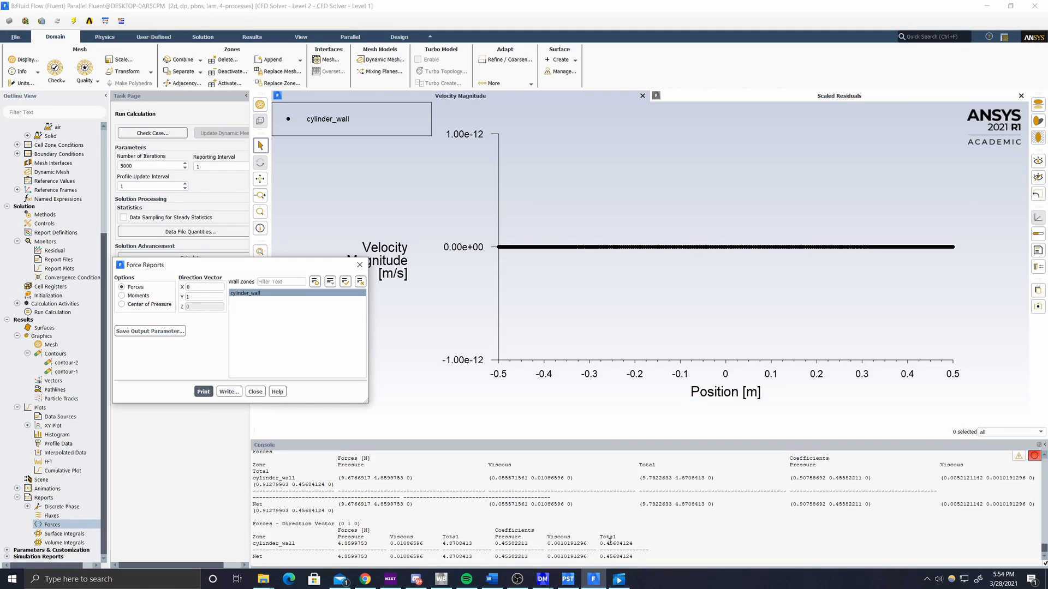
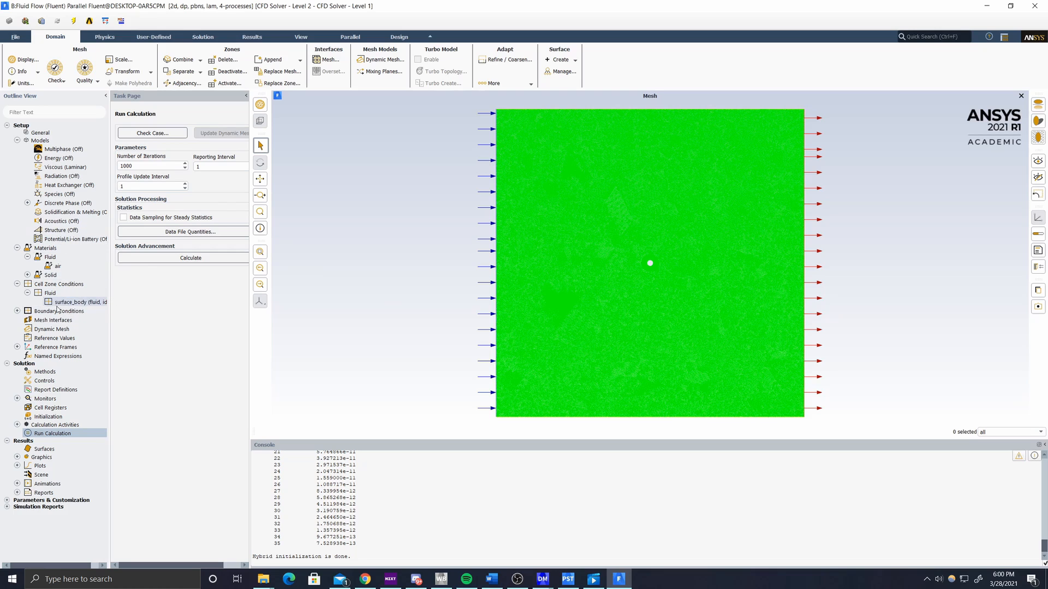
# Step: Make cylinder_wall a no-slip moving wall rotating at -20 rad/s about the origin and run the calculation for 1000 iterations
pyautogui.click(17, 310)
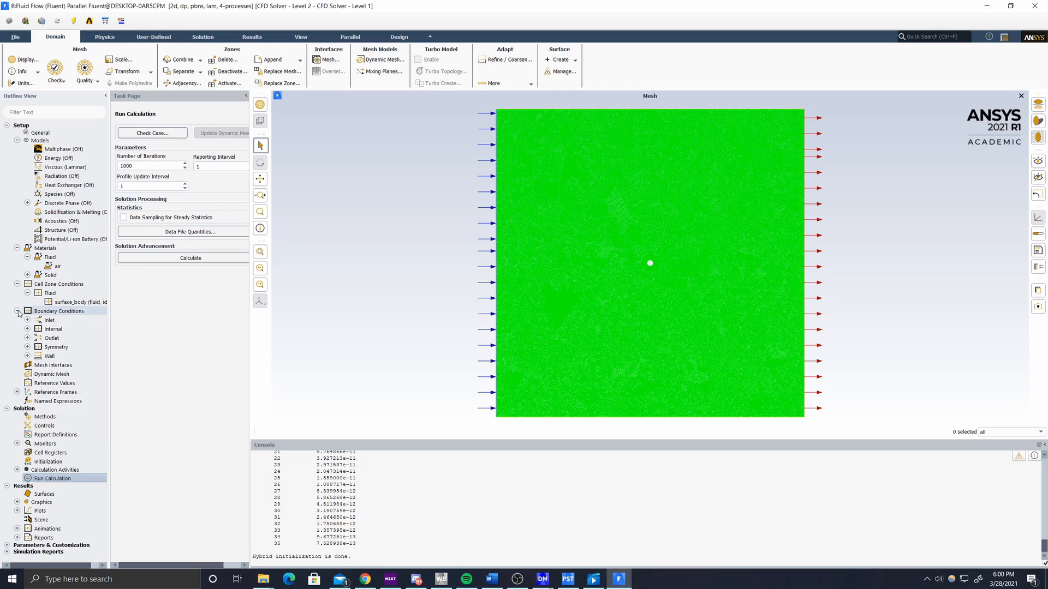
pyautogui.doubleClick(52, 355)
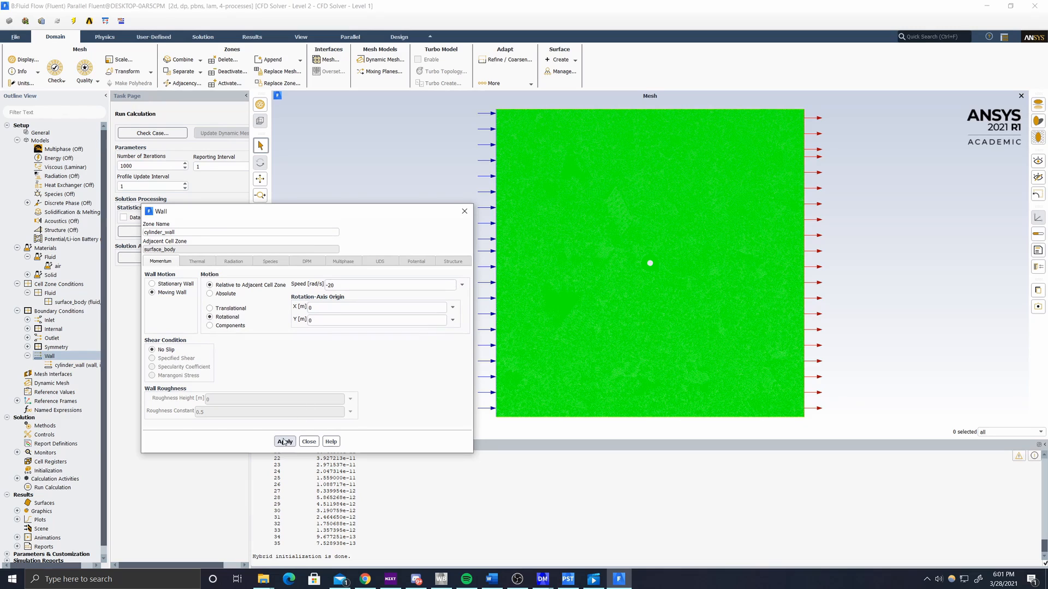
pyautogui.click(465, 211)
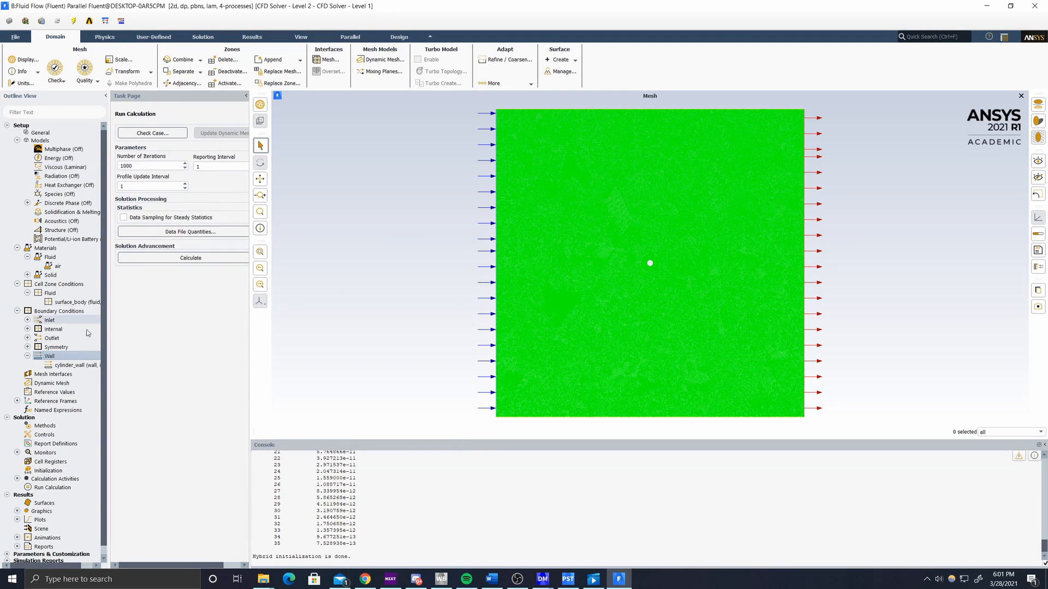
pyautogui.click(187, 258)
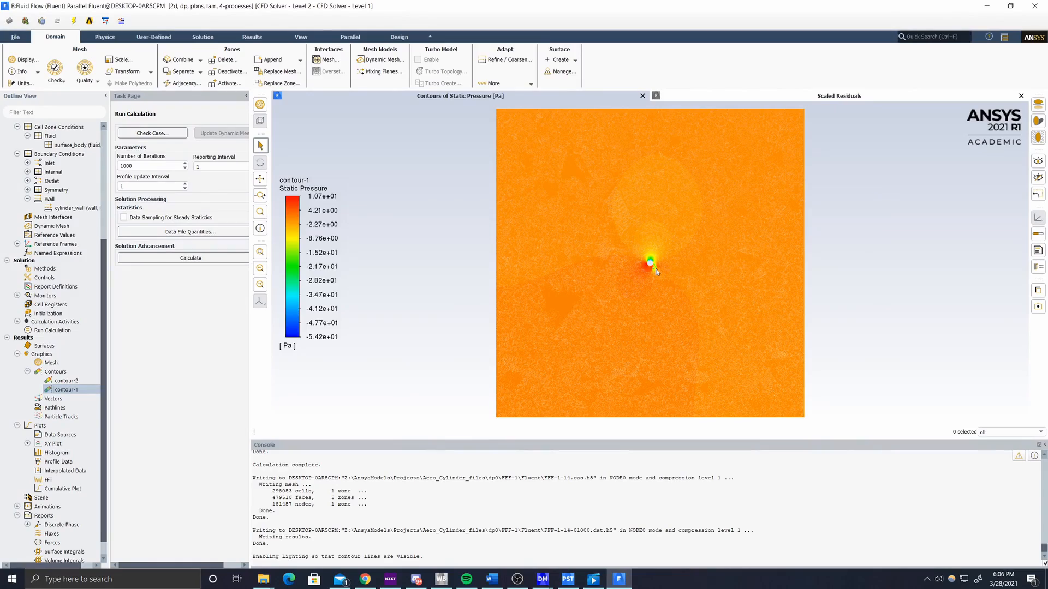
# Step: Inspect the static pressure contour around the cylinder and display the velocity magnitude contour contour-2 on all surfaces
pyautogui.scroll(5, 658, 266)
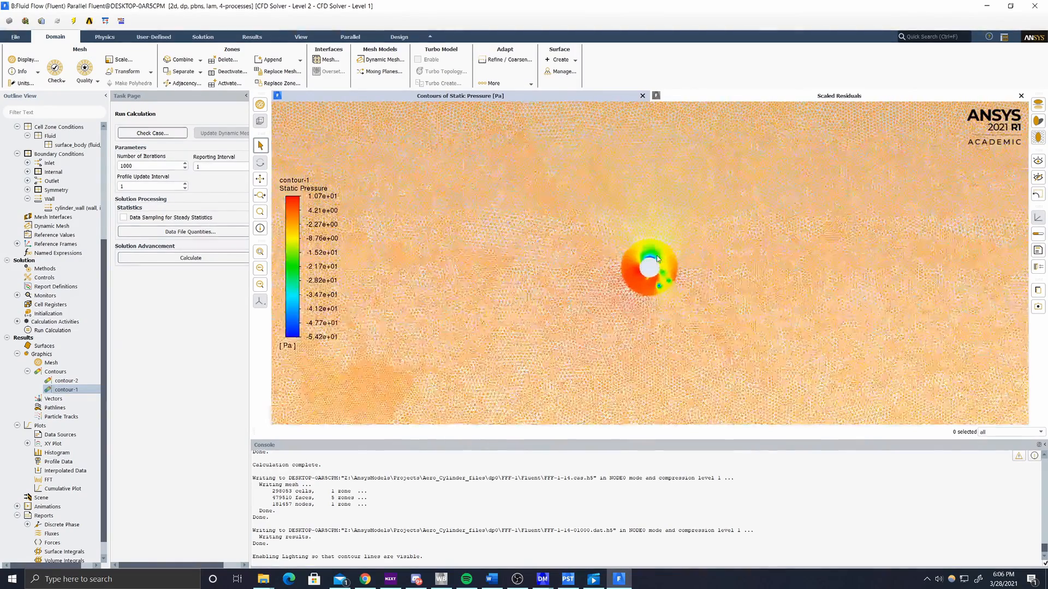
pyautogui.scroll(3, 650, 259)
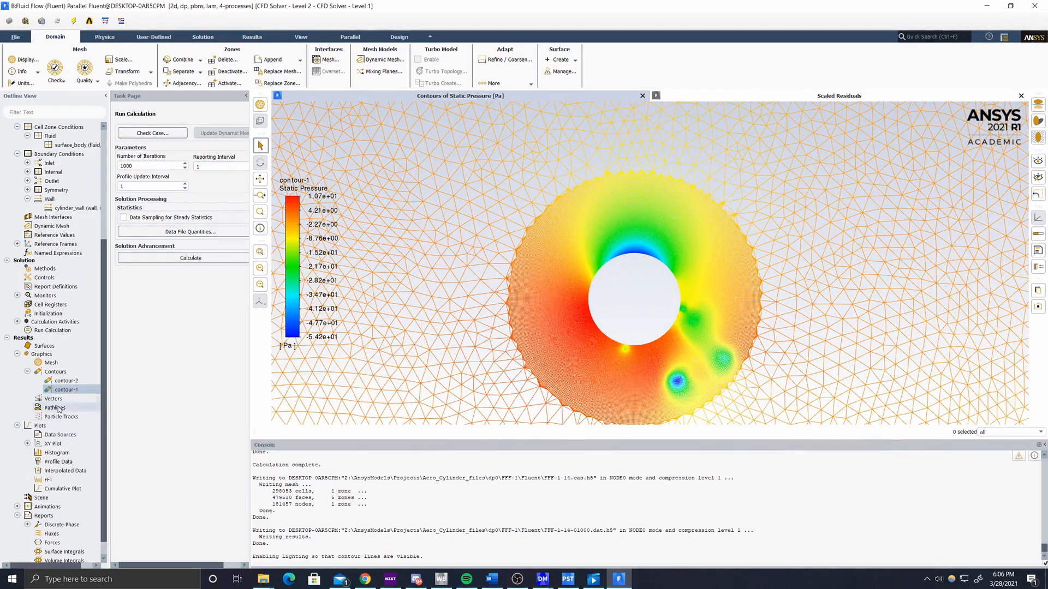
pyautogui.doubleClick(66, 381)
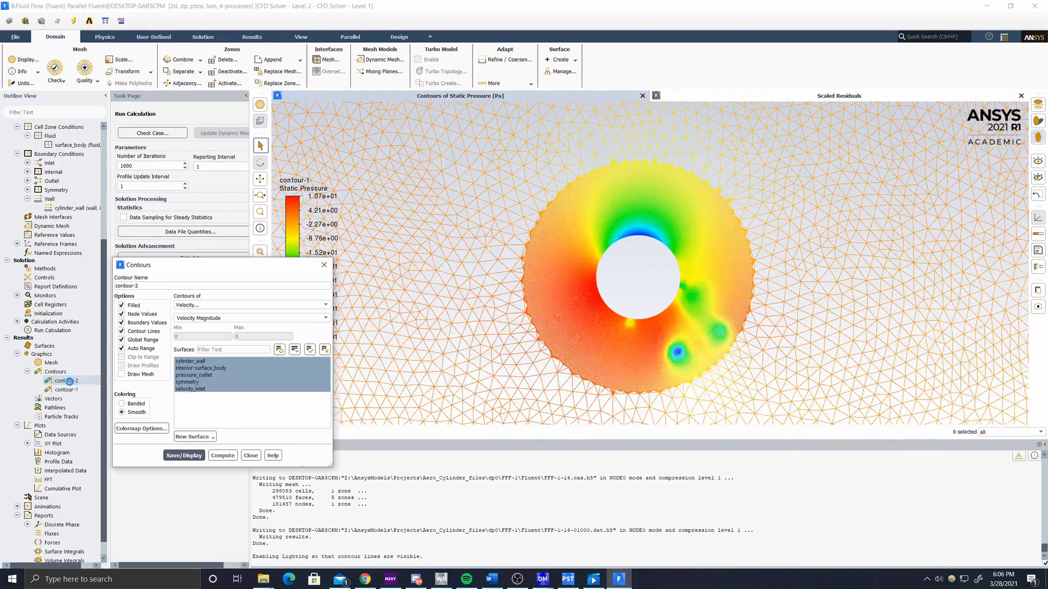
pyautogui.click(184, 456)
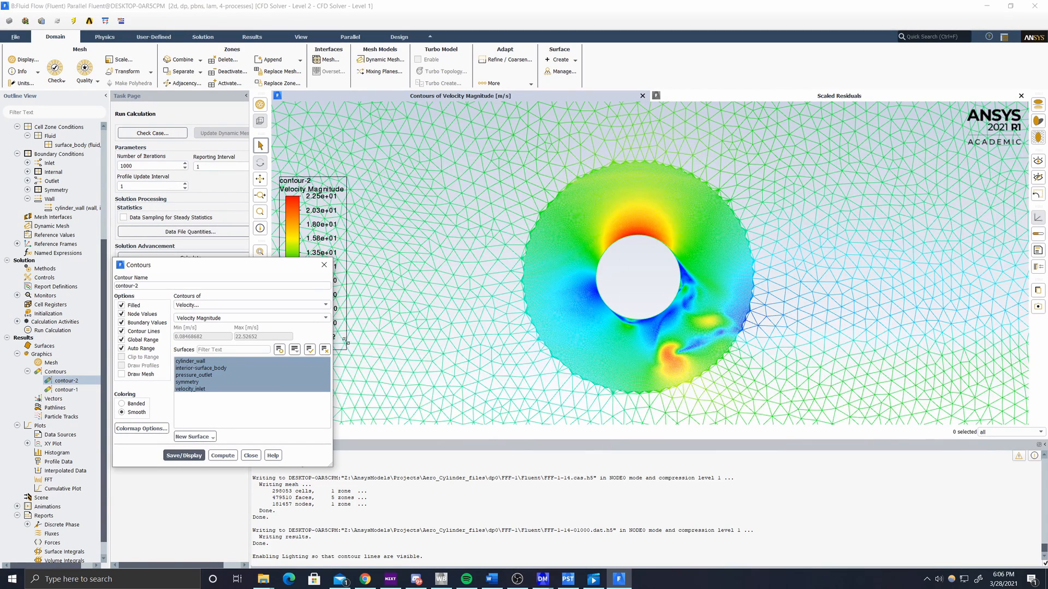
pyautogui.click(324, 265)
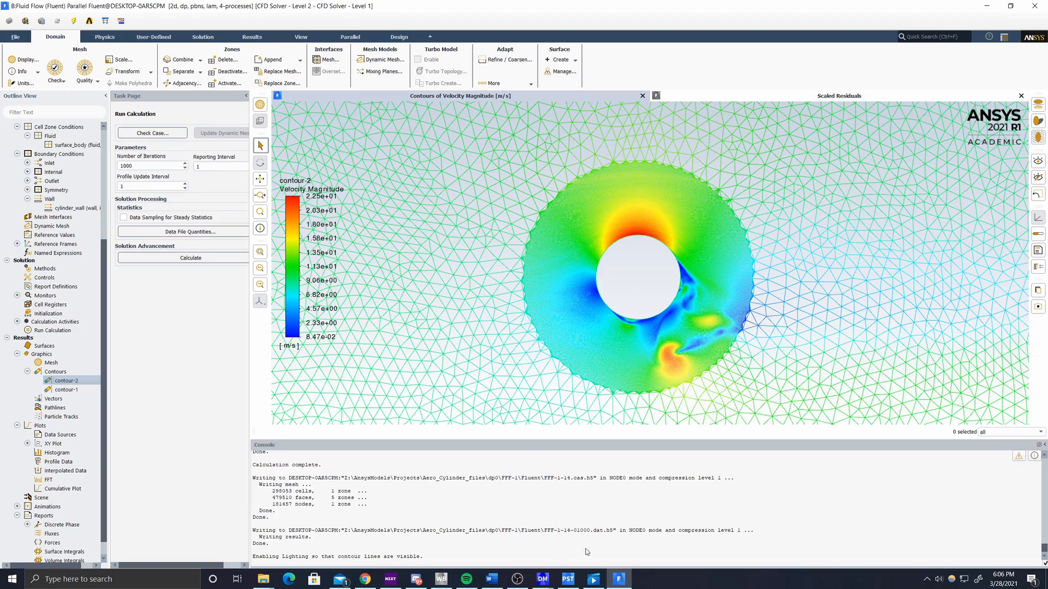
# Step: Switch to CFD-Post and examine the velocity streamlines close to the cylinder
pyautogui.click(443, 583)
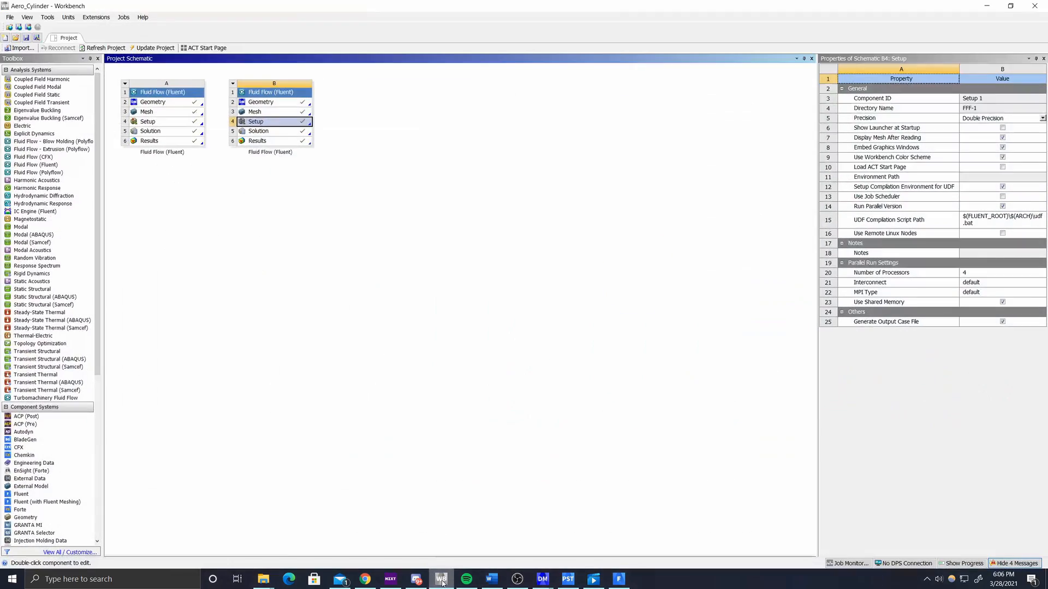
pyautogui.click(443, 583)
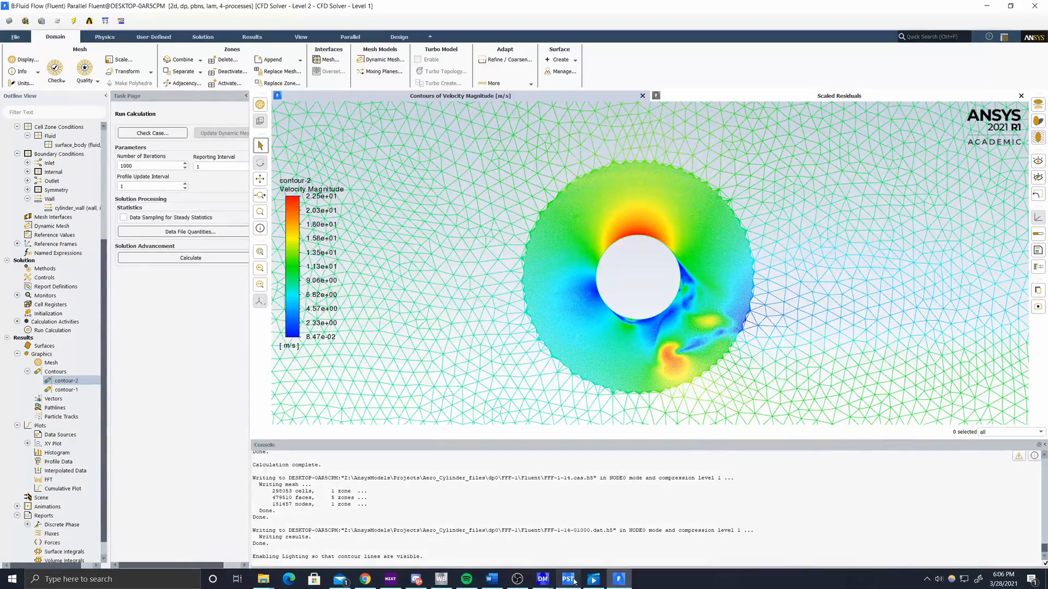
pyautogui.click(568, 579)
pyautogui.scroll(6, 649, 304)
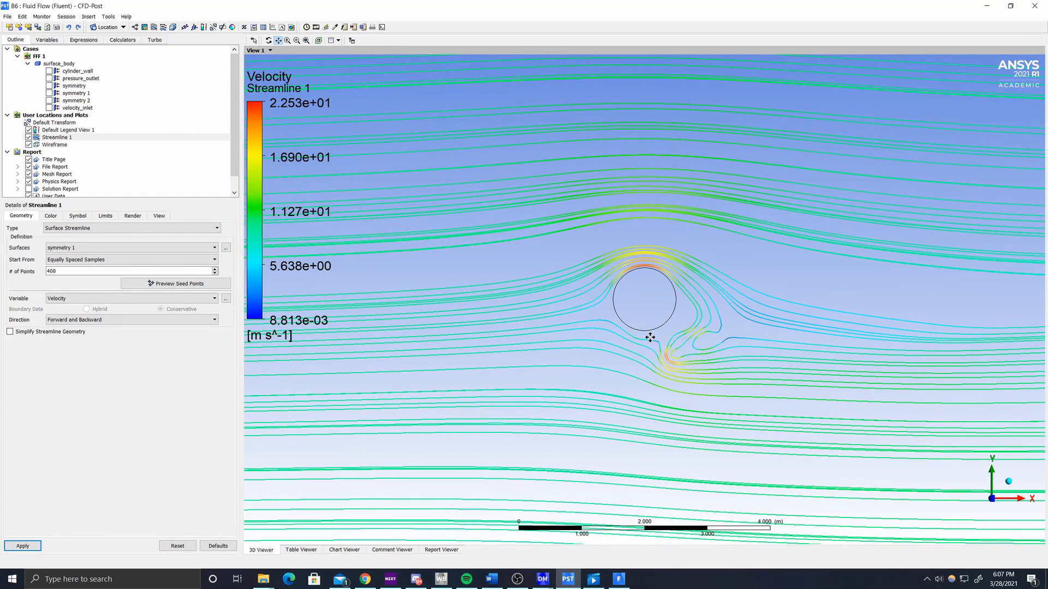
# Step: Return to Fluent and plot the xy-plot-1 pressure coefficient on cylinder_wall against the X direction vector
pyautogui.click(618, 579)
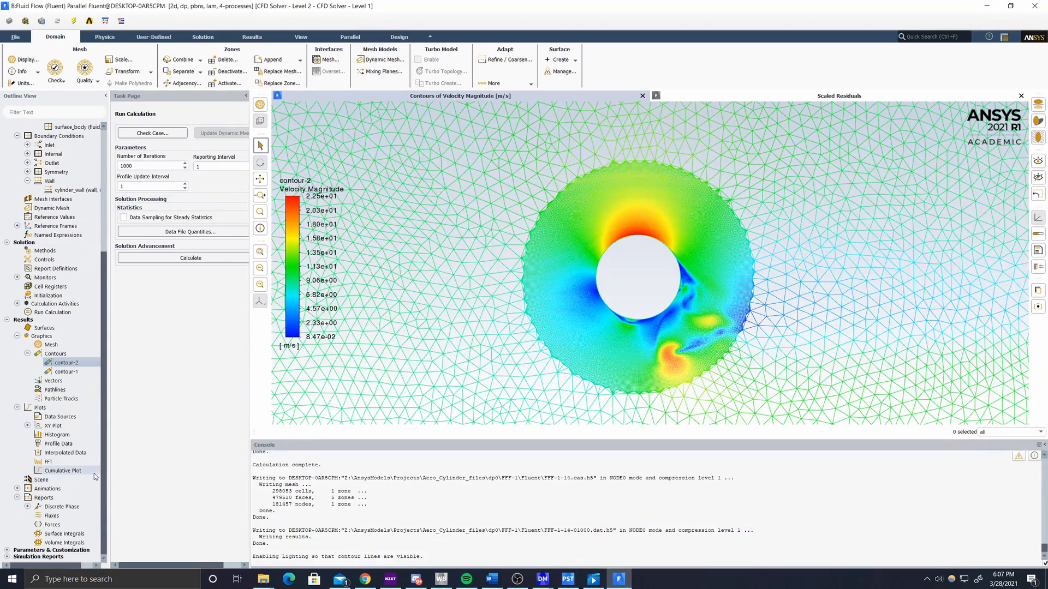
pyautogui.doubleClick(53, 426)
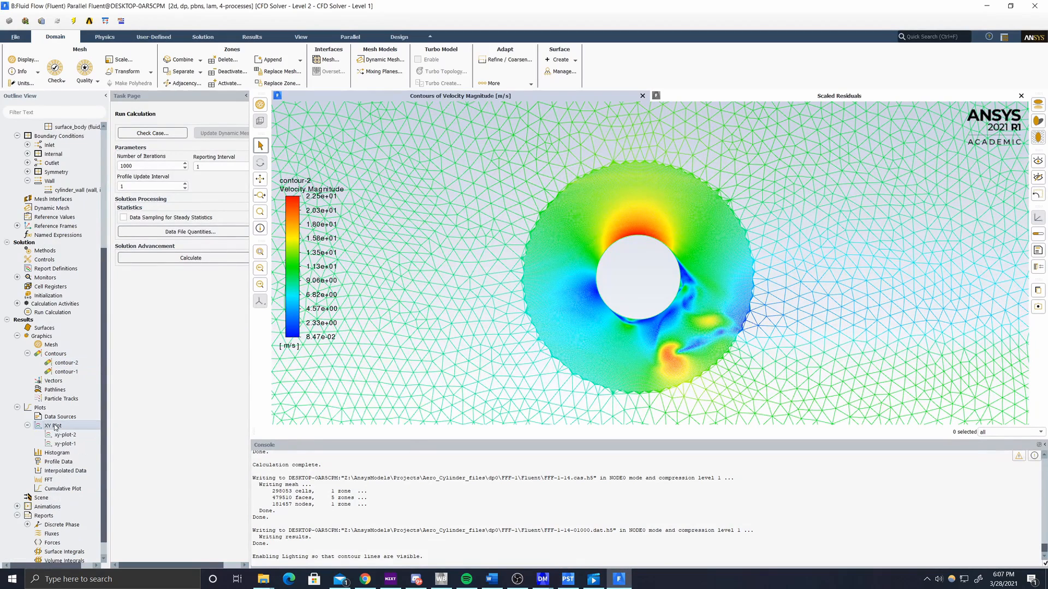
pyautogui.doubleClick(65, 444)
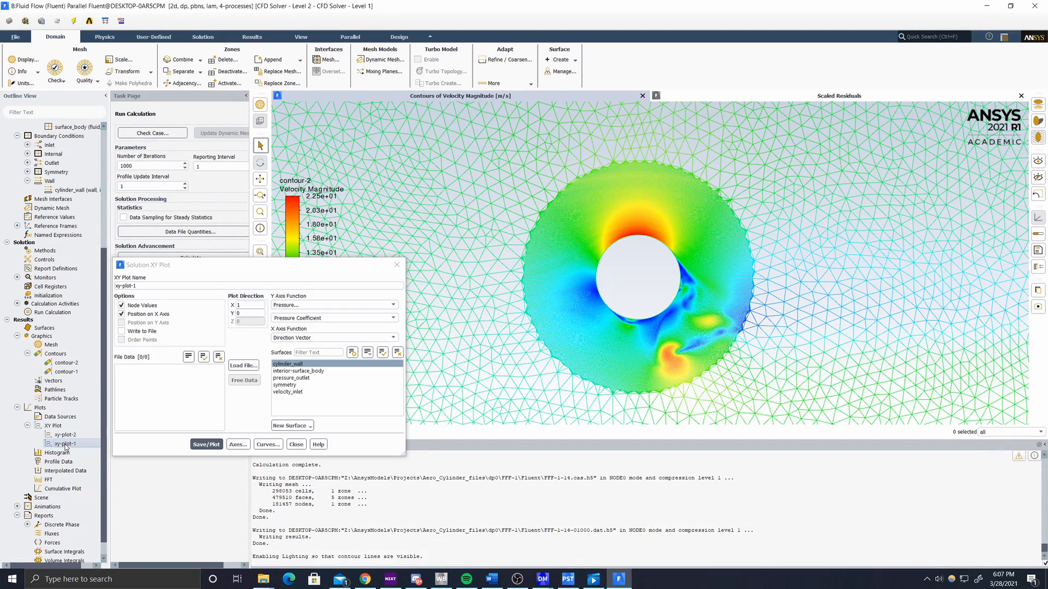
pyautogui.click(205, 444)
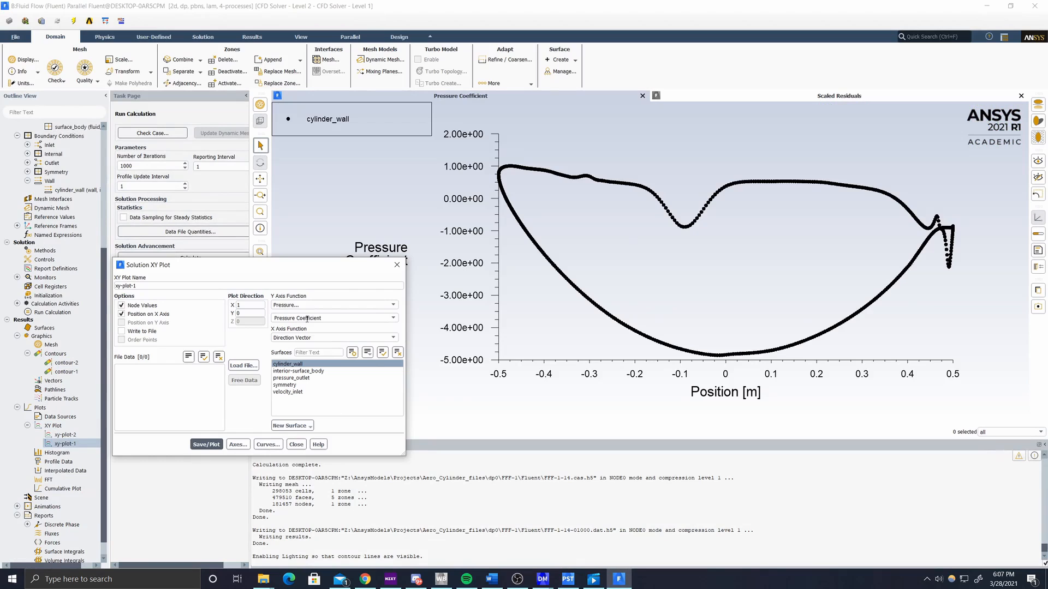
# Step: Set the X axis function of xy-plot-1 to Curve Length and replot the pressure coefficient on cylinder_wall
pyautogui.moveTo(289, 270); pyautogui.dragTo(217, 305)
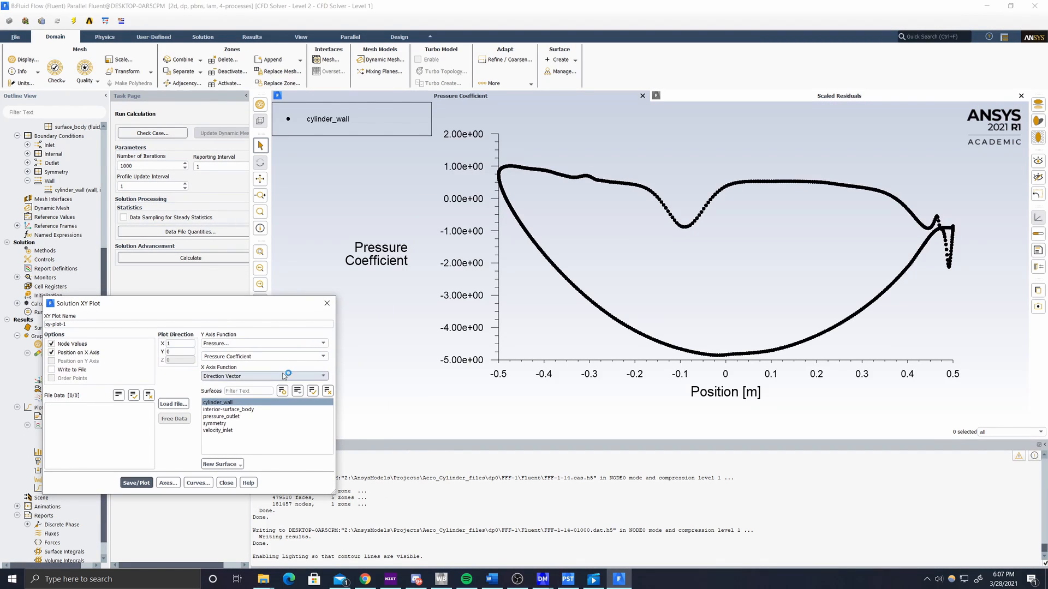
pyautogui.click(284, 376)
pyautogui.click(252, 391)
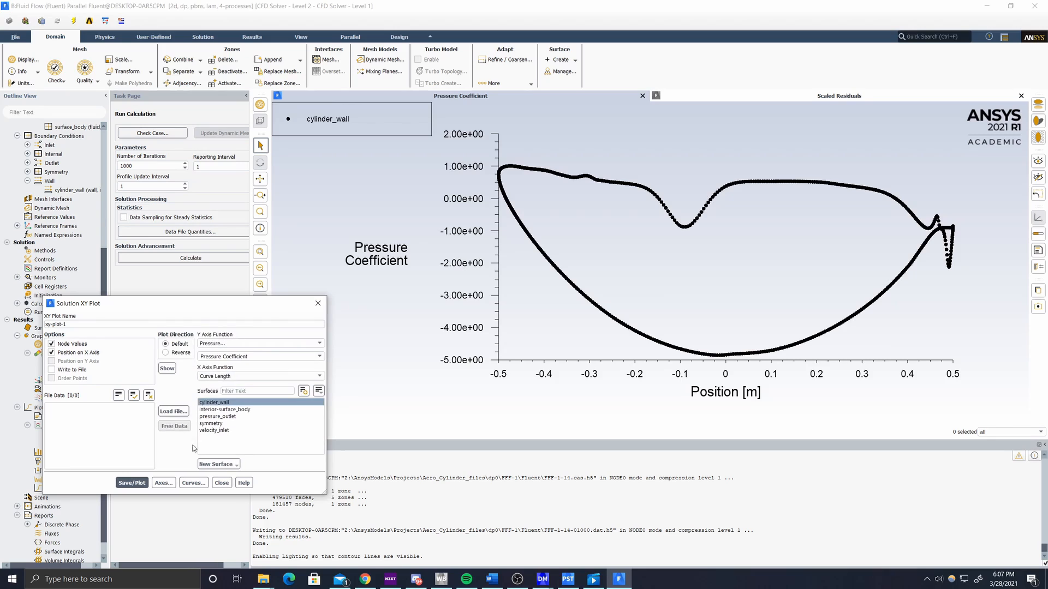
pyautogui.click(135, 483)
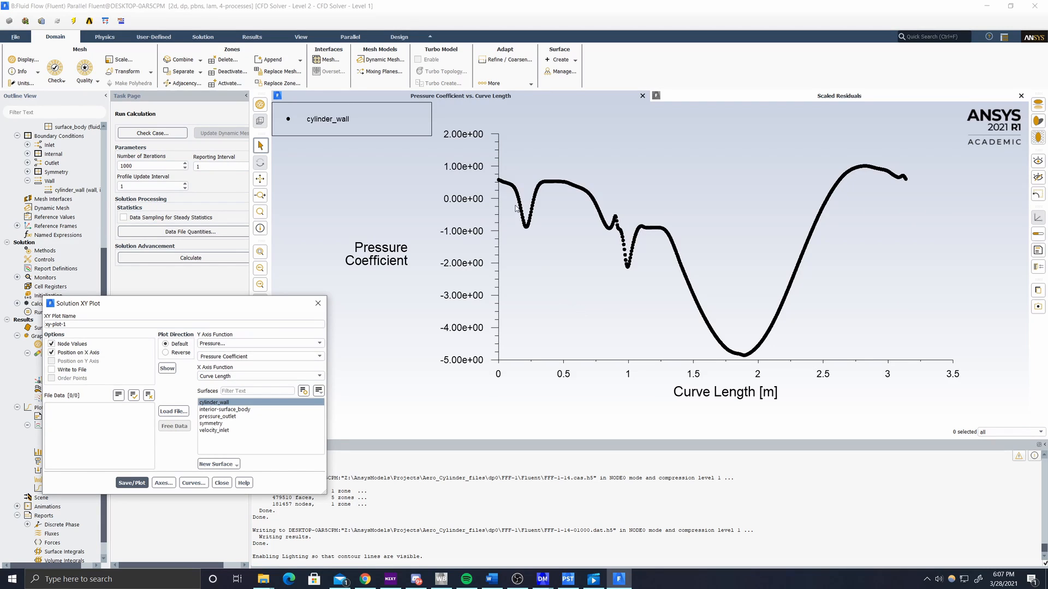
pyautogui.moveTo(302, 306); pyautogui.dragTo(334, 263)
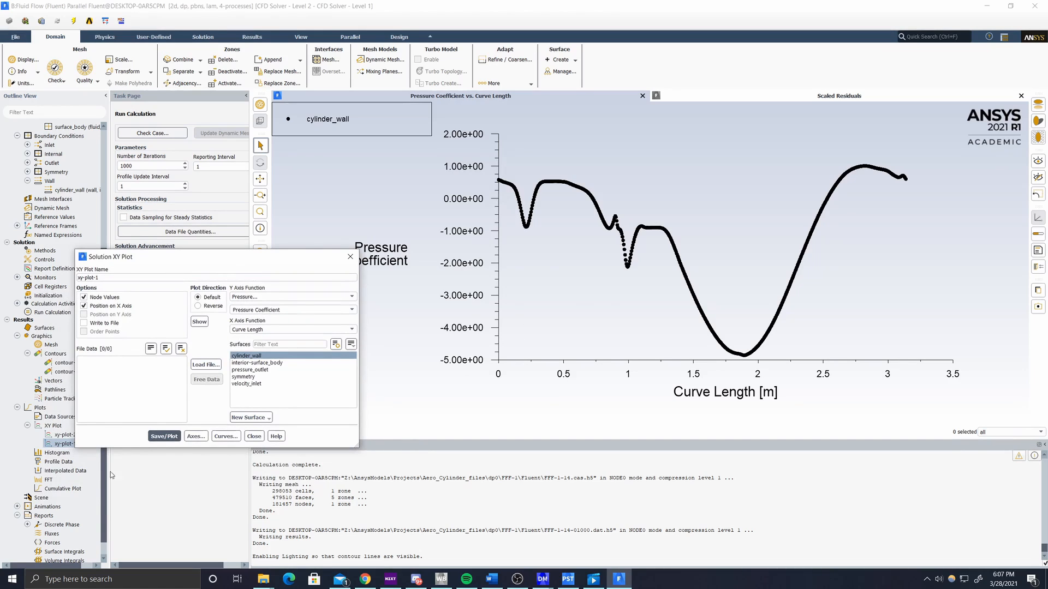
pyautogui.click(161, 437)
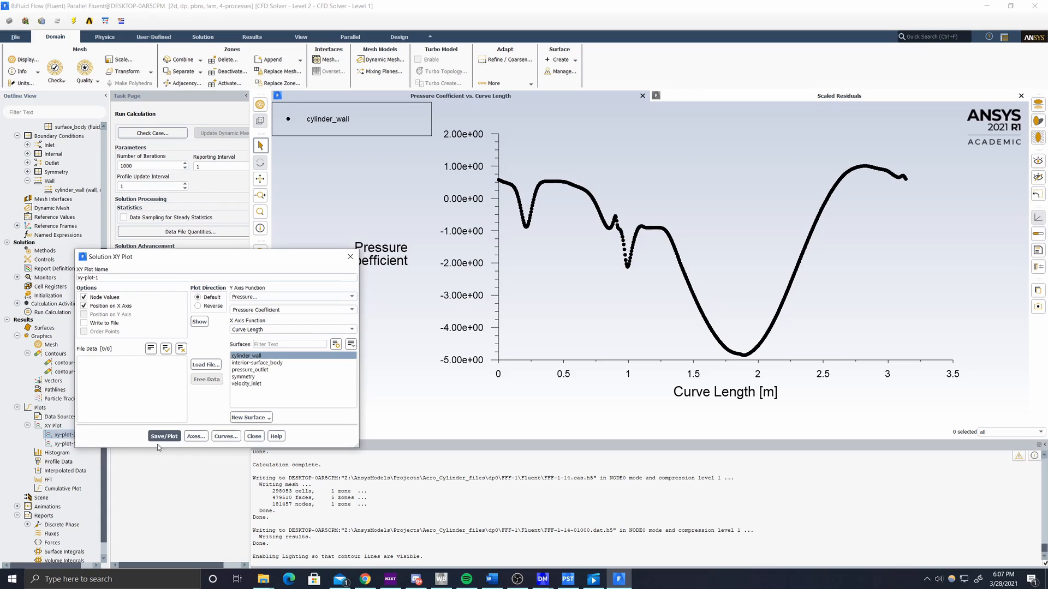
# Step: Plot the xy-plot-2 velocity magnitude on cylinder_wall against the X direction vector and close the plot settings
pyautogui.moveTo(168, 256); pyautogui.dragTo(239, 256)
pyautogui.doubleClick(65, 436)
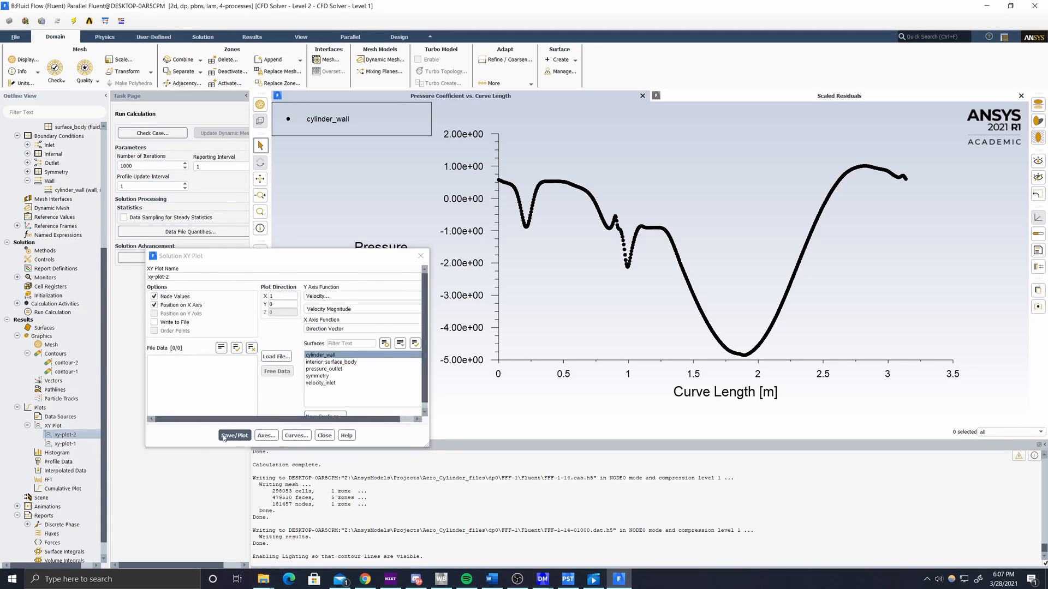
pyautogui.click(239, 436)
pyautogui.moveTo(388, 250); pyautogui.dragTo(289, 276)
pyautogui.click(429, 280)
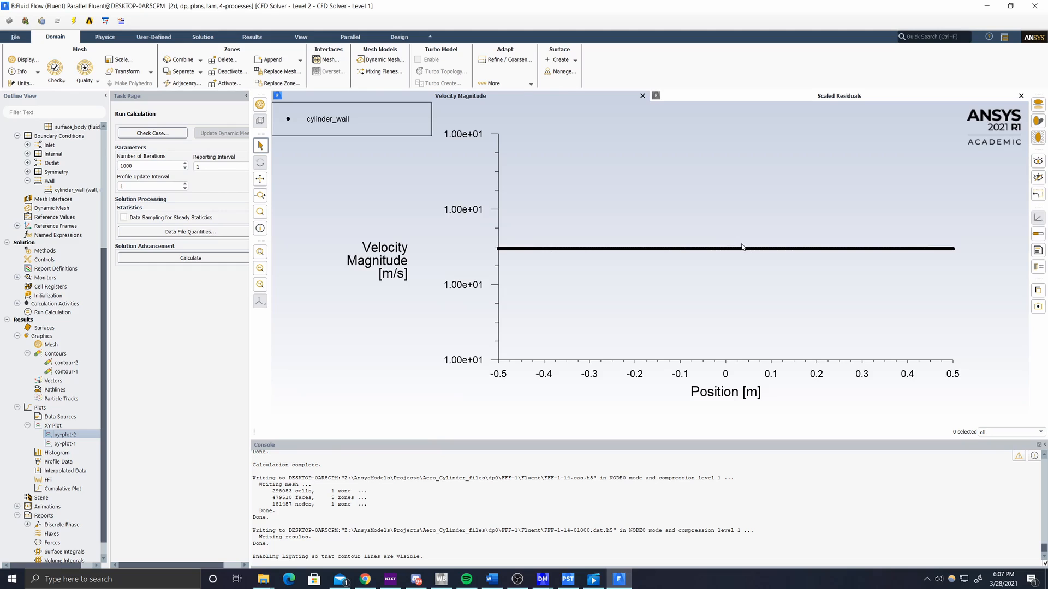
# Step: Print the force report for the rotating cylinder_wall with direction vector X 1, Y 0
pyautogui.scroll(-1, 60, 508)
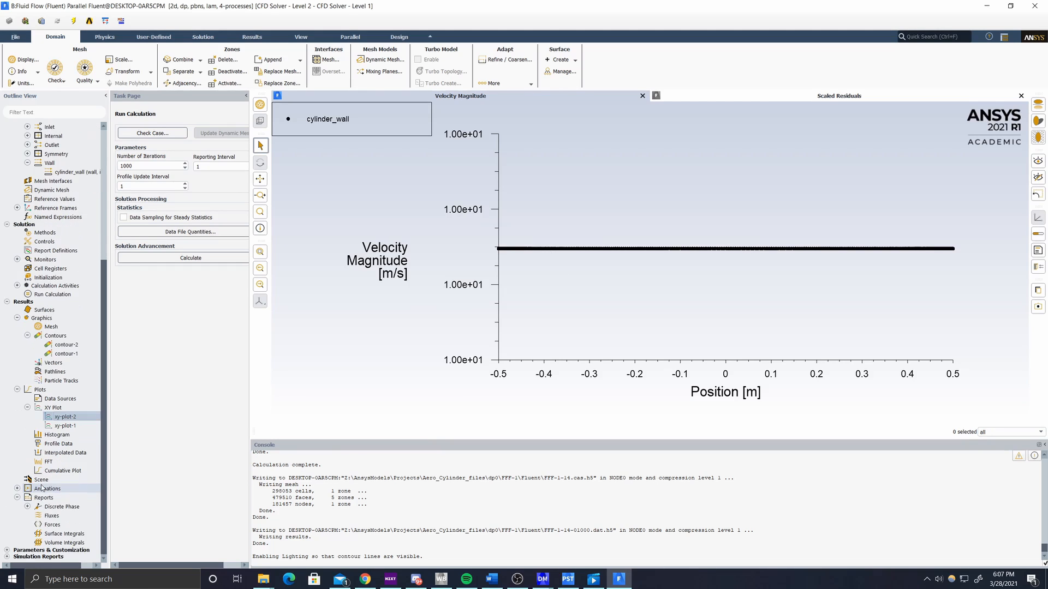
pyautogui.doubleClick(67, 525)
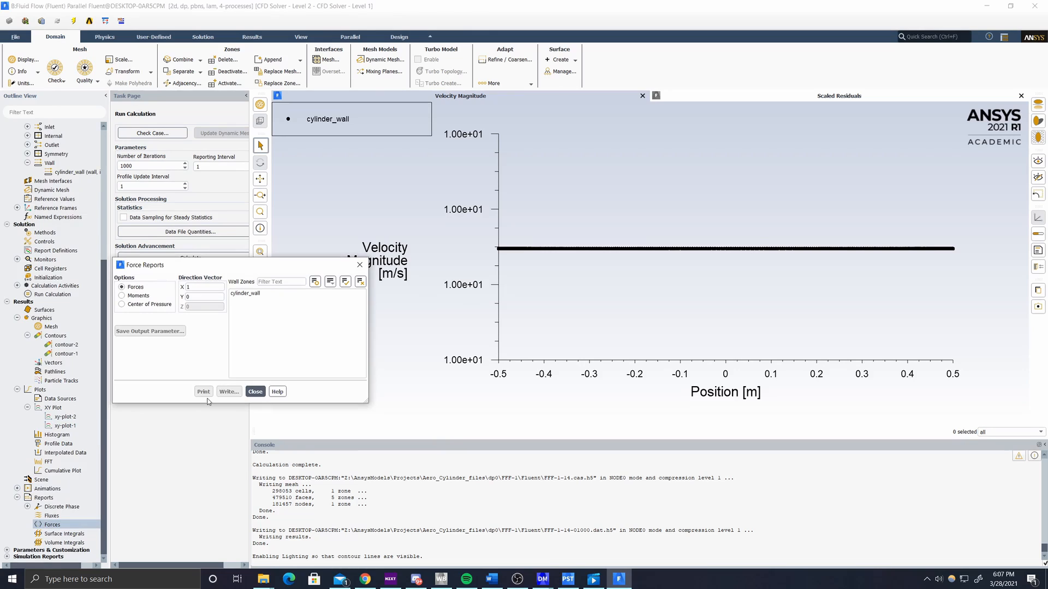
pyautogui.click(253, 295)
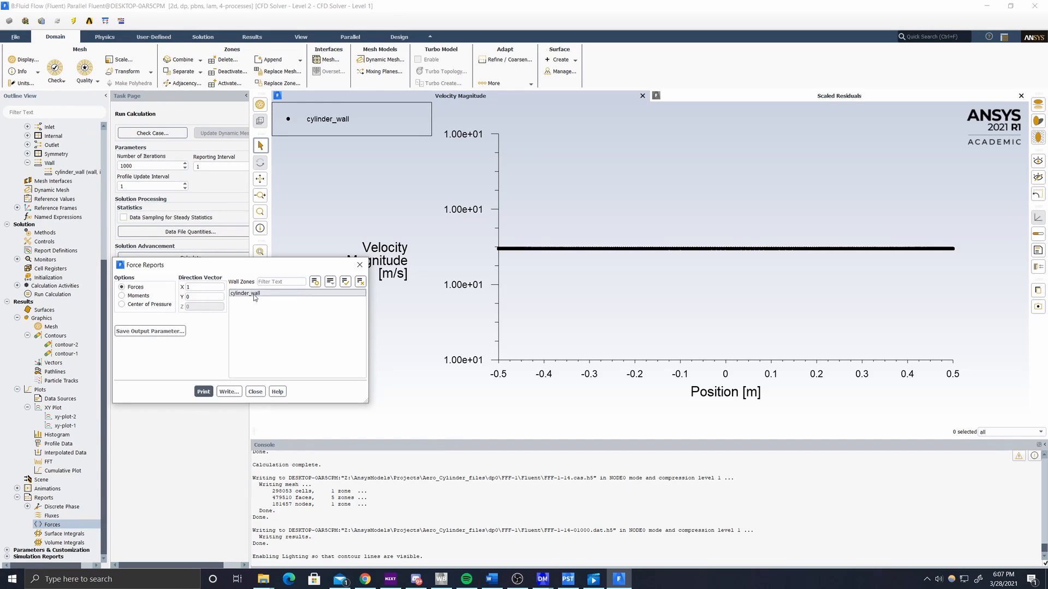
pyautogui.click(203, 392)
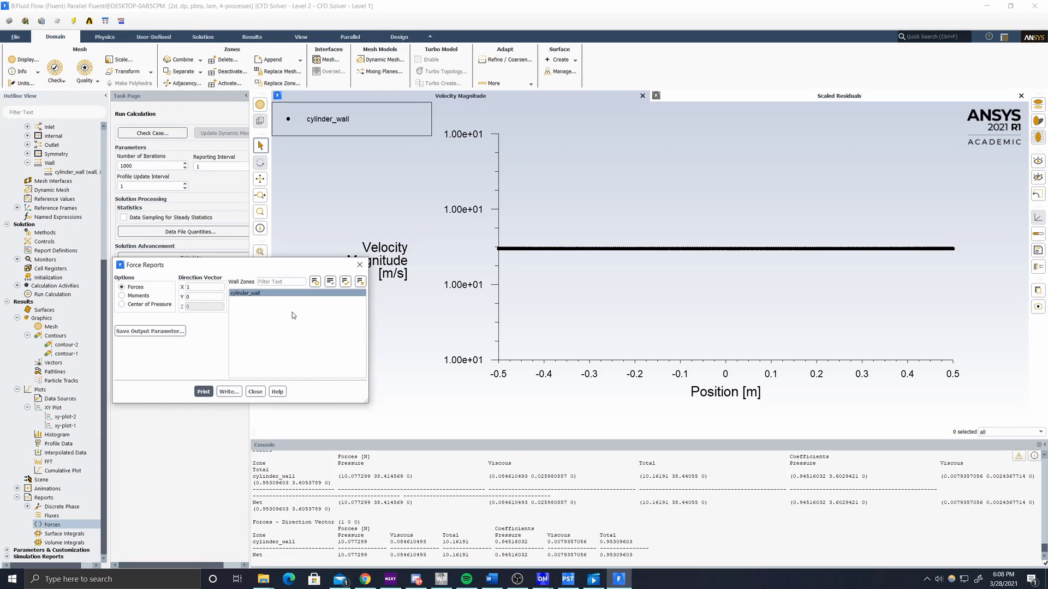
# Step: Change the force direction vector to X 0, Y 1, print the cylinder_wall report and highlight its total coefficient in the console
pyautogui.click(199, 290)
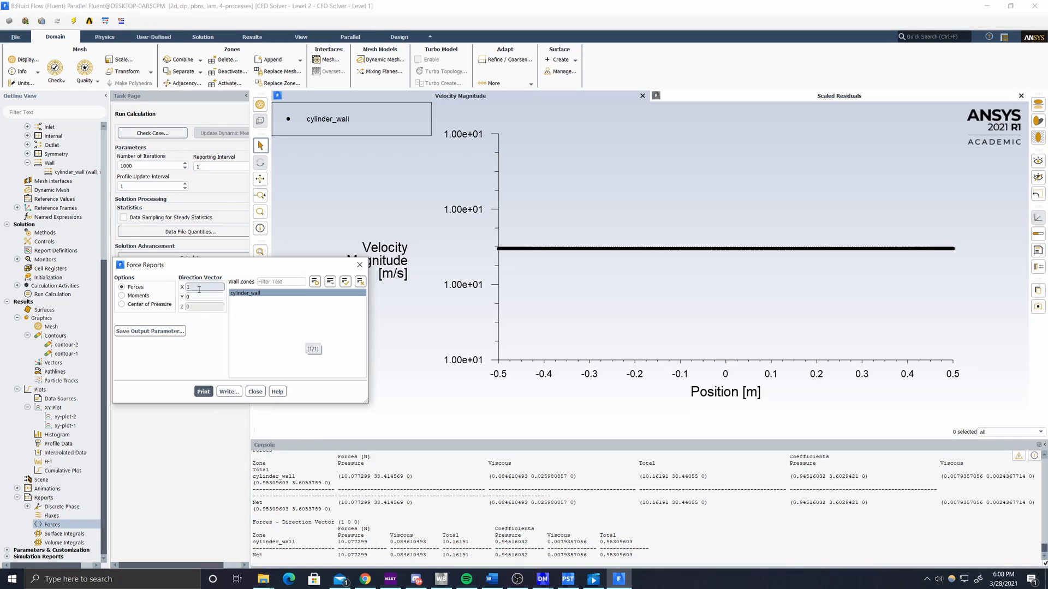
pyautogui.moveTo(199, 289); pyautogui.dragTo(173, 289)
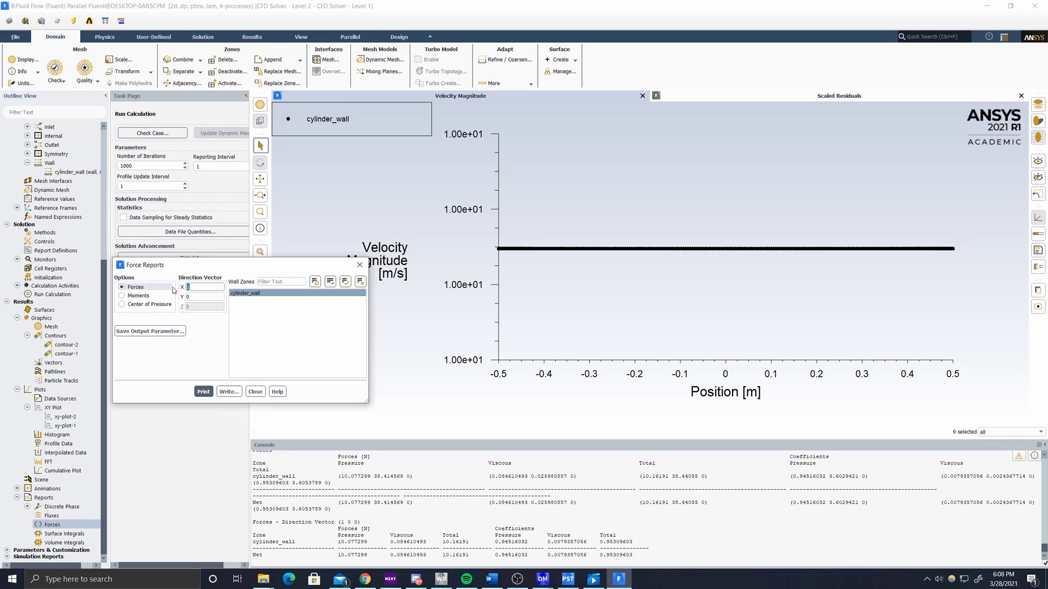
pyautogui.write('0')
pyautogui.doubleClick(204, 296)
pyautogui.write('1')
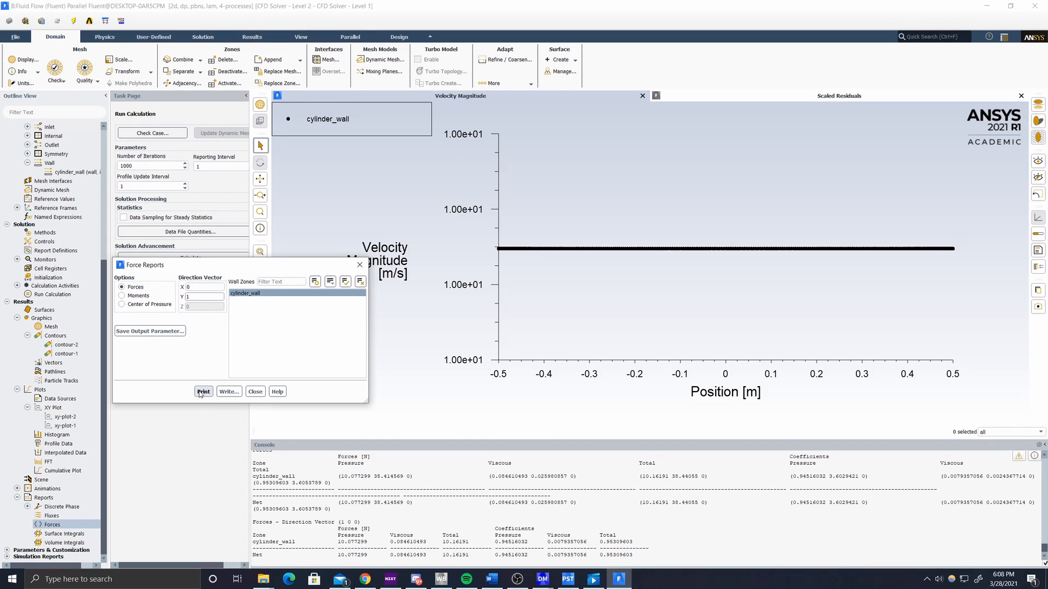
pyautogui.click(203, 392)
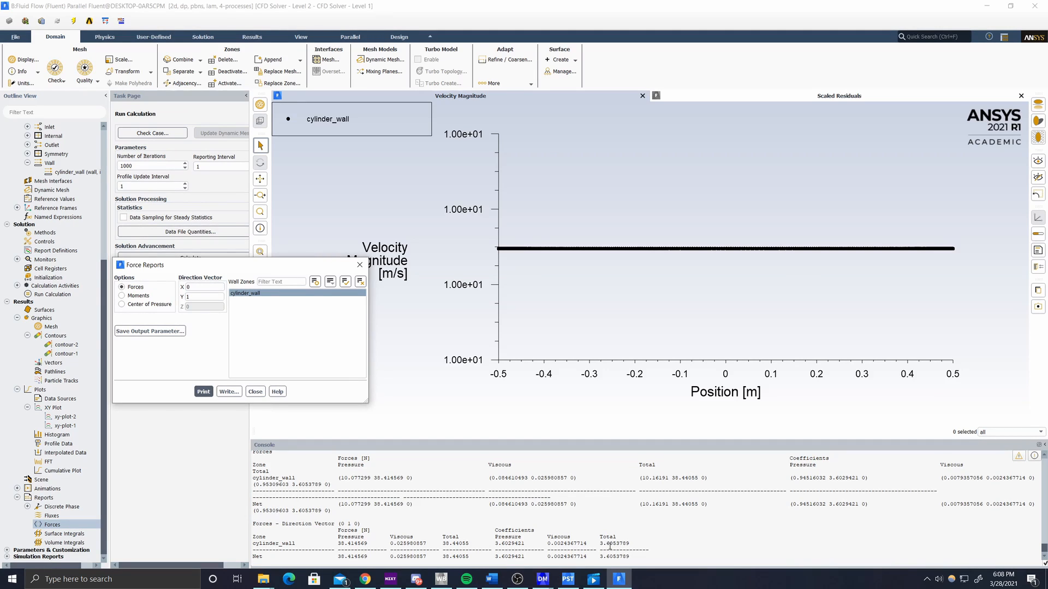
pyautogui.doubleClick(606, 544)
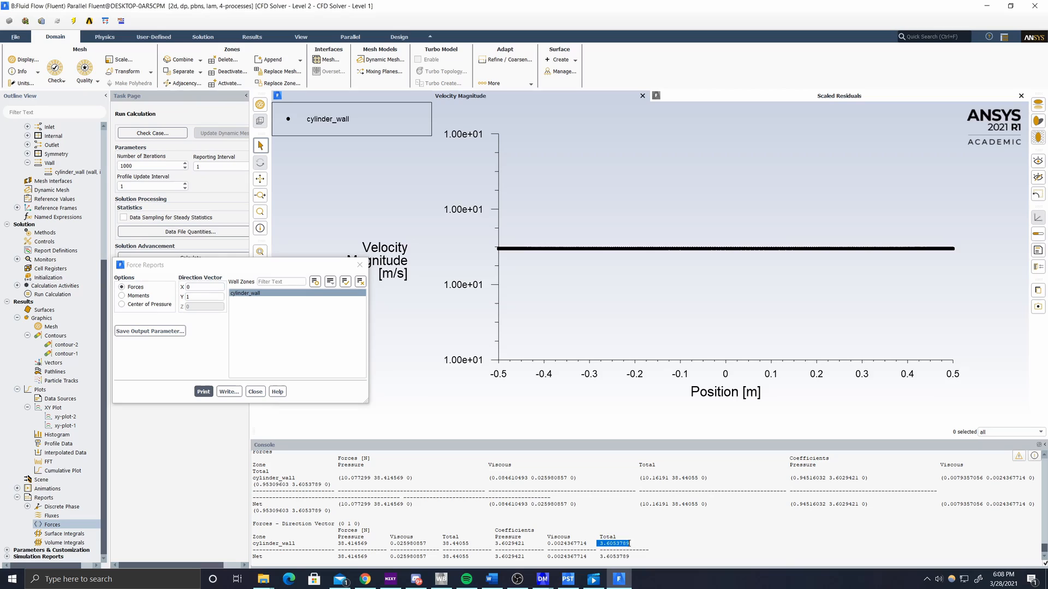
pyautogui.click(668, 546)
pyautogui.click(359, 265)
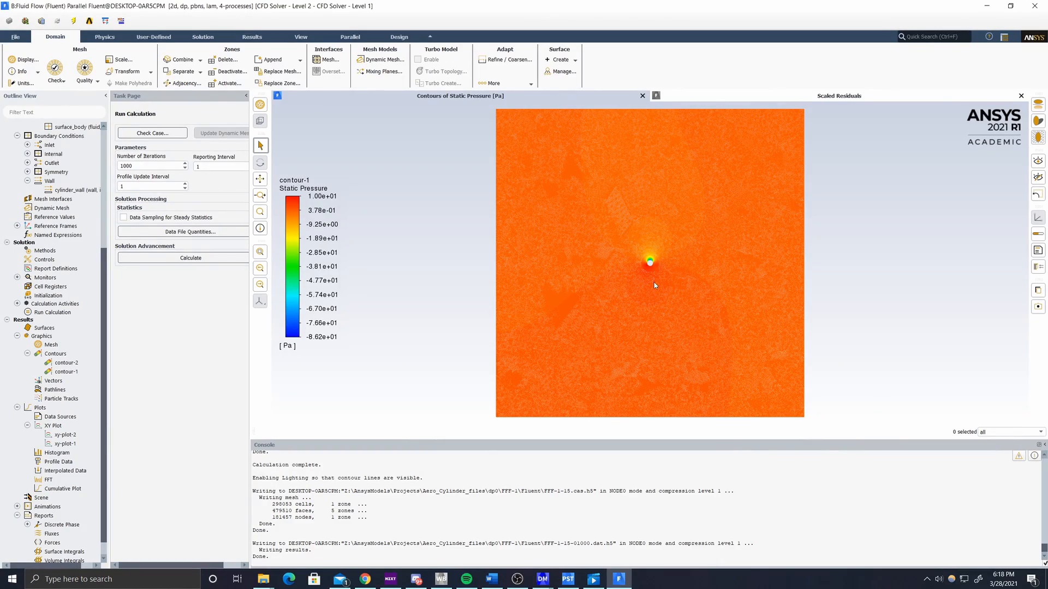
# Step: Examine the newly calculated static pressure contour around the cylinder
pyautogui.scroll(10, 654, 283)
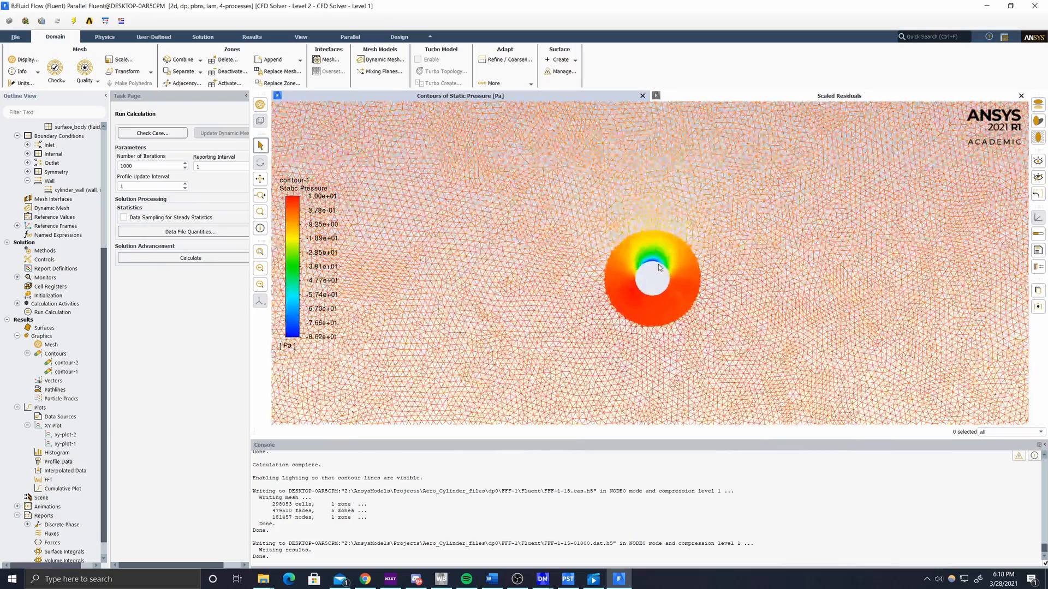
pyautogui.scroll(3, 660, 269)
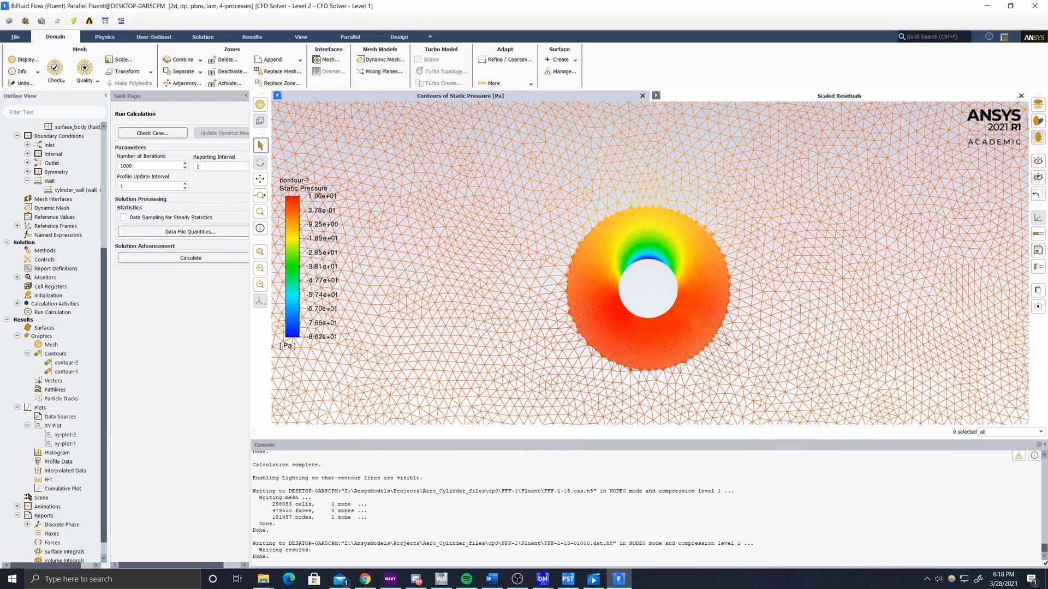
# Step: Inspect the contour-1 static pressure distribution close to the cylinder's upper surface
pyautogui.scroll(4, 729, 328)
pyautogui.scroll(-4, 629, 272)
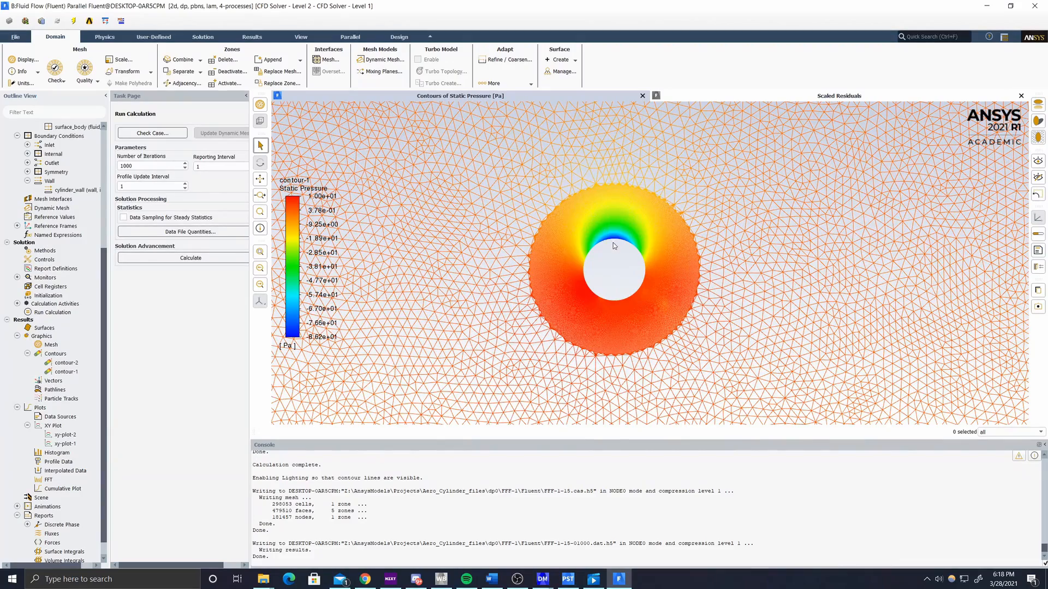
pyautogui.scroll(2, 587, 238)
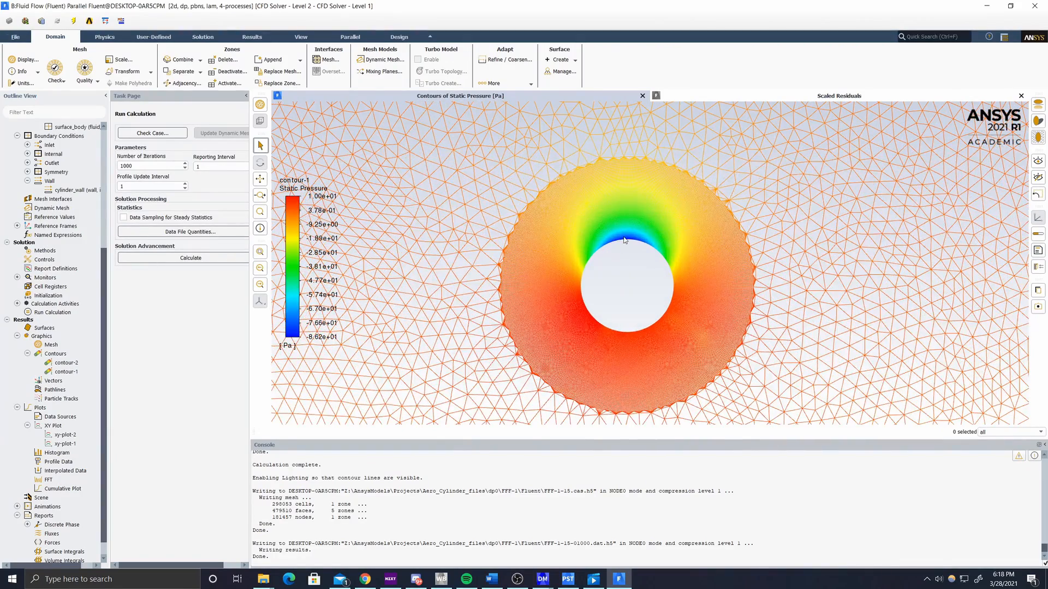
pyautogui.scroll(-2, 624, 240)
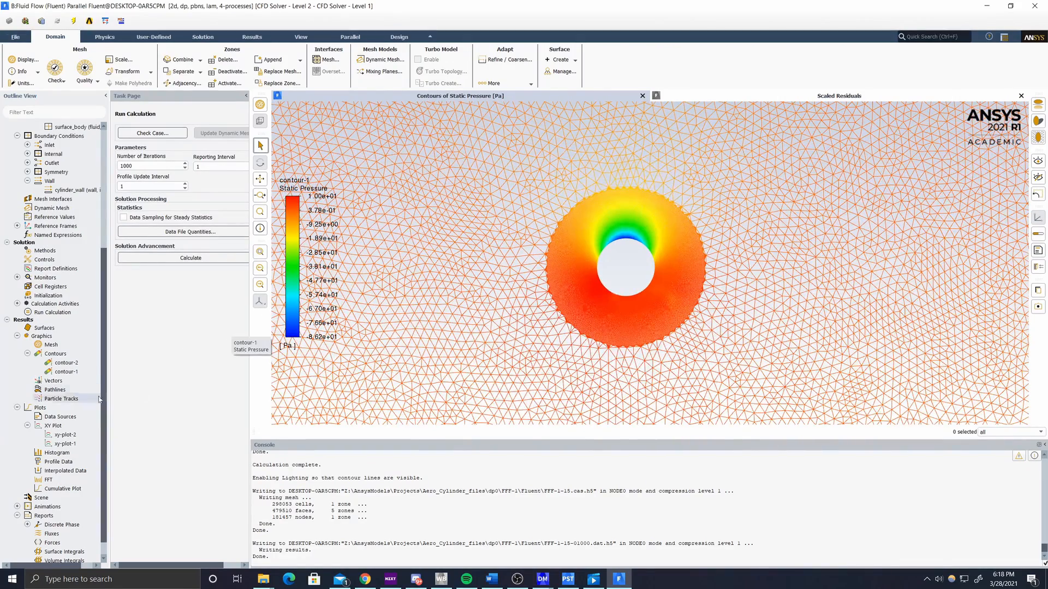
# Step: Display the contour-2 velocity magnitude on all surfaces, inspect it around the cylinder and close the contour settings
pyautogui.doubleClick(72, 364)
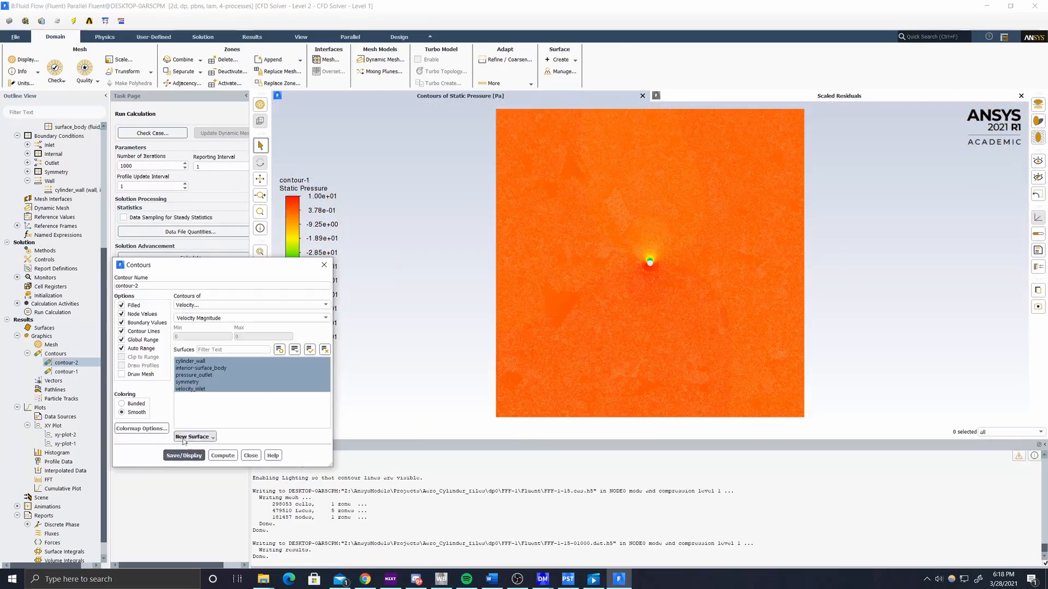
pyautogui.click(184, 455)
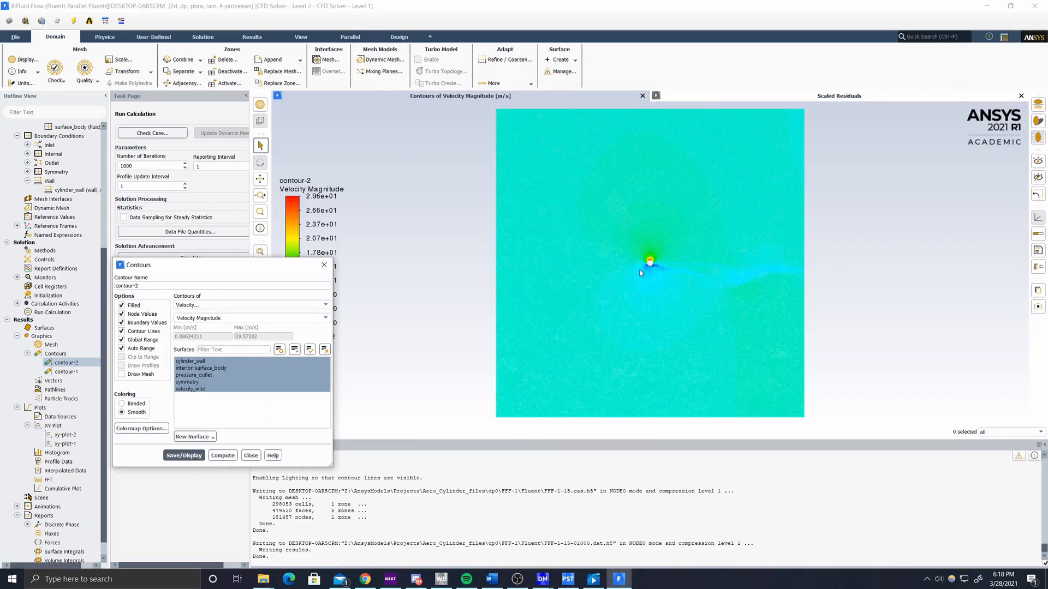
pyautogui.scroll(3, 652, 264)
pyautogui.scroll(2, 655, 260)
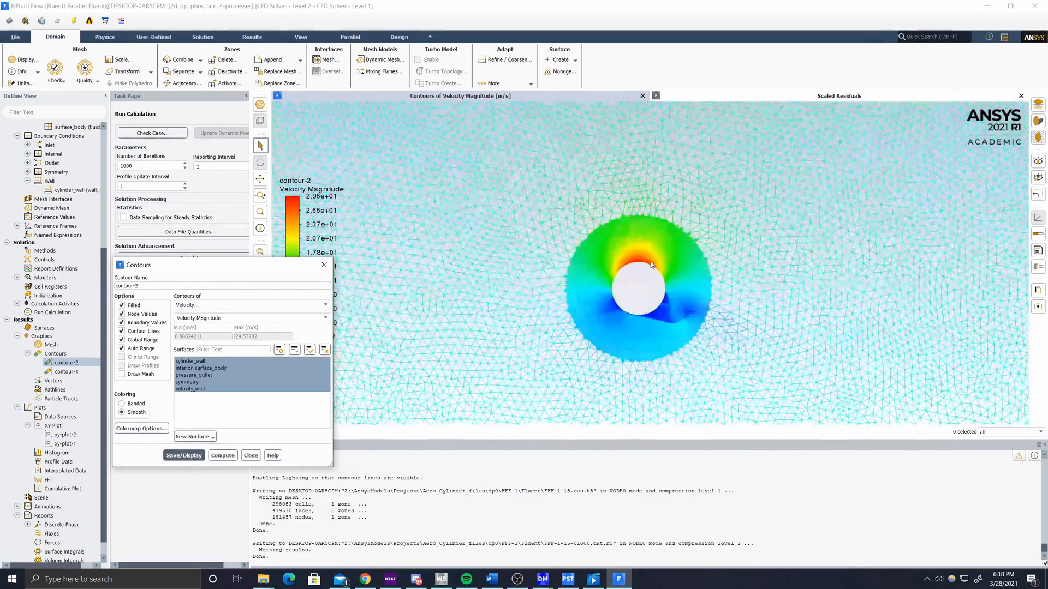
pyautogui.moveTo(303, 265); pyautogui.dragTo(338, 284)
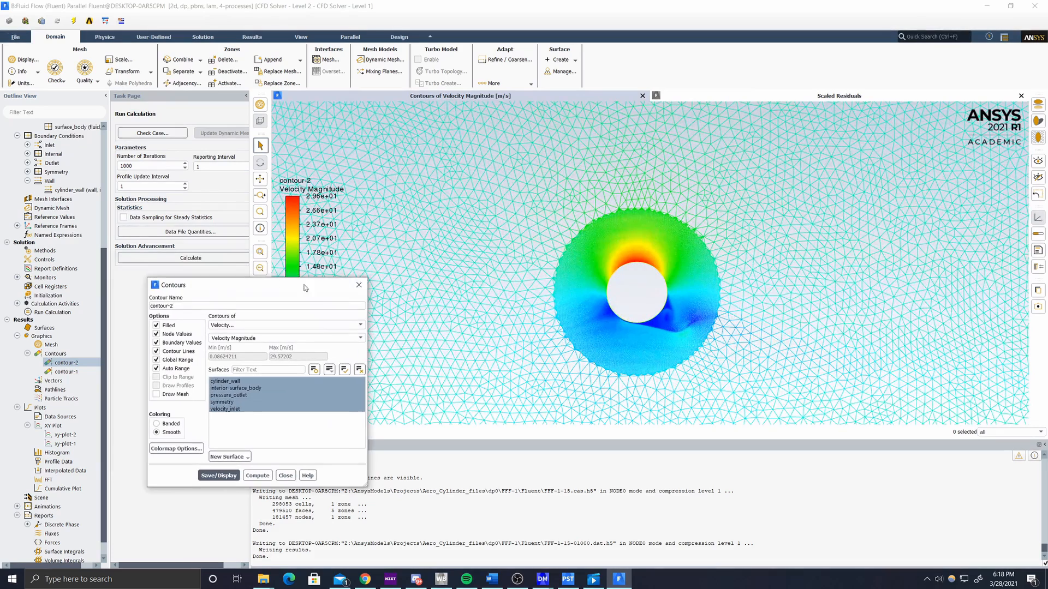
pyautogui.click(359, 284)
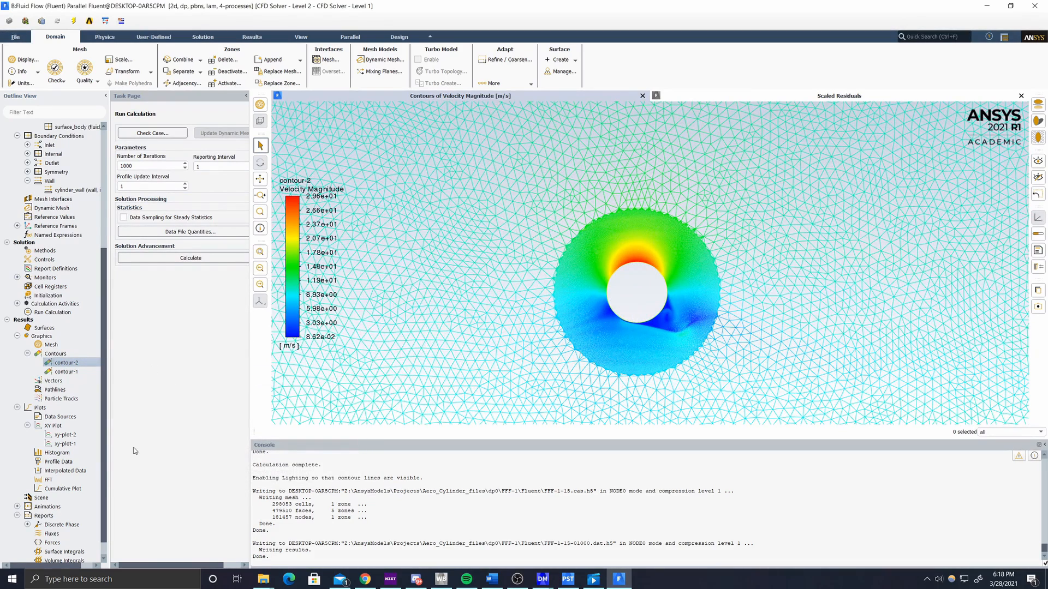
# Step: Switch to CFD-Post to examine the velocity streamlines around the cylinder, and return to Fluent
pyautogui.click(568, 582)
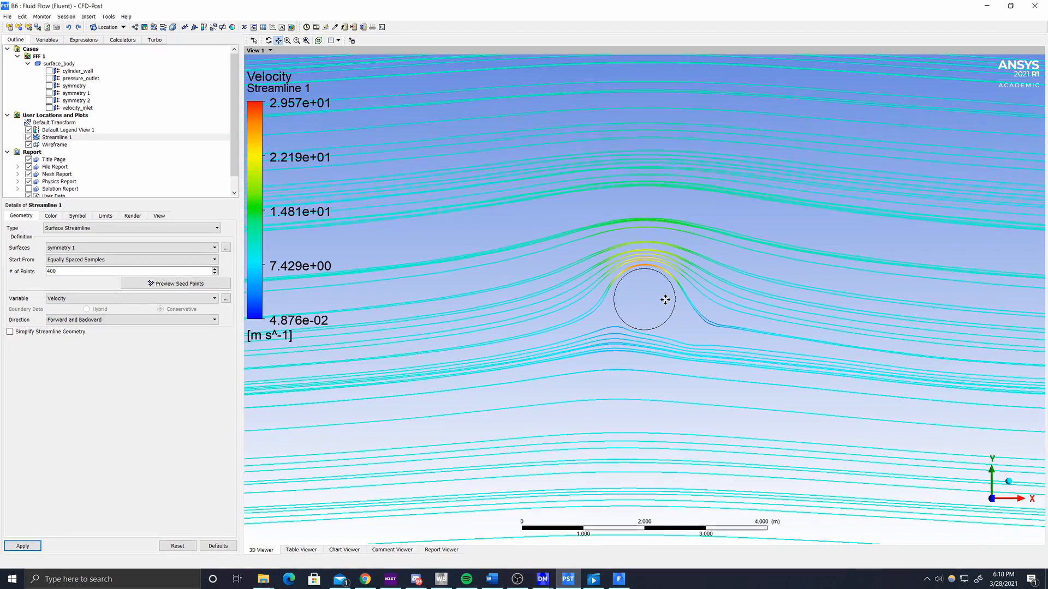
pyautogui.scroll(2, 664, 299)
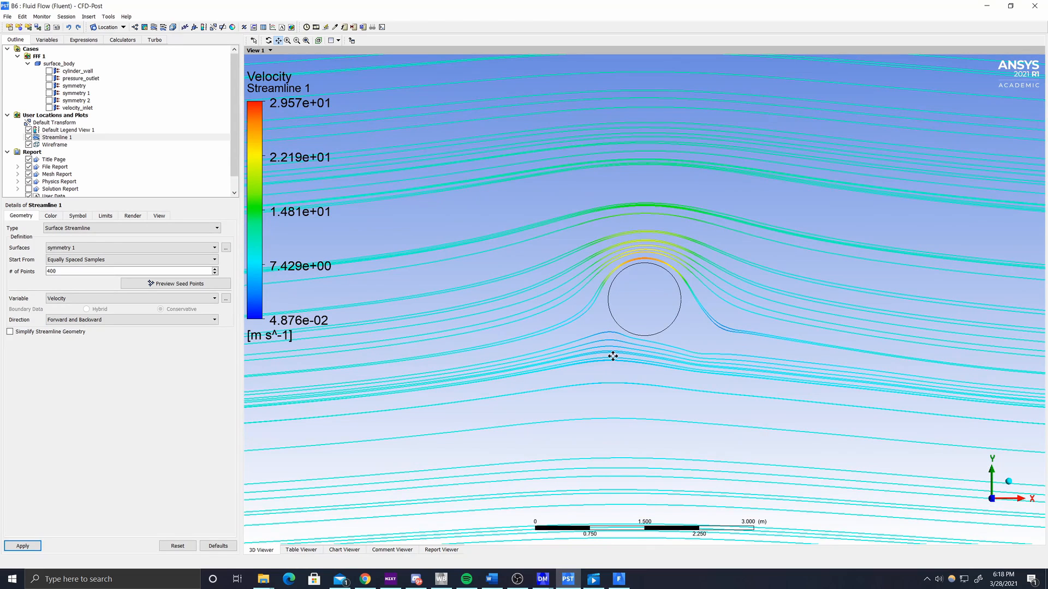
pyautogui.click(618, 579)
# Step: Plot the xy-plot-1 pressure coefficient on cylinder_wall against the direction vector X 1, Y 0
pyautogui.scroll(-1, 76, 427)
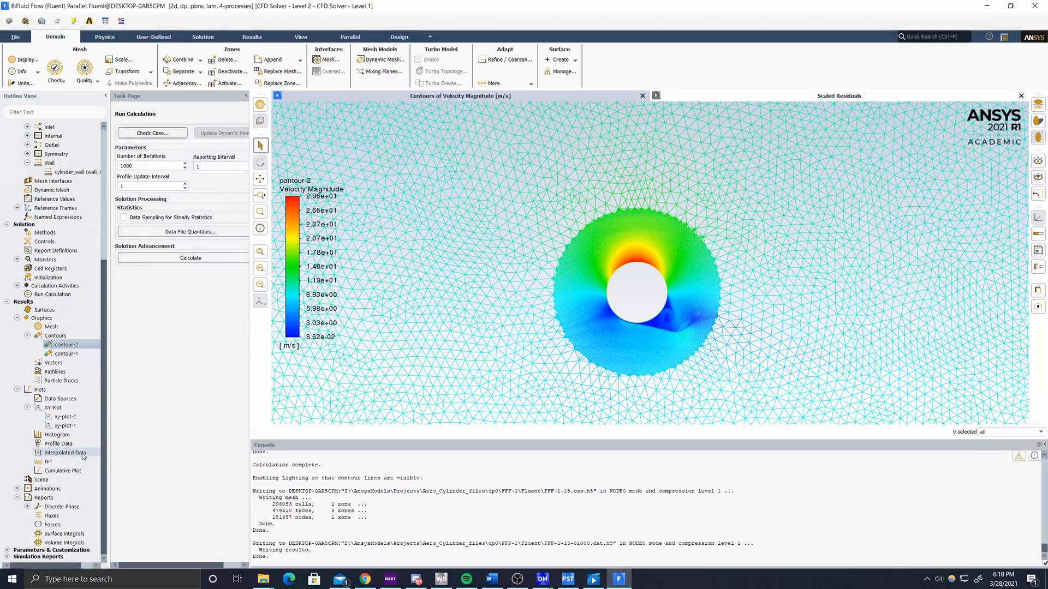
pyautogui.doubleClick(64, 425)
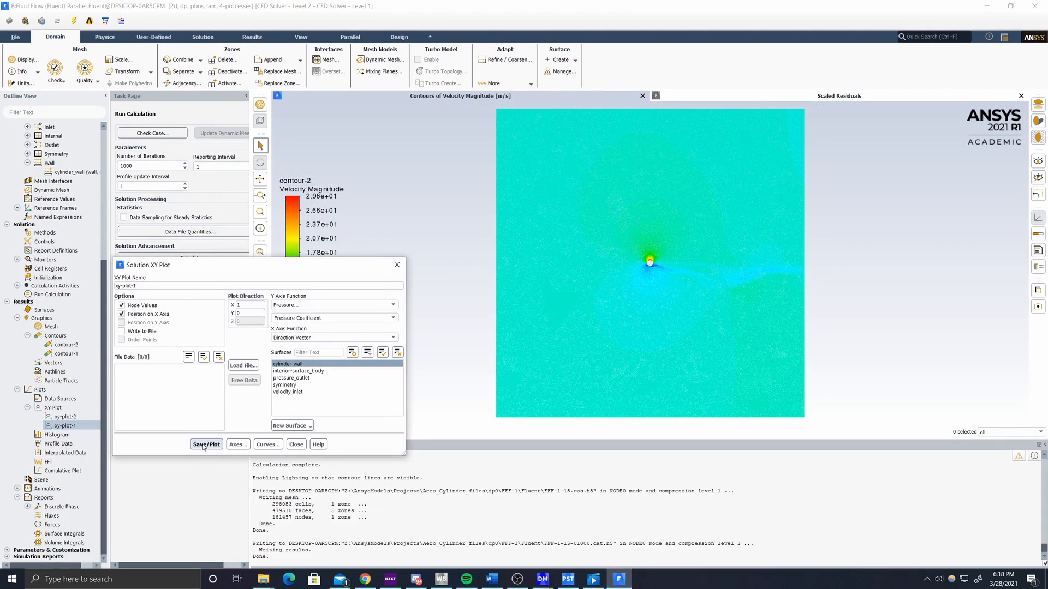
pyautogui.click(287, 363)
pyautogui.click(288, 363)
pyautogui.click(206, 445)
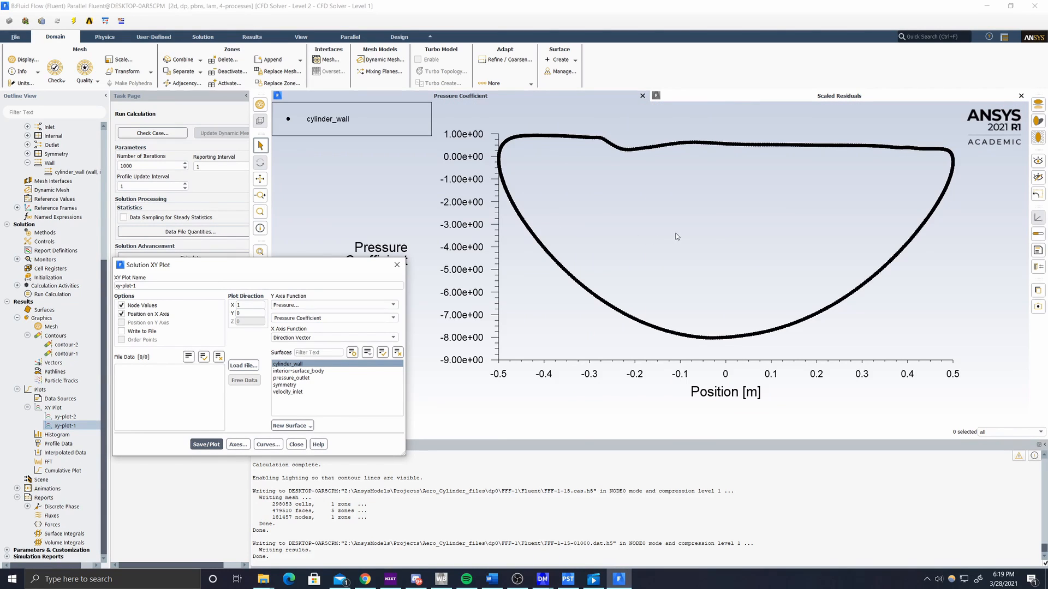
pyautogui.moveTo(254, 269); pyautogui.dragTo(190, 227)
# Step: Set the xy-plot-1 X axis function to Curve Length and show the plot direction along cylinder_wall
pyautogui.click(267, 296)
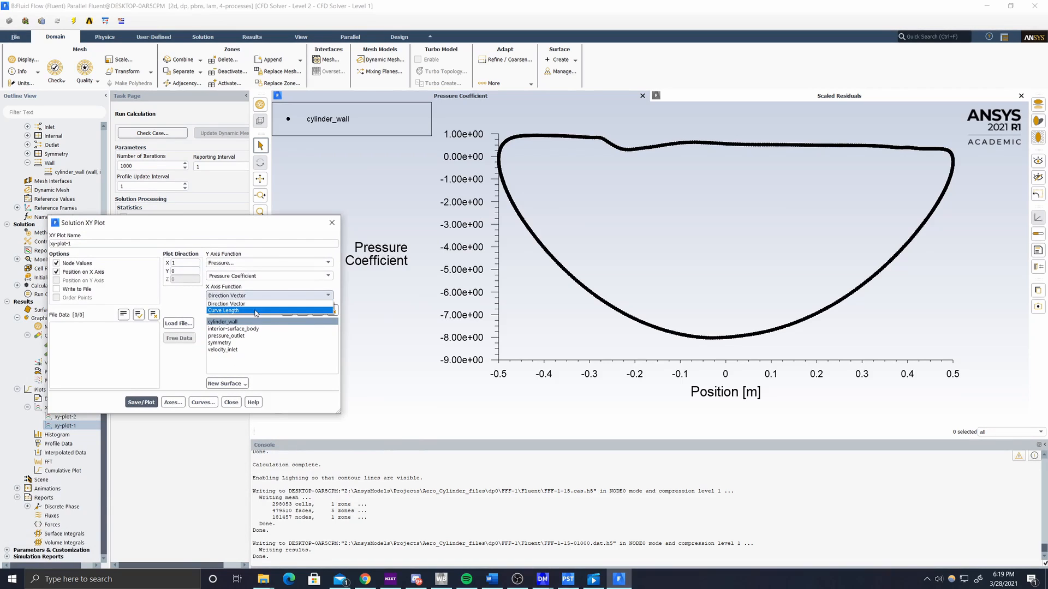
pyautogui.click(255, 310)
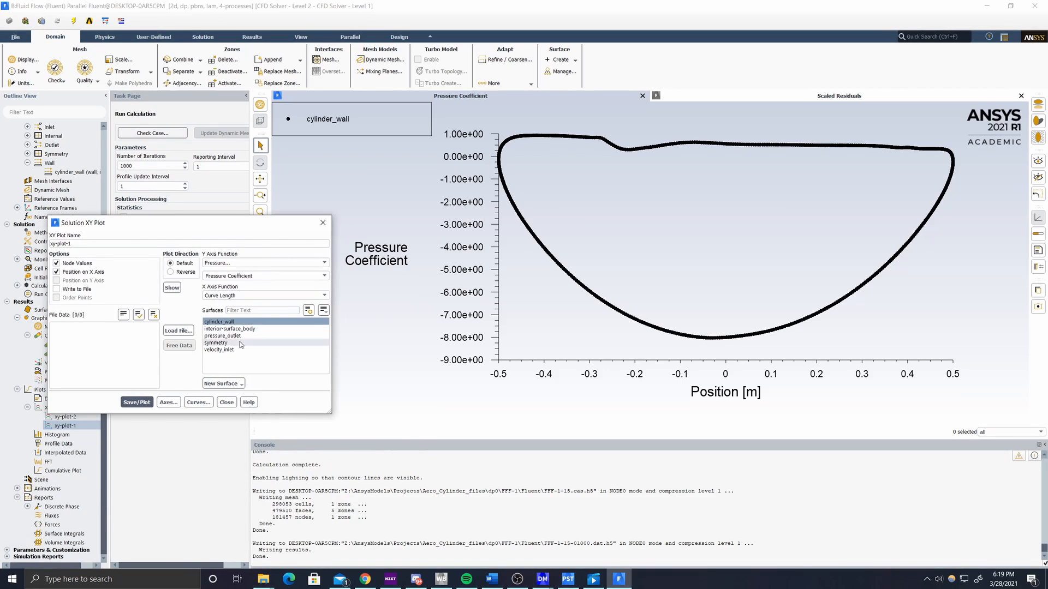
pyautogui.click(224, 322)
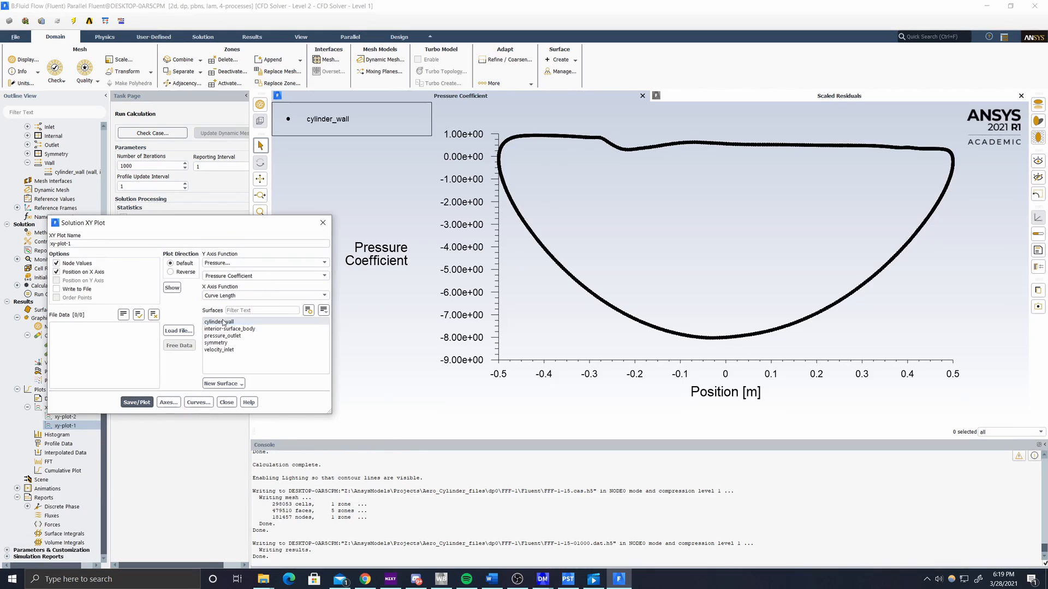
pyautogui.click(223, 323)
pyautogui.click(173, 287)
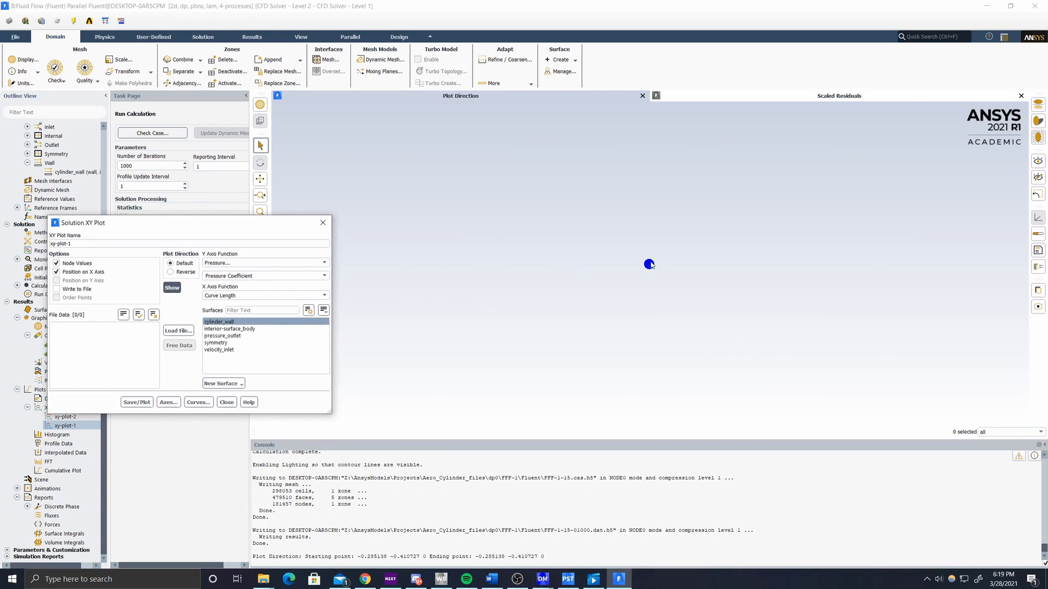
pyautogui.scroll(10, 656, 263)
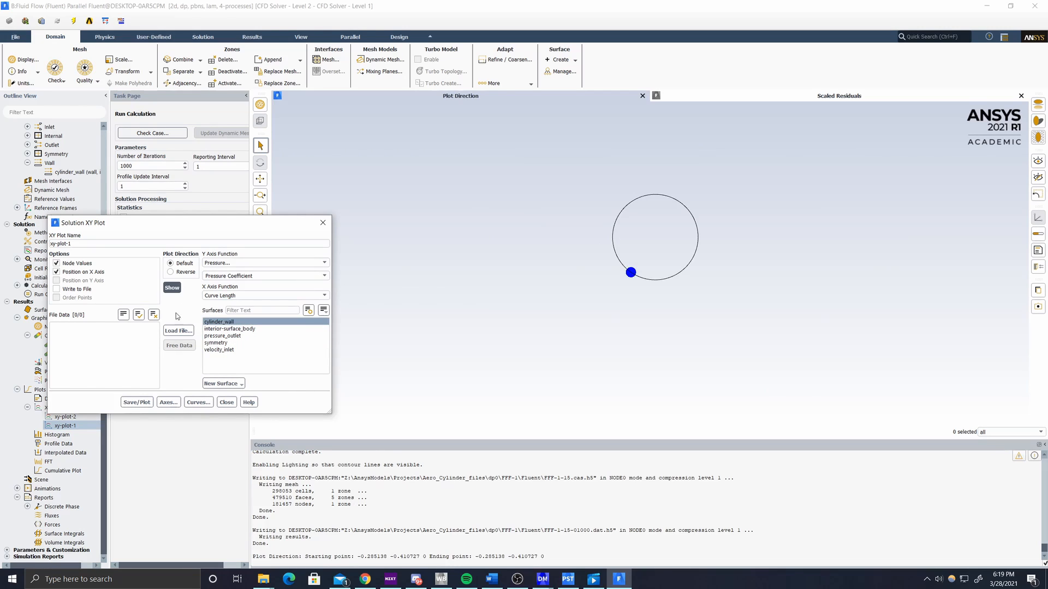
# Step: Plot the pressure coefficient on cylinder_wall against curve length and close the xy-plot-1 settings
pyautogui.click(137, 402)
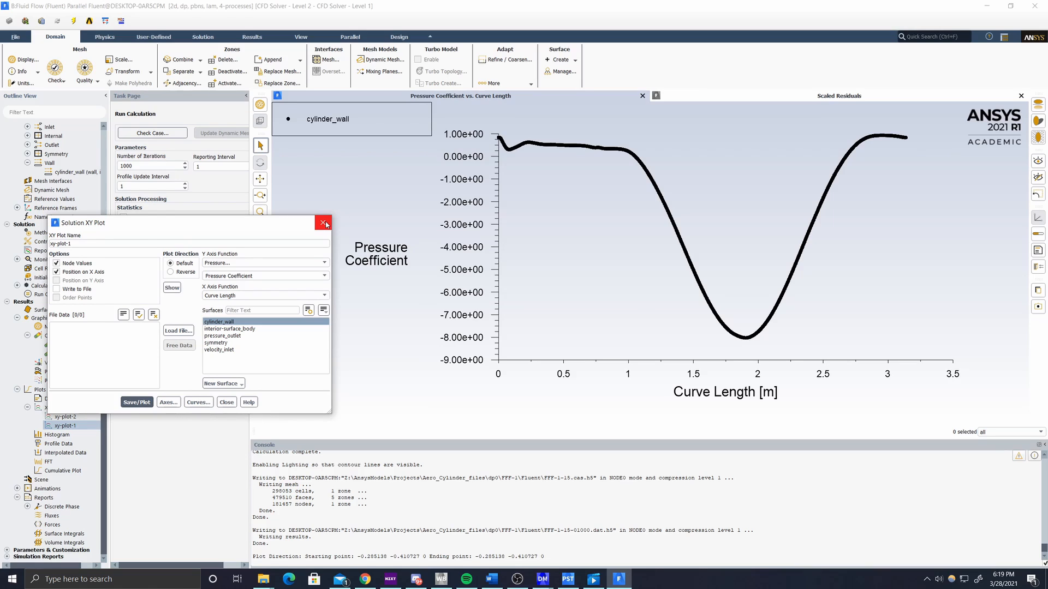
pyautogui.click(323, 263)
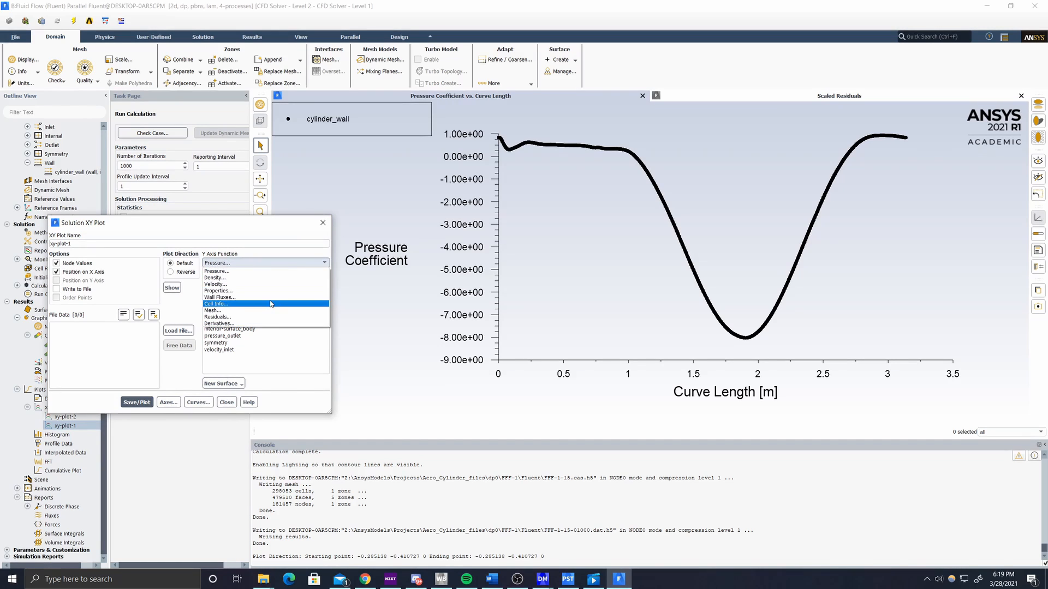
pyautogui.click(187, 296)
pyautogui.click(322, 222)
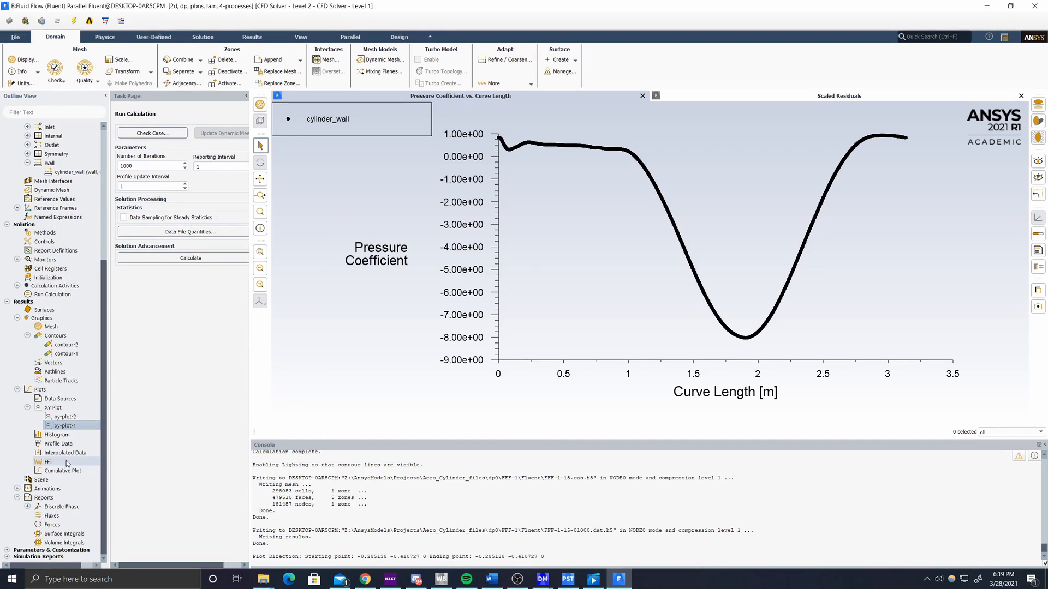
# Step: Plot the xy-plot-2 velocity magnitude on cylinder_wall against curve length and close the plot settings
pyautogui.doubleClick(65, 416)
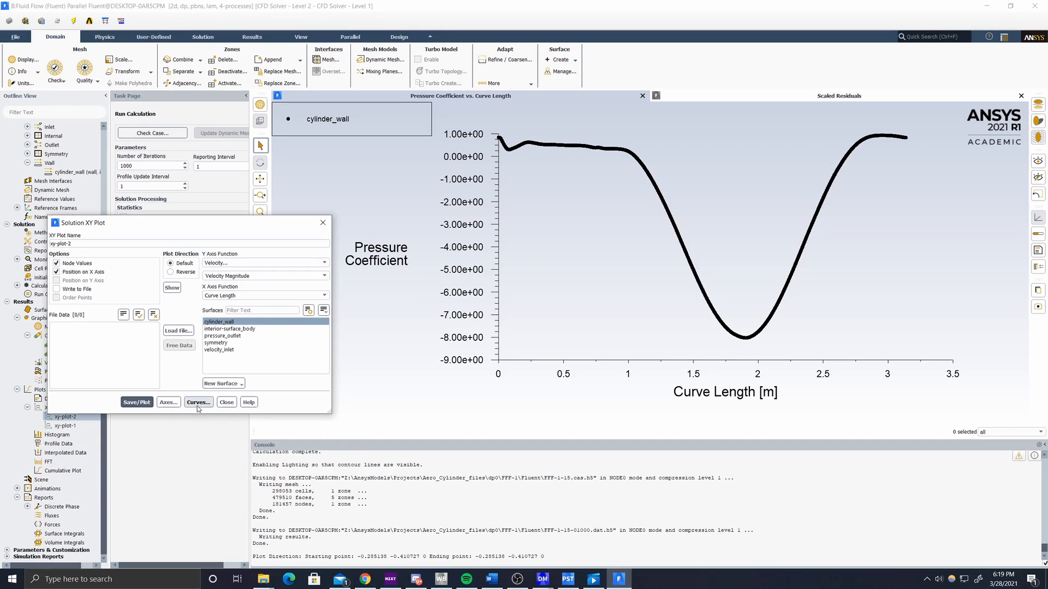
pyautogui.click(137, 402)
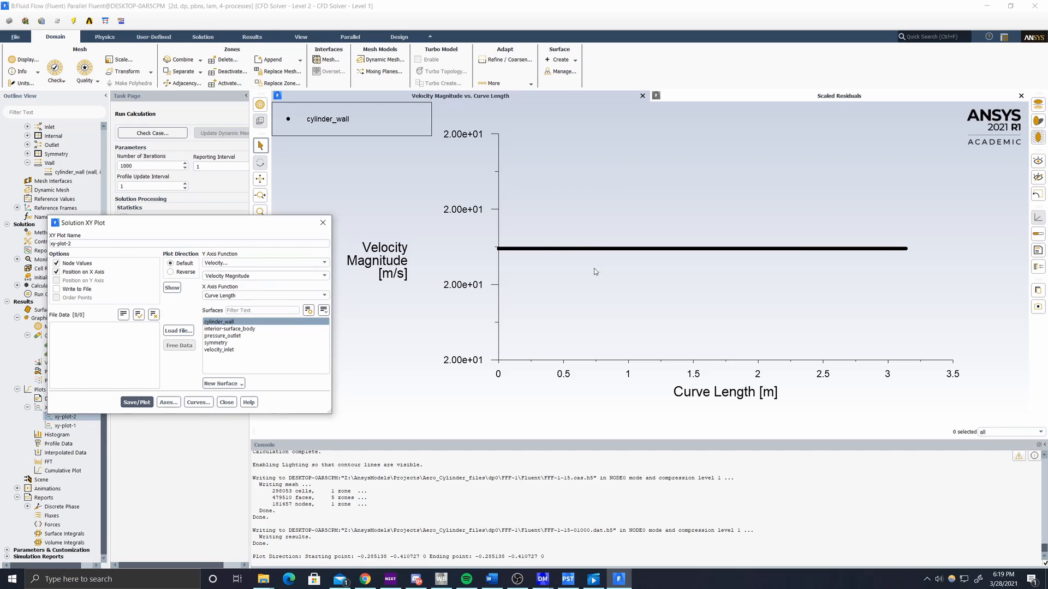
pyautogui.click(323, 223)
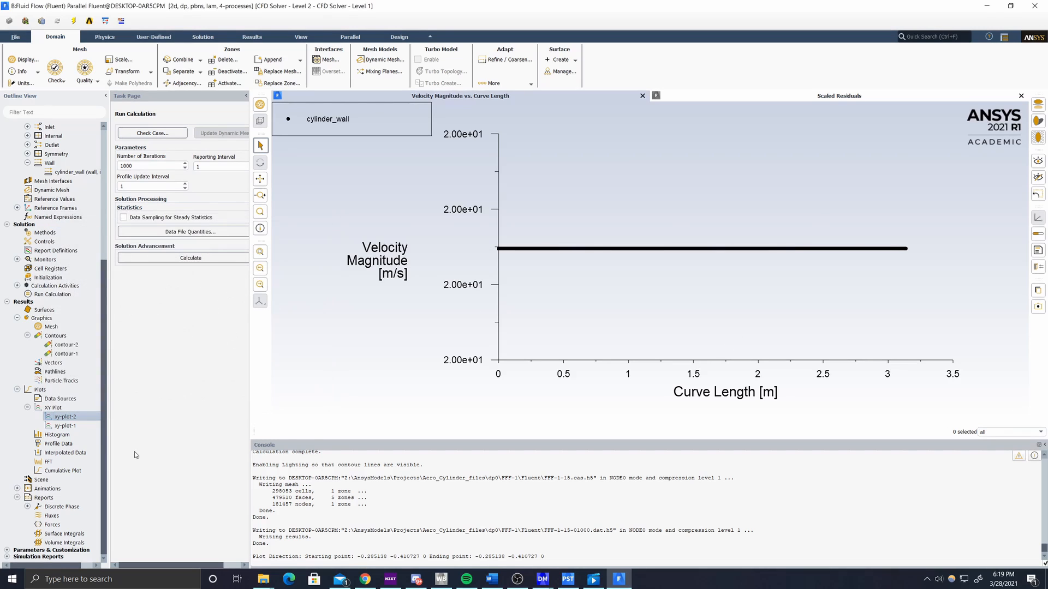
# Step: Print the cylinder_wall force report with direction vector X 1, Y 0
pyautogui.doubleClick(60, 525)
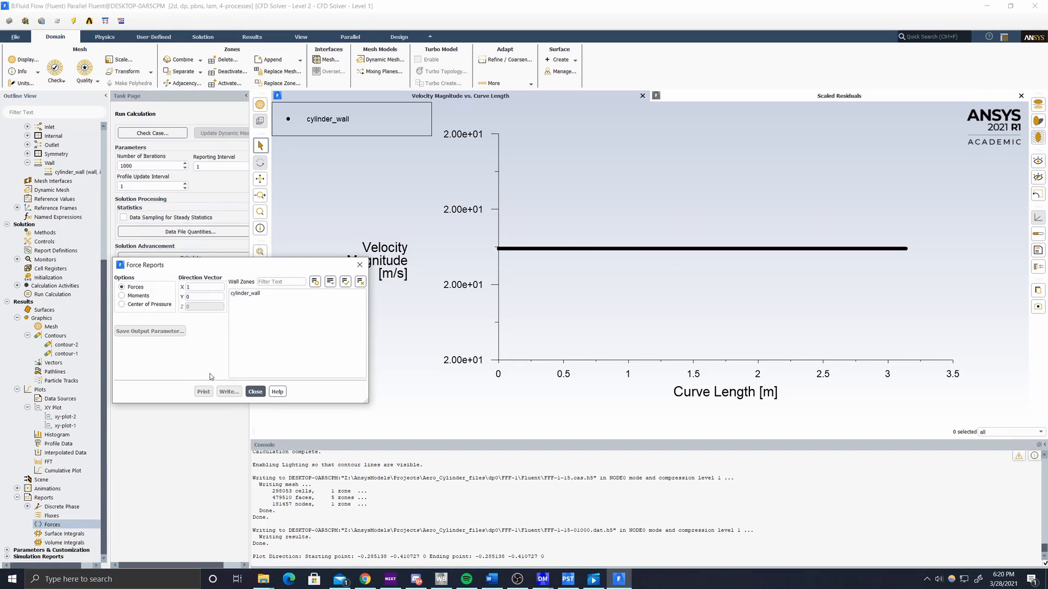
pyautogui.click(245, 293)
pyautogui.click(203, 392)
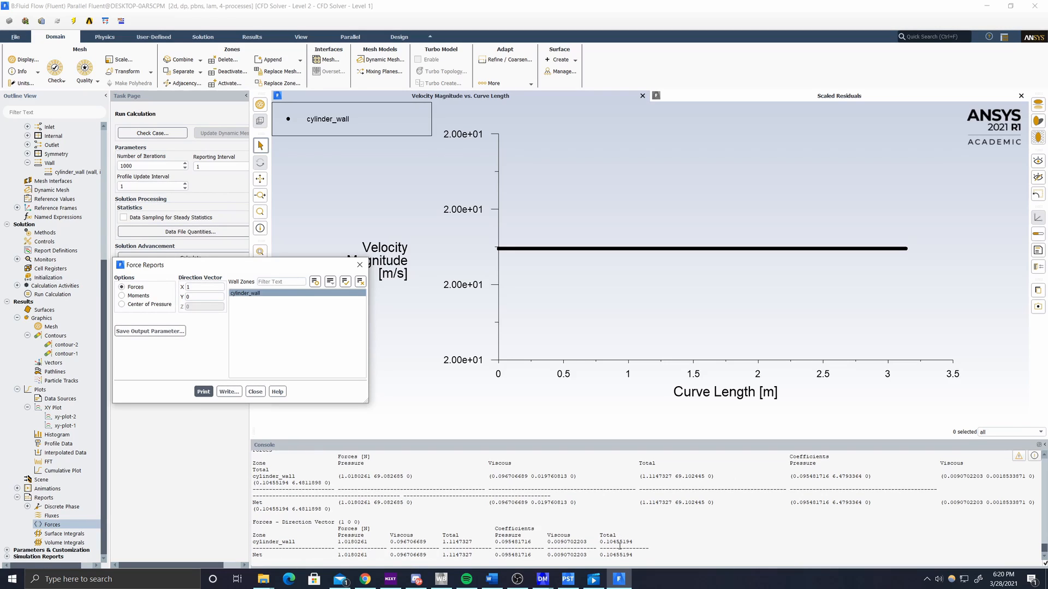
# Step: Change the force direction vector to X 0, Y 1 and print the cylinder_wall report again
pyautogui.doubleClick(197, 287)
pyautogui.press('Tab')
pyautogui.write('1')
pyautogui.click(203, 391)
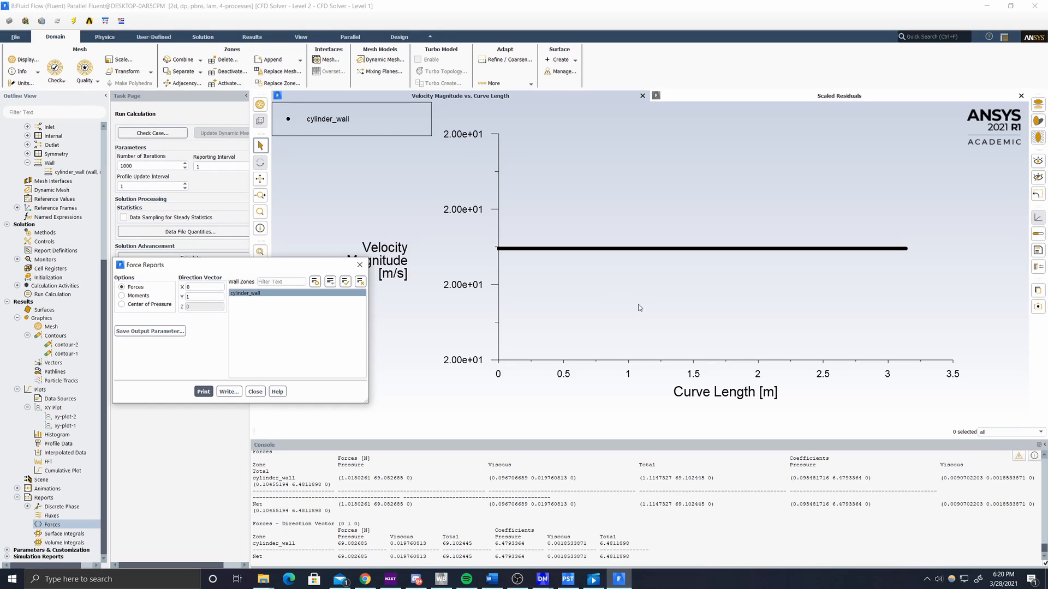
pyautogui.click(202, 392)
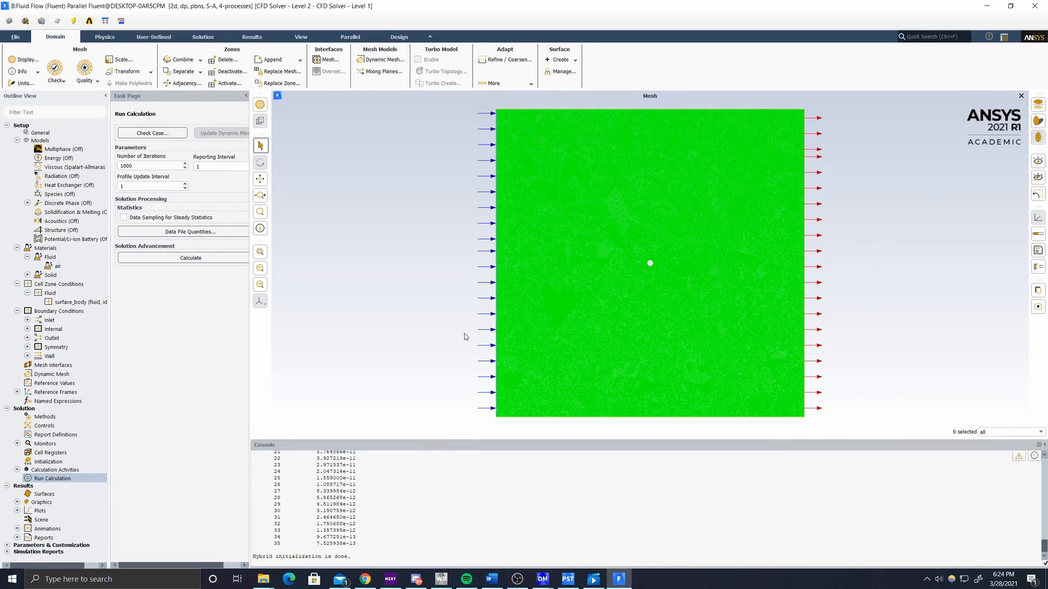
# Step: Review the Spalart-Allmaras (1 eqn) viscous model settings and accept them
pyautogui.click(53, 169)
pyautogui.doubleClick(53, 169)
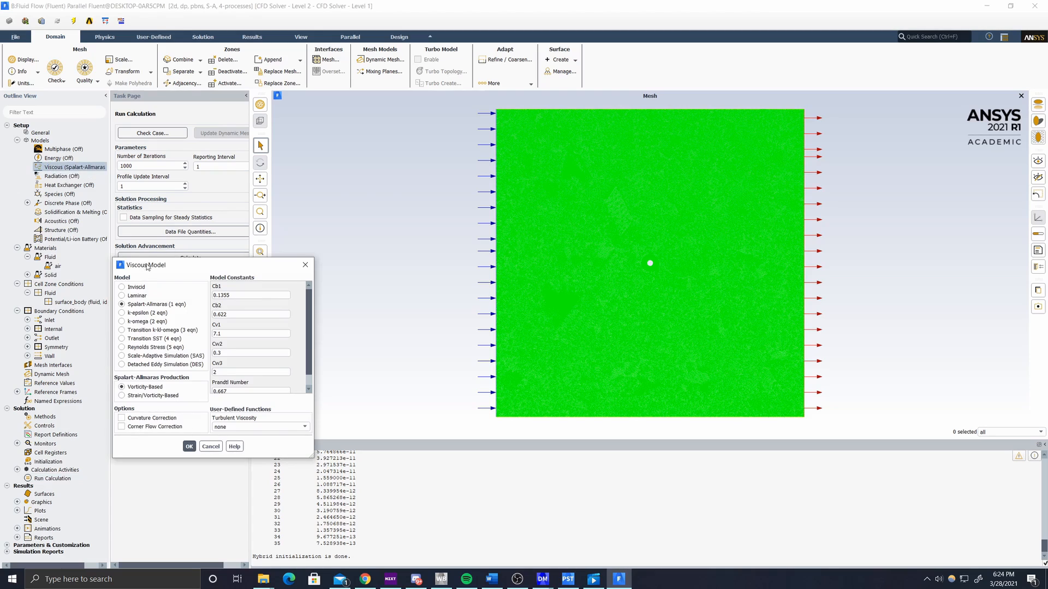
pyautogui.moveTo(148, 264); pyautogui.dragTo(177, 213)
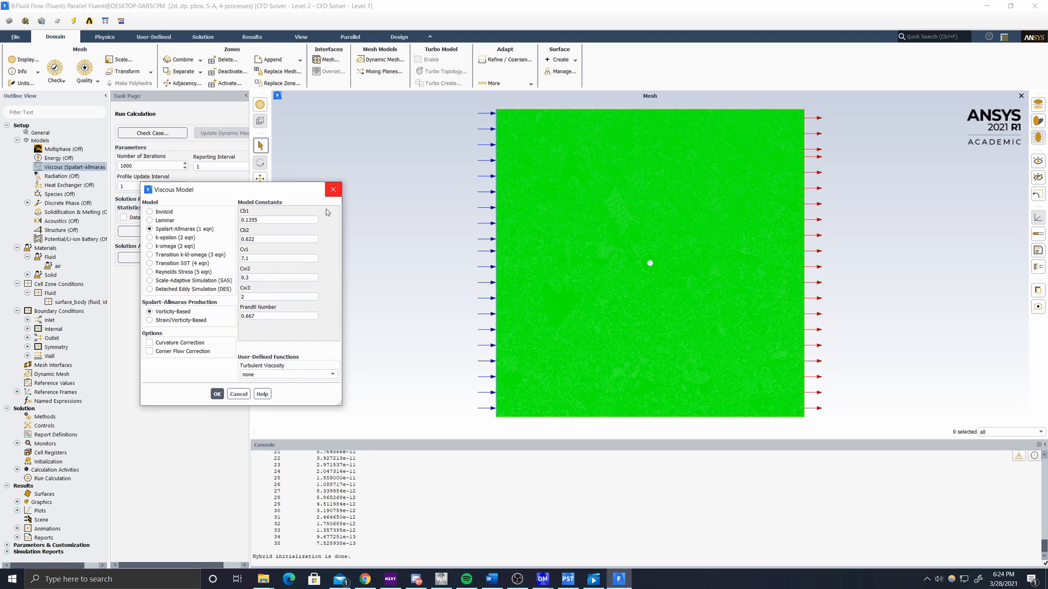
pyautogui.click(217, 393)
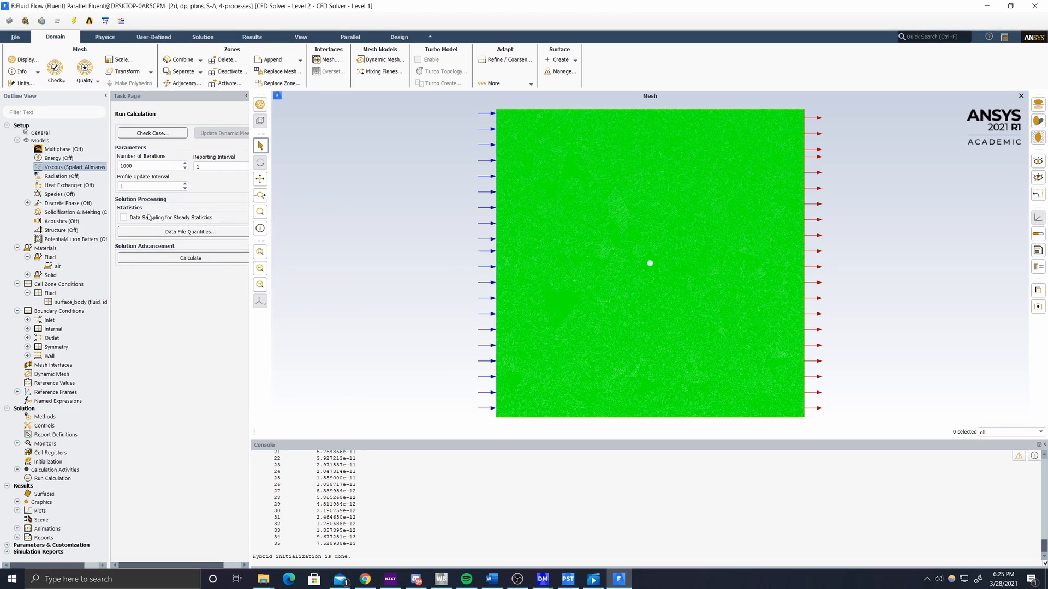
# Step: Check the air material properties, the surface_body zone settings and the reference values
pyautogui.doubleClick(69, 269)
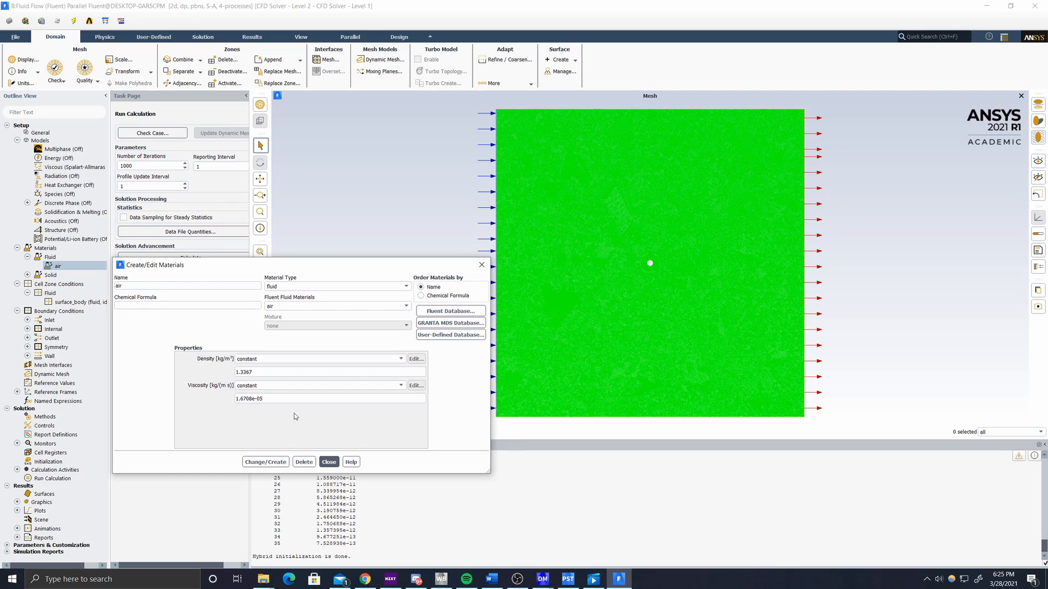
pyautogui.click(480, 265)
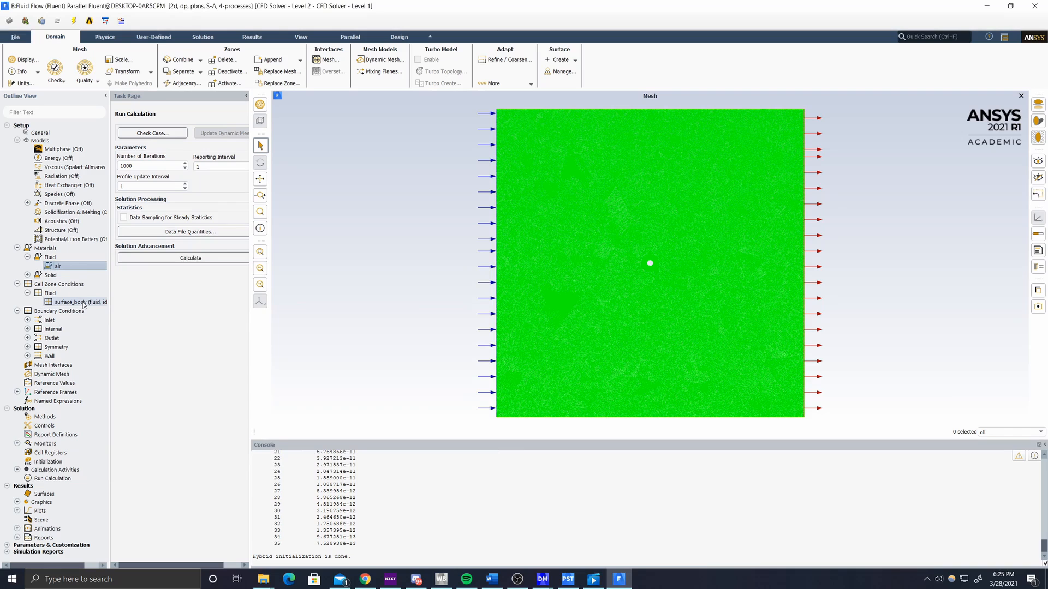
pyautogui.doubleClick(82, 302)
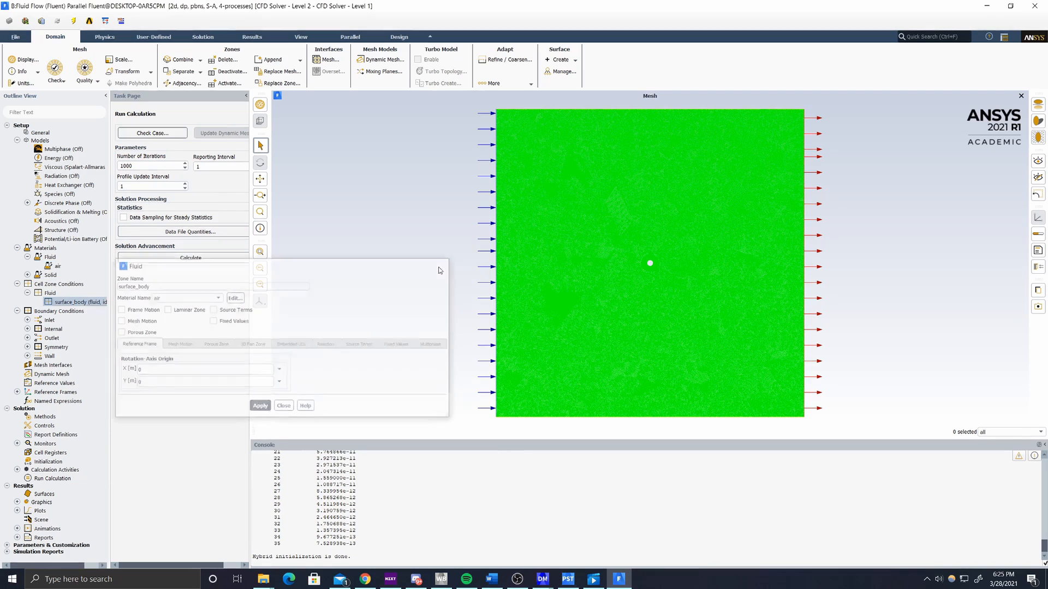
pyautogui.click(72, 387)
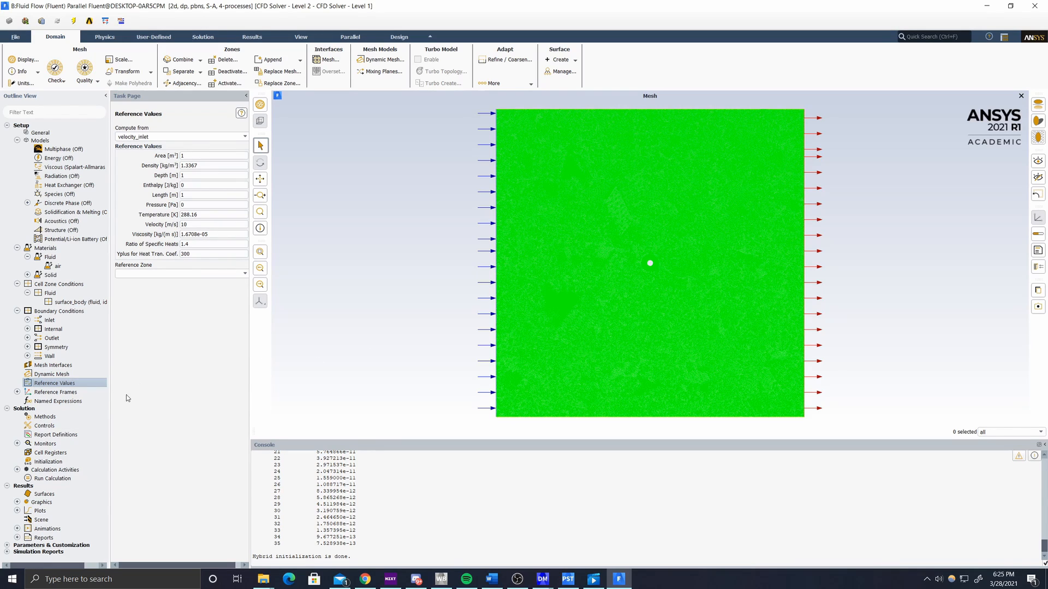
# Step: Run the calculation for 1000 iterations and inspect the static pressure contours close to the cylinder
pyautogui.click(66, 479)
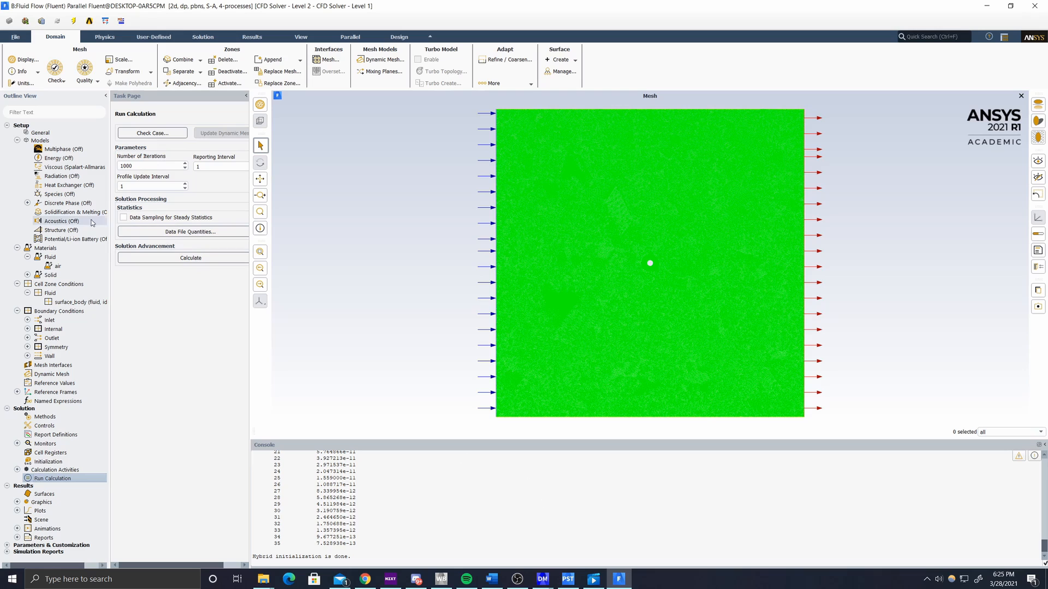
pyautogui.click(154, 259)
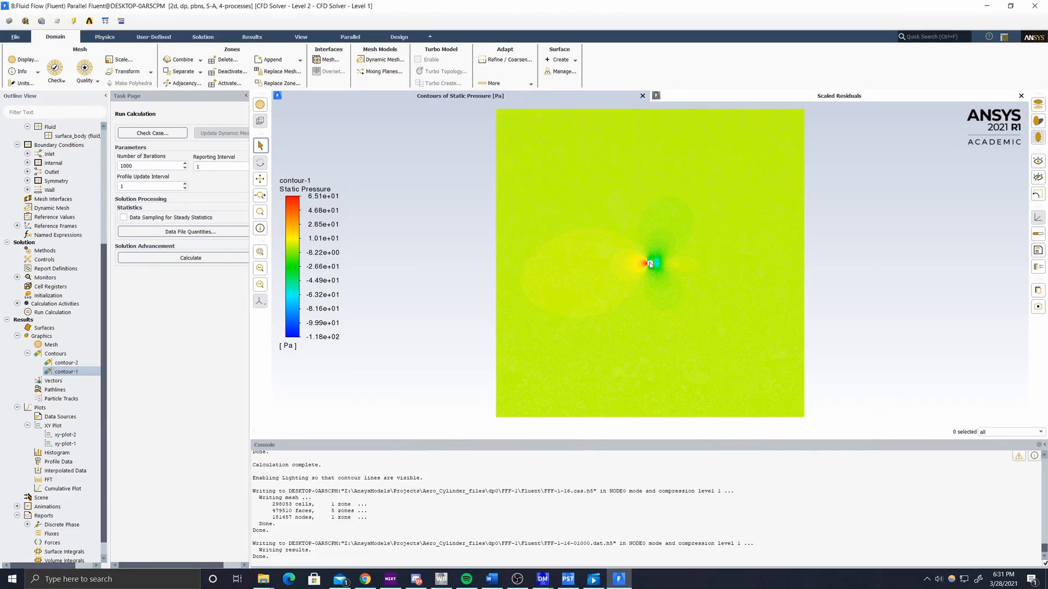
pyautogui.scroll(5, 651, 263)
pyautogui.scroll(6, 651, 265)
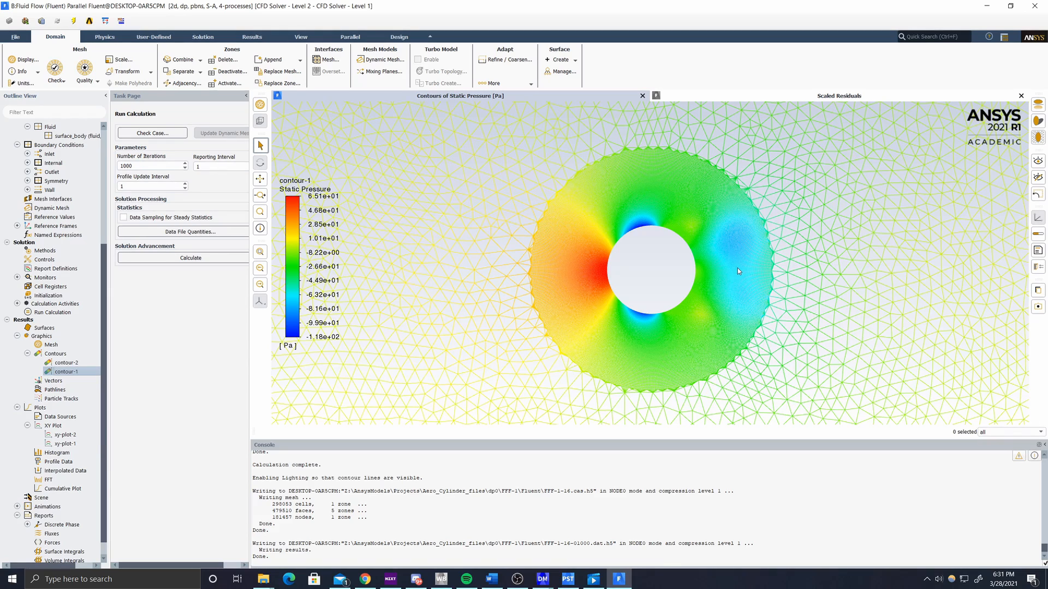
# Step: Display the velocity magnitude contours of contour-2 and examine the flow and wake around the cylinder
pyautogui.doubleClick(65, 362)
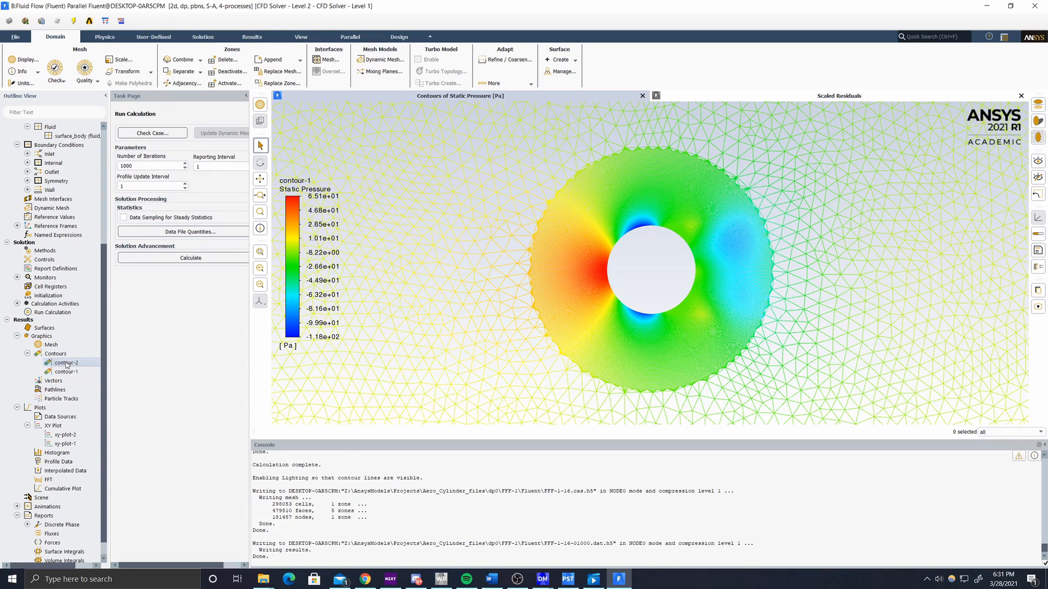
pyautogui.click(184, 455)
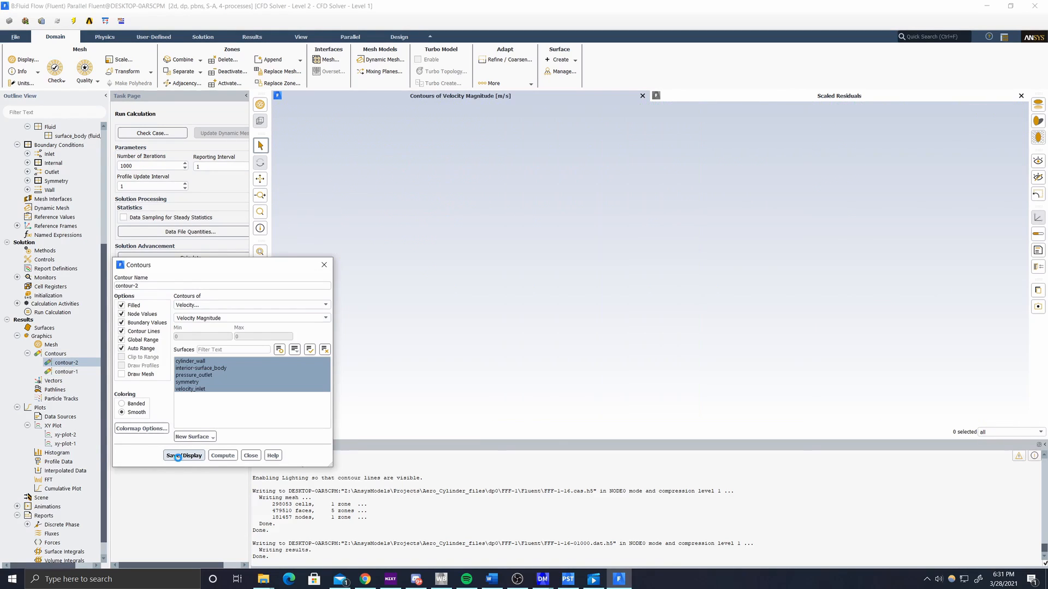
pyautogui.click(250, 456)
pyautogui.scroll(5, 655, 263)
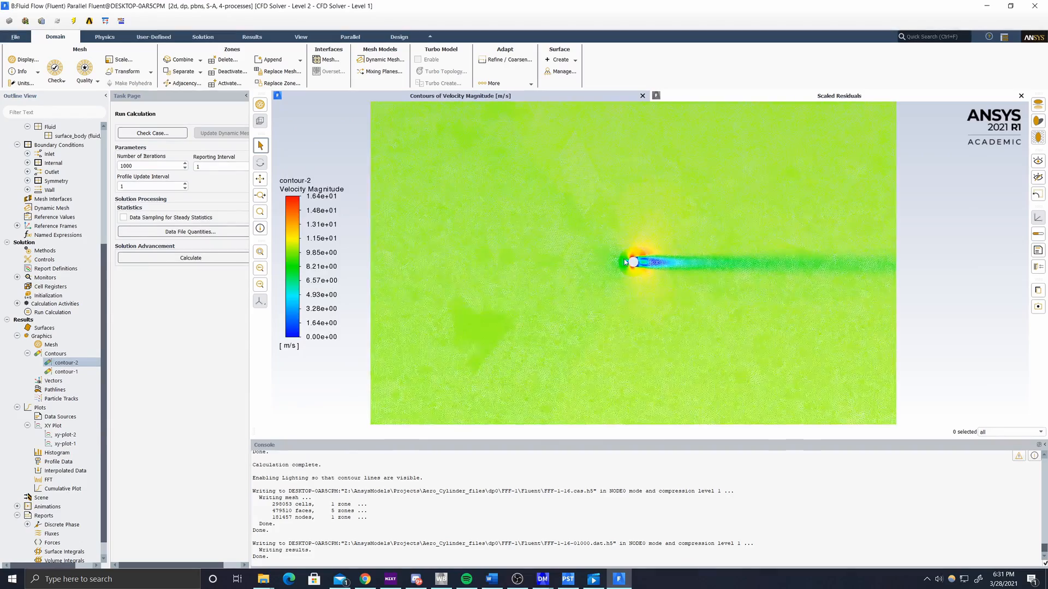
pyautogui.scroll(3, 664, 292)
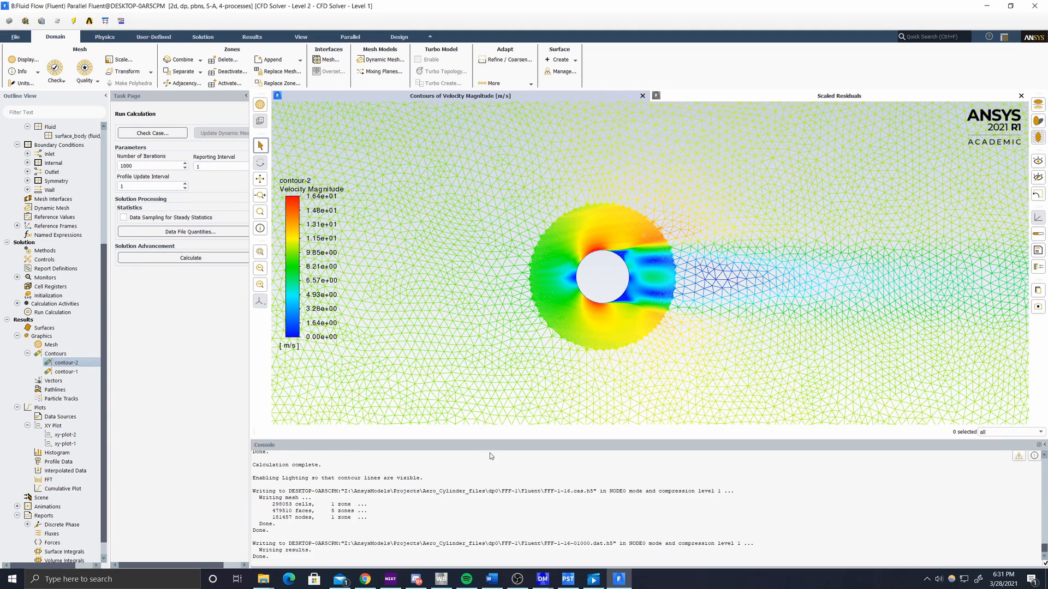
# Step: Switch to CFD-Post and examine the velocity streamlines around the cylinder and in its wake
pyautogui.click(568, 579)
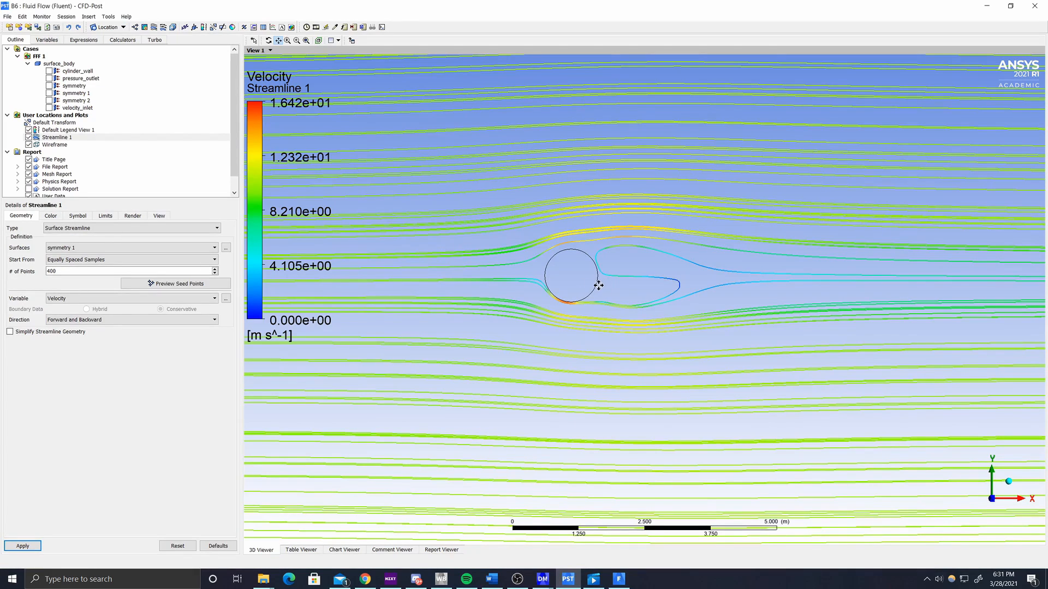
pyautogui.scroll(-1, 645, 289)
pyautogui.scroll(-1, 636, 267)
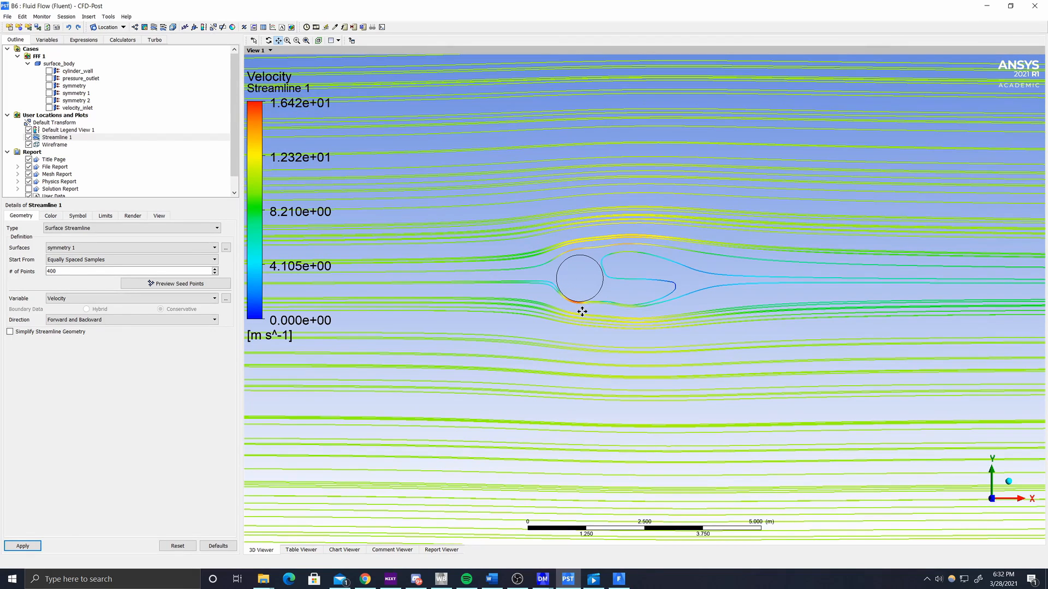
# Step: Switch back to Fluent and plot xy-plot-1 with the pressure coefficient on cylinder_wall along the direction vector
pyautogui.click(619, 582)
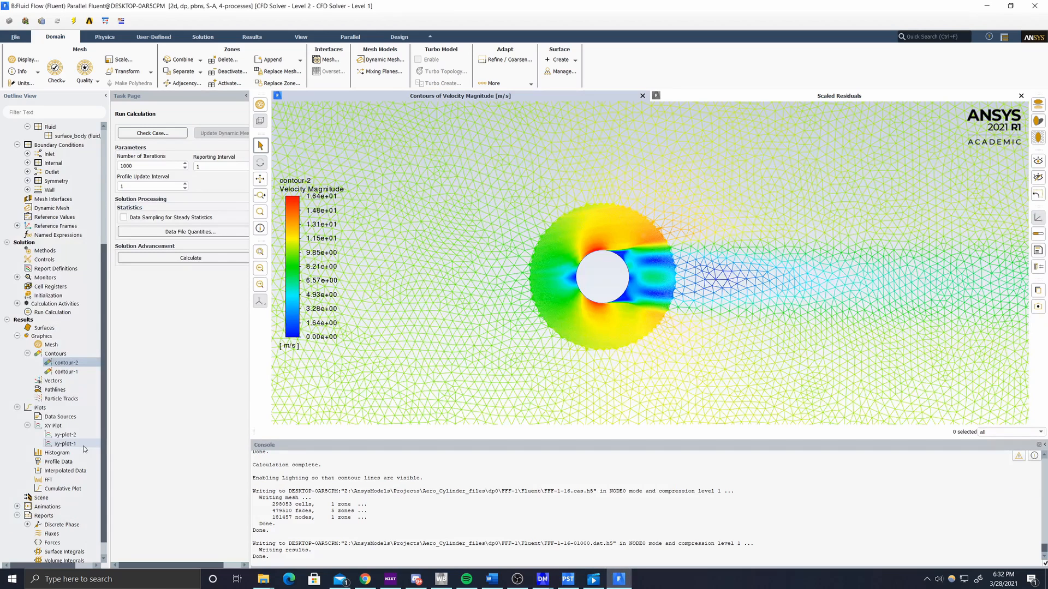
pyautogui.scroll(-1, 84, 449)
pyautogui.click(66, 426)
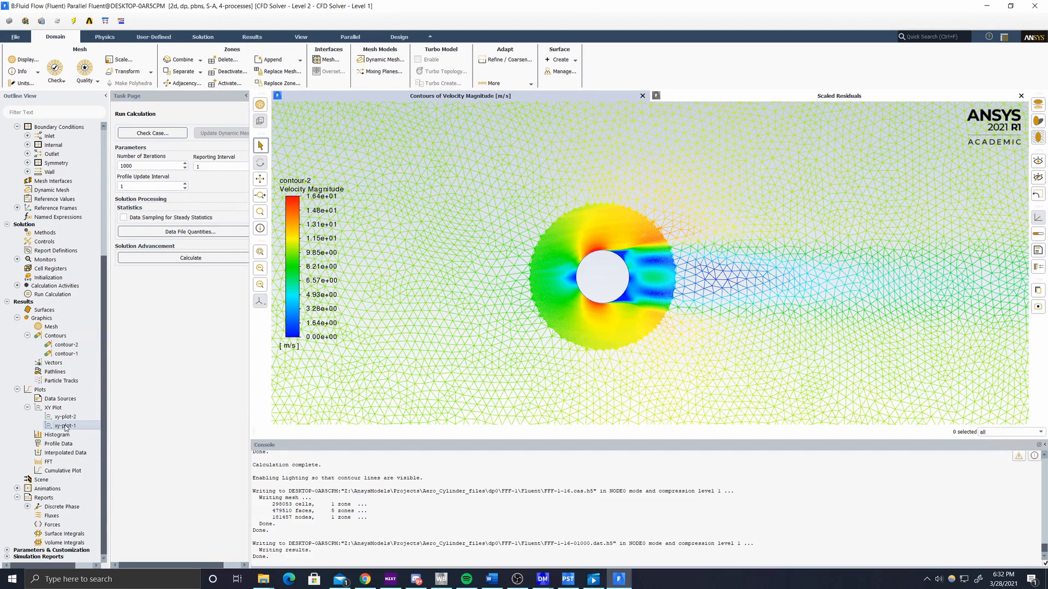
pyautogui.doubleClick(65, 426)
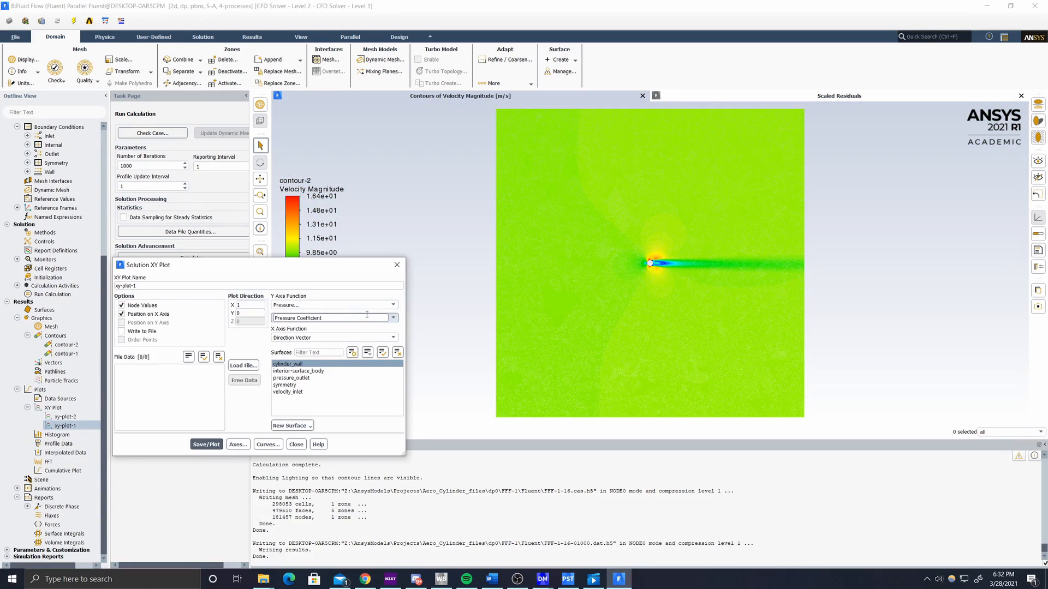
pyautogui.click(207, 444)
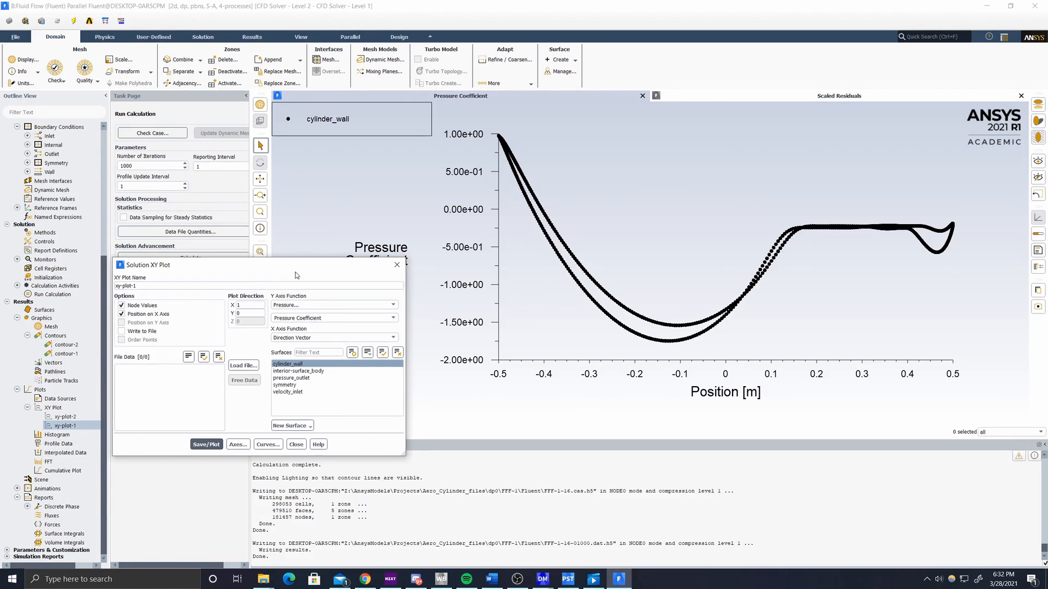
pyautogui.moveTo(296, 275); pyautogui.dragTo(179, 359)
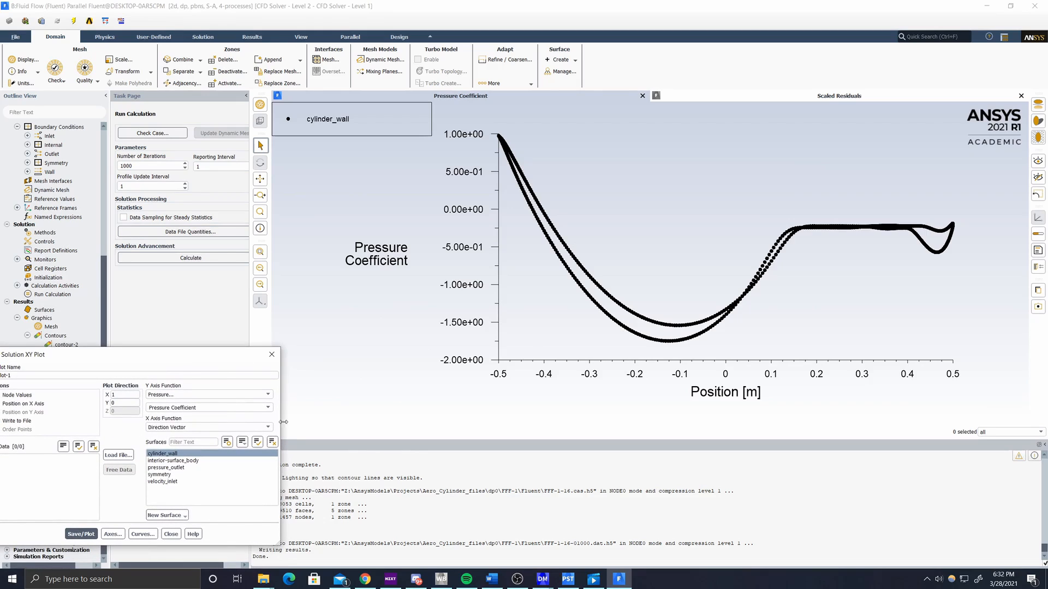
# Step: Change the X axis function of xy-plot-1 to Curve Length and replot the pressure coefficient on cylinder_wall
pyautogui.click(246, 425)
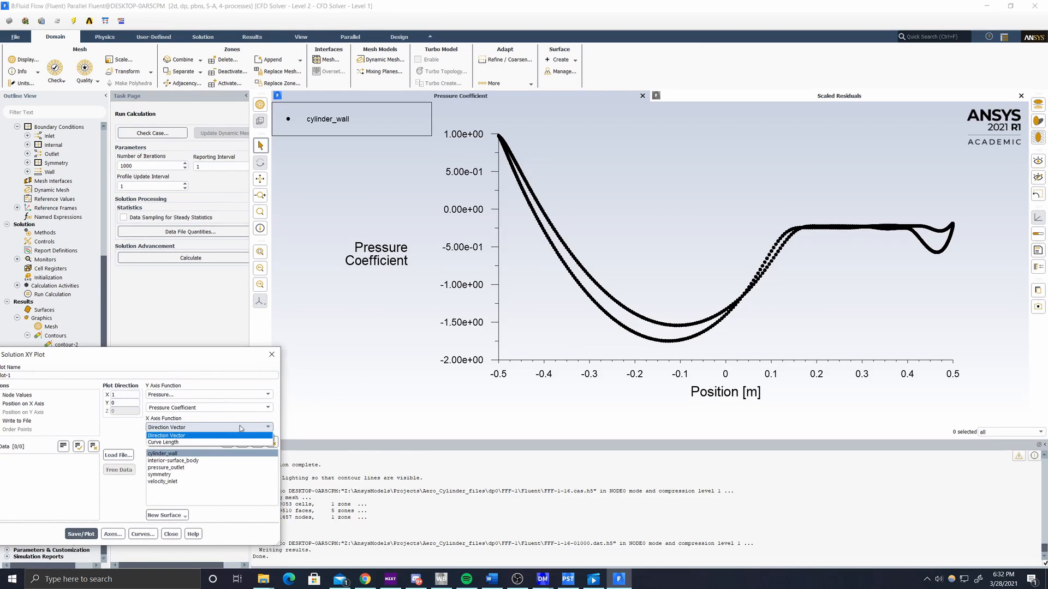
pyautogui.click(213, 443)
pyautogui.click(466, 371)
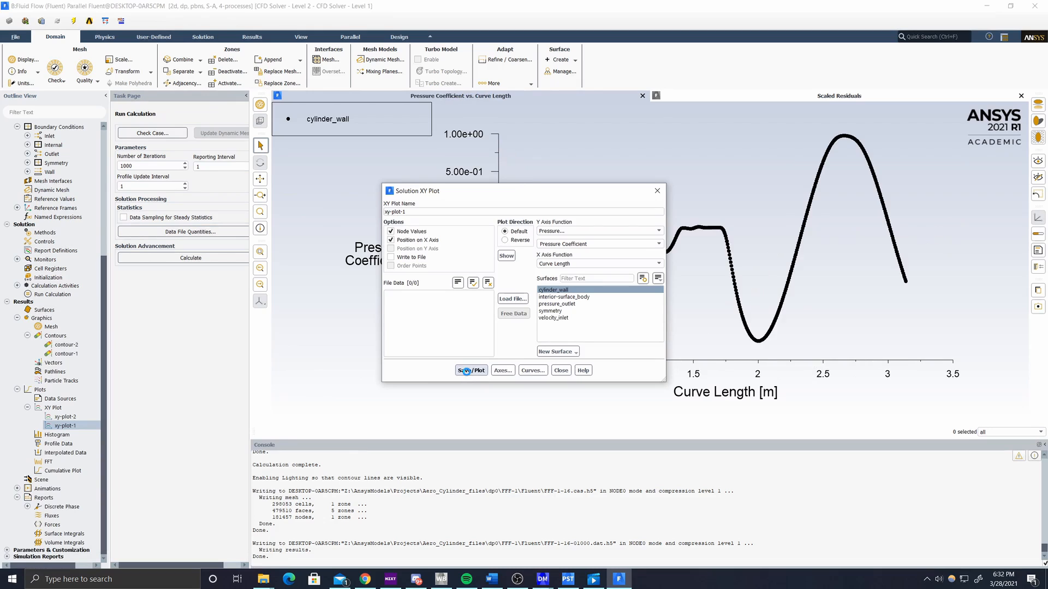
pyautogui.moveTo(513, 196); pyautogui.dragTo(238, 365)
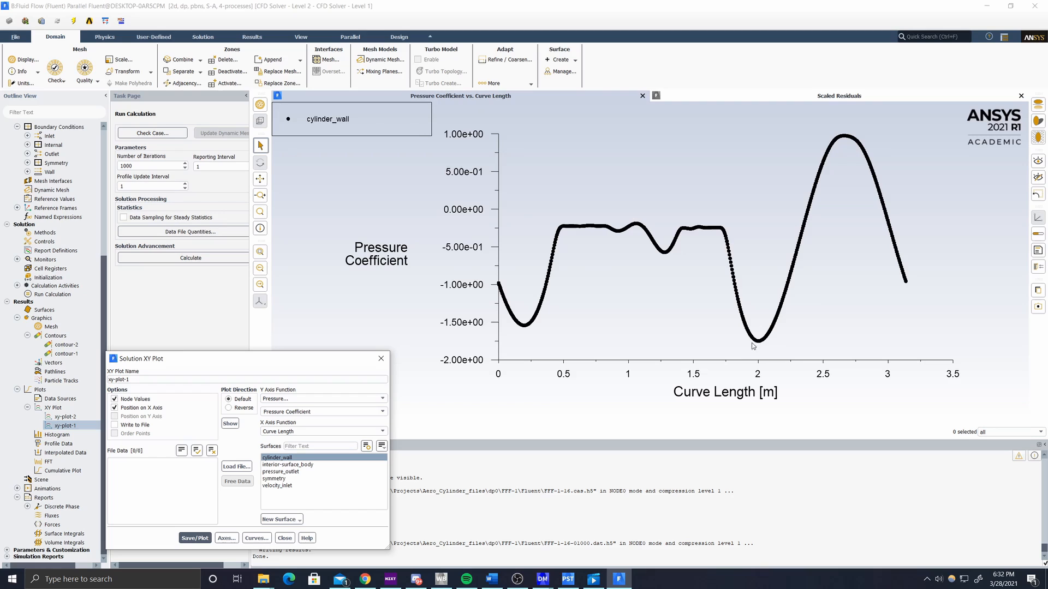
# Step: Set the Y axis function of xy-plot-1 to Velocity Magnitude, plot it against curve length, and close the plot settings
pyautogui.moveTo(230, 358); pyautogui.dragTo(292, 195)
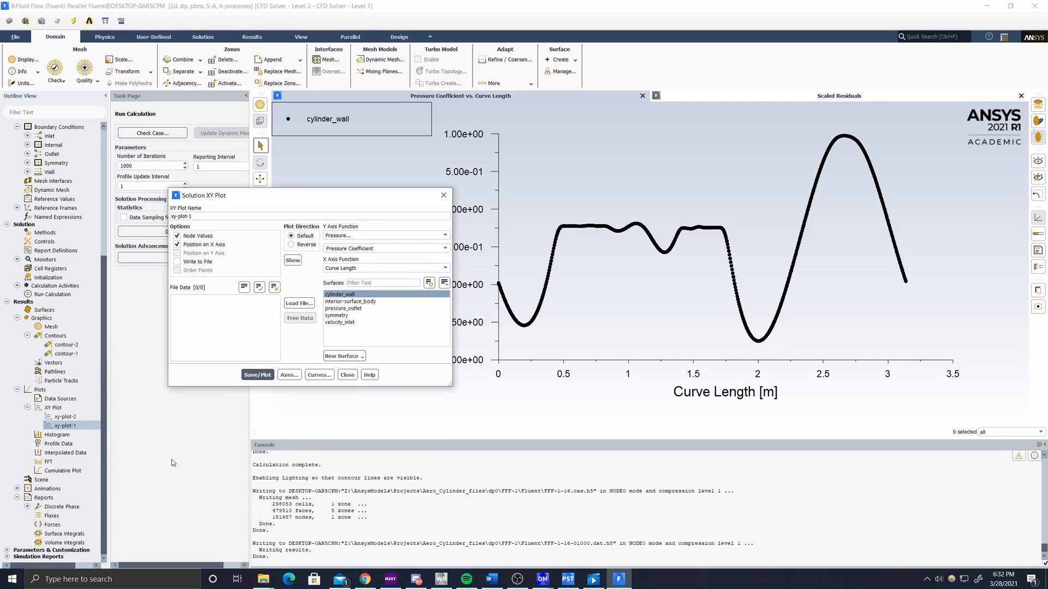
pyautogui.click(437, 234)
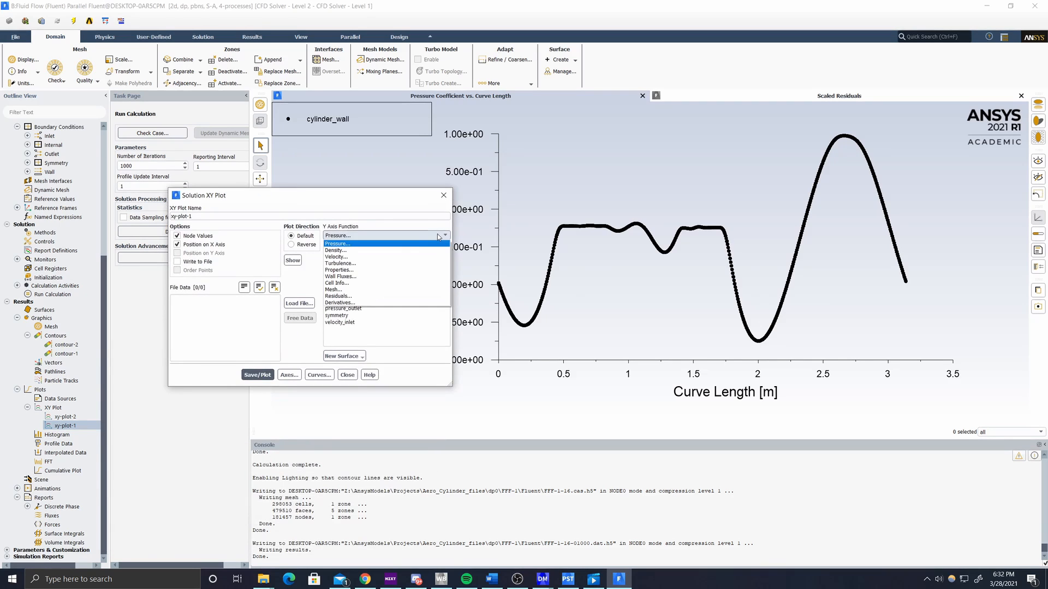
pyautogui.click(384, 259)
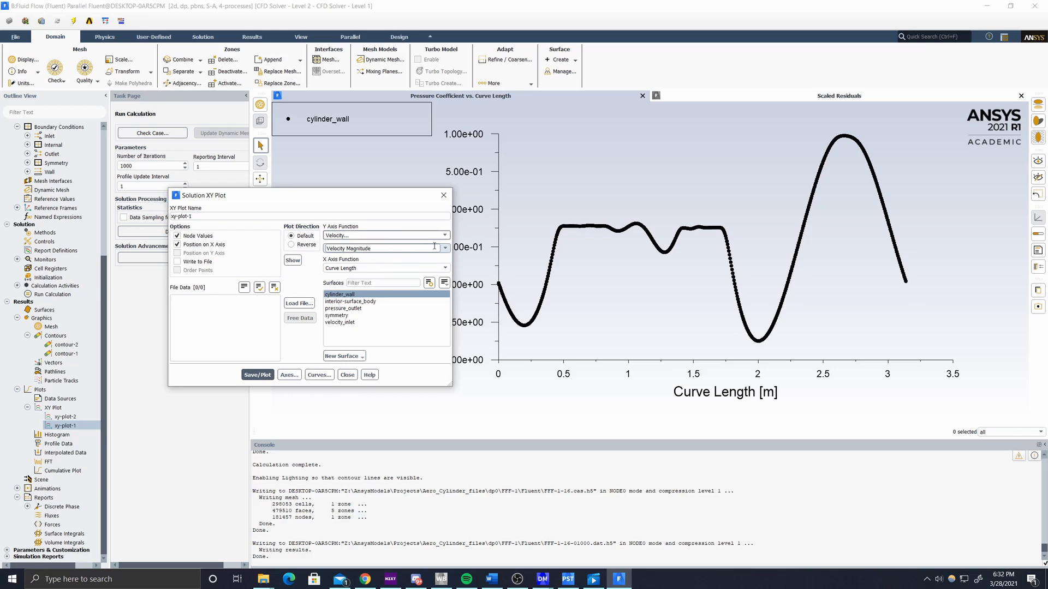
pyautogui.click(257, 376)
pyautogui.moveTo(335, 201); pyautogui.dragTo(239, 182)
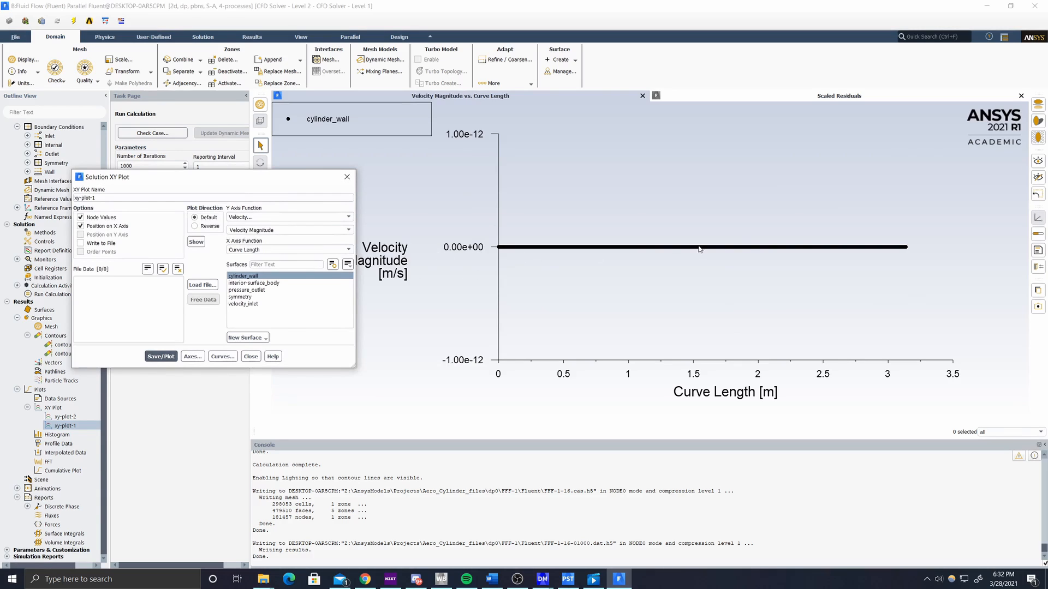
pyautogui.click(348, 178)
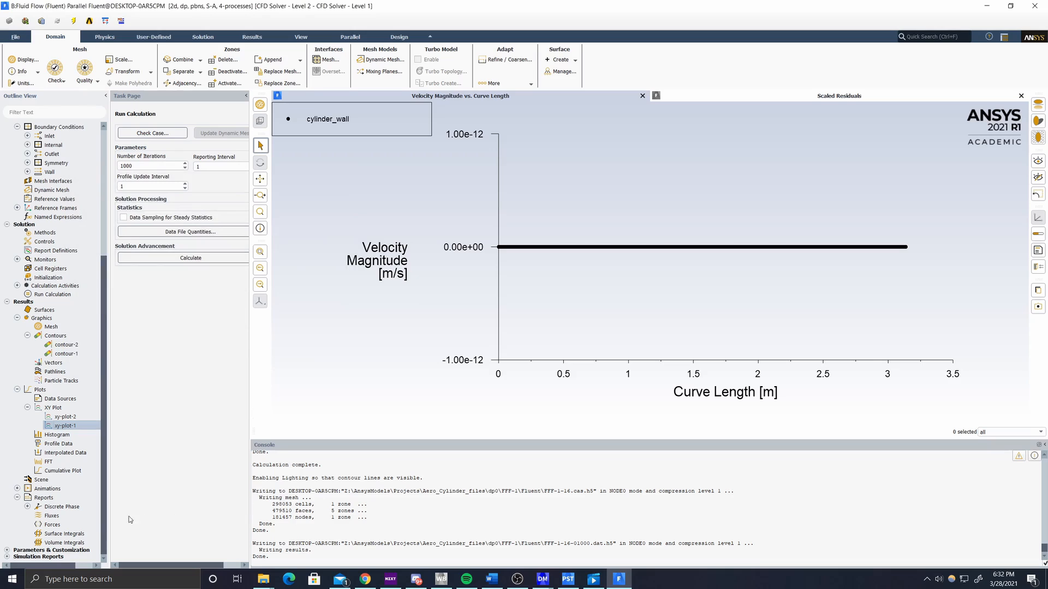
# Step: Print the force report for cylinder_wall along the direction vector X 1, Y 0
pyautogui.click(59, 525)
pyautogui.doubleClick(59, 526)
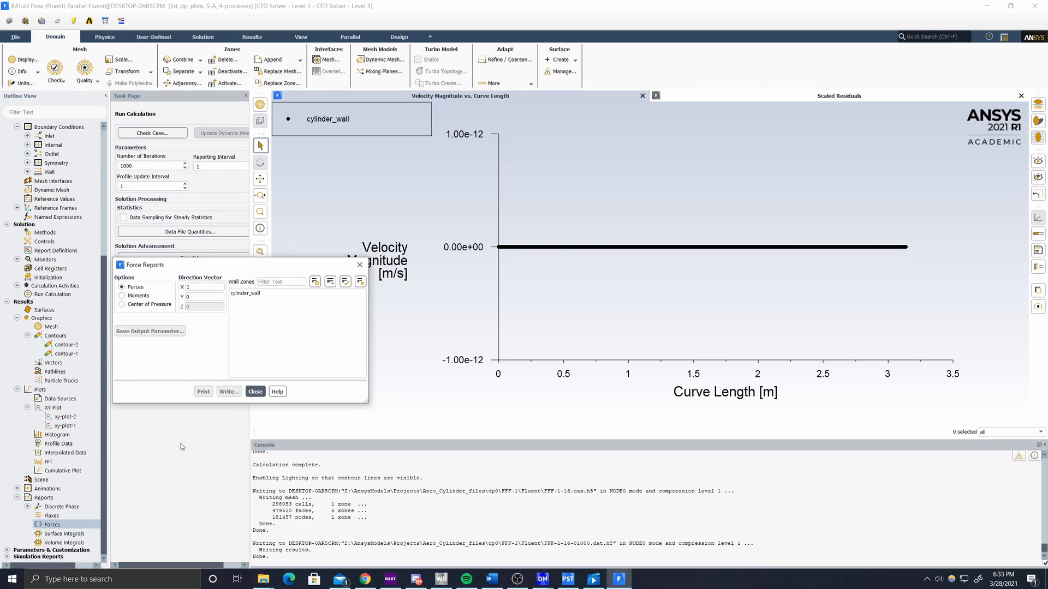
pyautogui.click(199, 287)
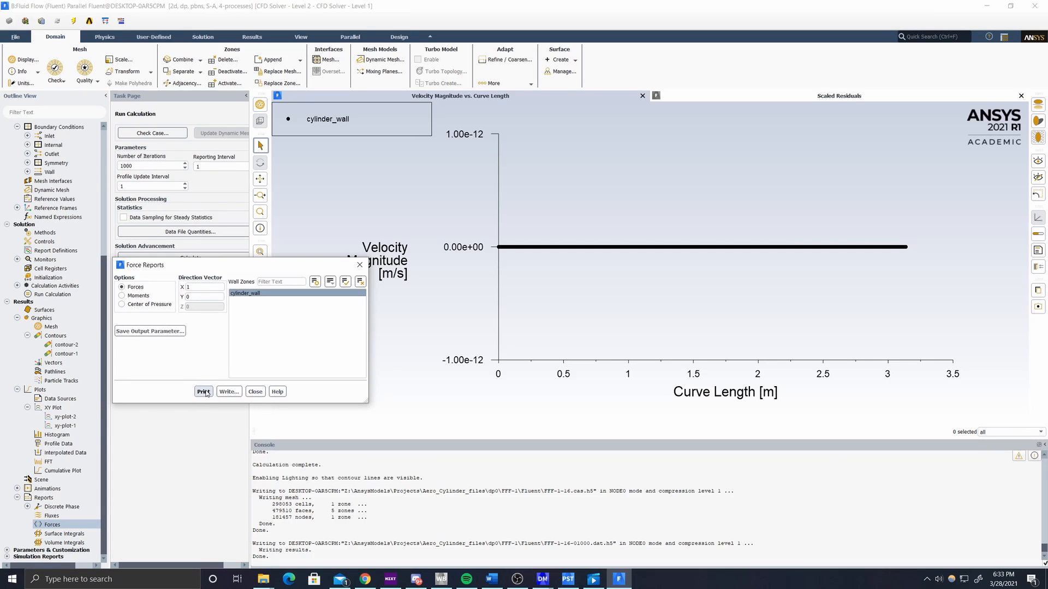
pyautogui.click(203, 391)
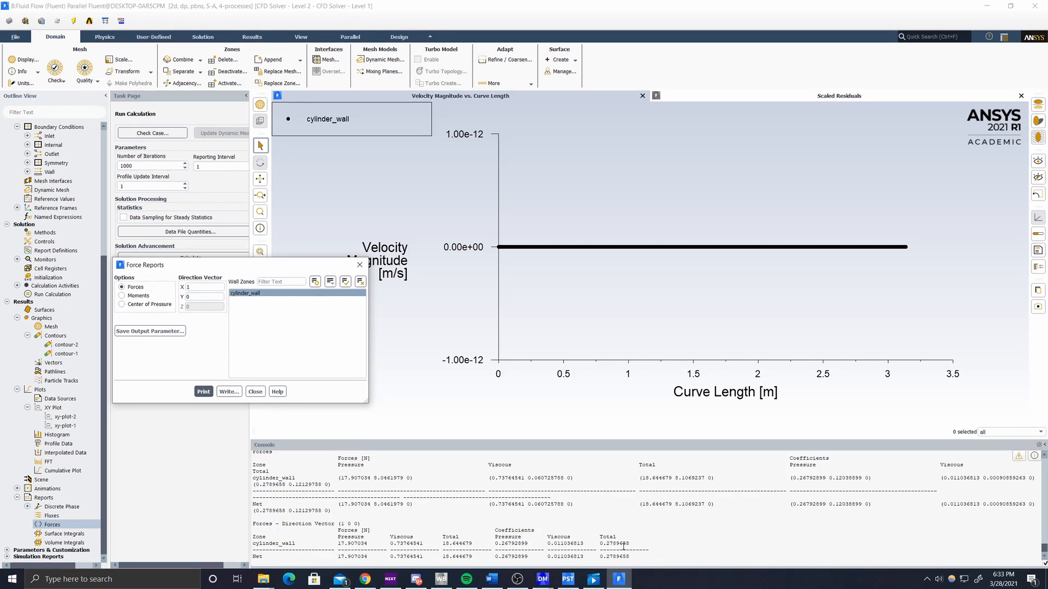
# Step: Set the force direction vector to X 0, Y 1, print the cylinder_wall report, and close the force reports
pyautogui.doubleClick(206, 288)
pyautogui.write('0')
pyautogui.press('Tab')
pyautogui.write('1')
pyautogui.click(203, 392)
pyautogui.click(360, 265)
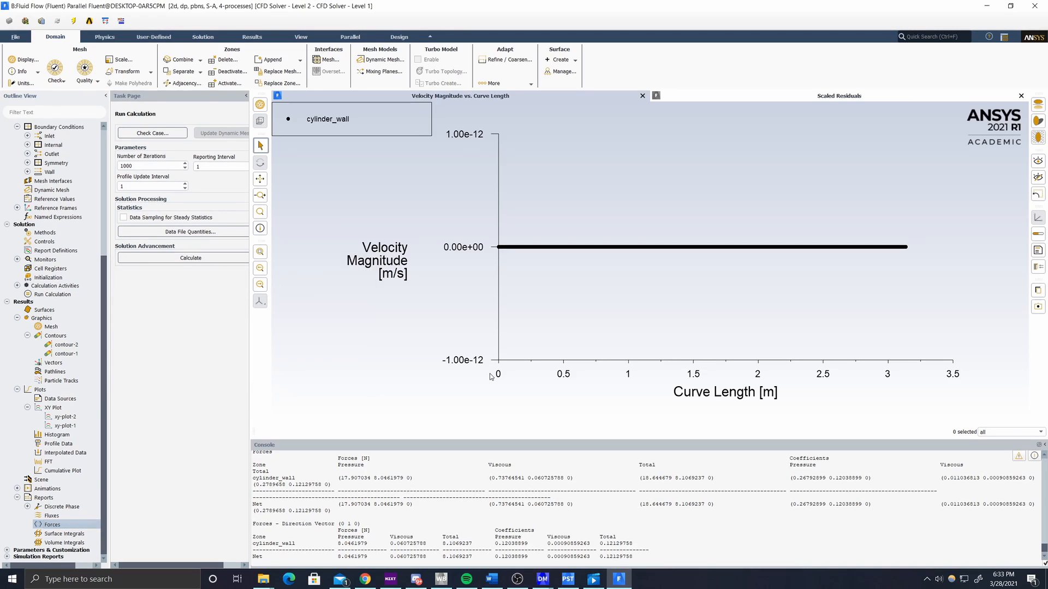